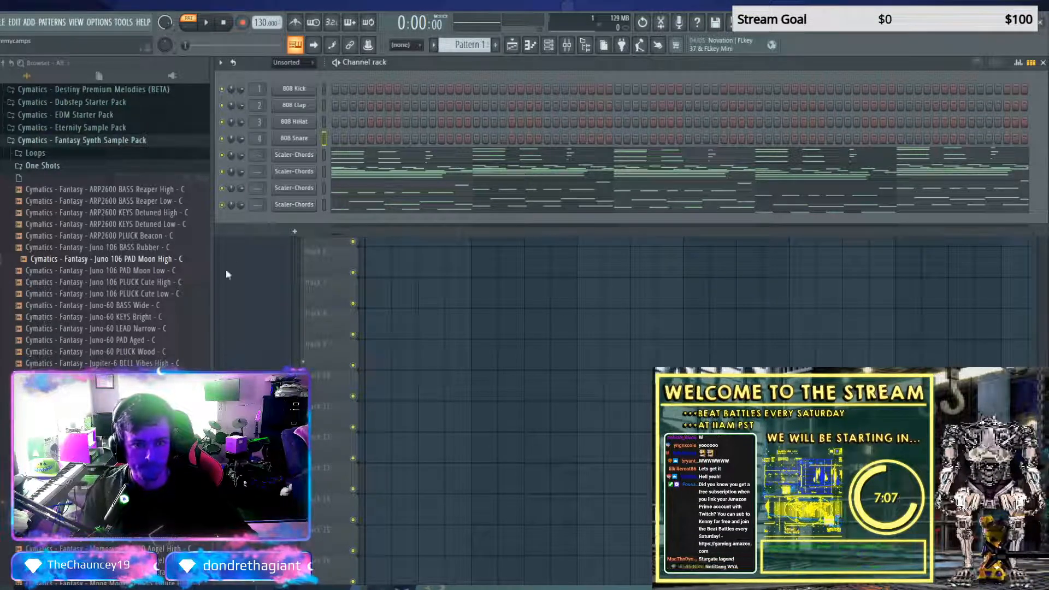
Replace the first Scaler-Chords channel with a Vital synth and load the external preset MIST_KEYS
left_click(293, 154)
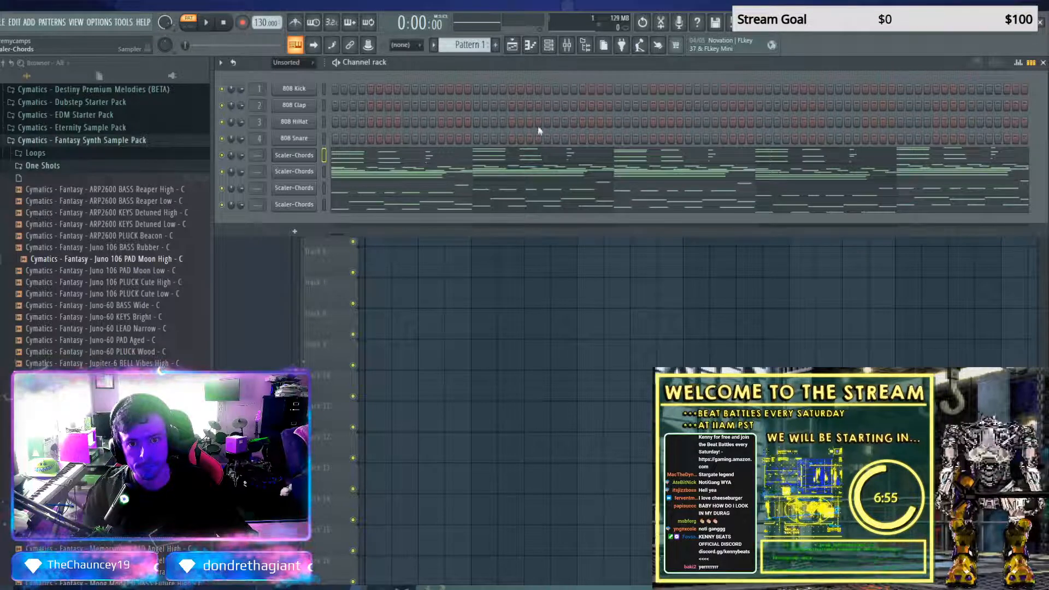
left_click(431, 564)
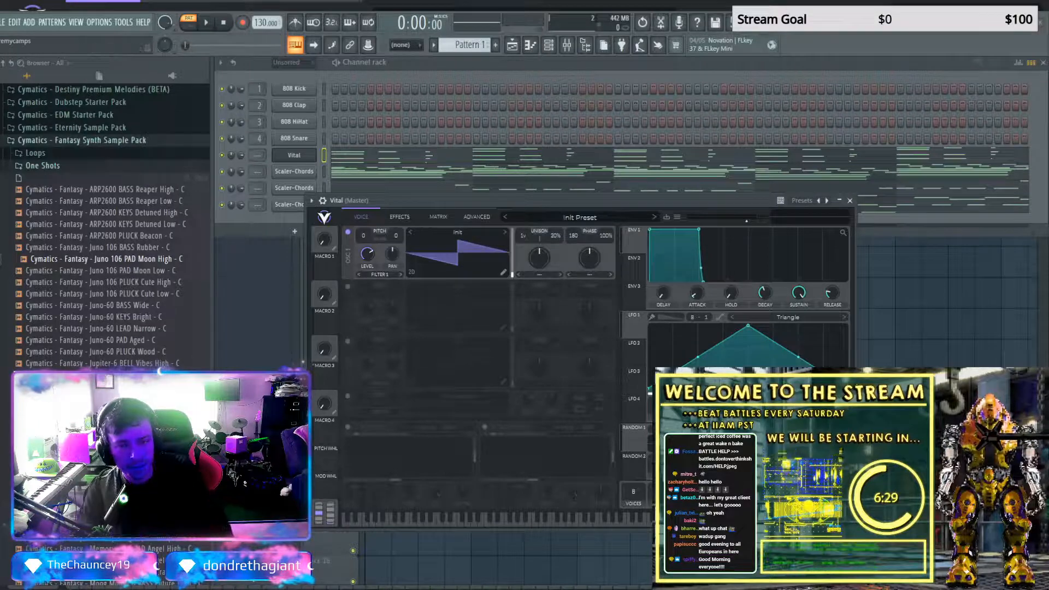
left_click(582, 217)
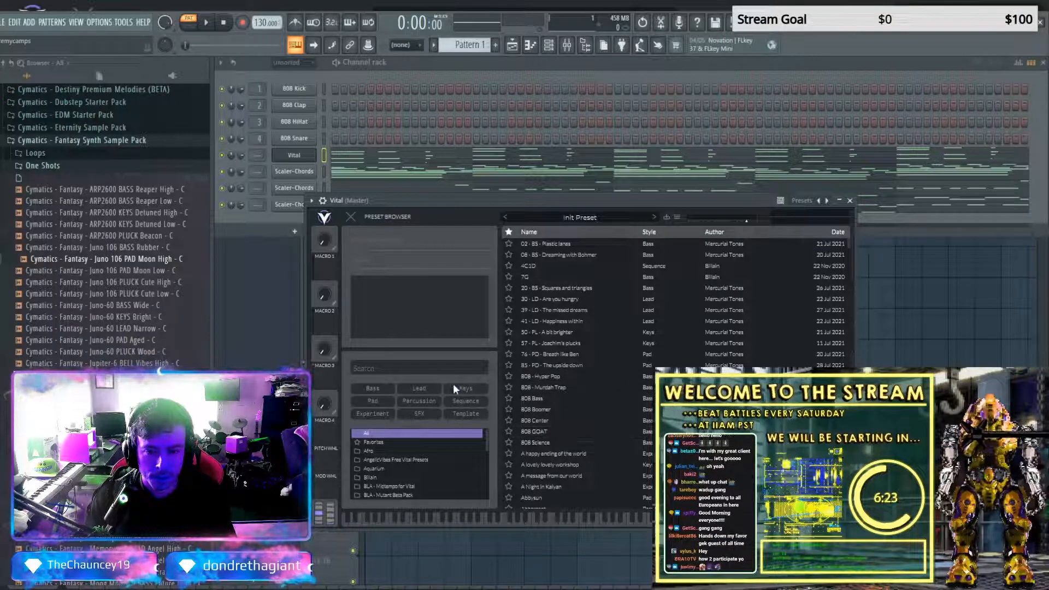
left_click(676, 217)
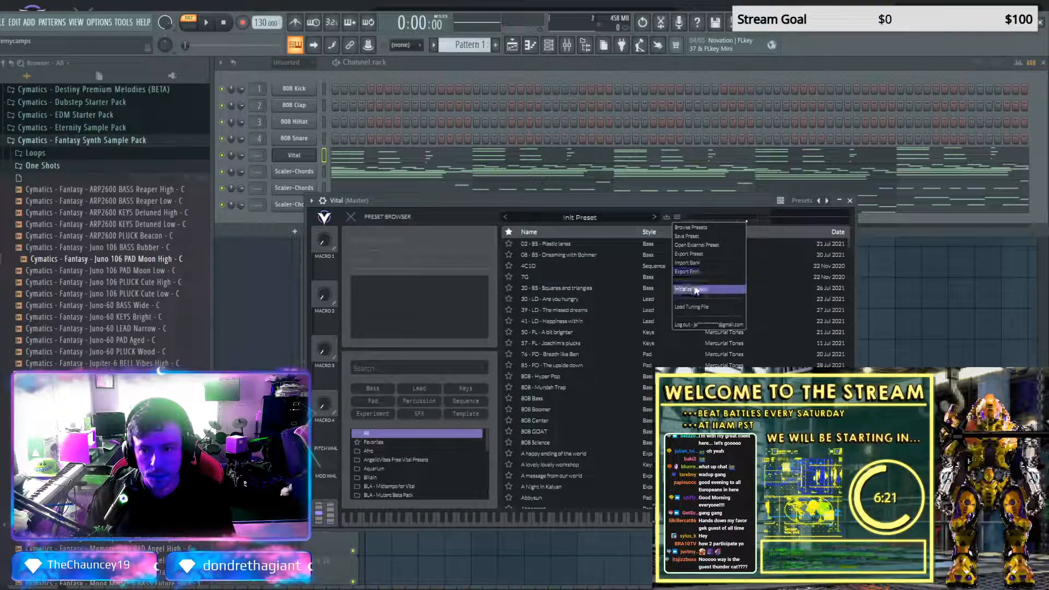
left_click(692, 246)
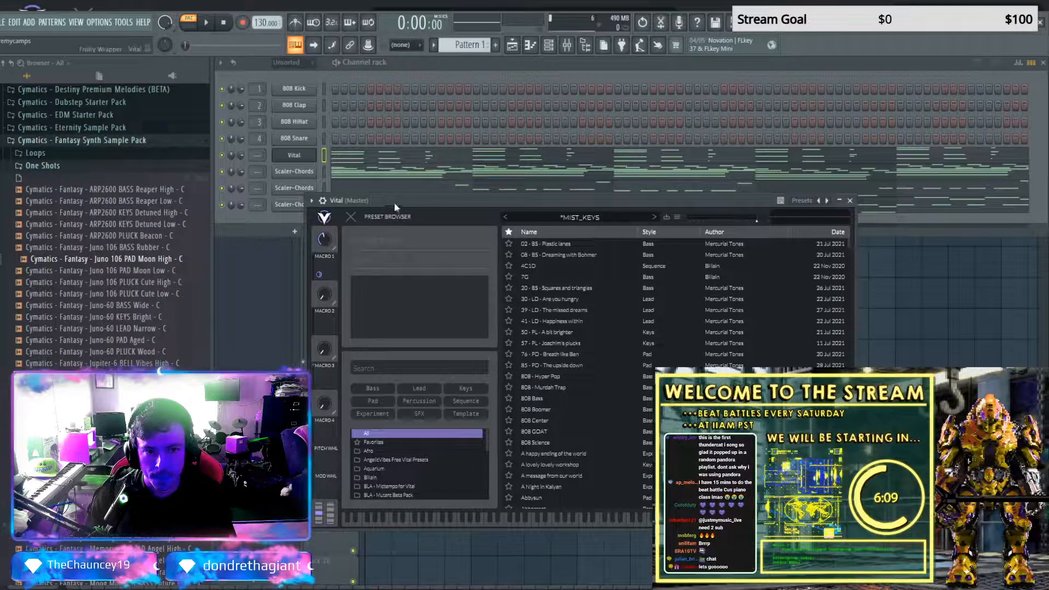
left_click_drag(391, 199, 335, 330)
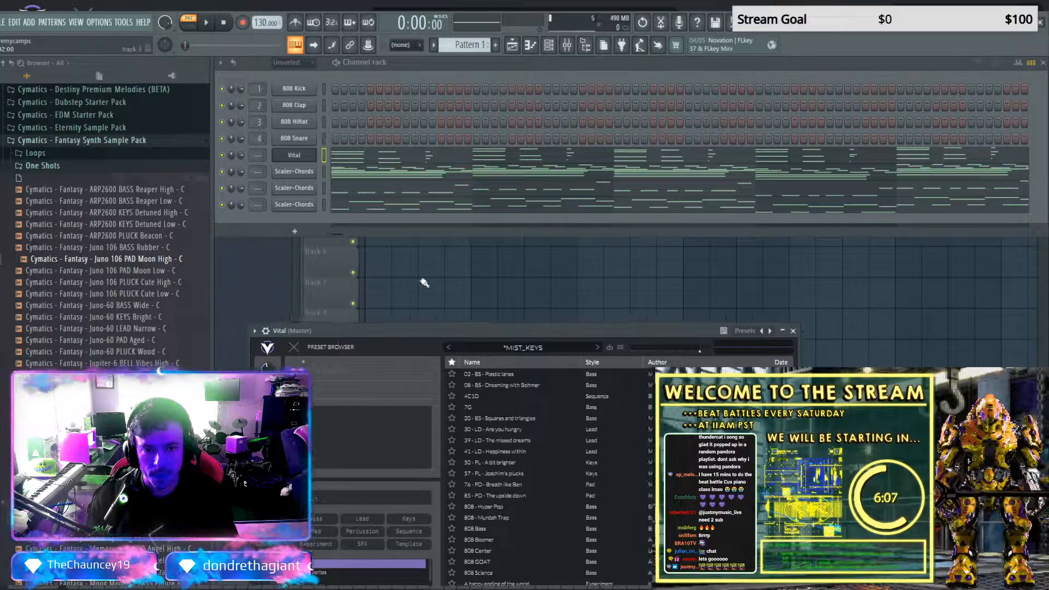
Replace the remaining three Scaler-Chords channels with separate Serum instances, keeping their notes
left_click(299, 173)
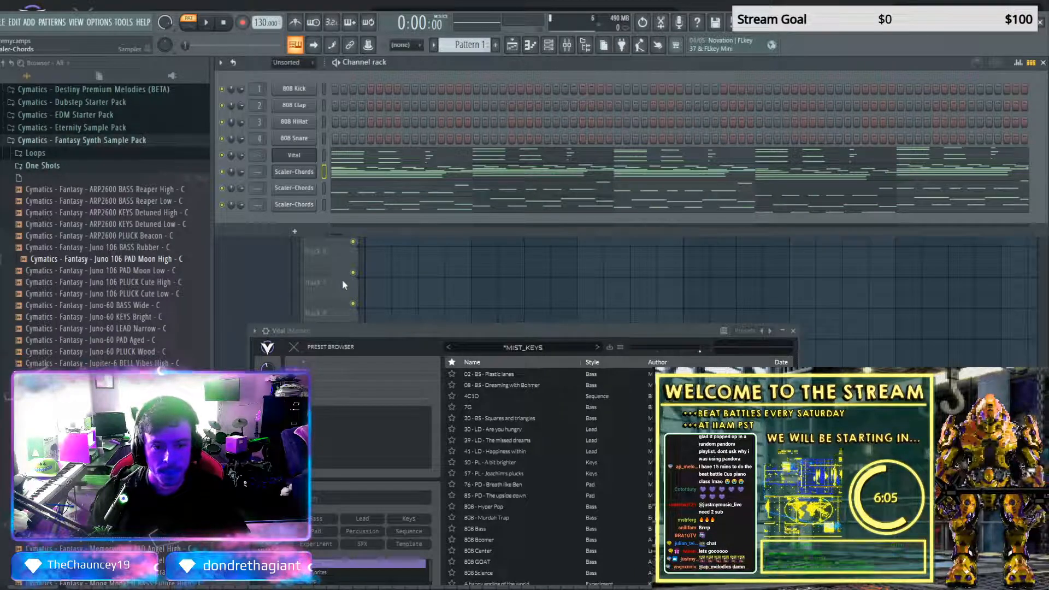
left_click(643, 159)
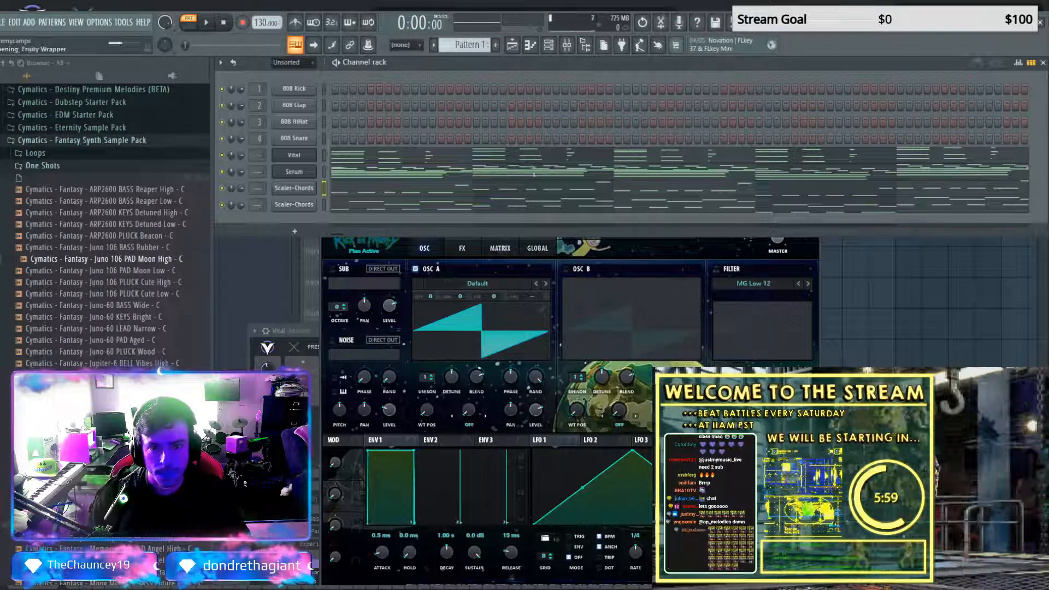
left_click_drag(443, 115, 451, 272)
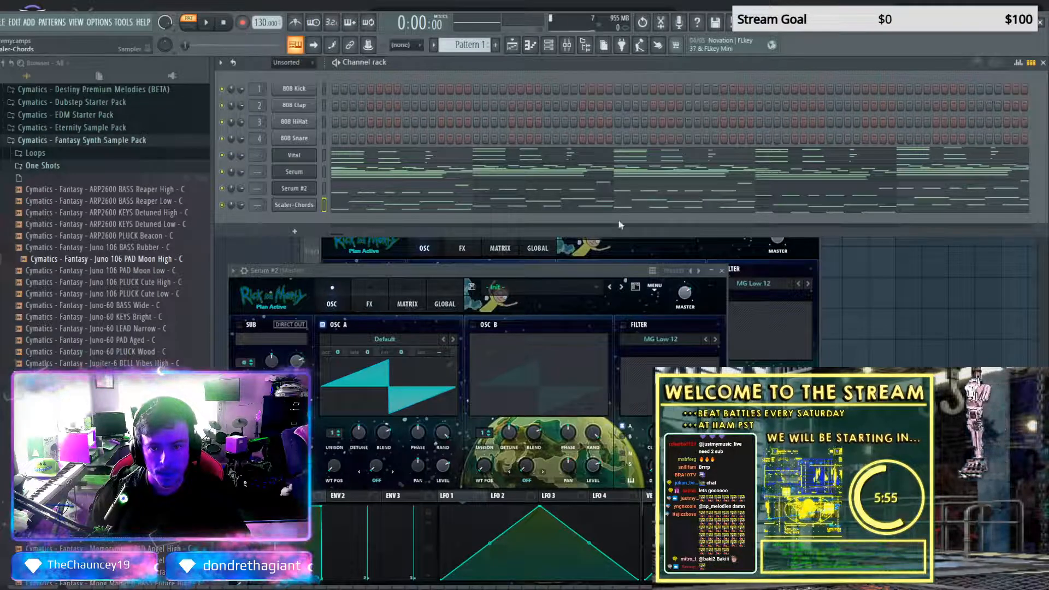
left_click(634, 141)
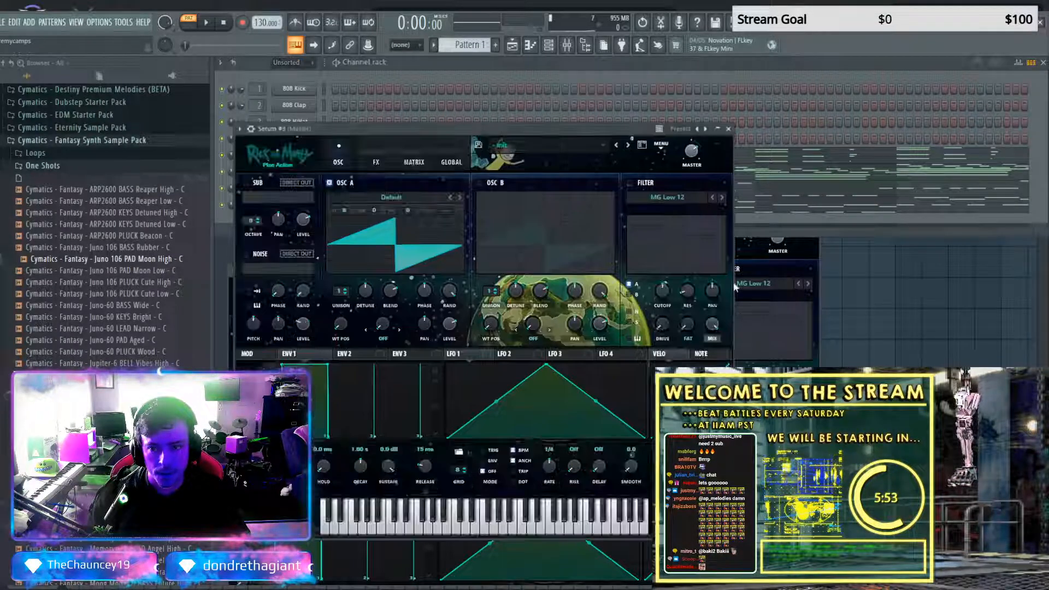
left_click(720, 129)
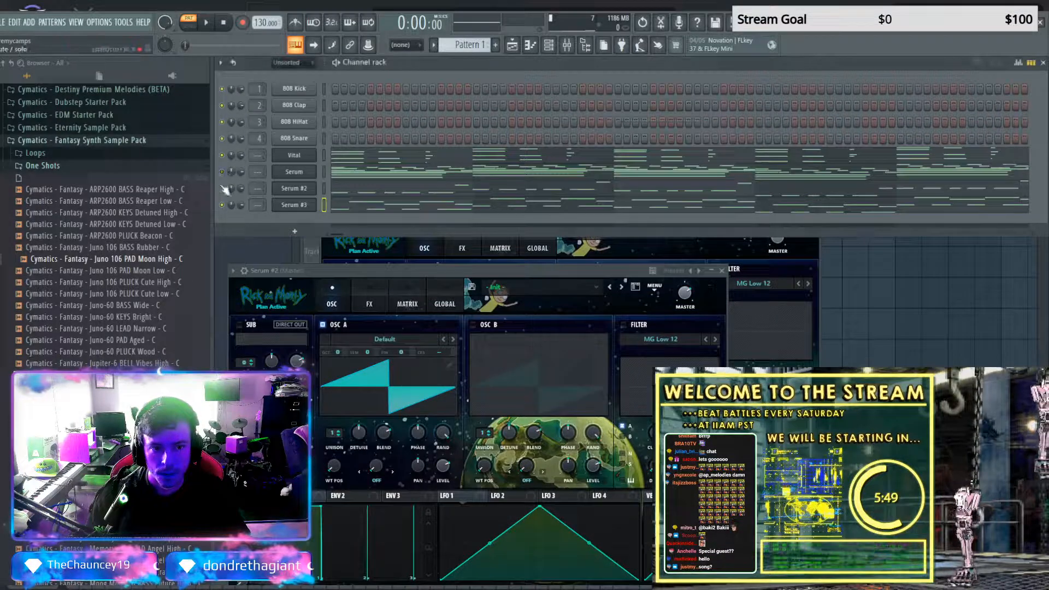
Play the pattern with the three Serum channels muted and examine Vital's notes in the piano roll
key("space")
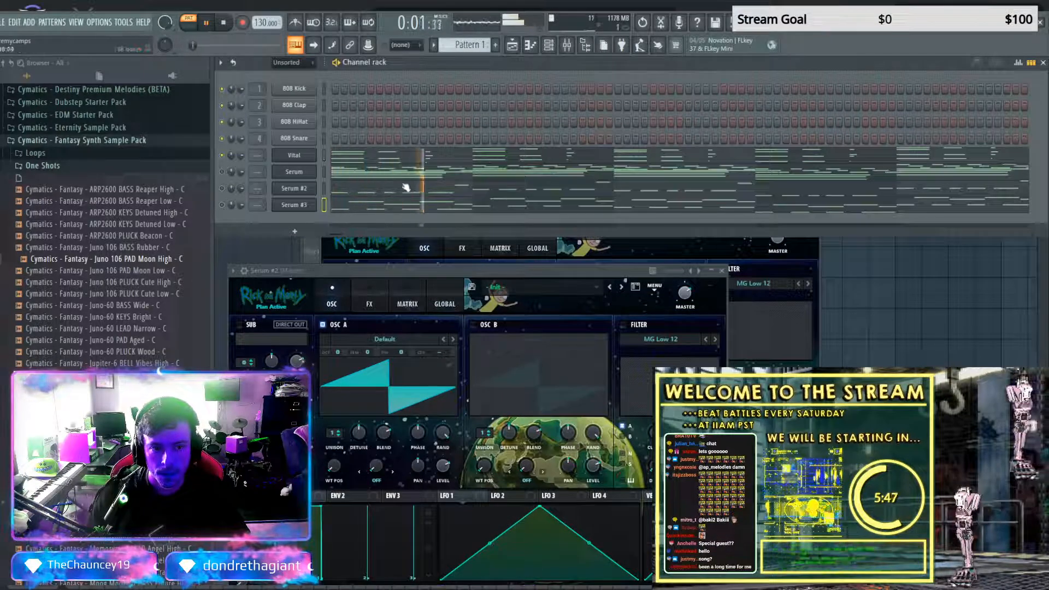
left_click(493, 156)
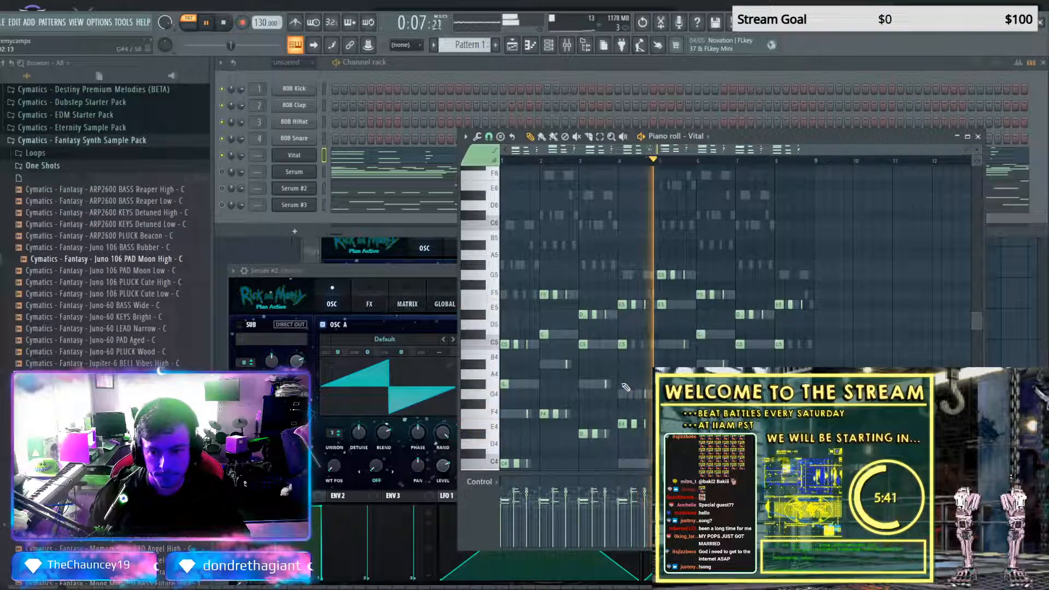
scroll(617, 386, "down", 3)
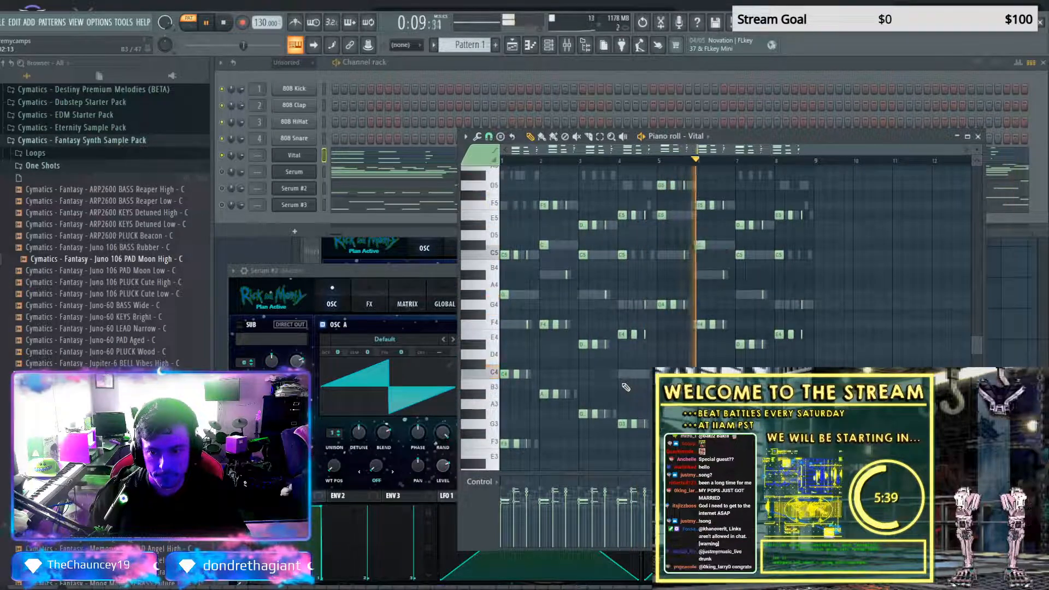
Audition alternative Vital presets during playback, stepping backward through Yung Metro, Yoy and Yol to Yay
left_click(303, 162)
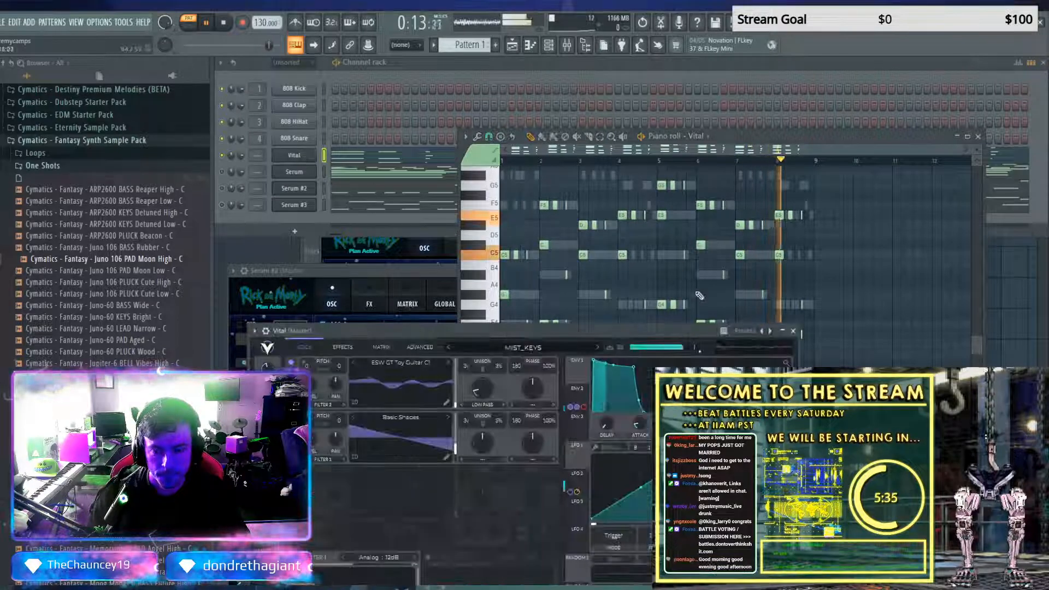
left_click_drag(670, 329, 713, 218)
left_click(512, 224)
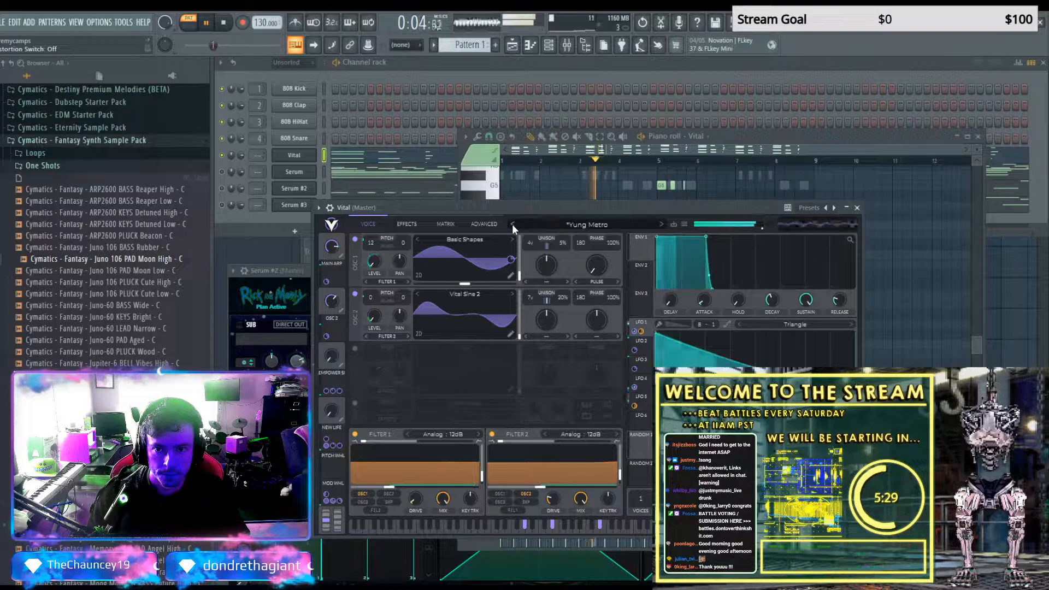
left_click(512, 224)
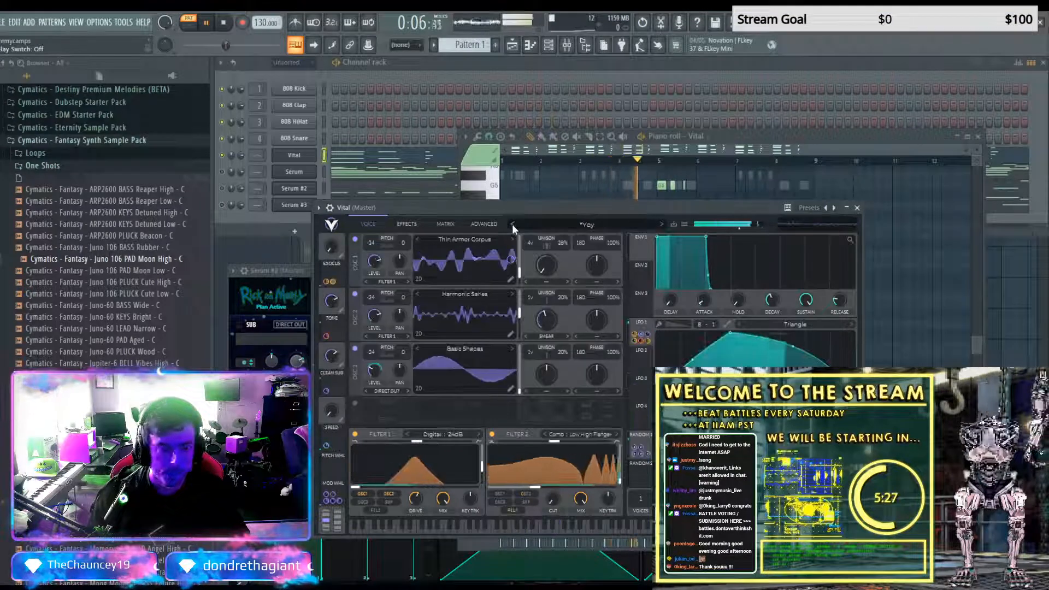
left_click(512, 224)
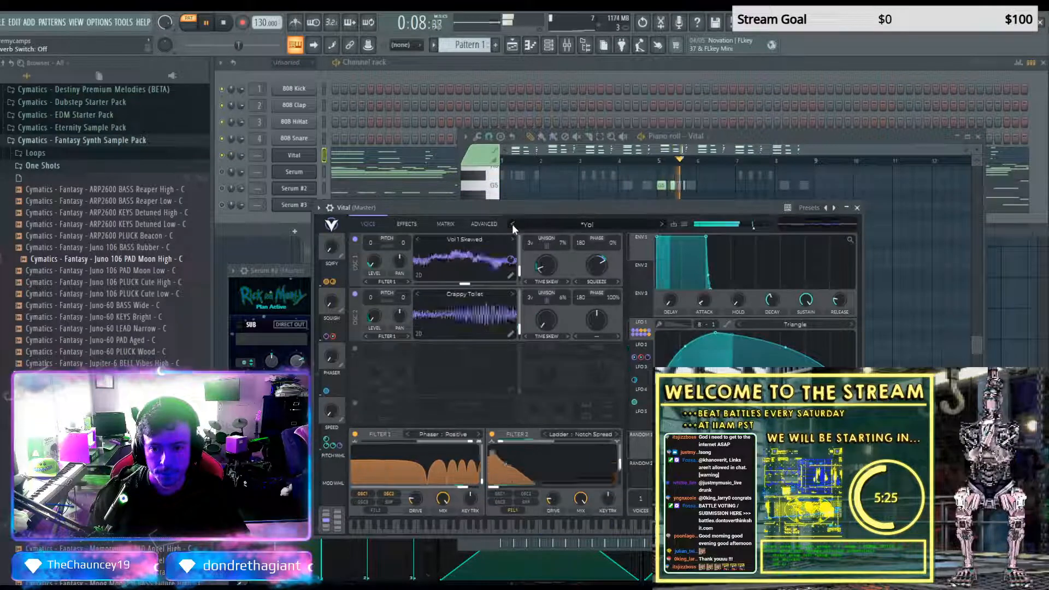
left_click(512, 223)
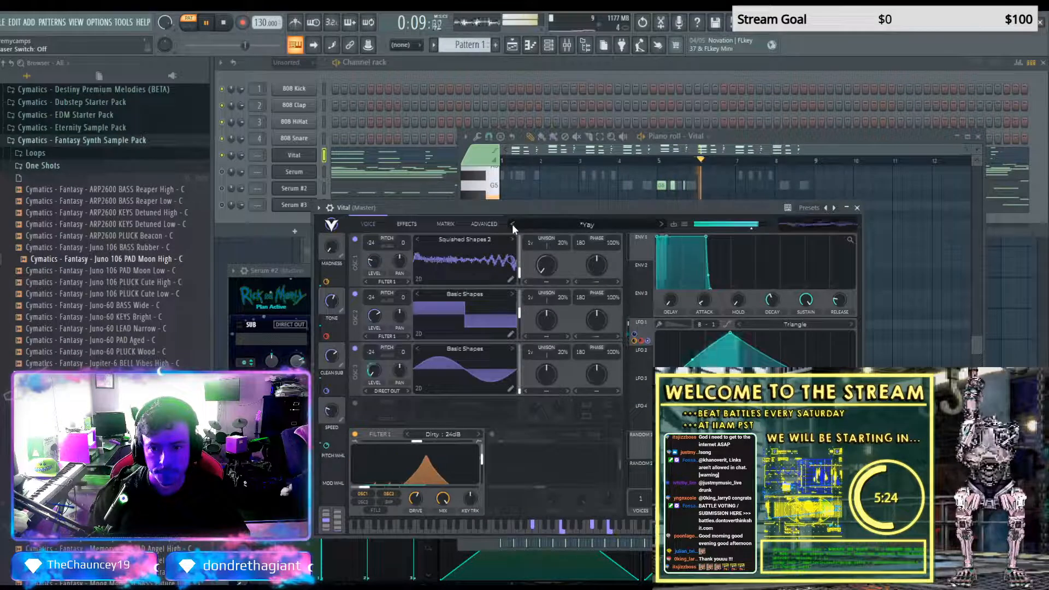
Open an external preset in Vital, step backward past ZORG_KY_Lofi_keys to WATERFALL_PAD during playback, and close the synth window
left_click(683, 224)
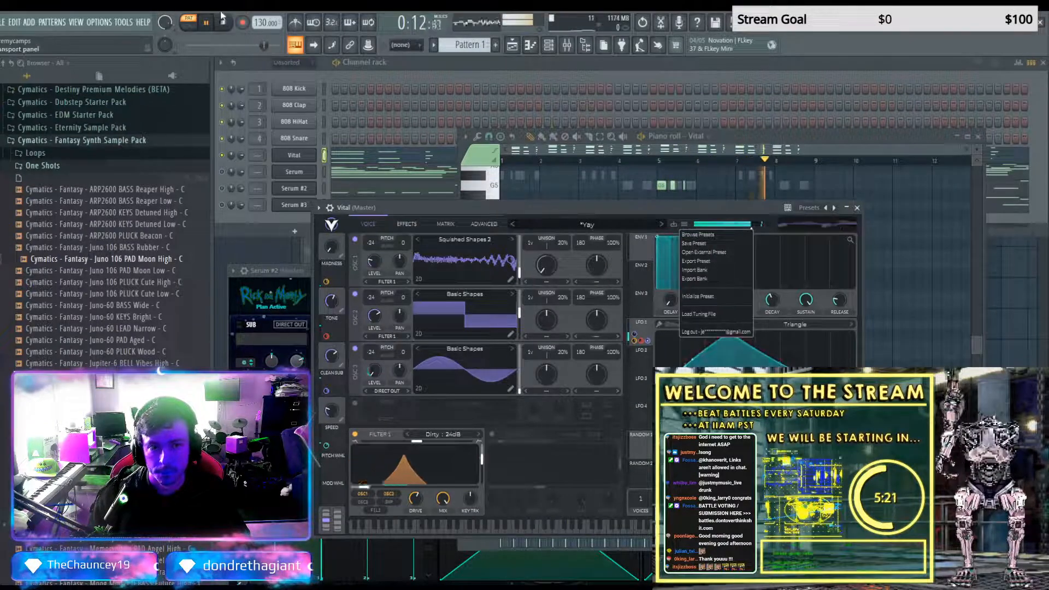
key("space")
left_click(701, 255)
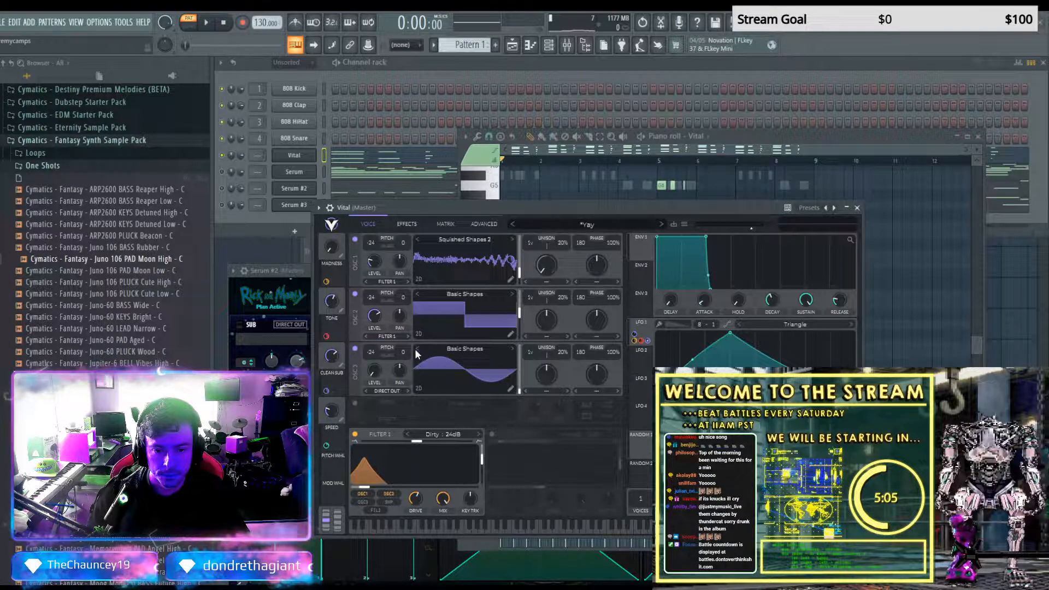
left_click(513, 224)
key("space")
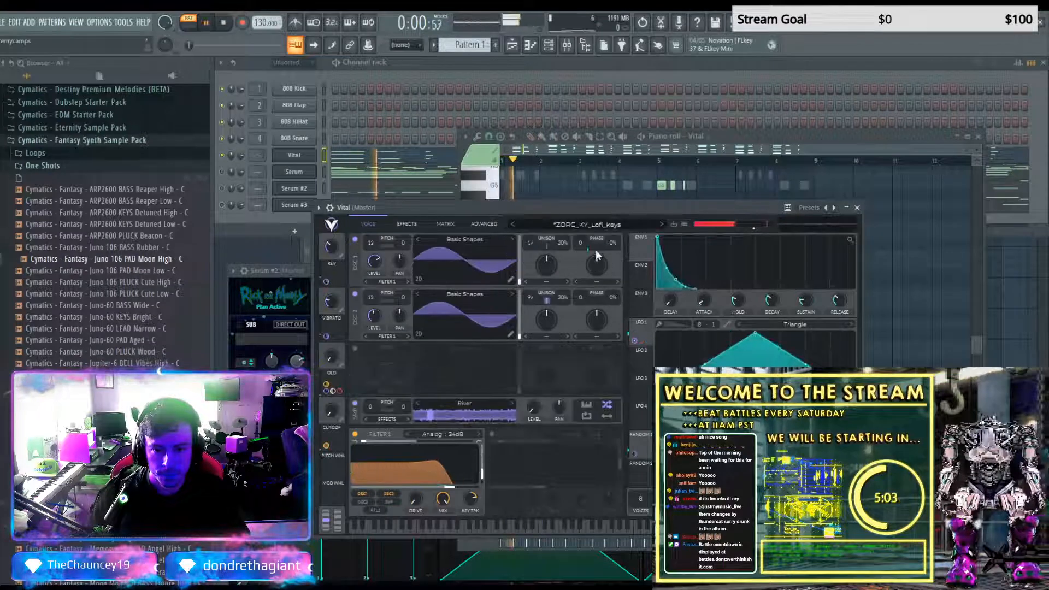
left_click(512, 224)
left_click(513, 224)
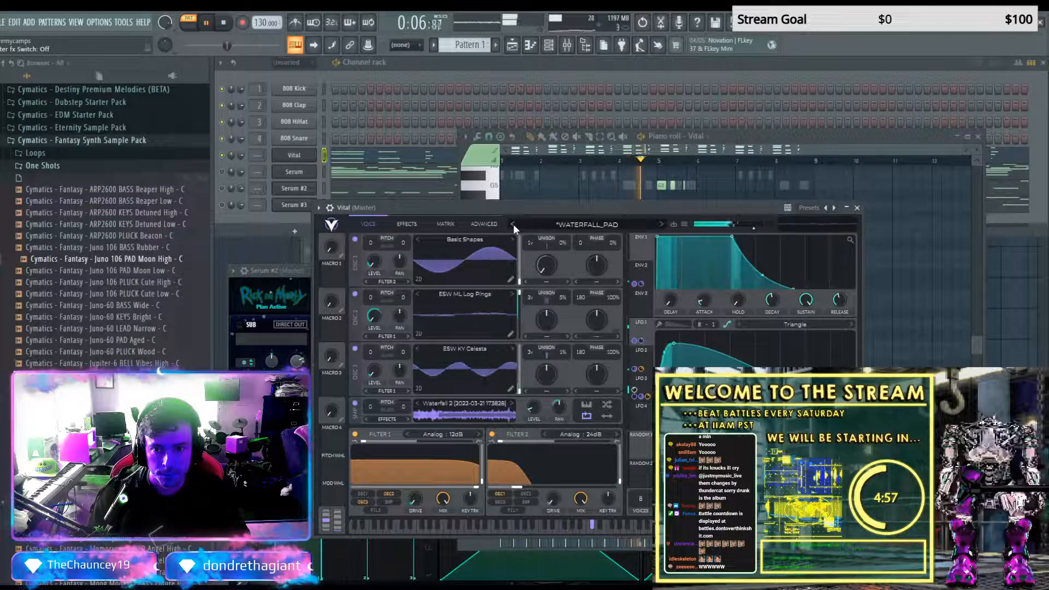
left_click(847, 209)
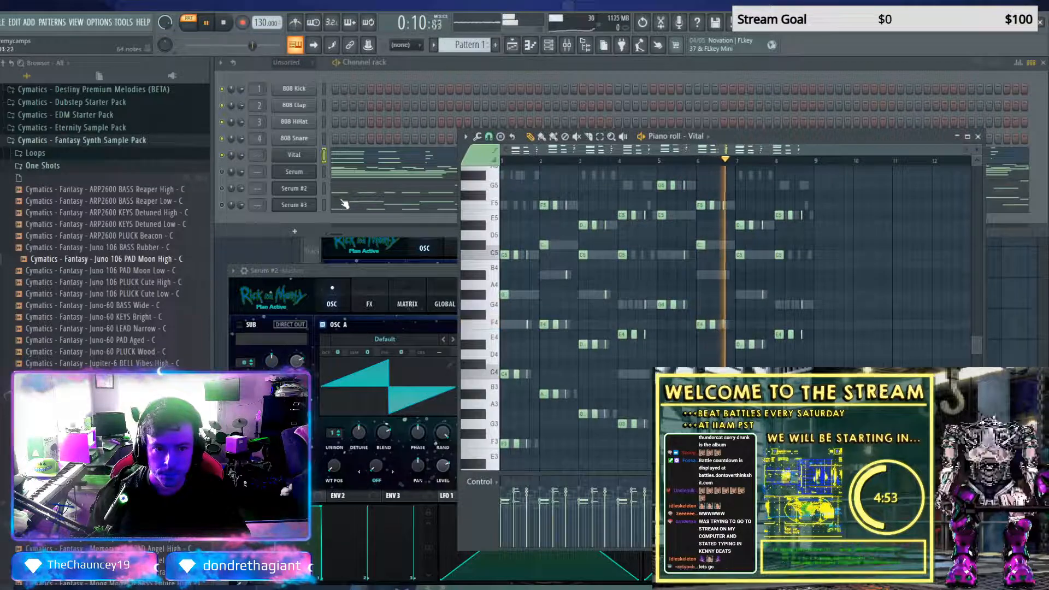
Stop playback, switch from the Vital channel to the first Serum channel by muting and unmuting, and open Serum's preset browser
left_click(298, 177)
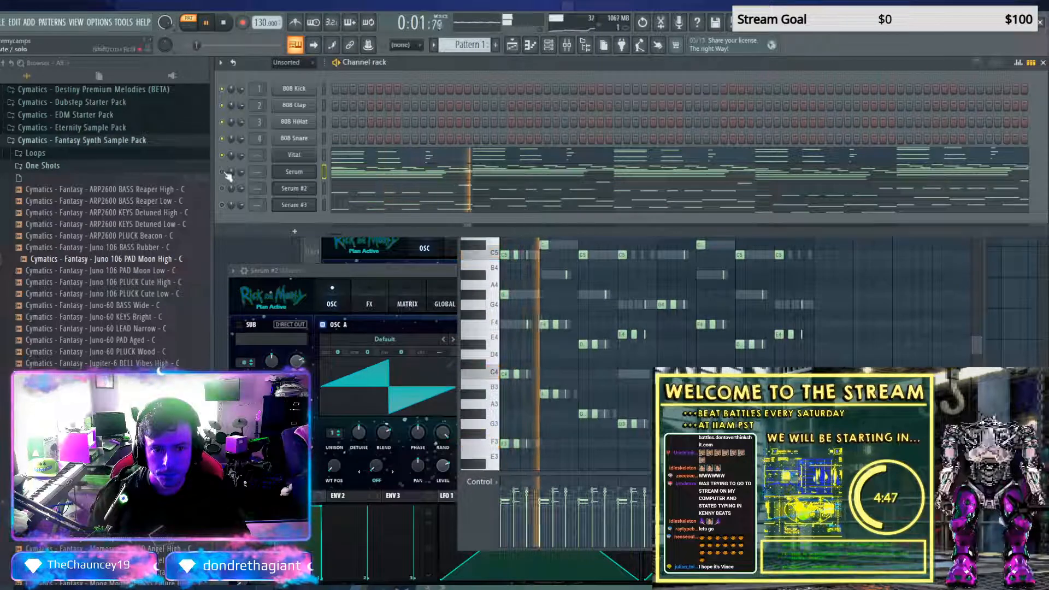
key("space")
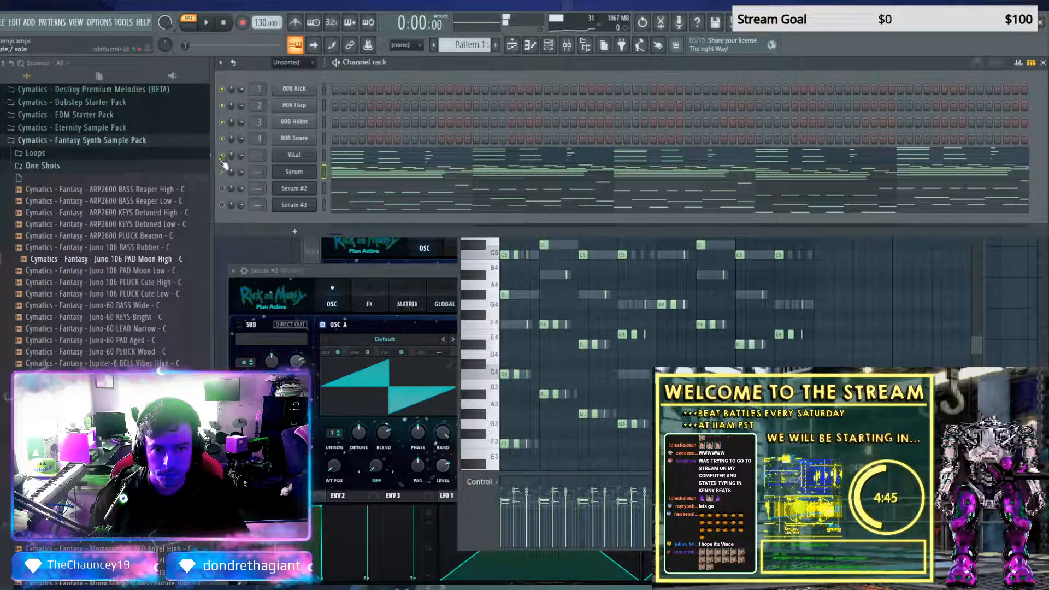
left_click(298, 173)
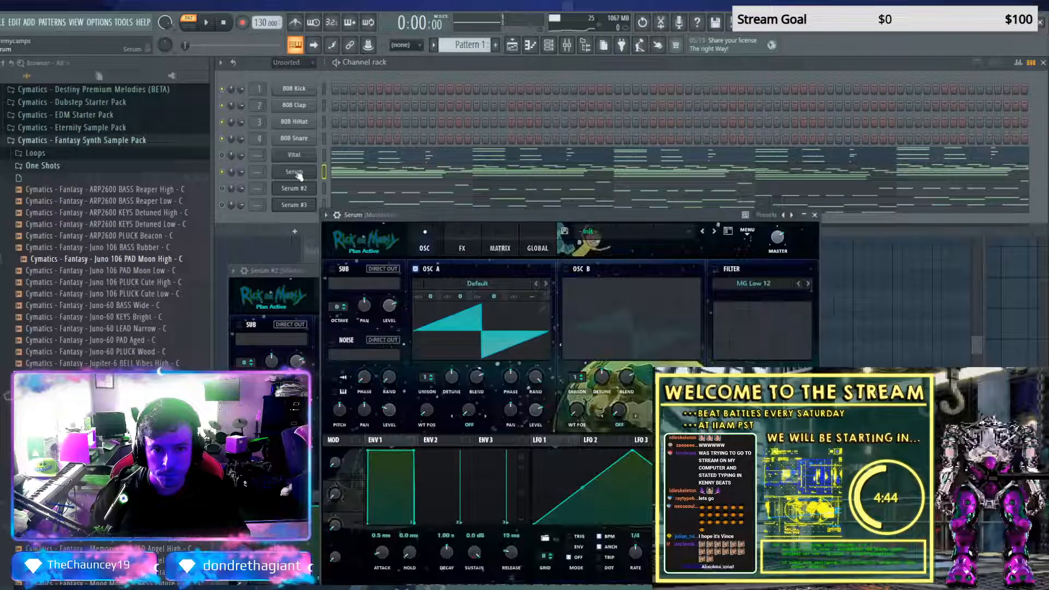
left_click(734, 234)
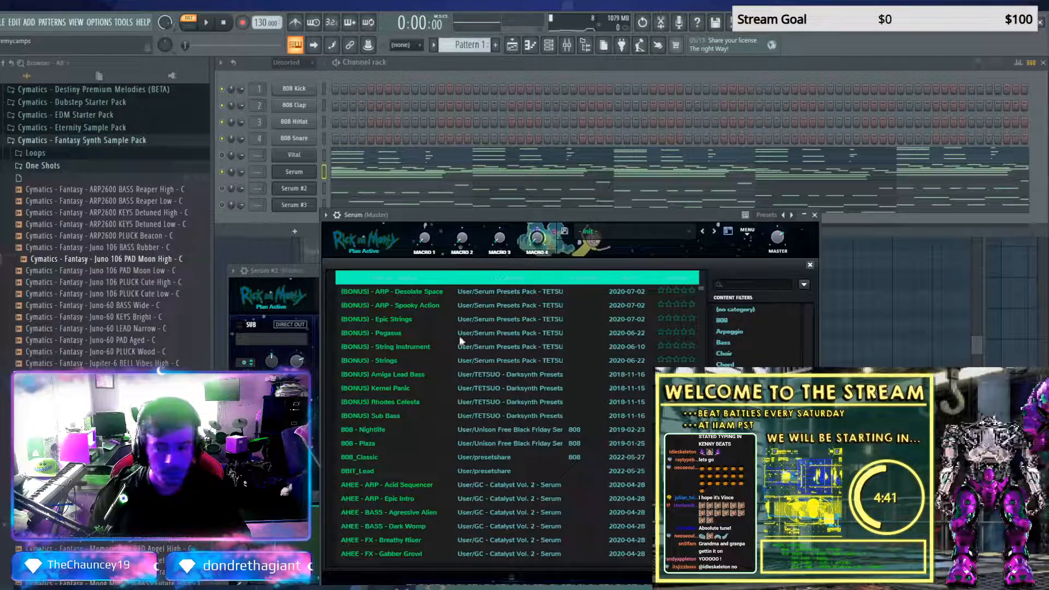
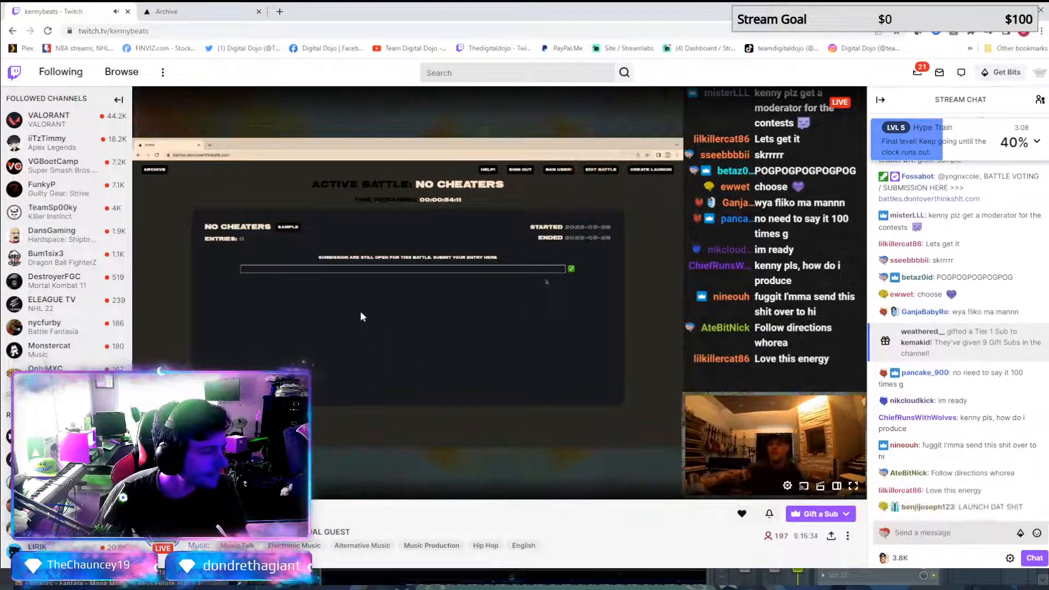
Switch to the battle site in the browser, refresh its archive, return home and open the No Cheaters battle's sample
left_click(174, 14)
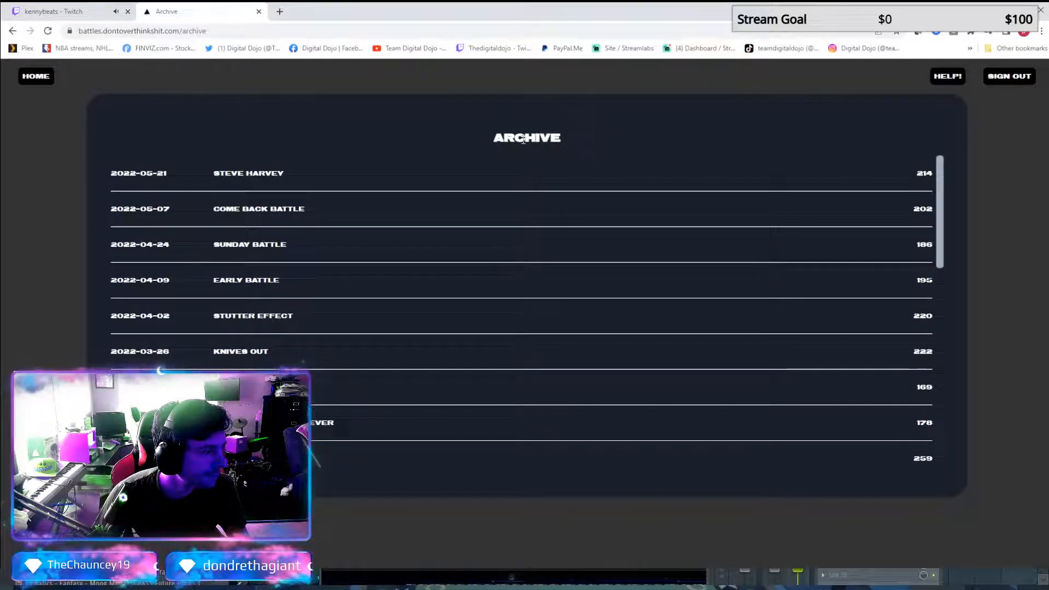
left_click(48, 30)
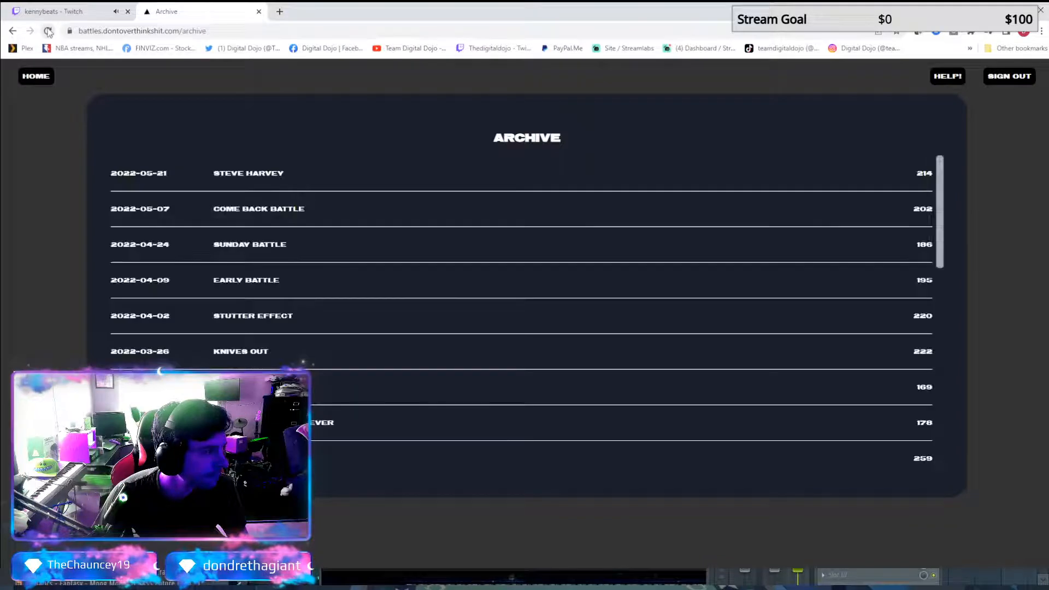
left_click(36, 77)
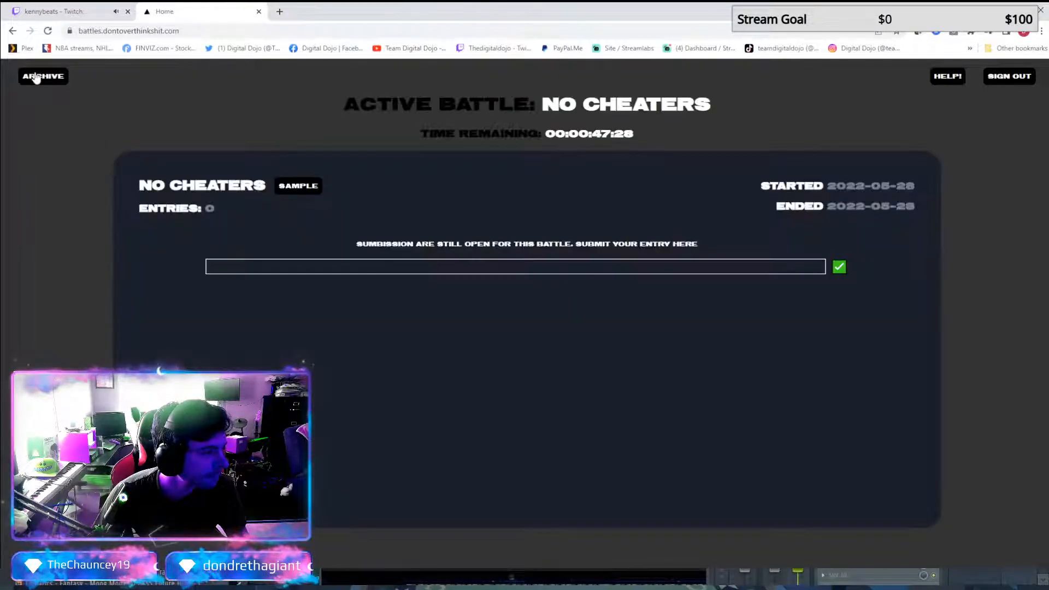
left_click(298, 187)
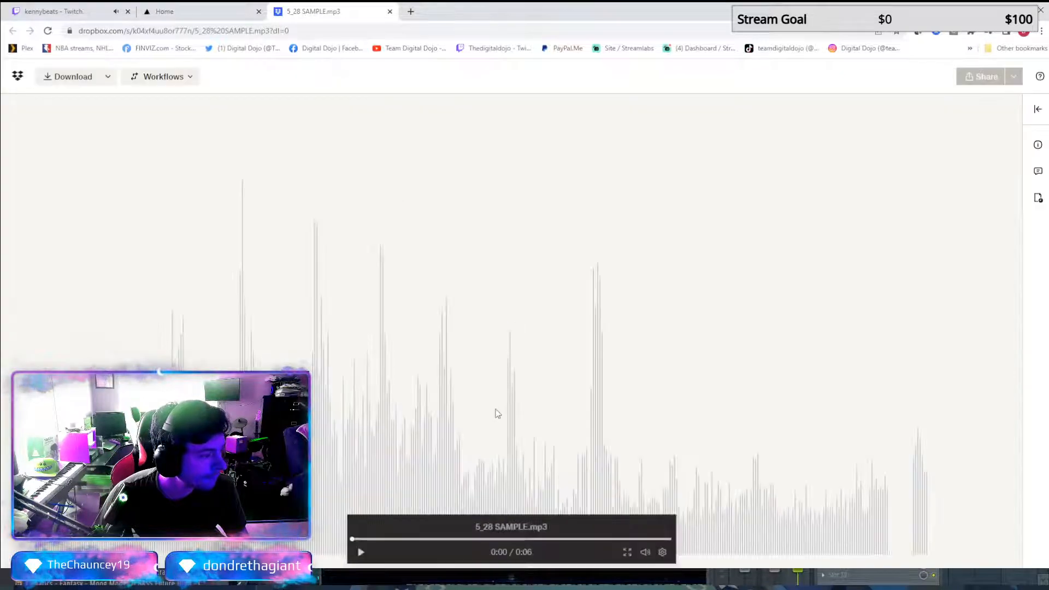
Preview 5_28 SAMPLE.mp3 on its Dropbox page and close that page
left_click(661, 552)
left_click(554, 530)
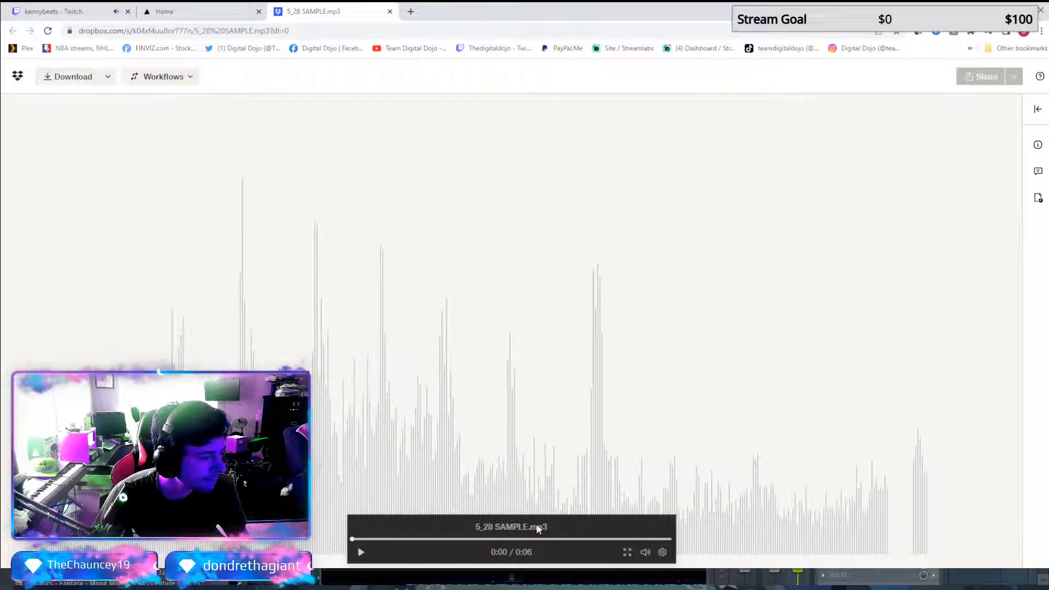
left_click(522, 382)
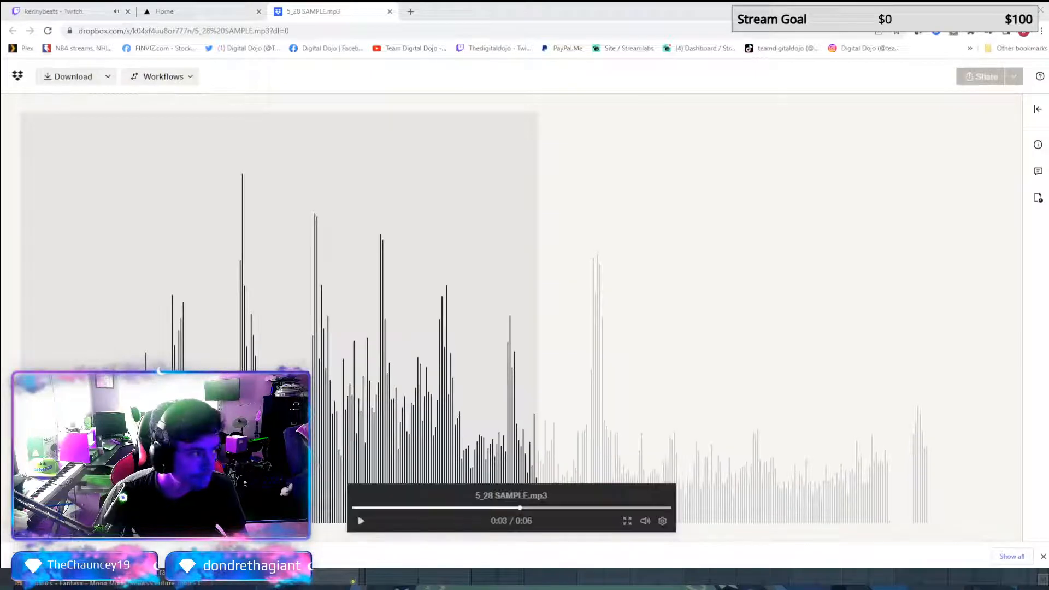
left_click(390, 12)
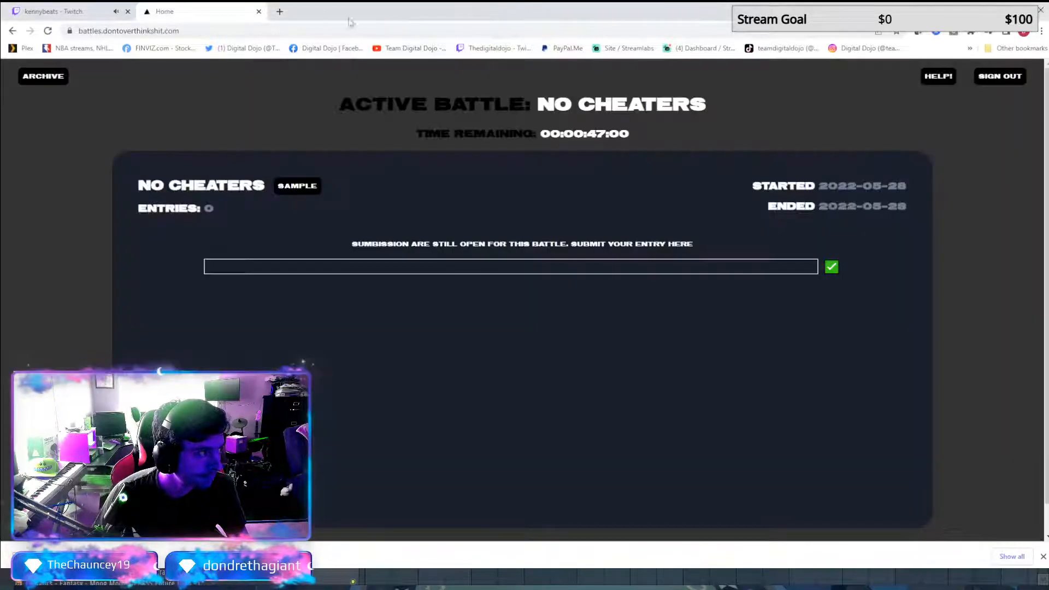
Check the Twitch stream and the battle page's remaining time, and return to the Serum #3 preset browser in FL Studio
left_click(56, 11)
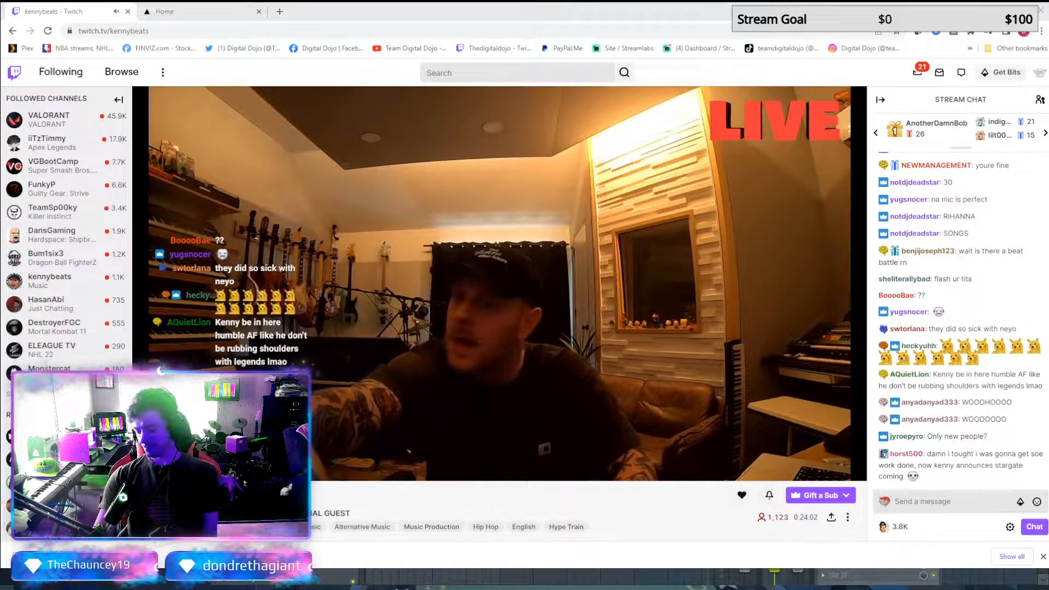
key("ctrl+Tab")
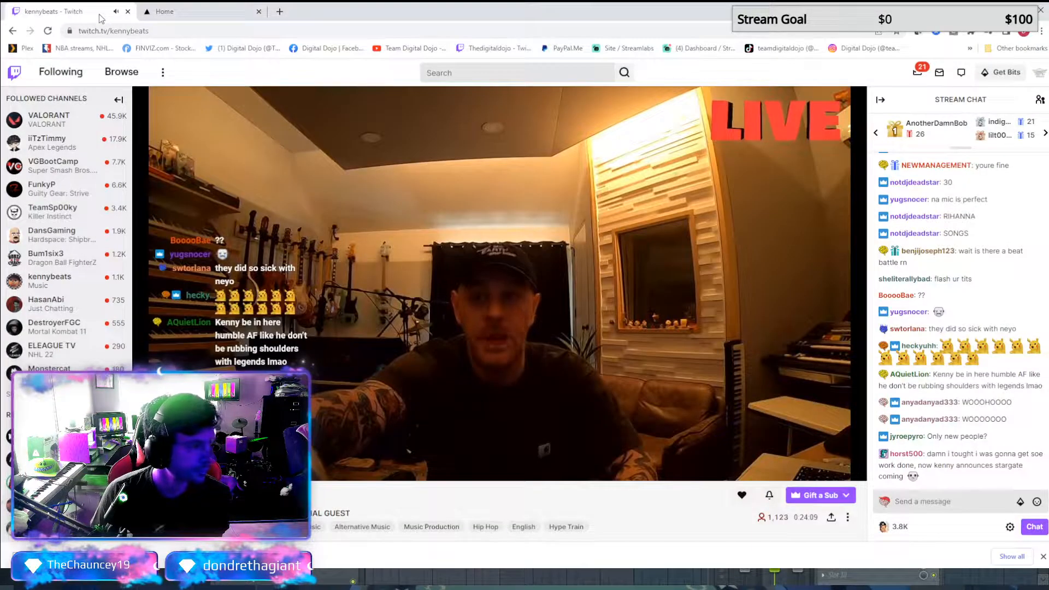
left_click(100, 17)
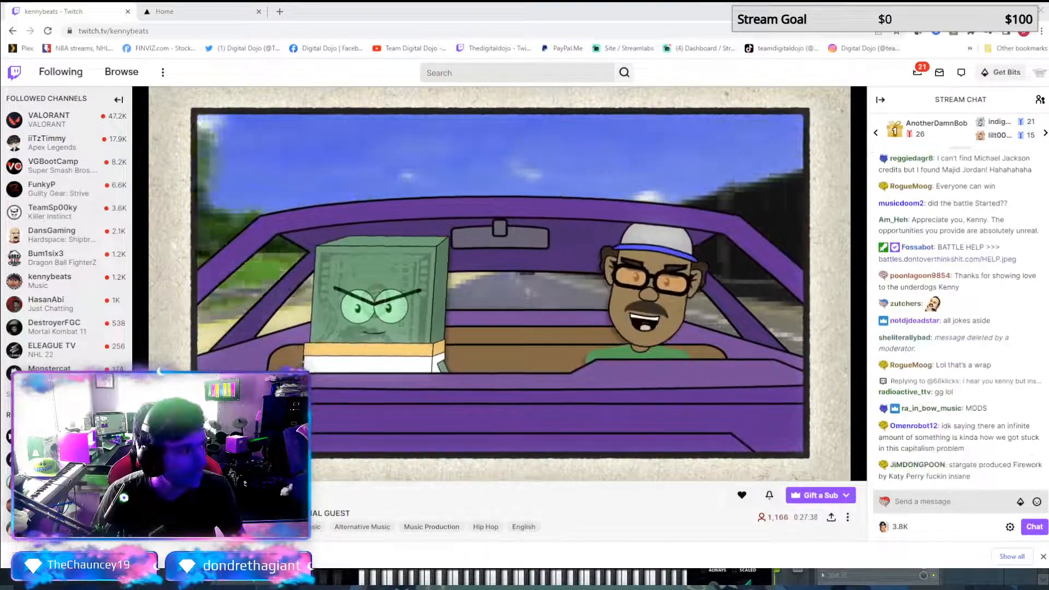
left_click(991, 10)
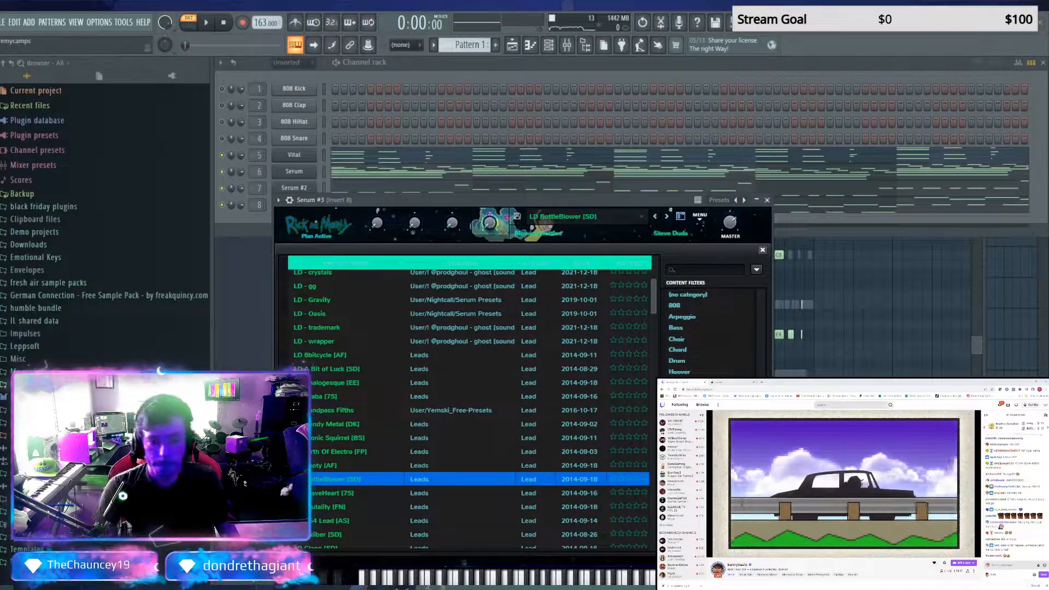
Play the pattern and audition Serum #3 lead presets from LD BraveHeart through LD Dubrill to LD Gamers
left_click(363, 495)
key("space")
scroll(366, 497, "down", 2)
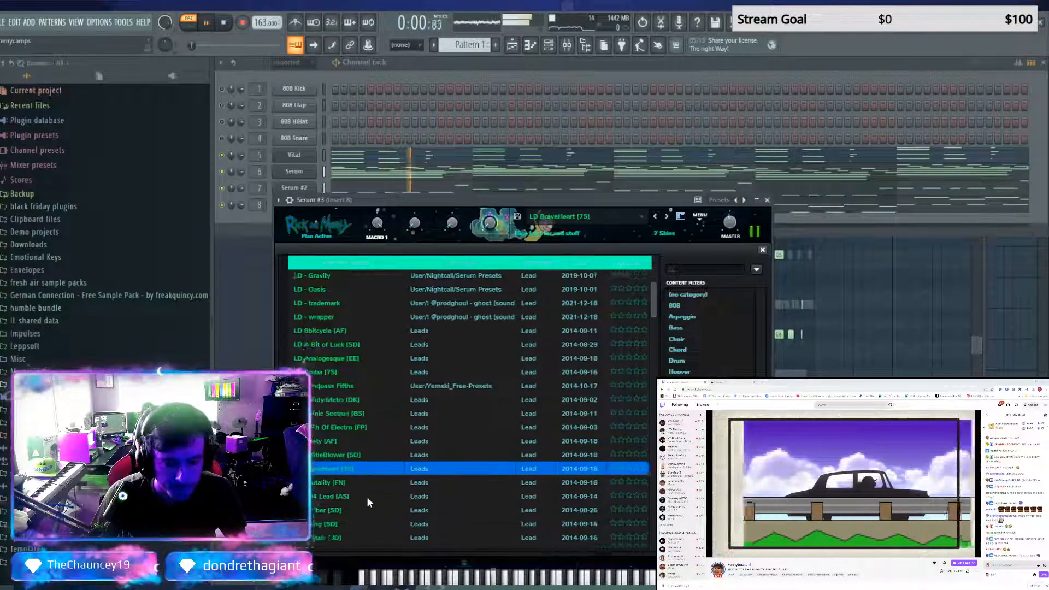
left_click(363, 478)
scroll(363, 480, "down", 2)
left_click(363, 480)
scroll(363, 479, "down", 2)
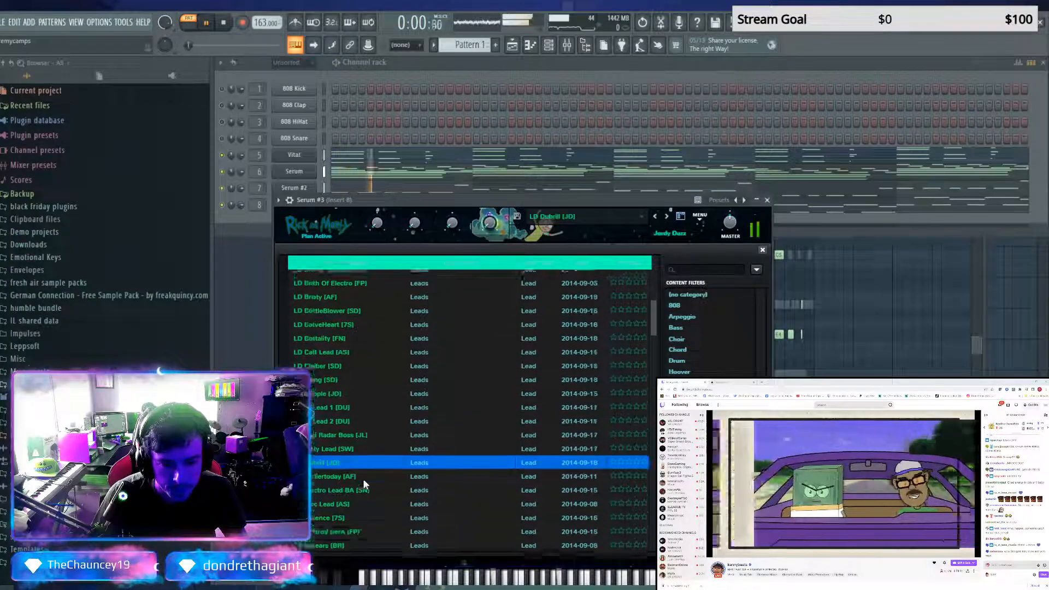
left_click(363, 481)
left_click(361, 497)
scroll(361, 497, "down", 2)
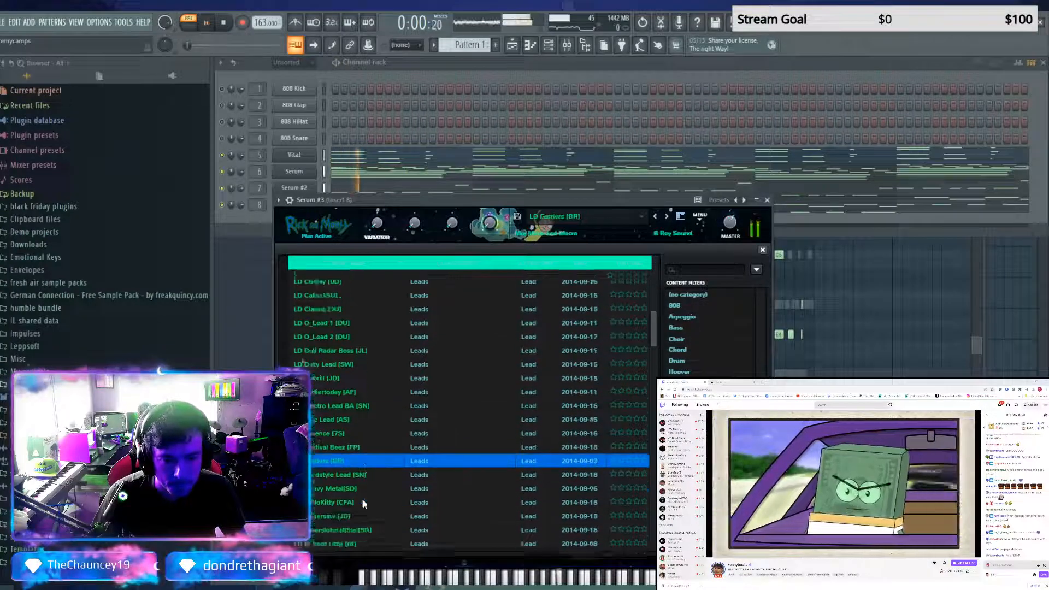
Audition Serum #3 lead presets LD IHeardULike5ths, LD Kidsos, LD Mids Lead, LD Mystery Lead and LD Organ Grinder
left_click(359, 489)
scroll(359, 489, "down", 2)
left_click(359, 488)
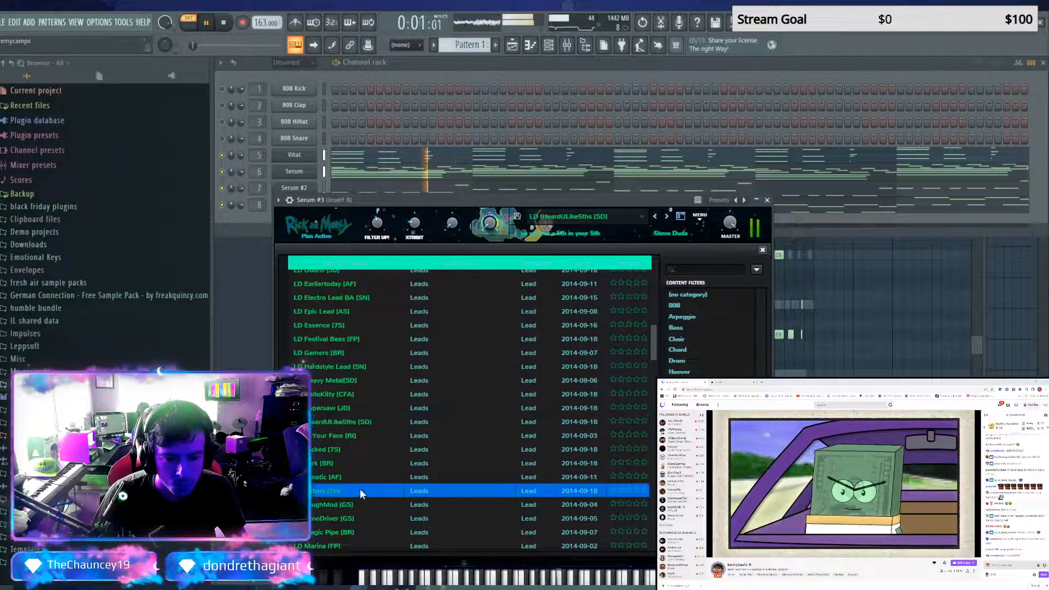
scroll(350, 383, "down", 5)
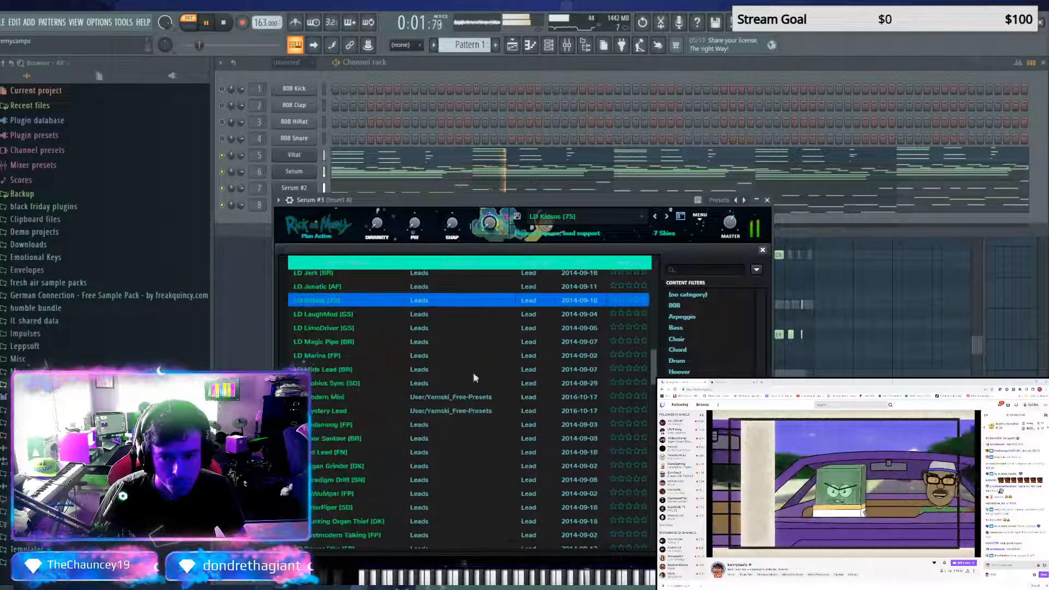
left_click(345, 369)
left_click(344, 410)
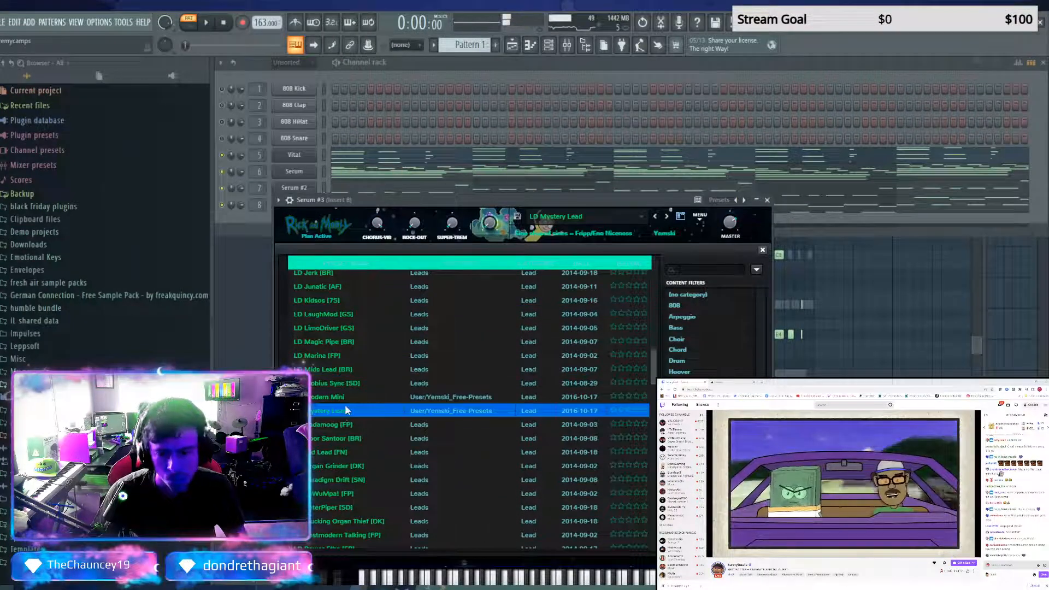
left_click(338, 466)
key("space")
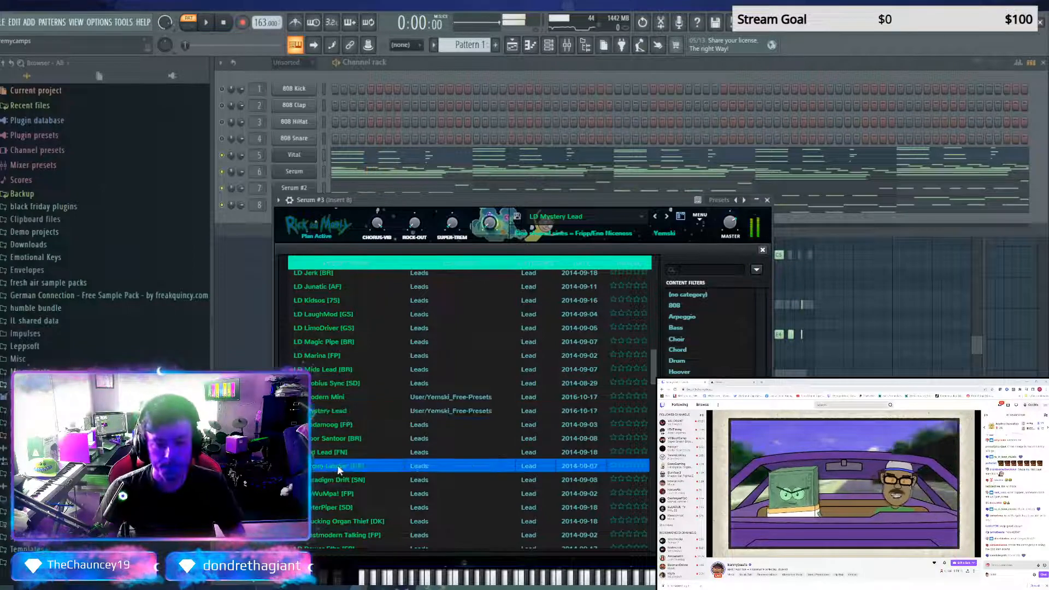
Audition the LD PaWuMpa!, LD Sad Melody, LD Scotland and LD Spookytastic presets on Serum #3 during playback
left_click(341, 493)
scroll(345, 493, "down", 2)
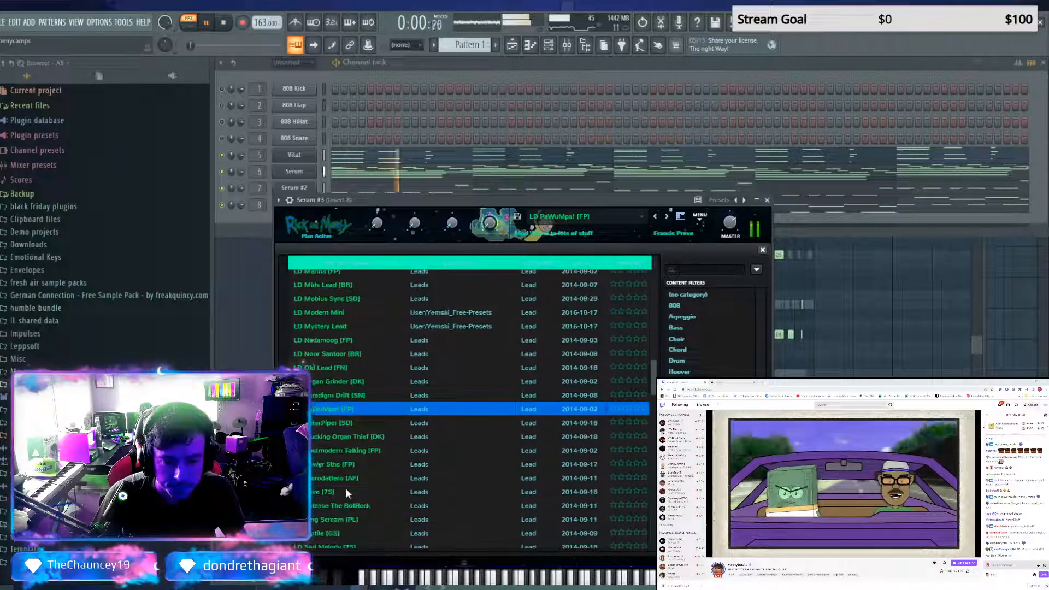
scroll(344, 470, "down", 2)
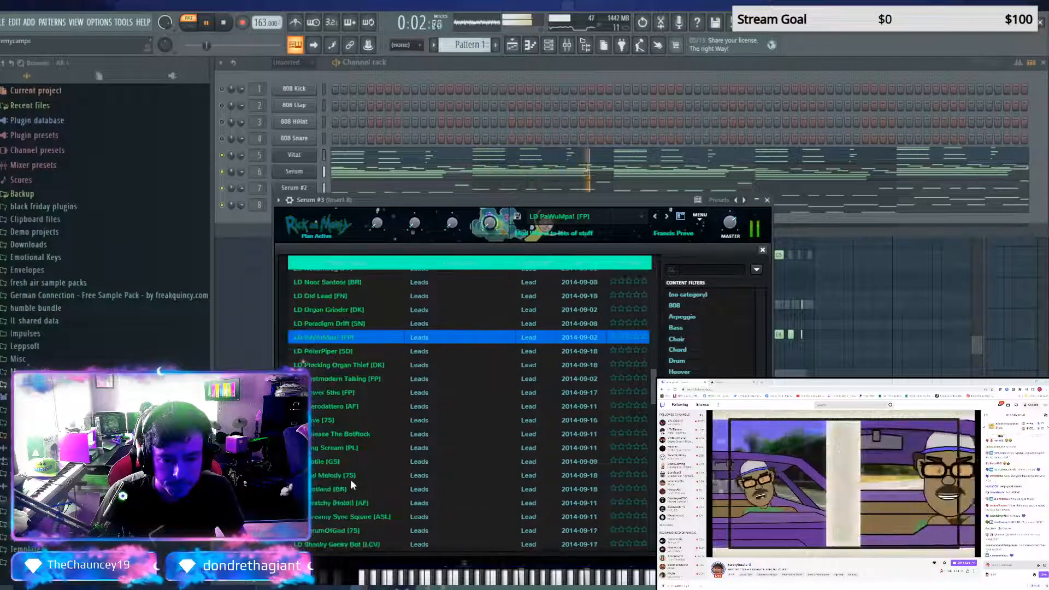
left_click(349, 477)
key("space")
key("space")
scroll(349, 475, "down", 2)
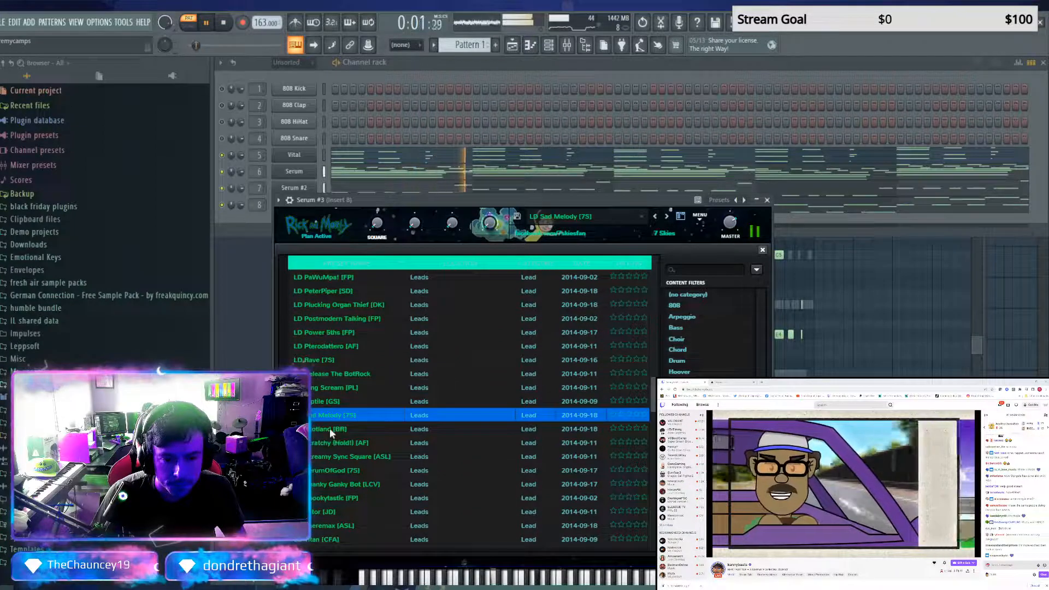
left_click(329, 428)
left_click(328, 496)
scroll(331, 489, "down", 2)
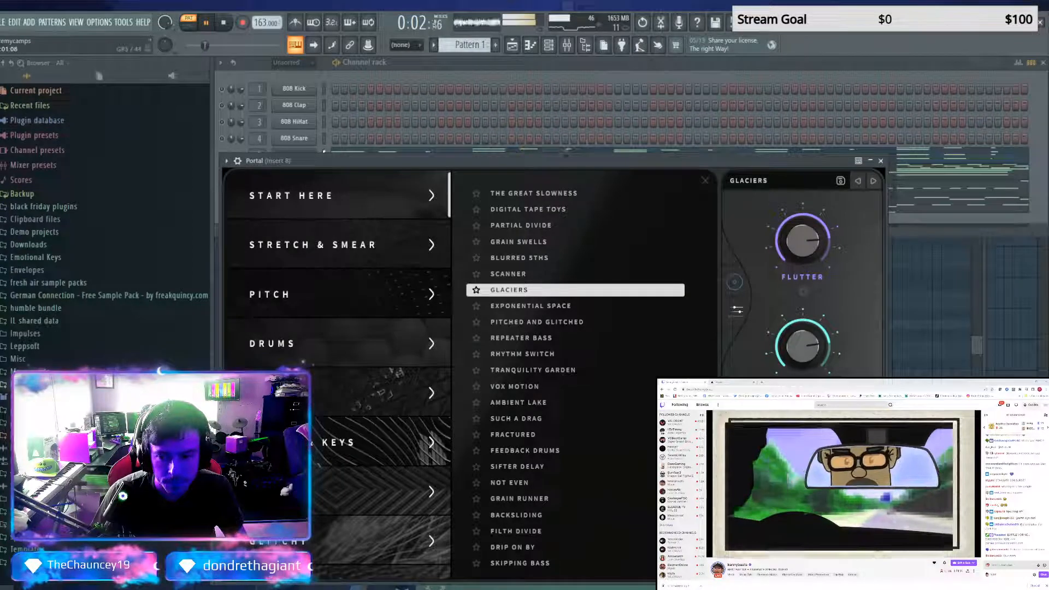
Show the piano roll, move the Portal window out of the way, and try the LD Tator preset on Serum #3
key("F7")
left_click_drag(386, 162, 346, 467)
left_click(327, 450)
key("Down")
scroll(327, 446, "down", 2)
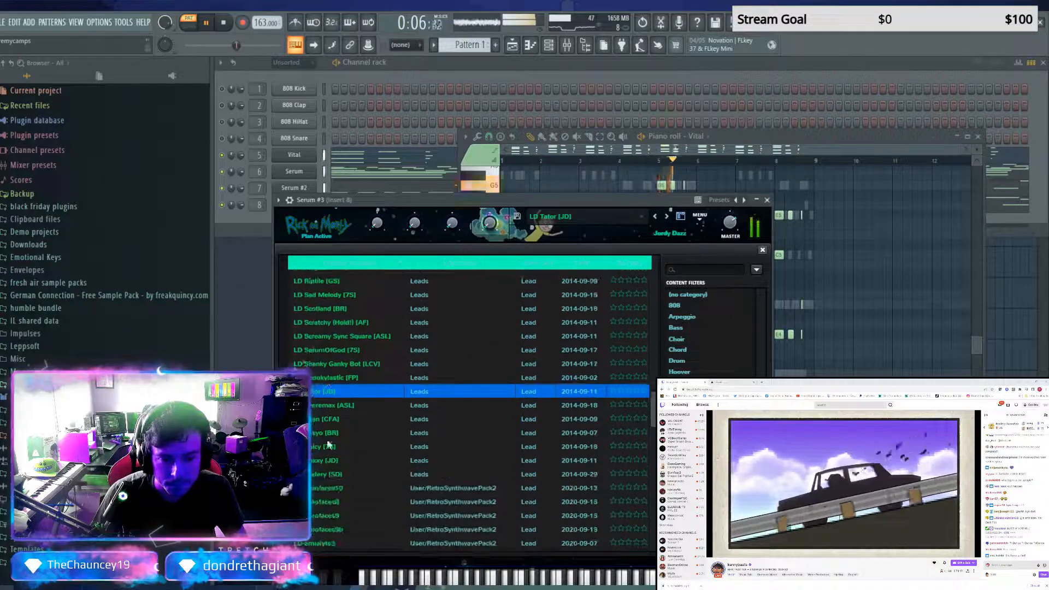
Audition Serum #3 lead presets from LD Theremax through LD Watery to LD Tokyo
key("Down")
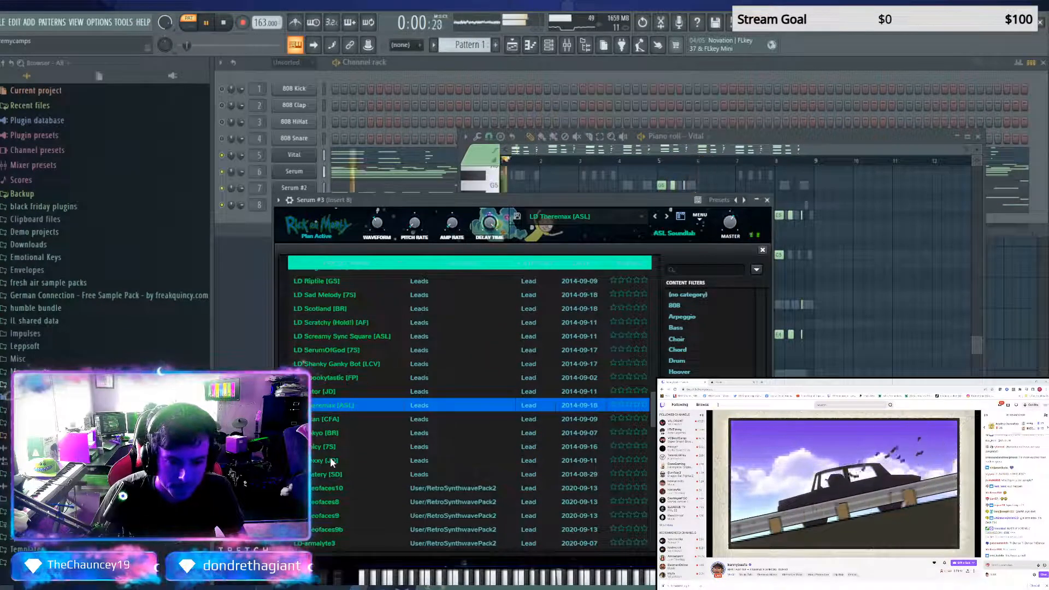
left_click(325, 473)
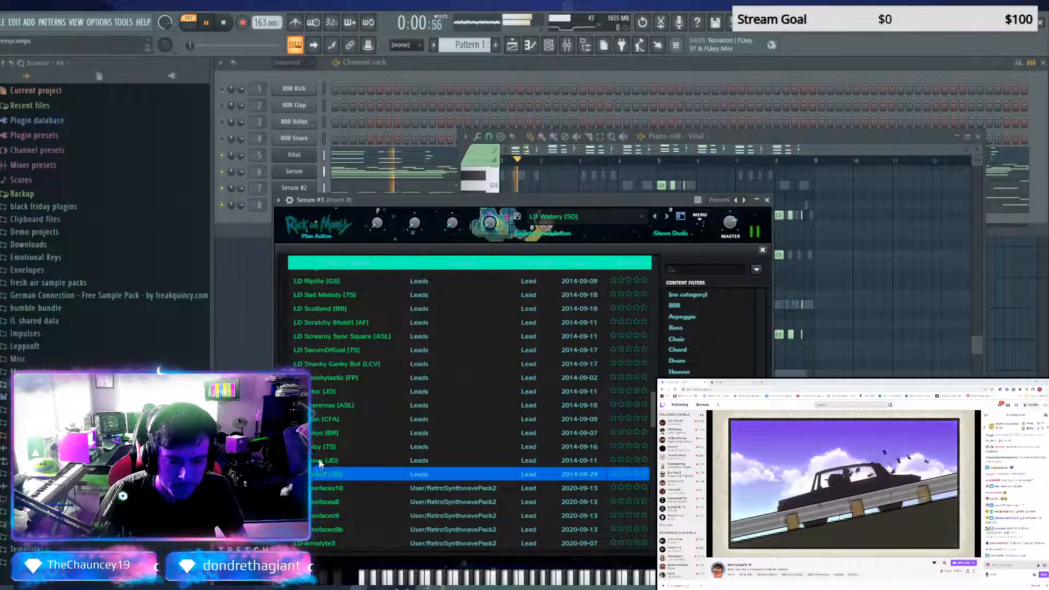
left_click(320, 461)
left_click(382, 432)
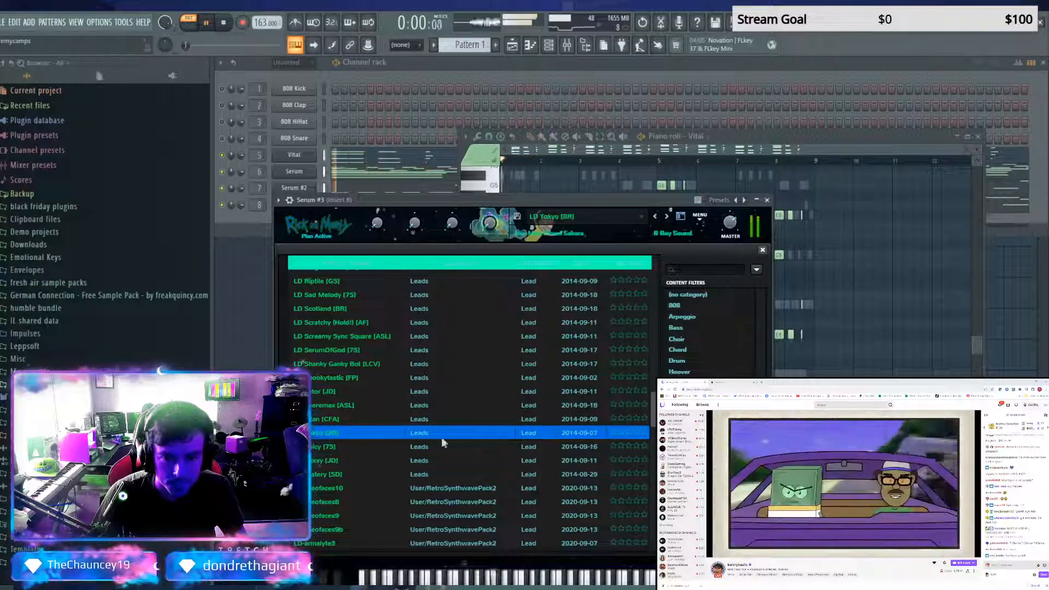
Filter Serum #3's presets to Chord, compare CH - ic3 with CH_HINEV_80_CHORDS, and load CH - ic3
left_click(675, 351)
left_click(307, 345)
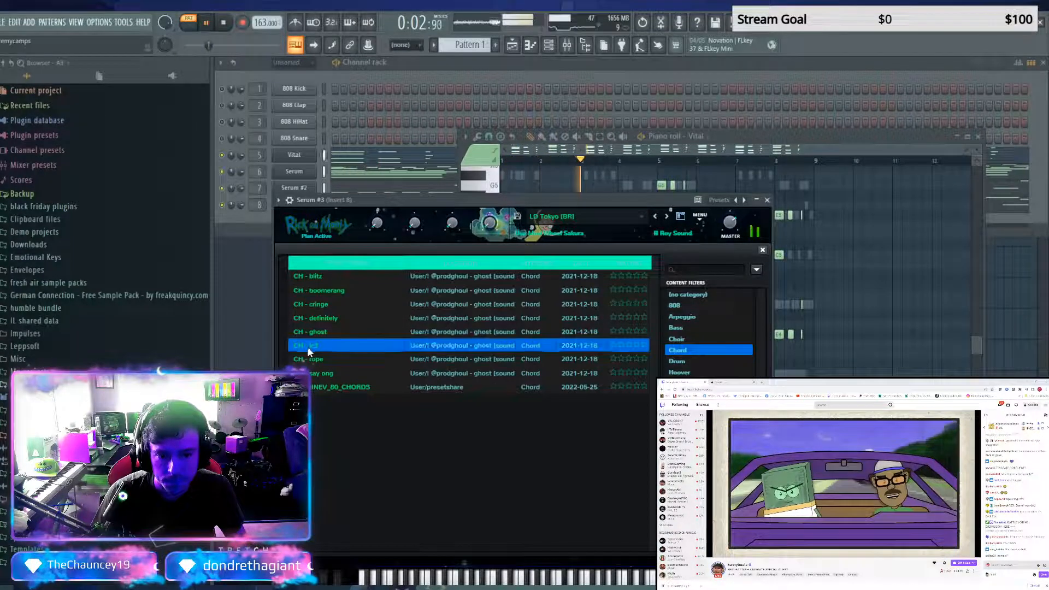
left_click(327, 389)
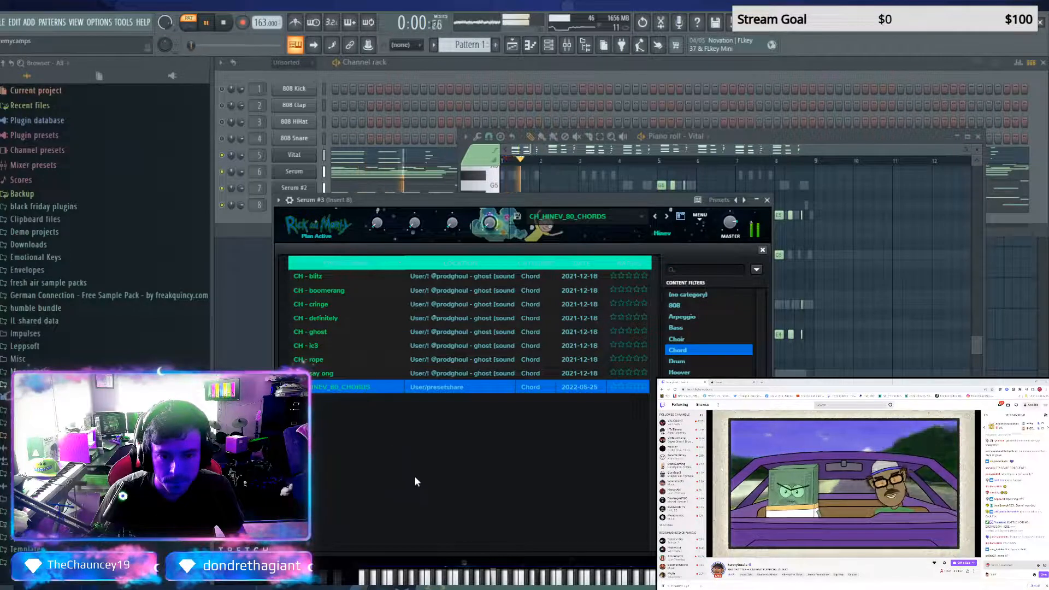
left_click(332, 344)
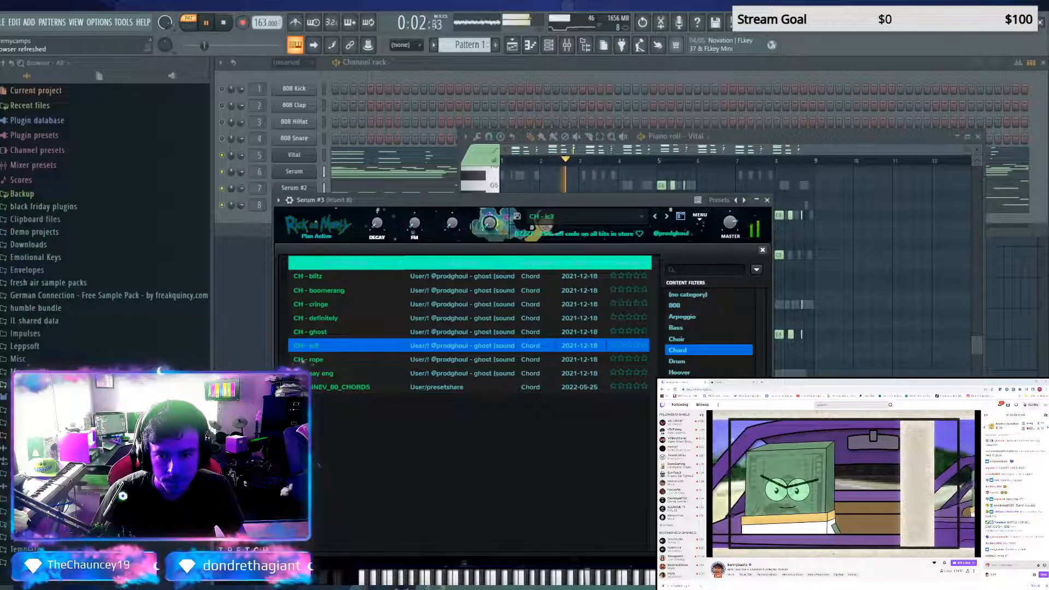
Move the Serum #3 window off the channel rack, open the channel's notes in the piano roll and stop playback
left_click_drag(377, 203, 352, 355)
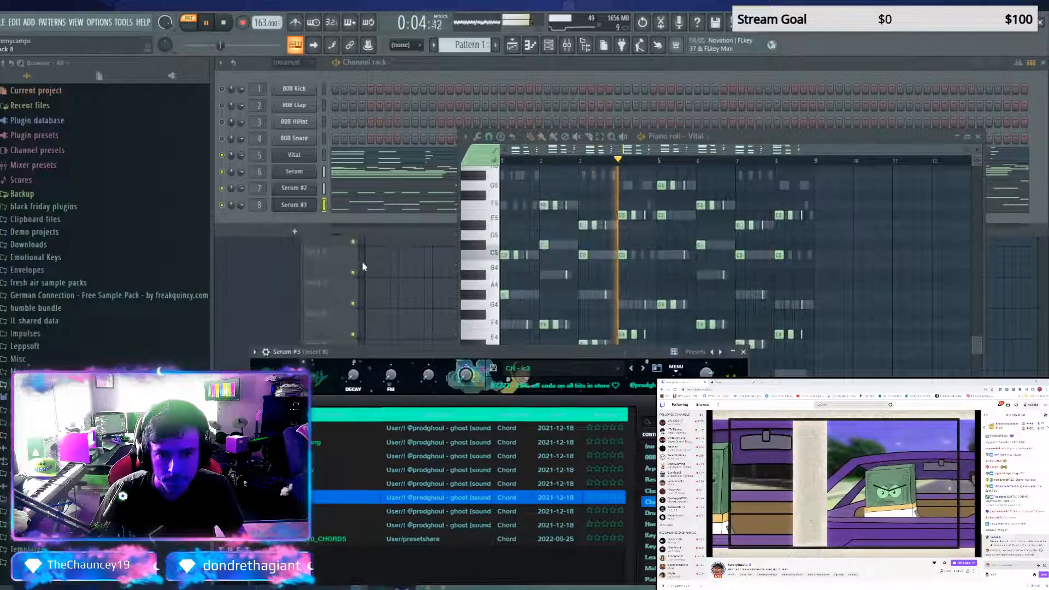
left_click(378, 207)
key("space")
scroll(600, 421, "up", 5)
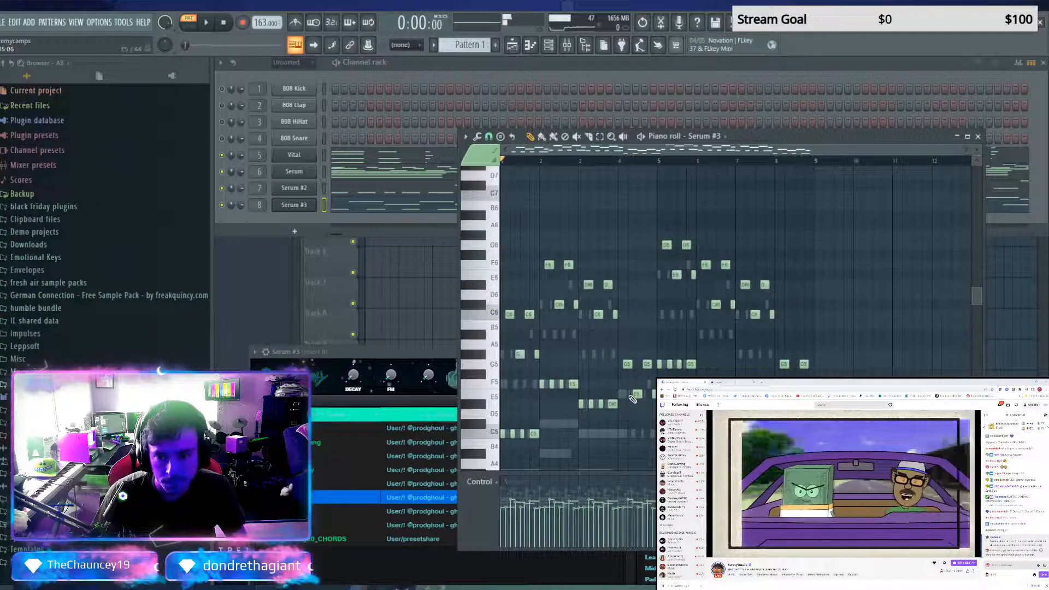
scroll(683, 352, "down", 2)
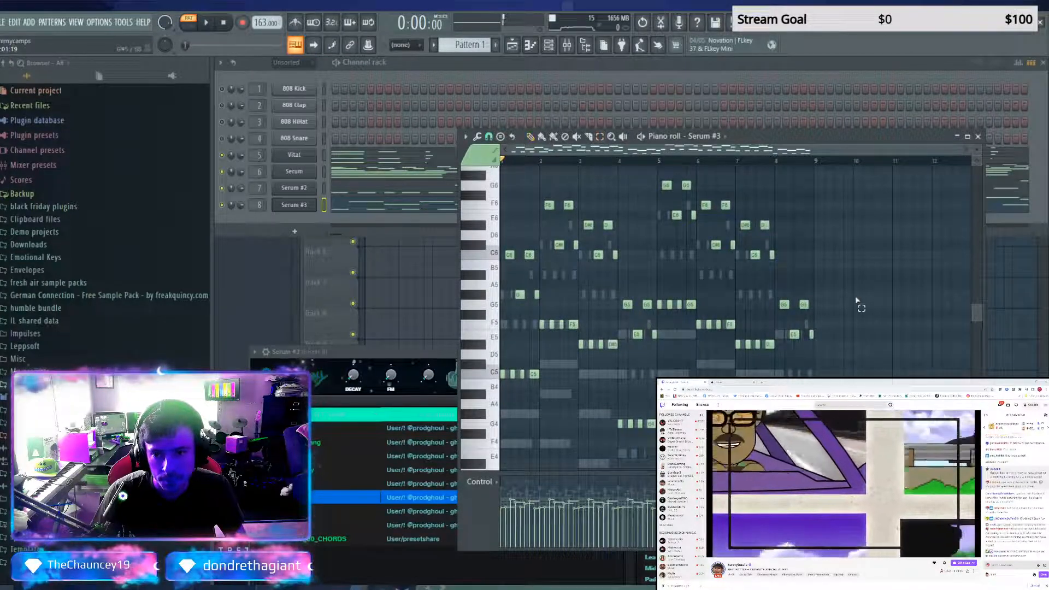
Delete all Serum #3 notes from G5 downward and apply legato to the remaining upper melody notes
left_click_drag(855, 299, 577, 469)
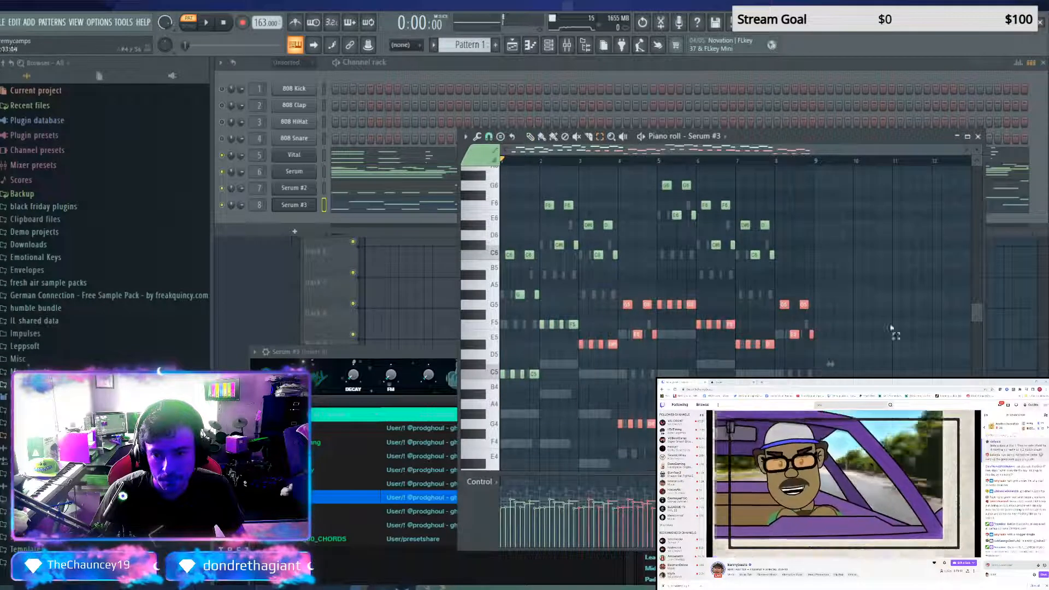
scroll(830, 351, "down", 4)
scroll(819, 358, "up", 3)
key("space")
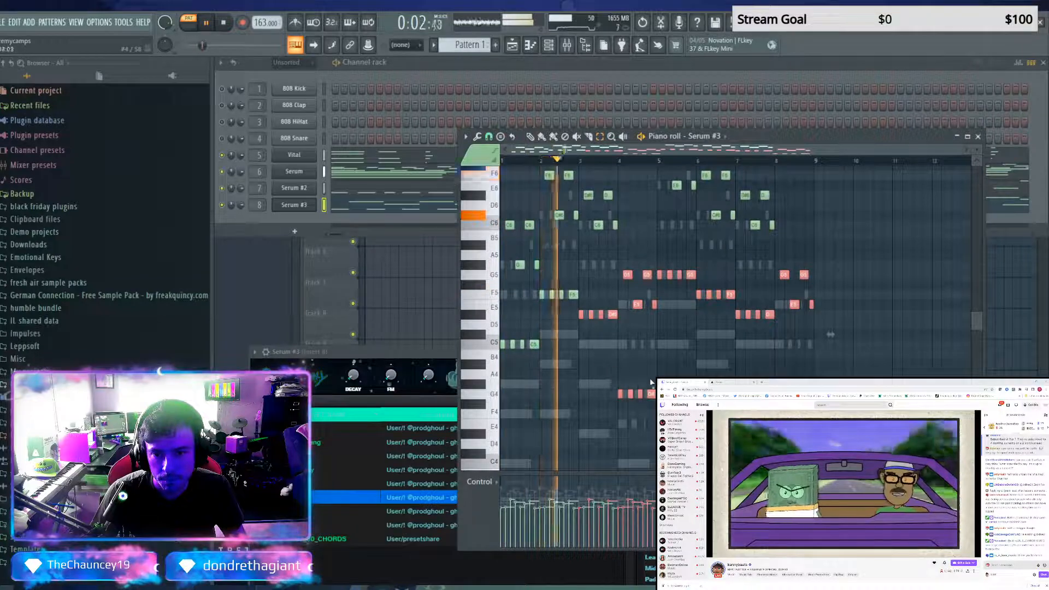
key("space")
left_click_drag(852, 261, 535, 445)
left_click_drag(555, 330, 475, 358)
key("Delete")
key("ctrl+a")
key("ctrl+l")
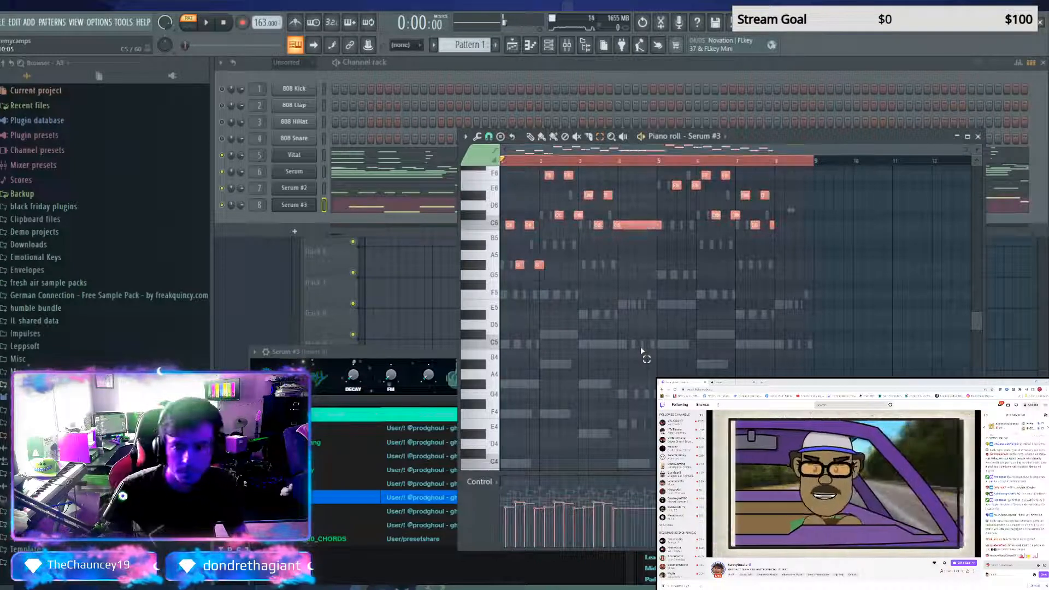
Deselect the Serum #3 notes, raise the last G#5 of bar 1 to A#5 and bar 2's first C#6 to D#6, auditioning the changes
key("space")
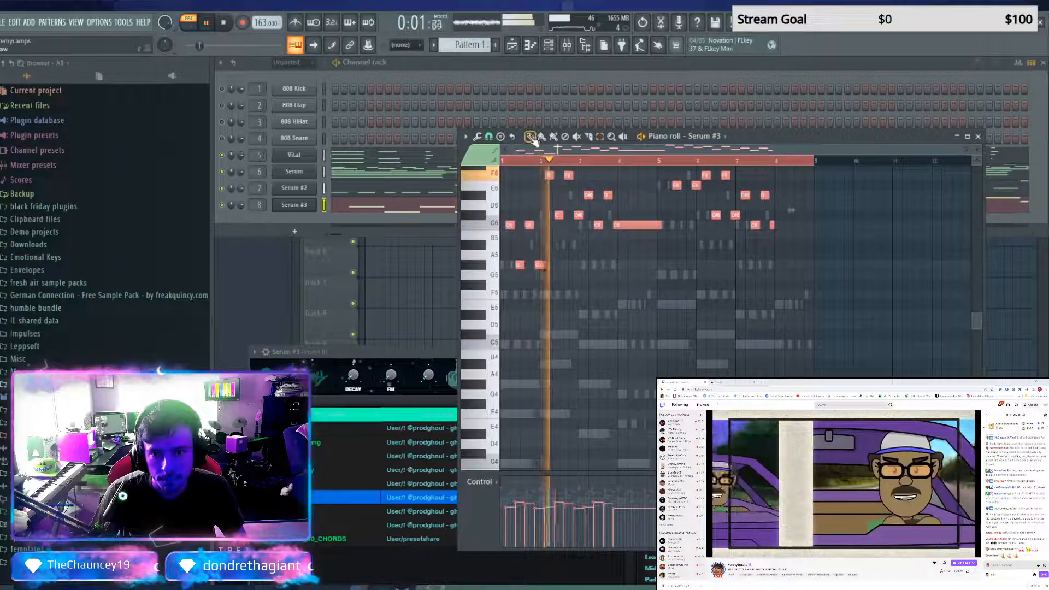
key("space")
scroll(604, 426, "up", 3)
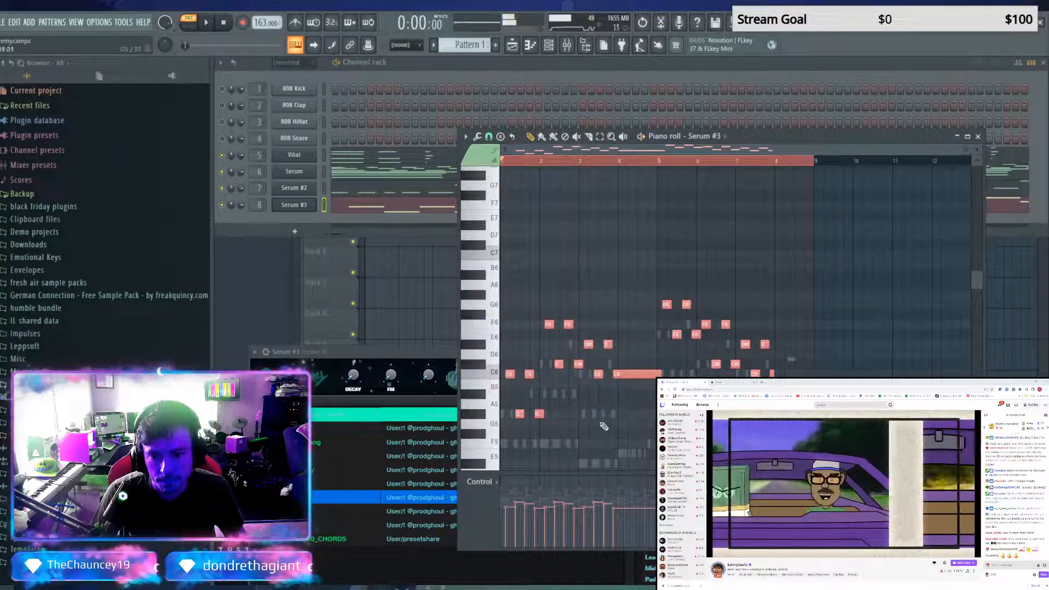
key("ctrl+d")
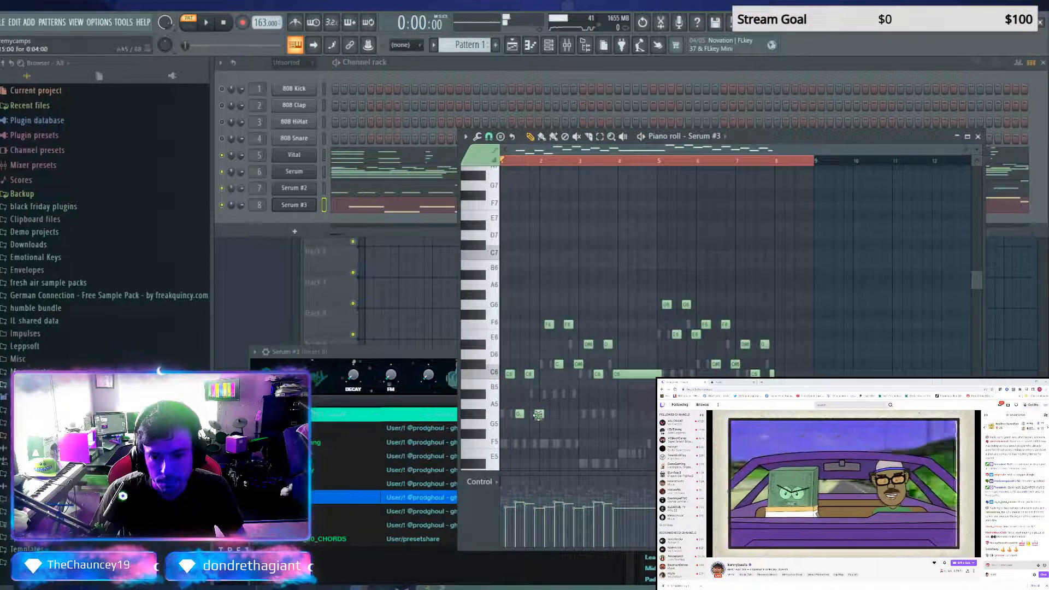
key("space")
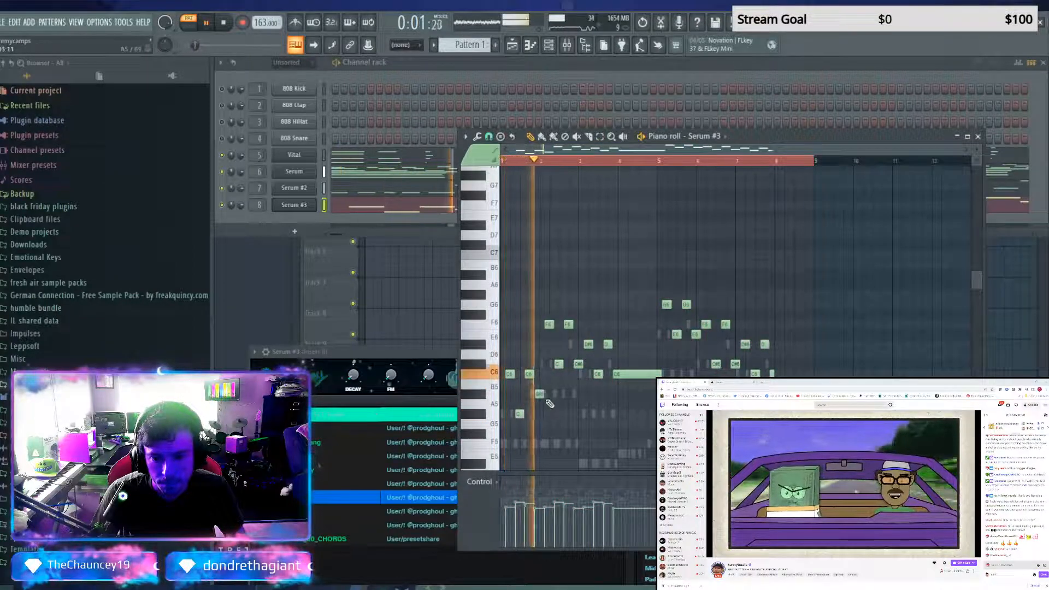
key("space")
key("space")
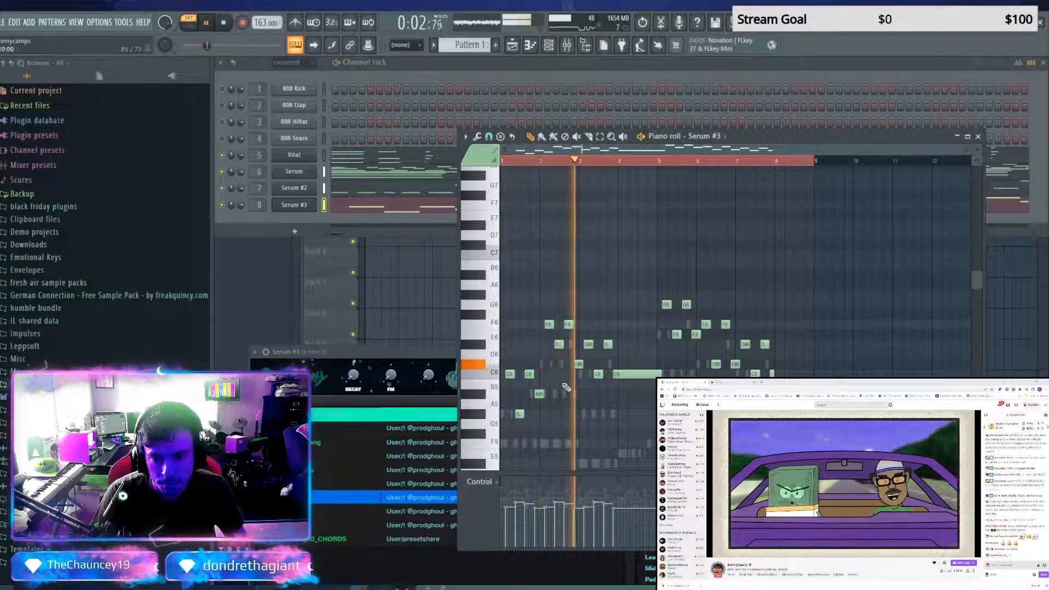
key("space")
key("space")
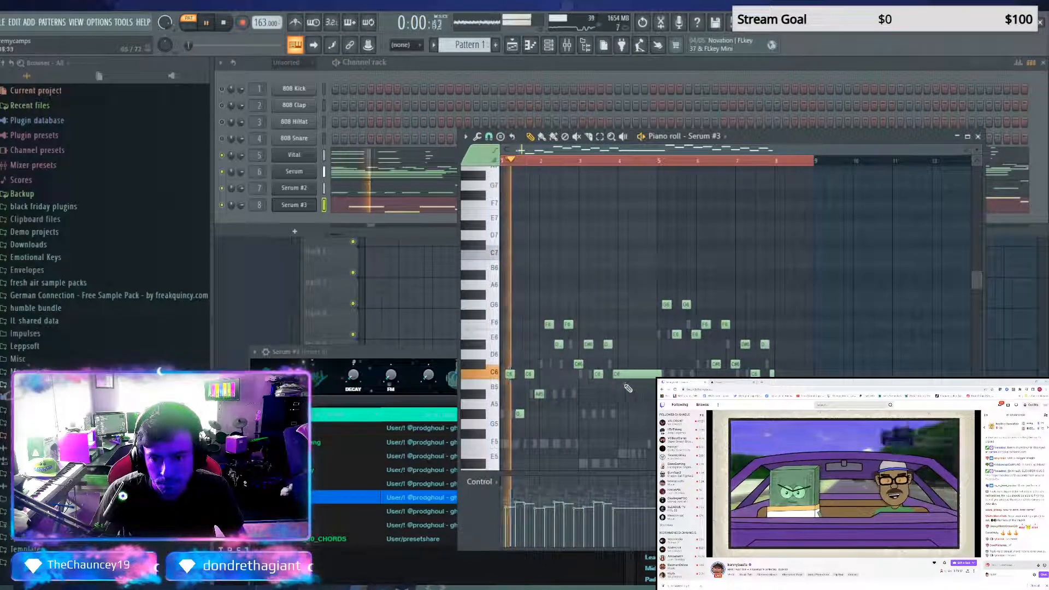
Lower the long C6 note in bar 4 to A#5 and the last note of bar 5 to C#6, playing back the second half
left_click_drag(640, 374, 639, 394)
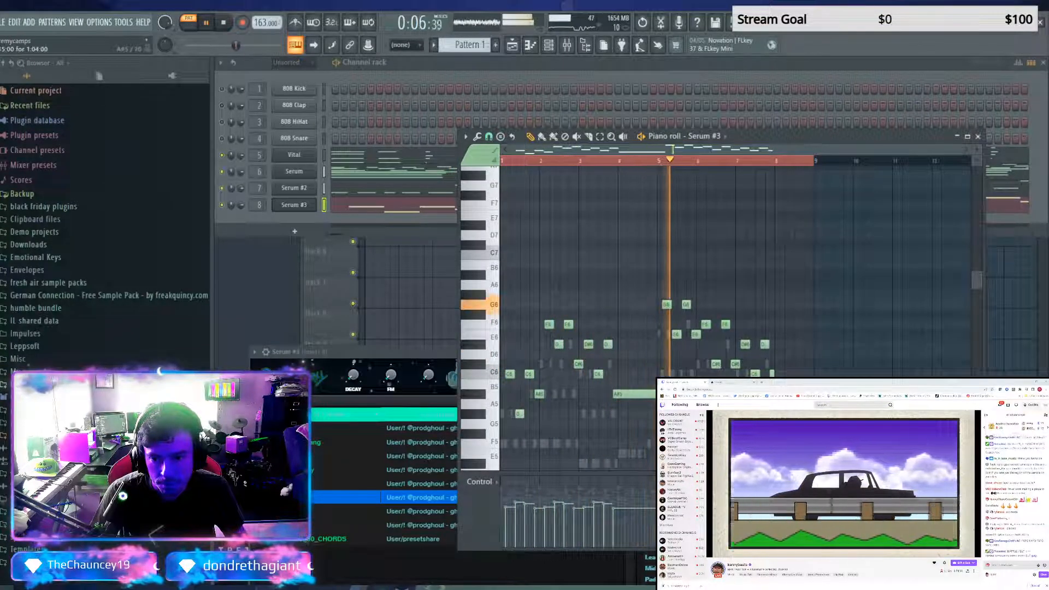
key("space")
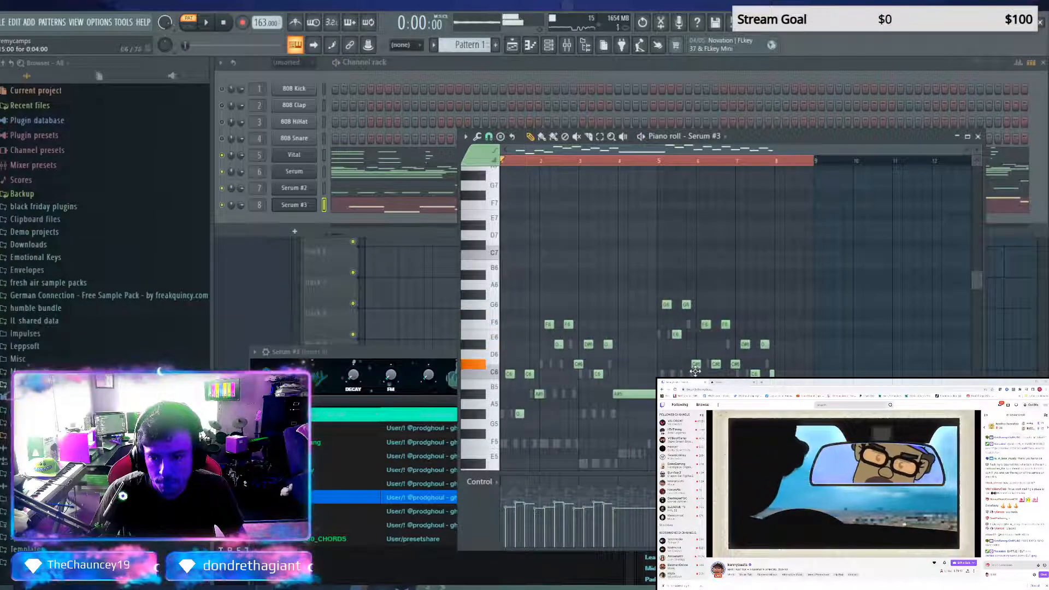
key("space")
left_click(659, 160)
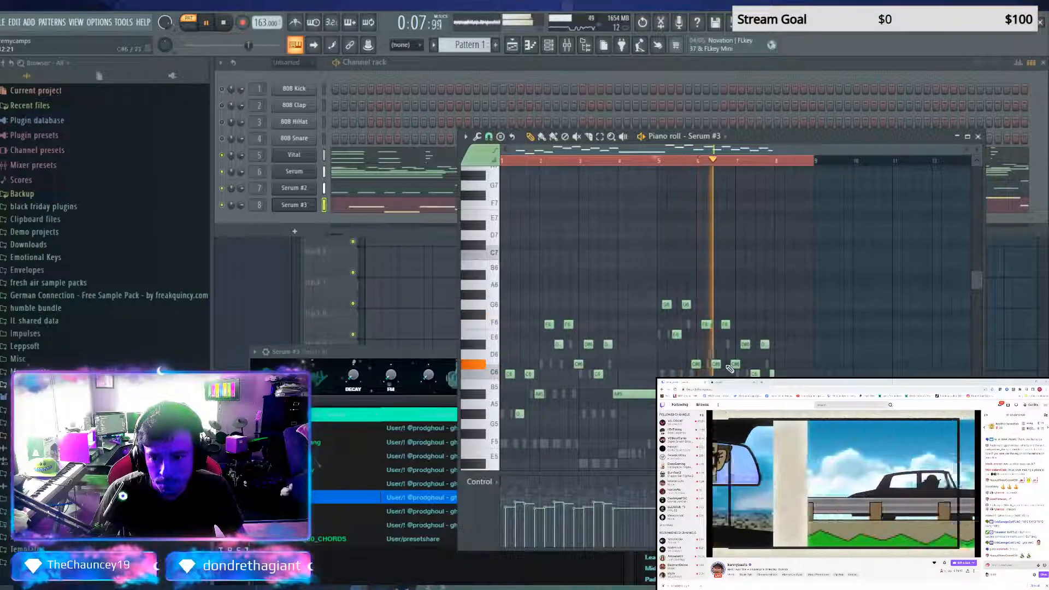
key("space")
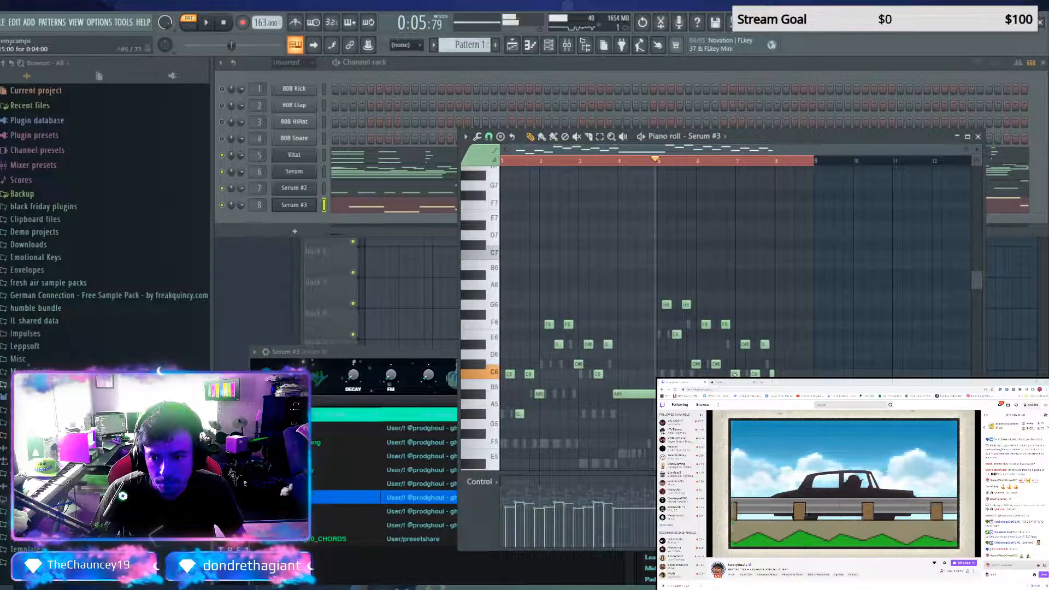
Lower bar 6's middle C#6 to A#5, keep the bar's last note at C#6 after trying it lower, and audition the passage
left_click_drag(734, 374, 735, 394)
key("space")
key("space")
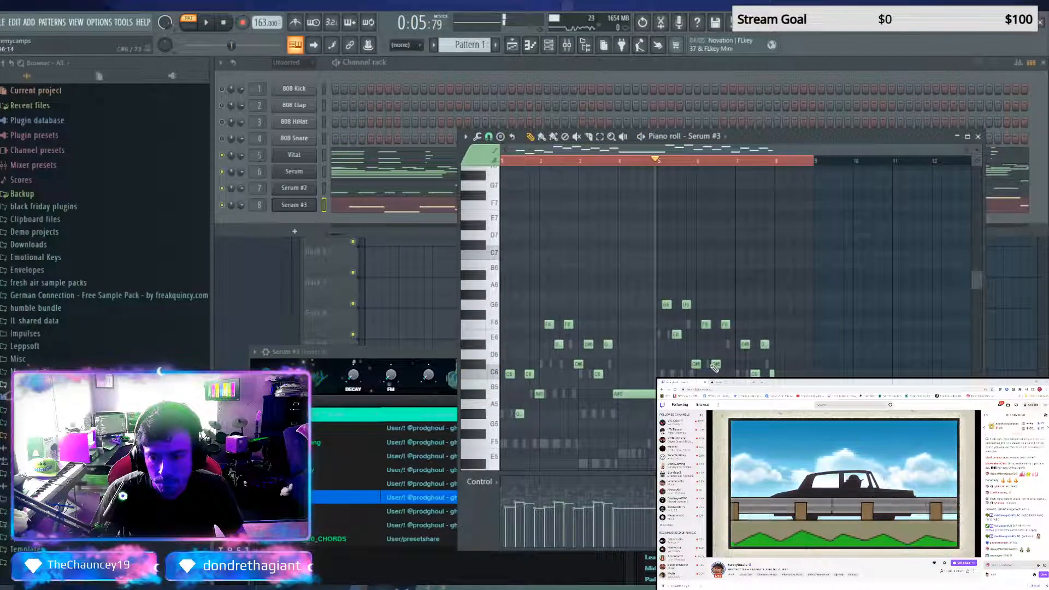
left_click_drag(715, 364, 715, 394)
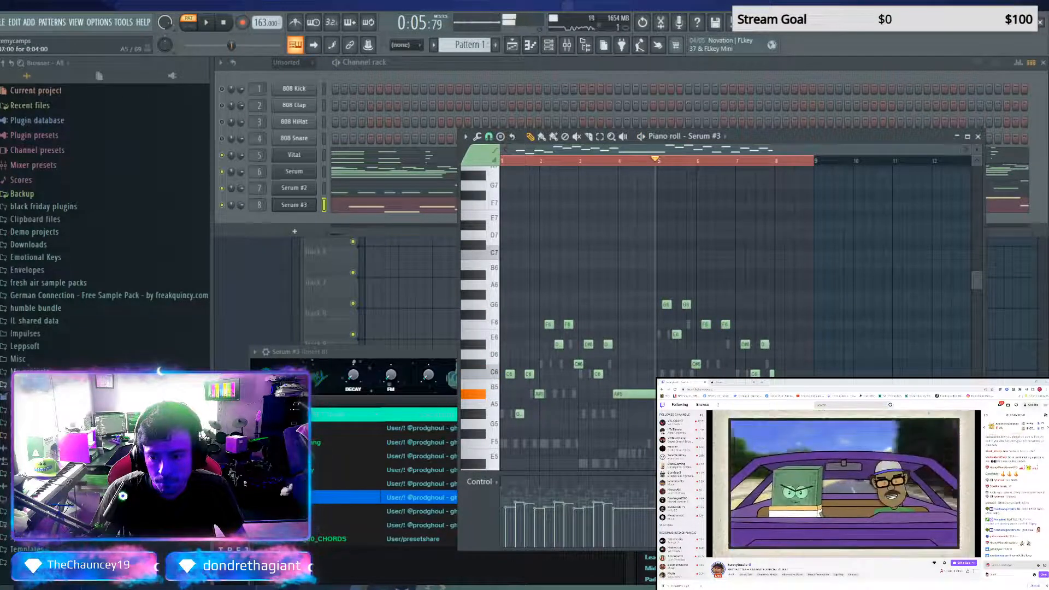
key("space")
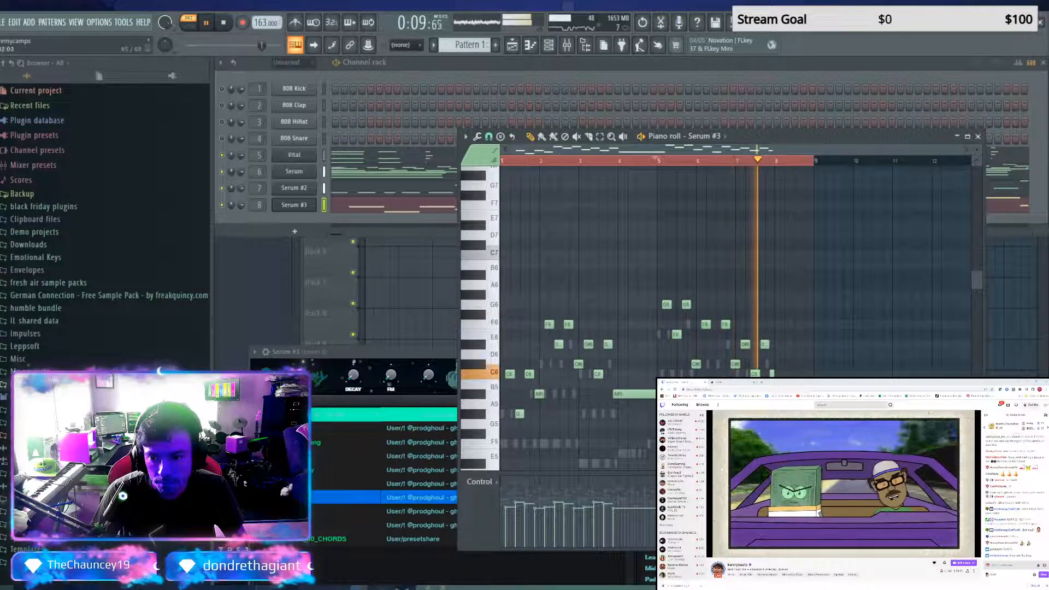
scroll(778, 373, "down", 4)
key("space")
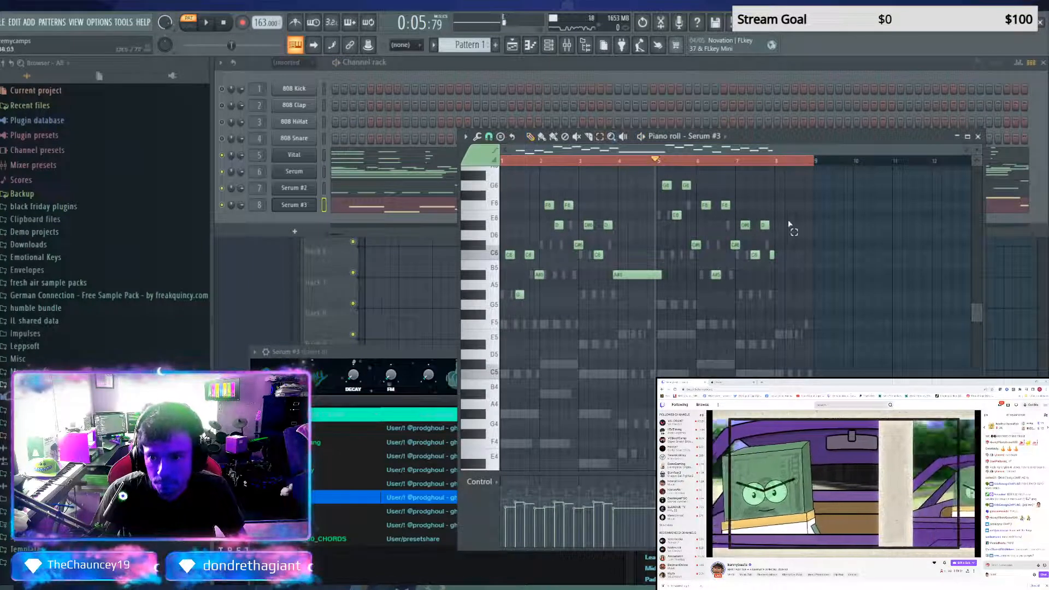
Duplicate the last four melody notes into bar 8, transposed down to alternate between A#5 and G5
left_click_drag(791, 222, 750, 277)
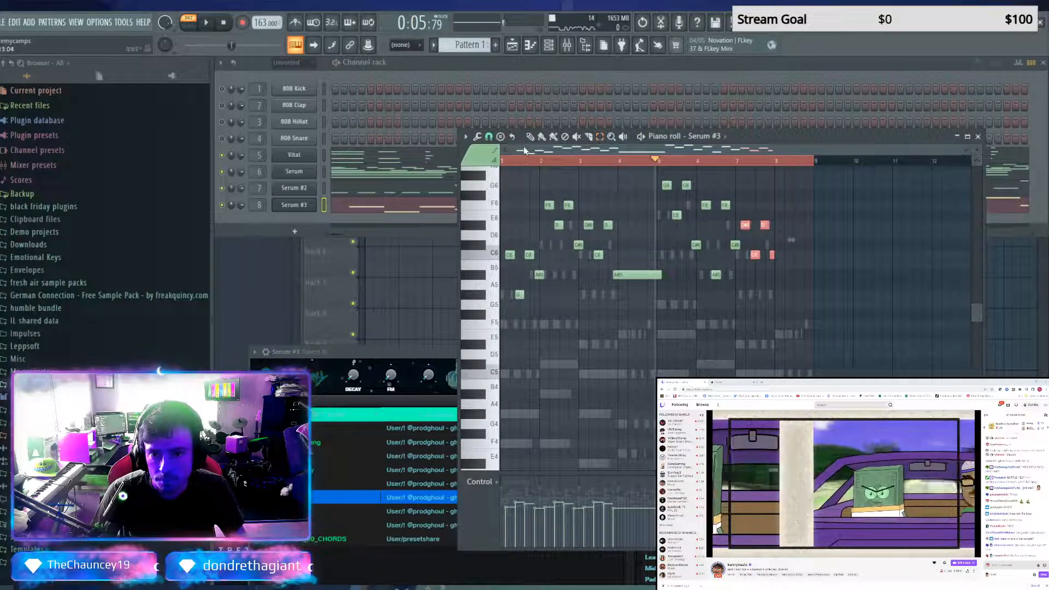
key("ctrl+v")
left_click_drag(511, 232, 778, 282)
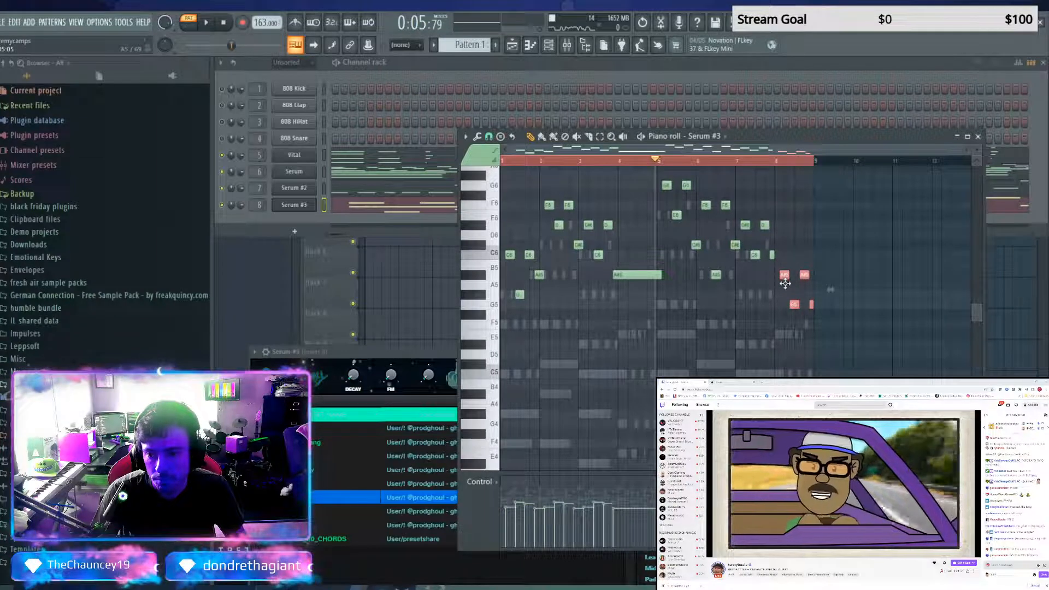
Audition the new bar 8 ending and move its final short note from G5 up to D#6
key("space")
left_click(761, 160)
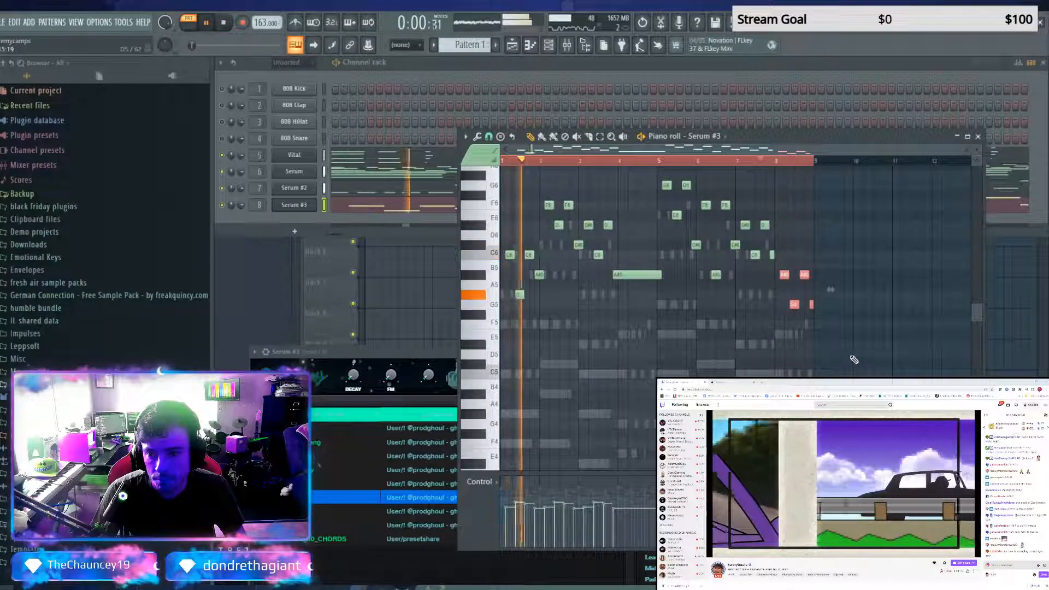
key("space")
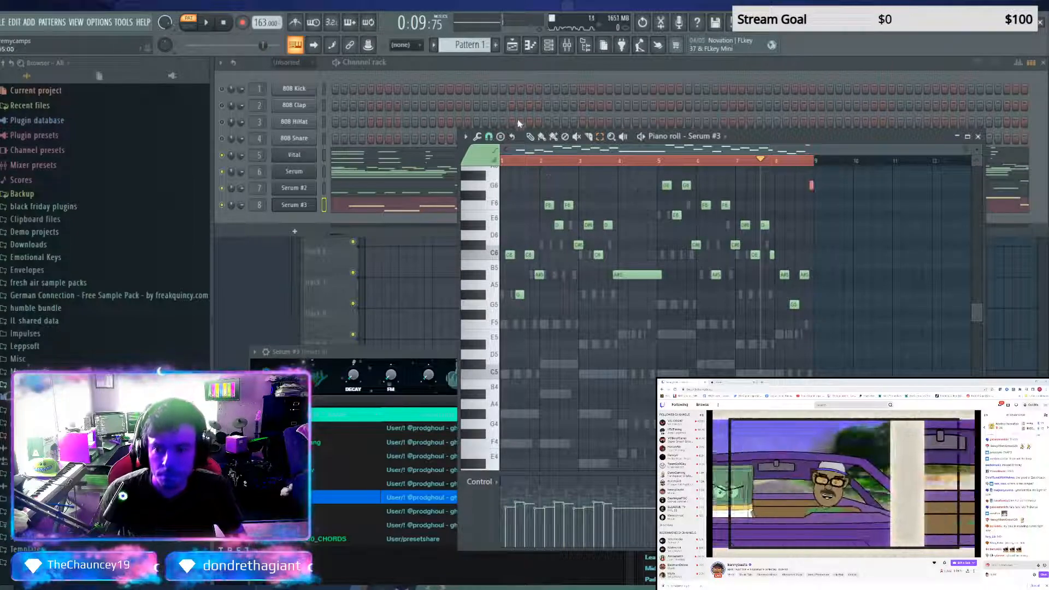
key("space")
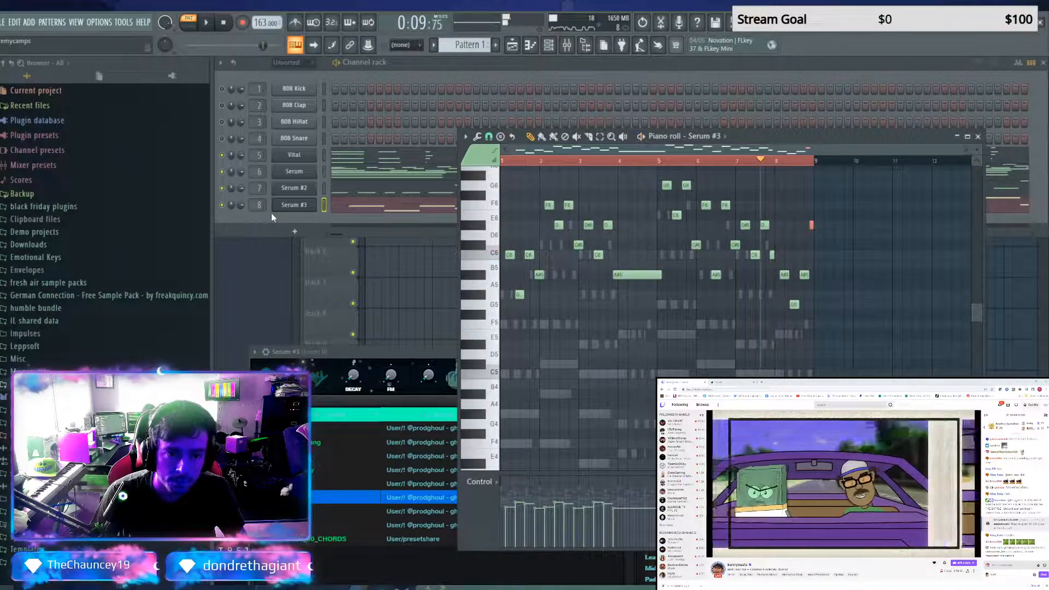
Unmute the drum channels and replace the 808 HiHat with the rio - sharp hi hat sample from All Rio Leyva's Drums
left_click(222, 89)
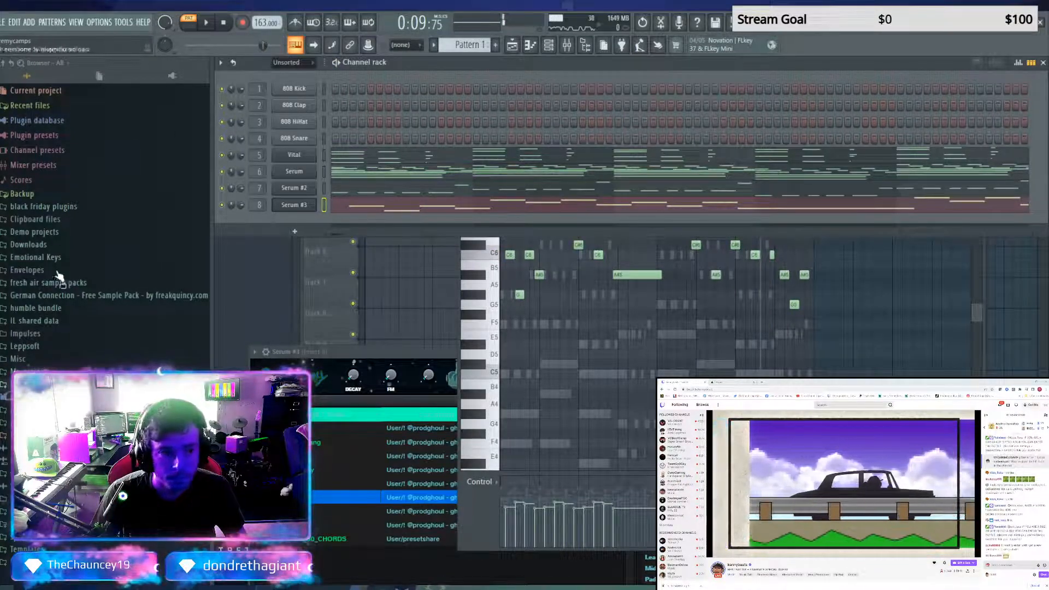
left_click(60, 397)
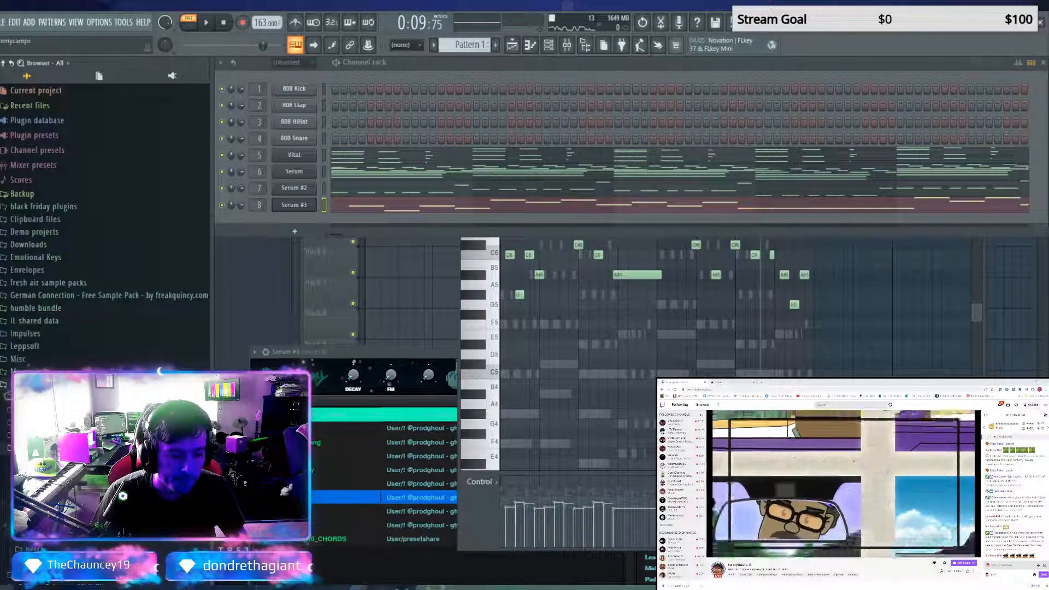
left_click(44, 498)
left_click(44, 498)
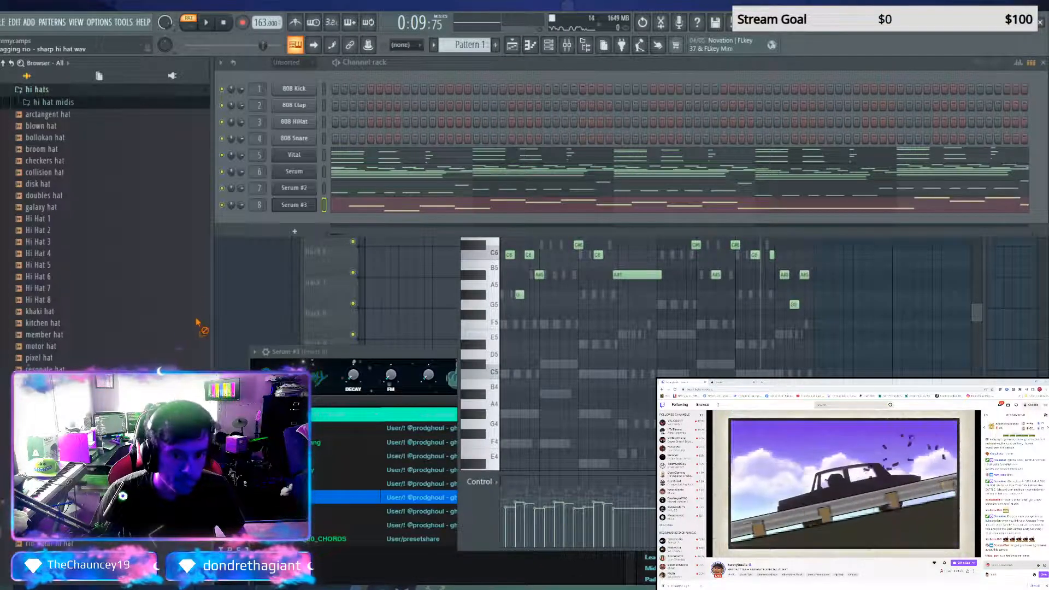
left_click_drag(292, 118, 293, 118)
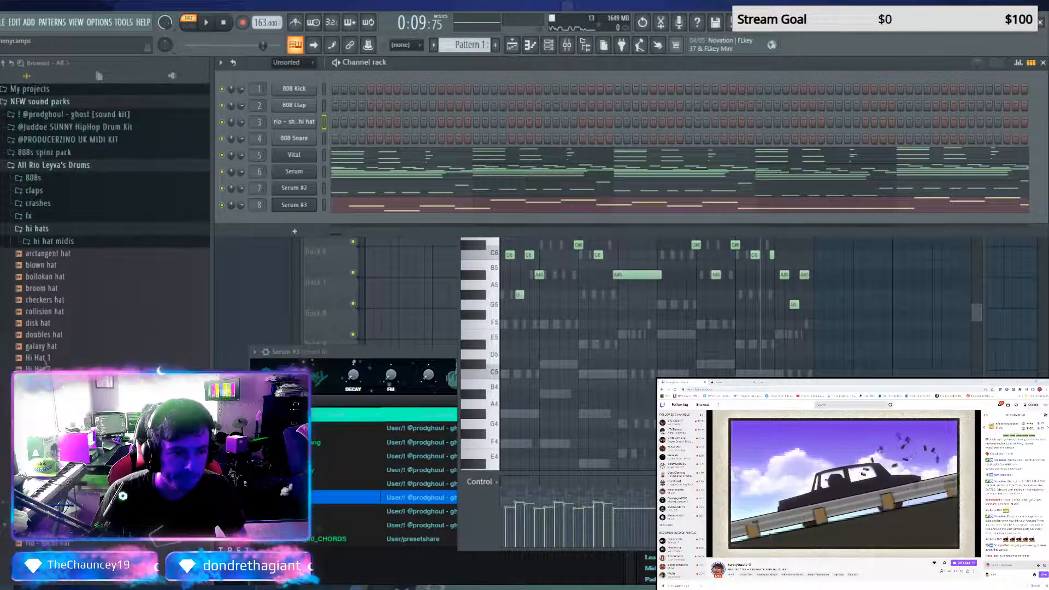
Replace the 808 Kick with the pestilence kick sample from All Rio Leyva's Drums
left_click(43, 229)
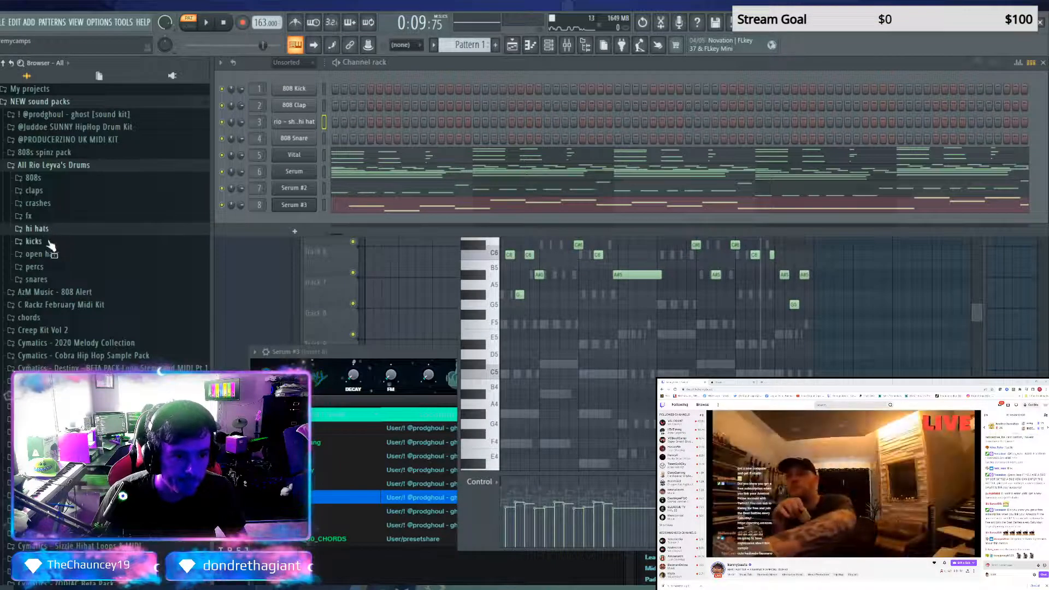
left_click(48, 242)
left_click(53, 335)
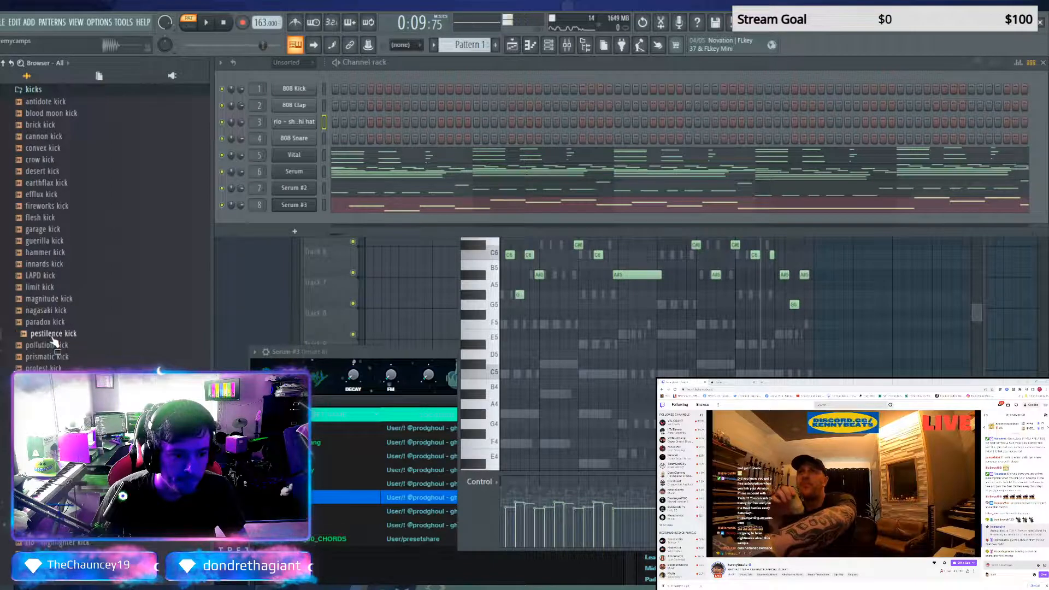
left_click_drag(53, 340, 293, 88)
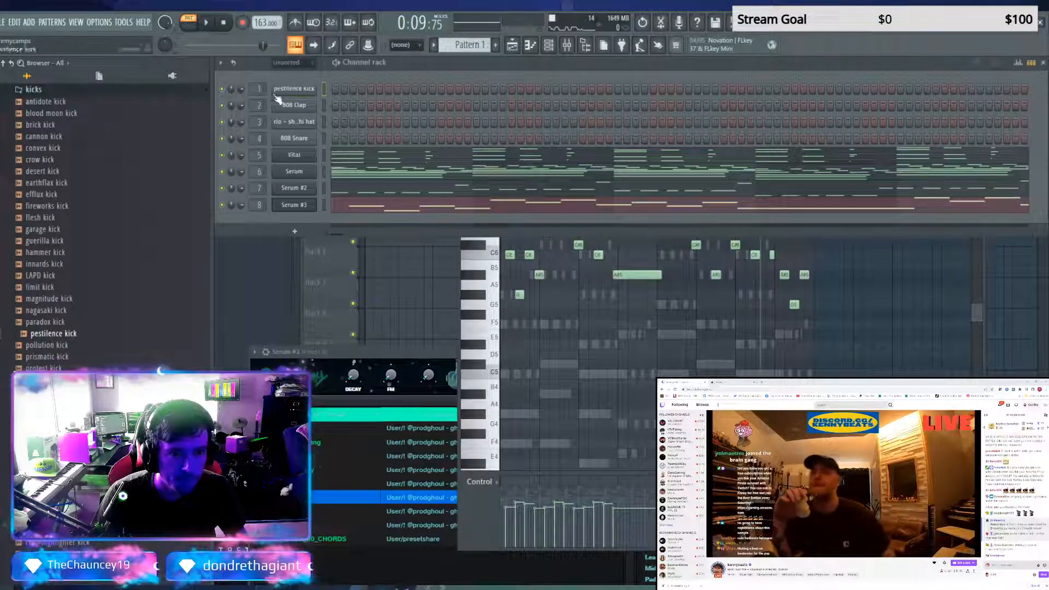
Audition samples in the same pack's snares folder and replace the 808 Snare with vision snare
left_click(33, 89)
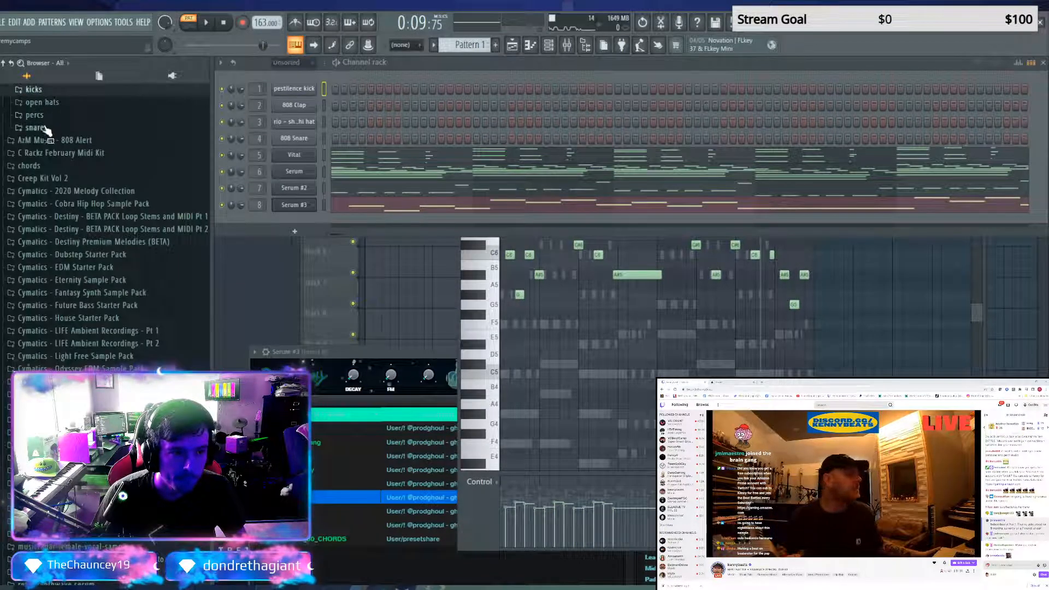
left_click(47, 130)
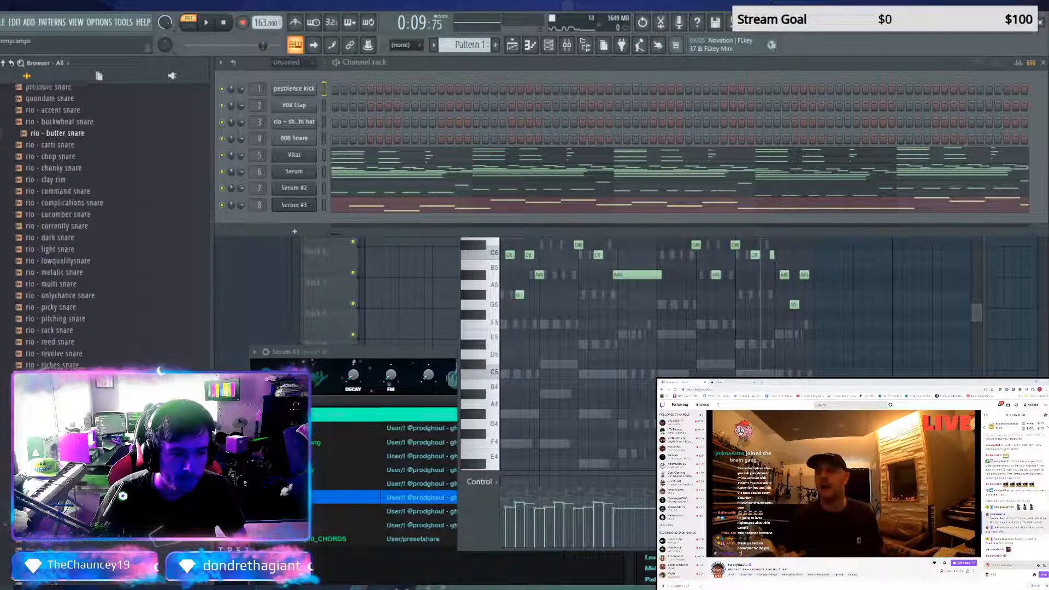
scroll(34, 174, "down", 10)
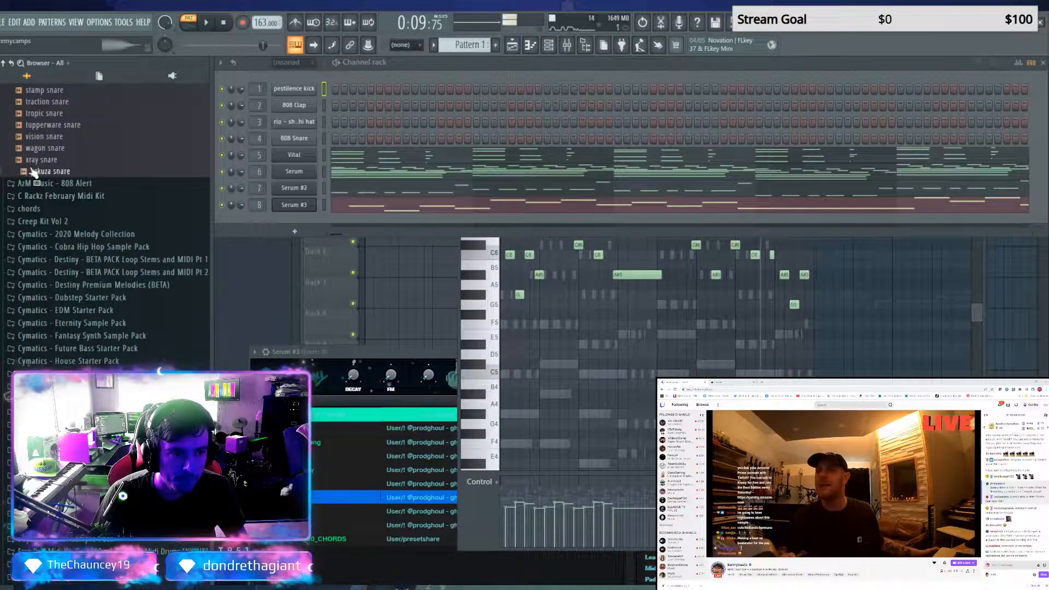
left_click(33, 160)
left_click(34, 148)
left_click(37, 137)
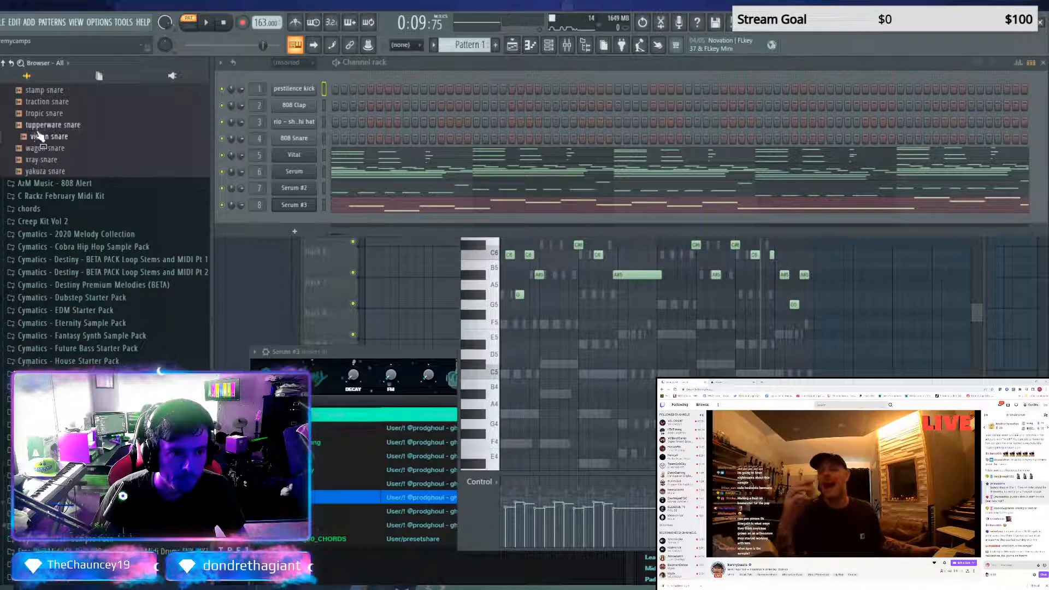
left_click_drag(38, 136, 310, 142)
Add rio - jackboy perc from the pack's percs folder as a new channel between vision snare and Vital
scroll(66, 283, "up", 15)
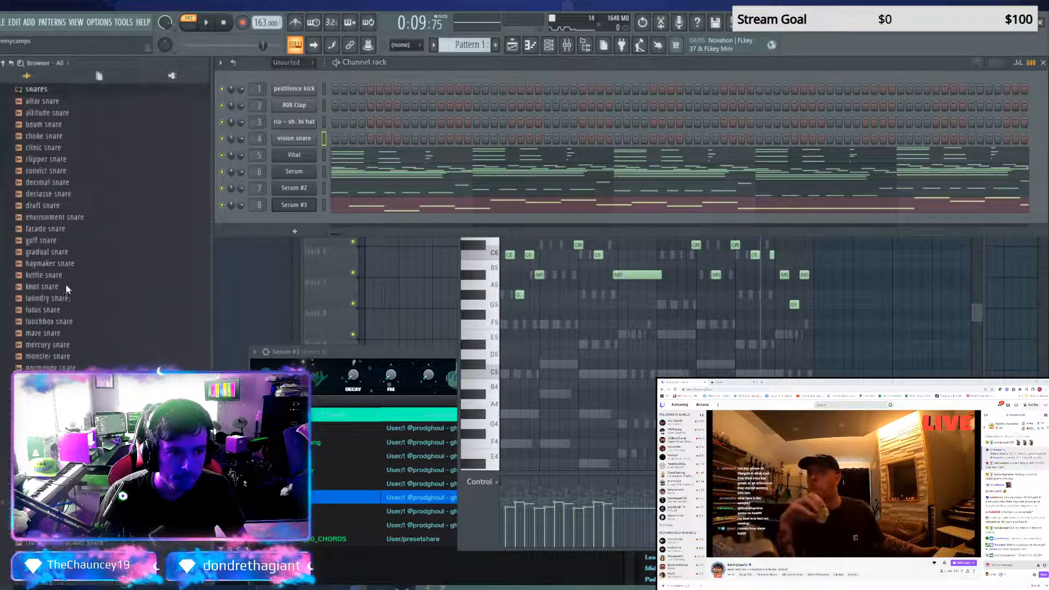
scroll(66, 285, "up", 8)
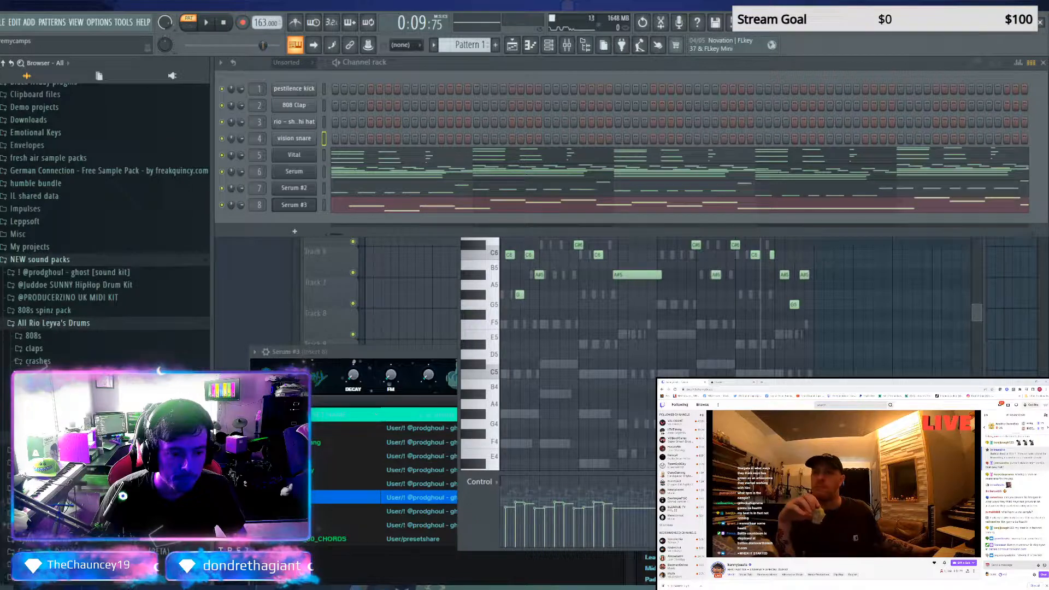
left_click(41, 424)
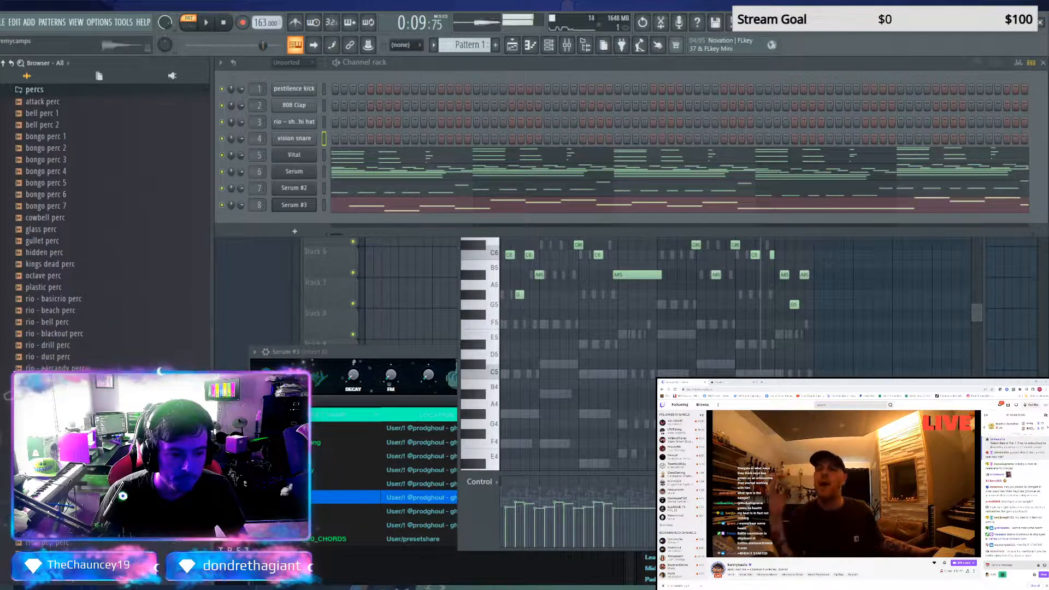
left_click_drag(55, 519, 296, 213)
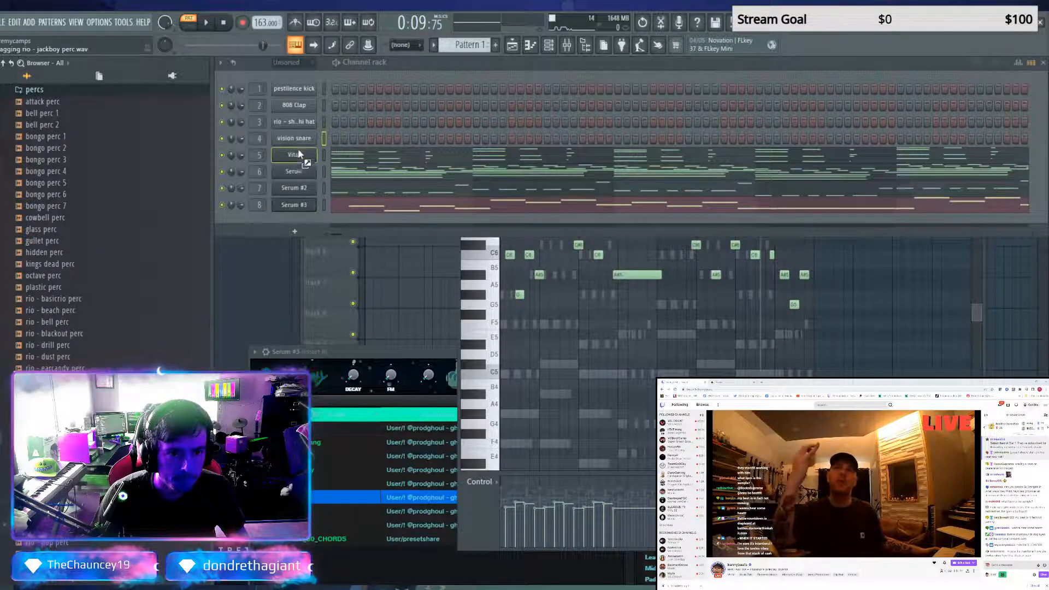
left_click_drag(299, 152, 299, 153)
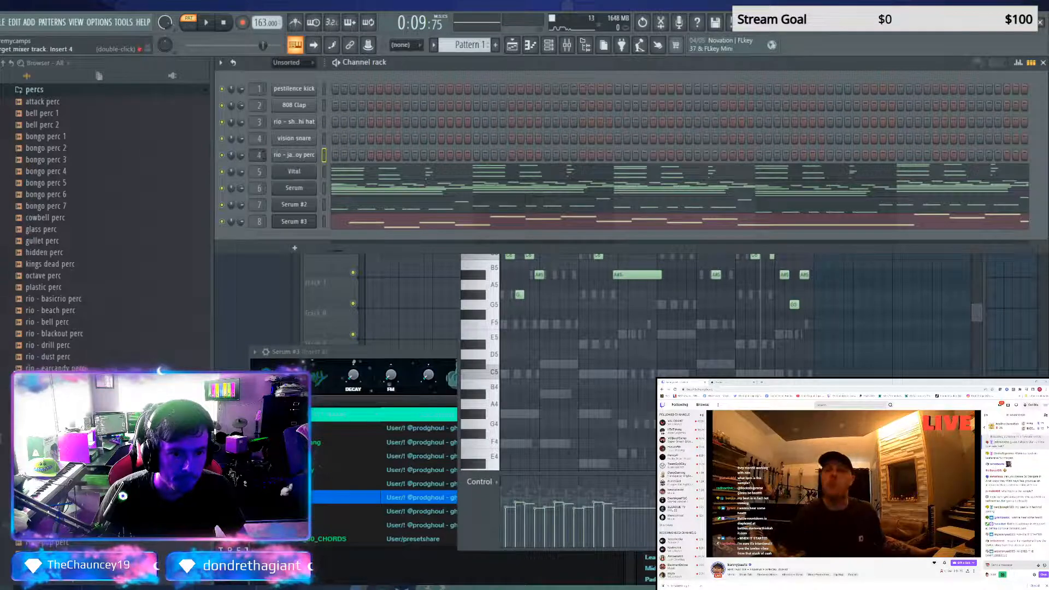
Replace the 808 Clap with the rio - perfect snap sample from the claps folder of All Rio Leyva's Drums
left_click(43, 90)
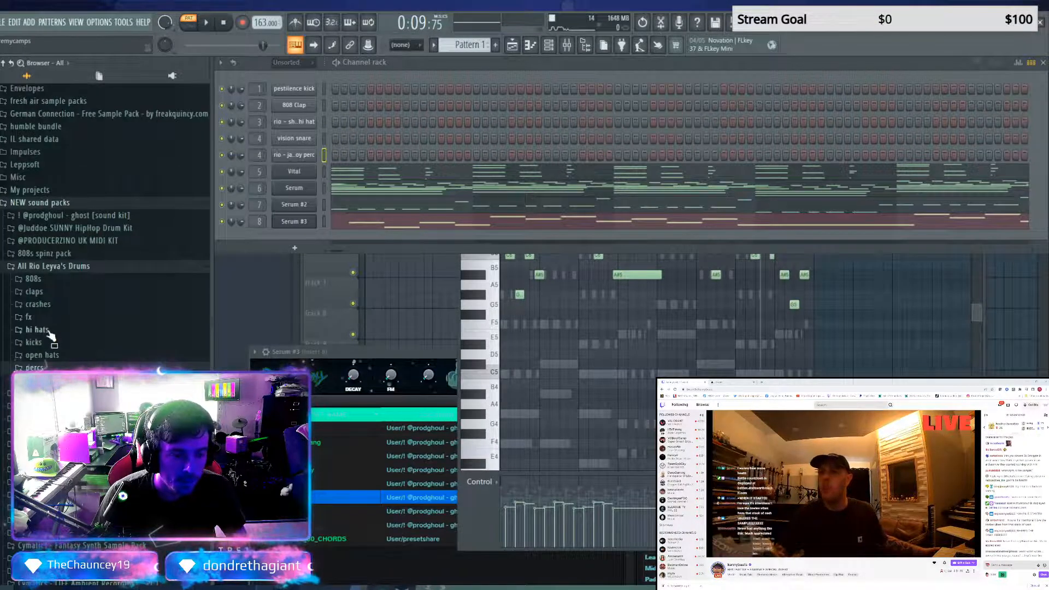
left_click(34, 291)
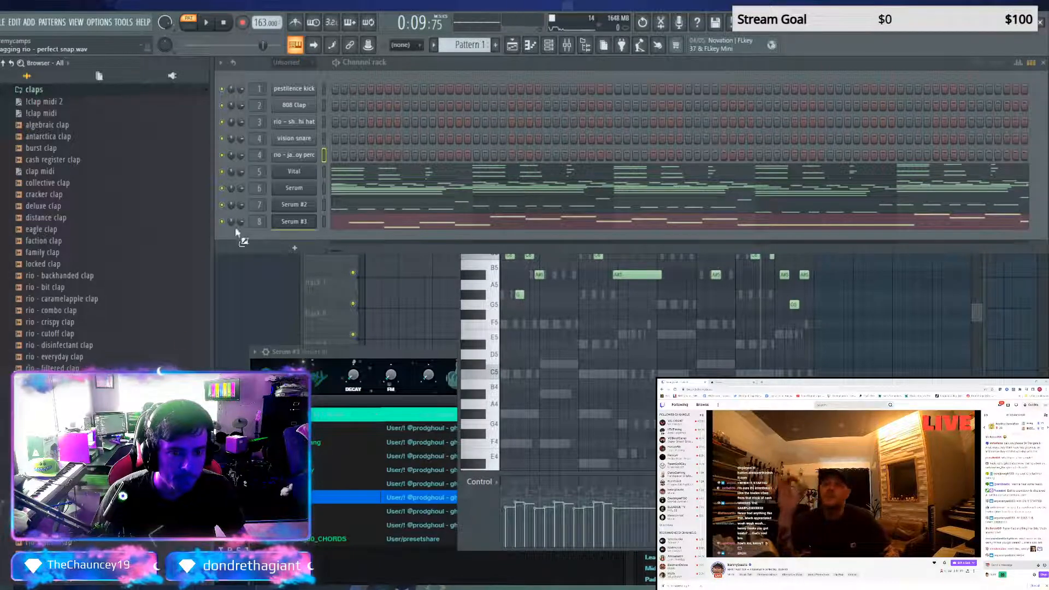
left_click_drag(300, 105, 304, 107)
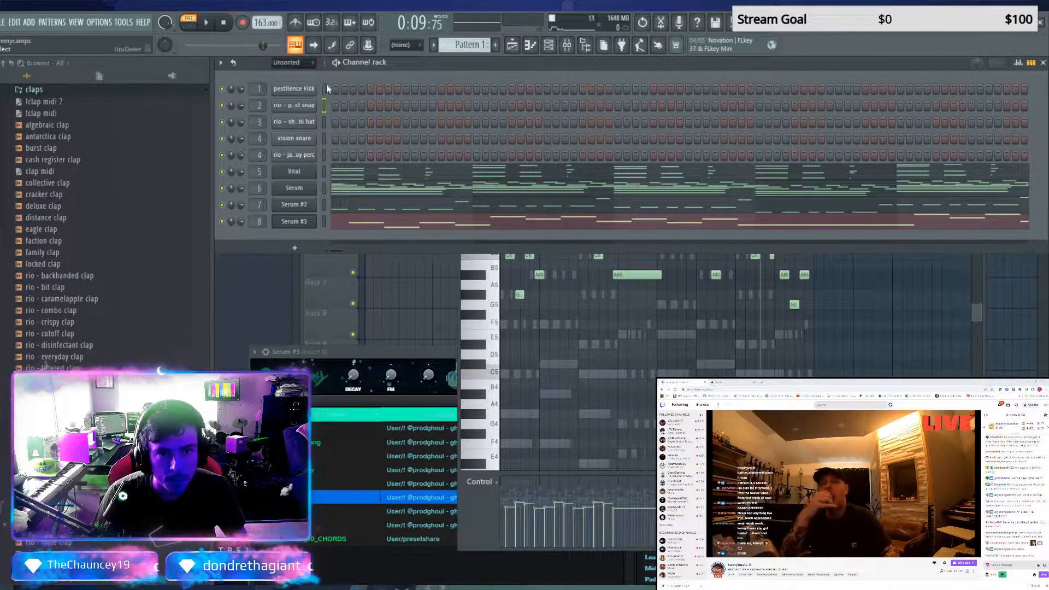
Program pestilence kick hits on steps 1, 5 and 7 of Pattern 1
key("F5")
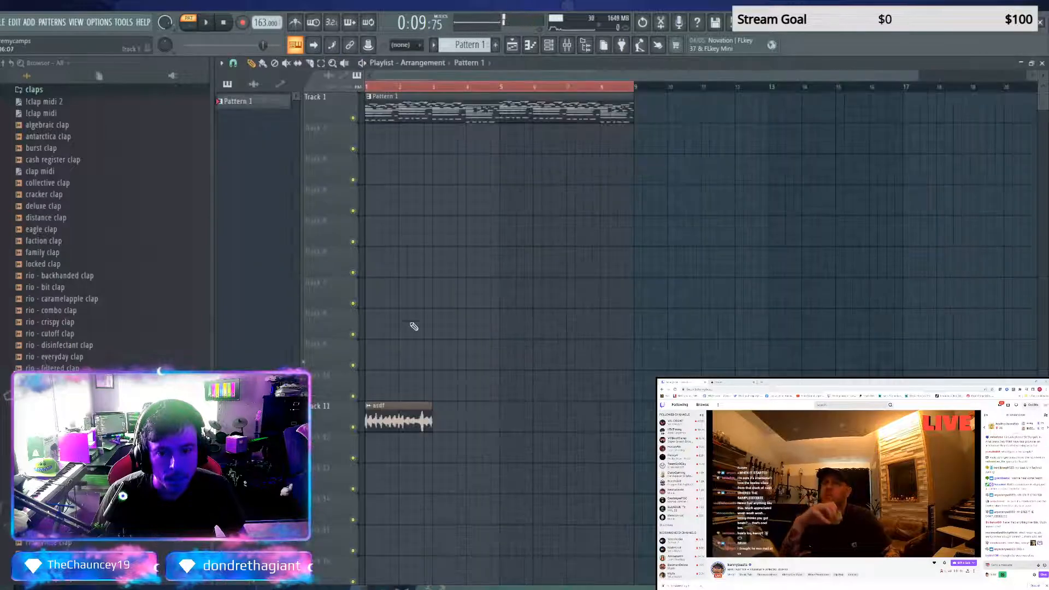
key("F5")
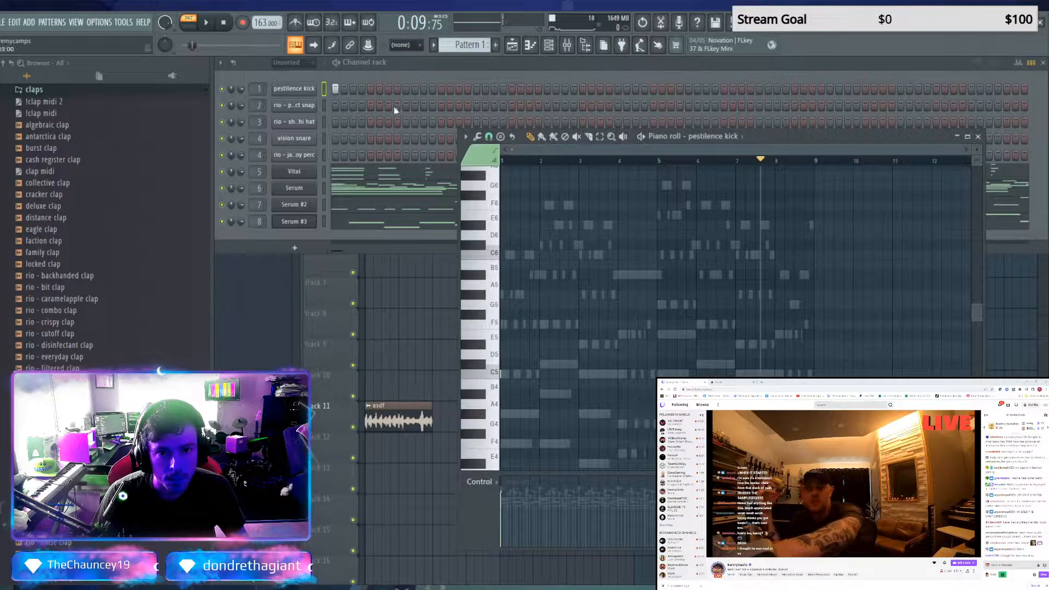
key("space")
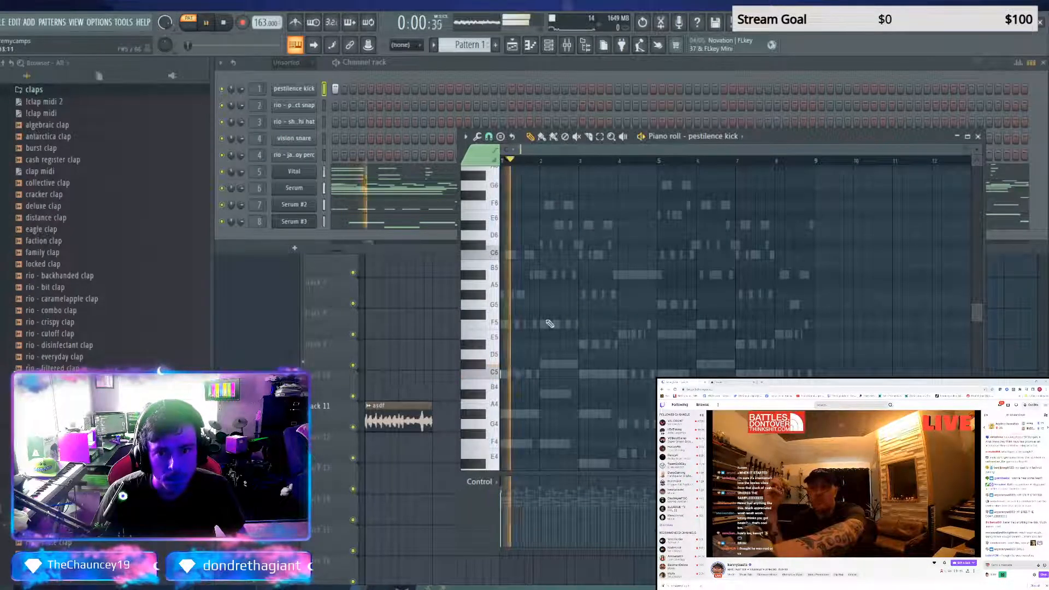
left_click(371, 88)
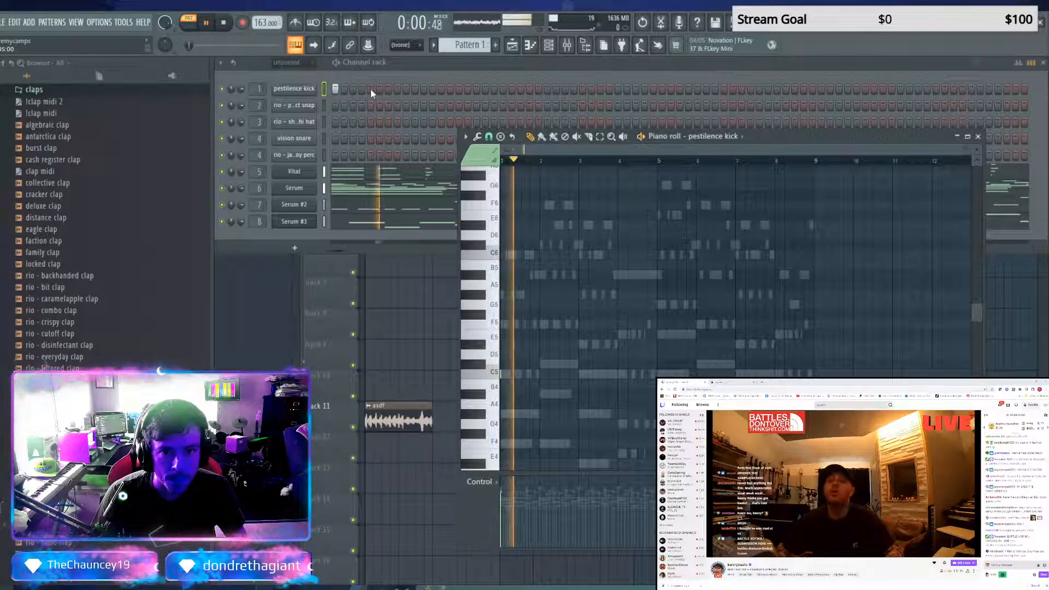
left_click(388, 88)
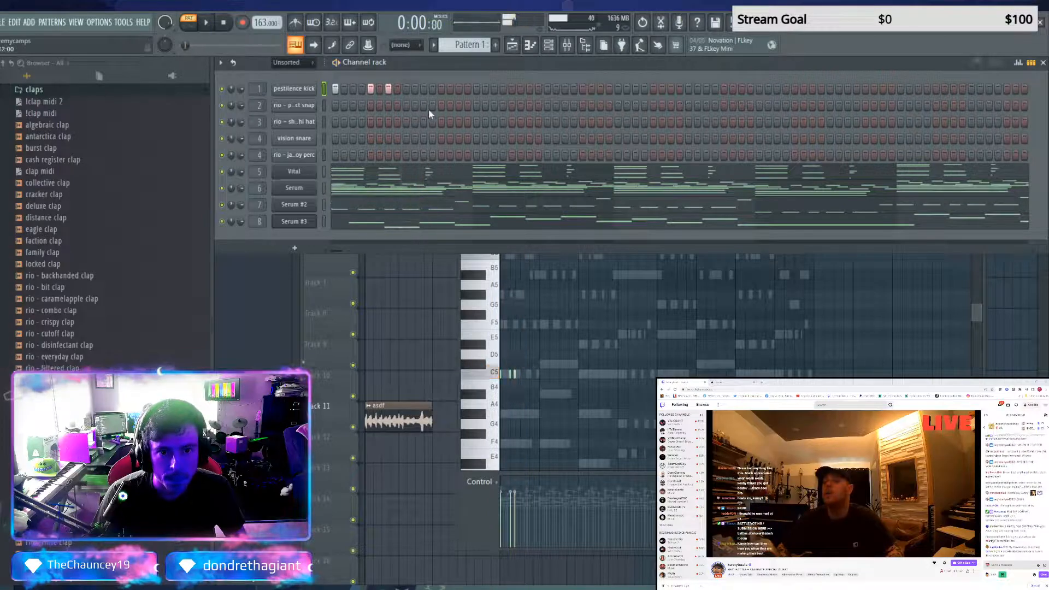
Add a rio - jackboy perc hit on step 9 and play the pattern back to check it
left_click(405, 155)
key("space")
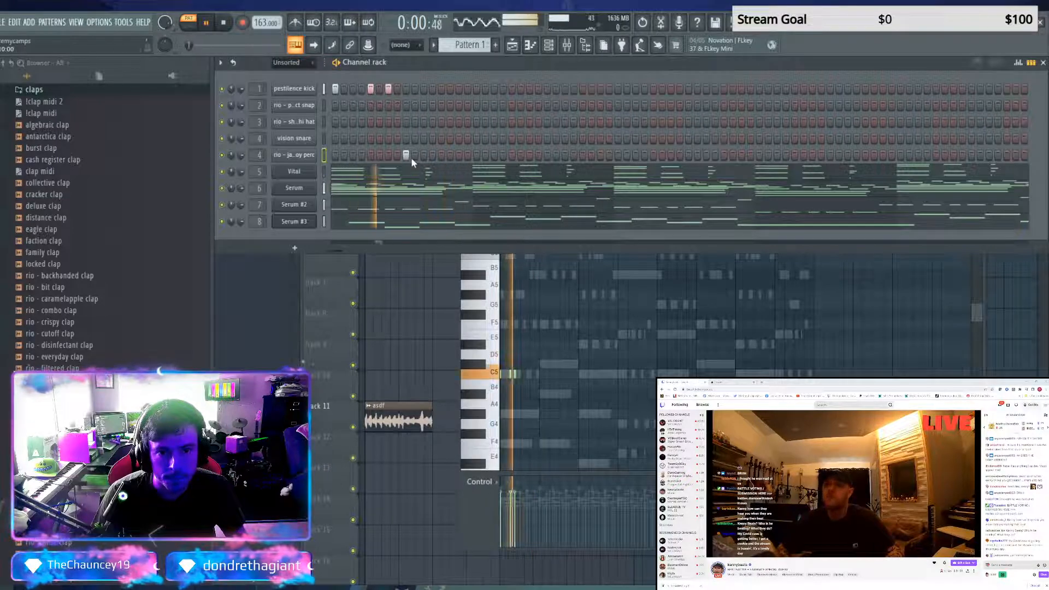
key("space")
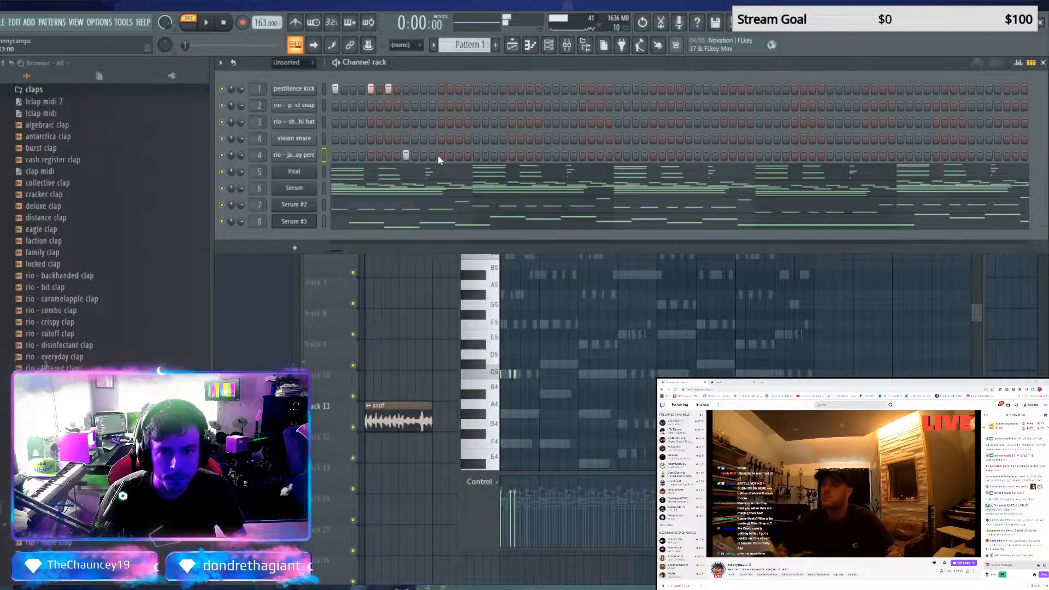
Try a kick on step 11 and a perc hit on step 13, moving them to steps 13 and 15
left_click(424, 89)
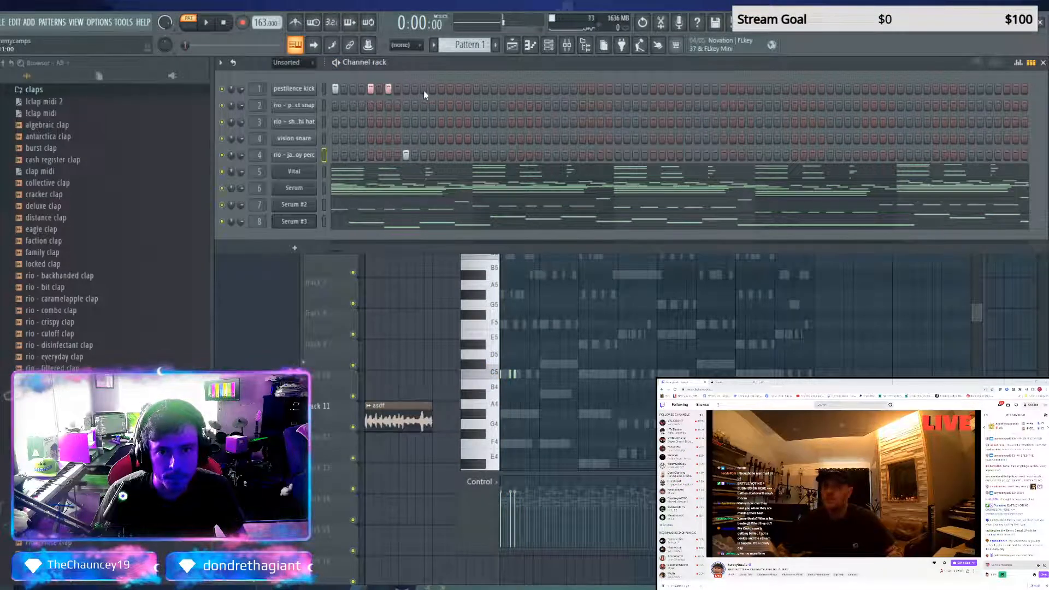
key("space")
left_click(441, 155)
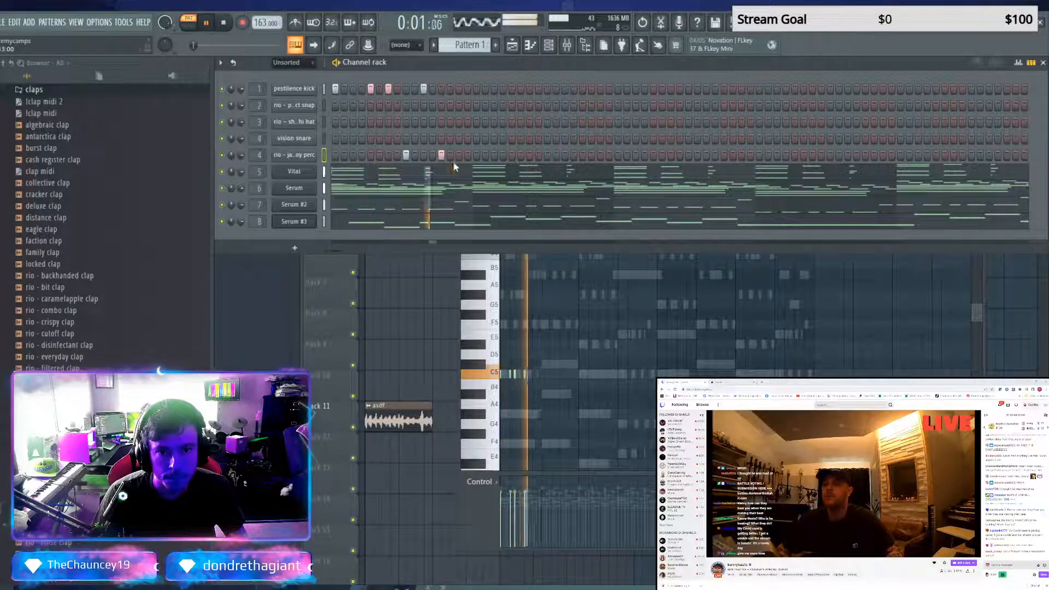
key("space")
key("space")
key("space")
left_click(424, 90)
left_click(433, 89)
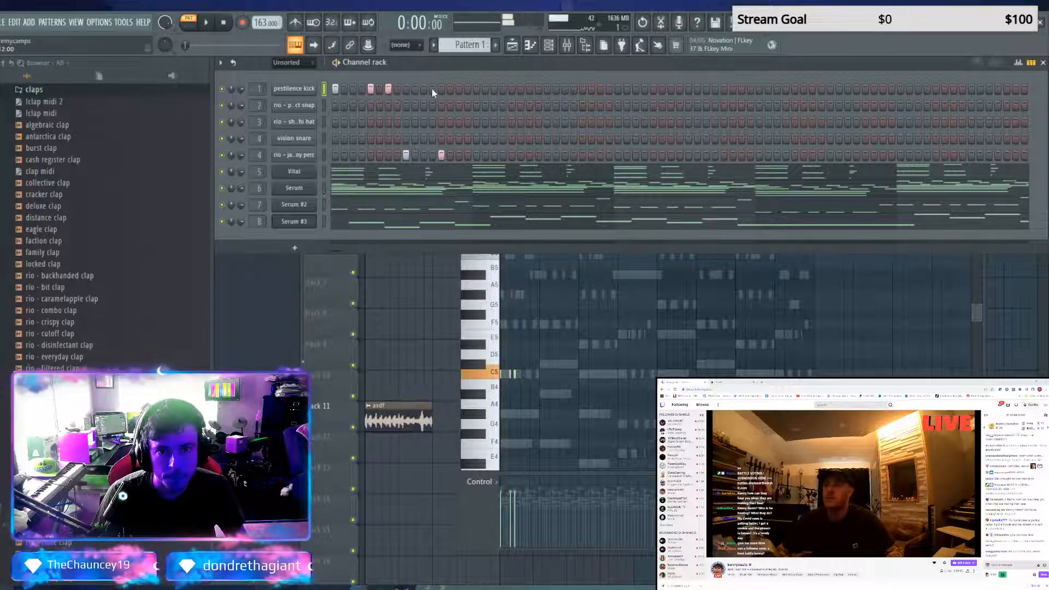
left_click(441, 155)
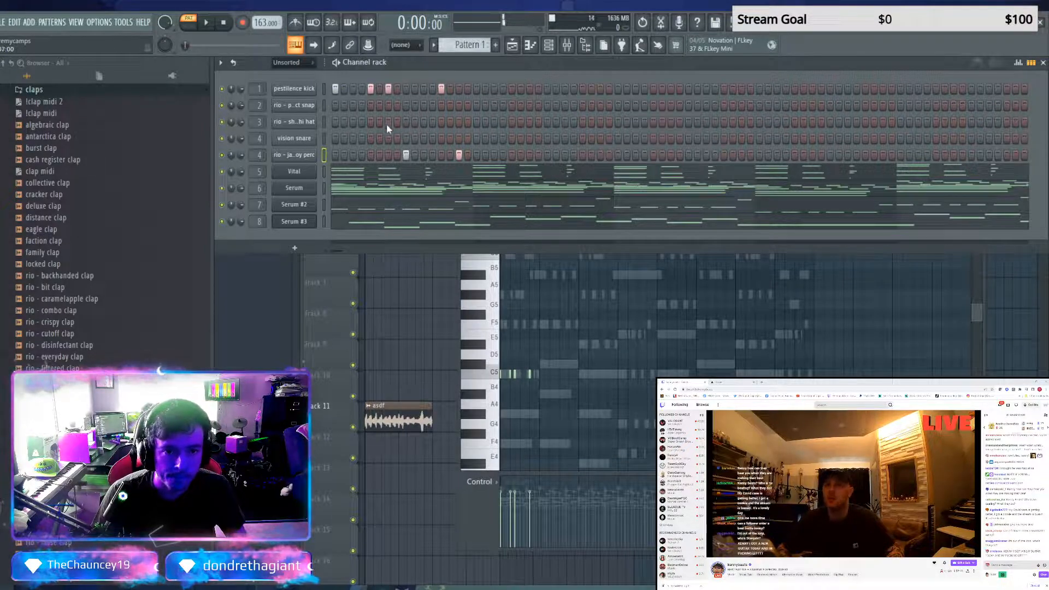
Try a vision snare hit on step 4, move it to step 5, and replay the pattern
left_click(362, 139)
key("space")
key("space")
right_click(362, 139)
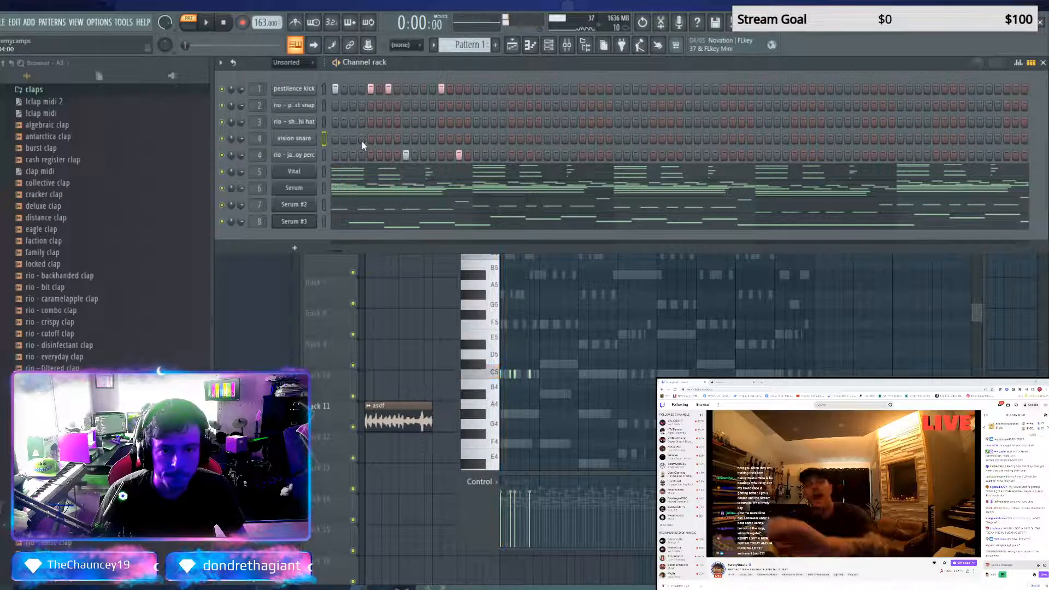
left_click(370, 140)
key("space")
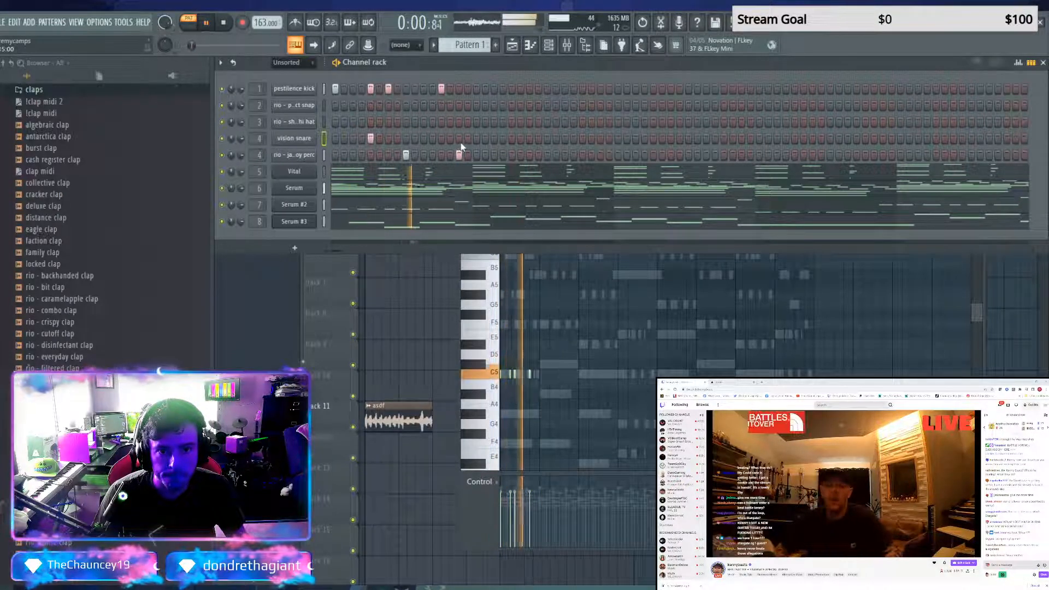
key("space")
key("space")
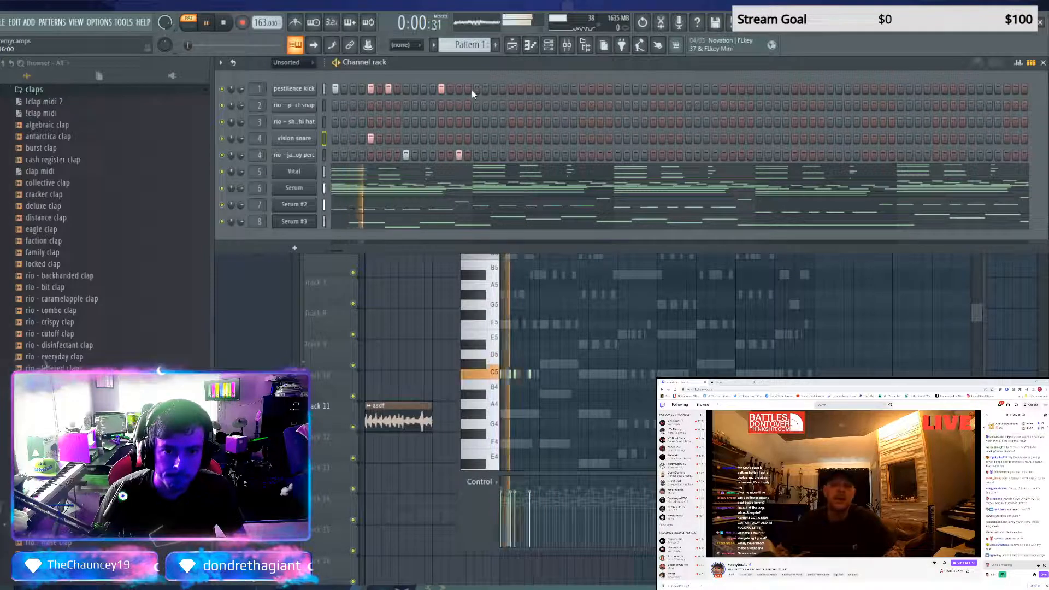
key("space")
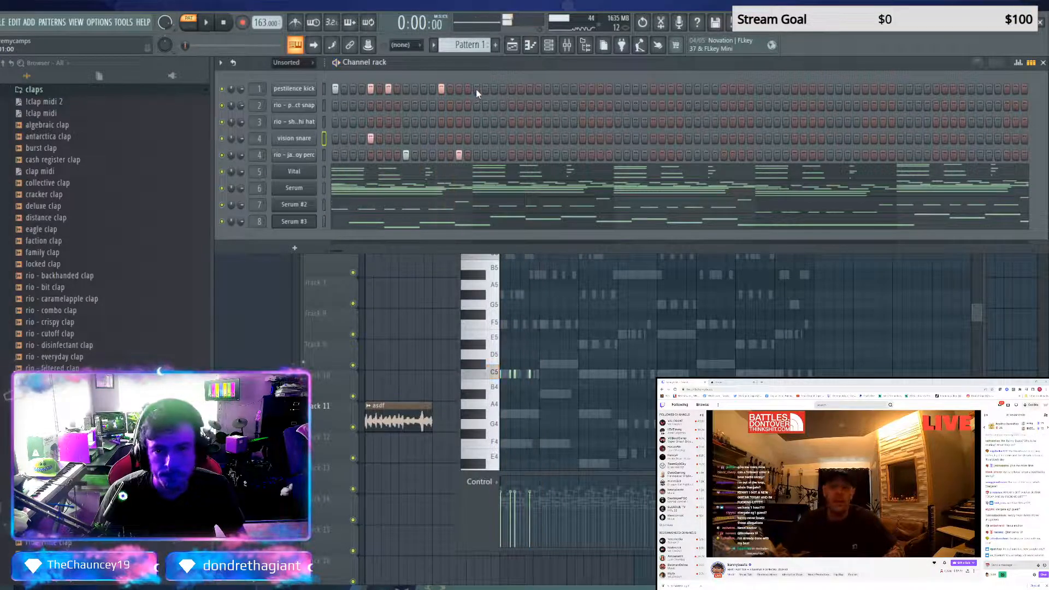
Add pestilence kick hits on steps 21, 25 and 27 and a vision snare hit on step 25
left_click(512, 89)
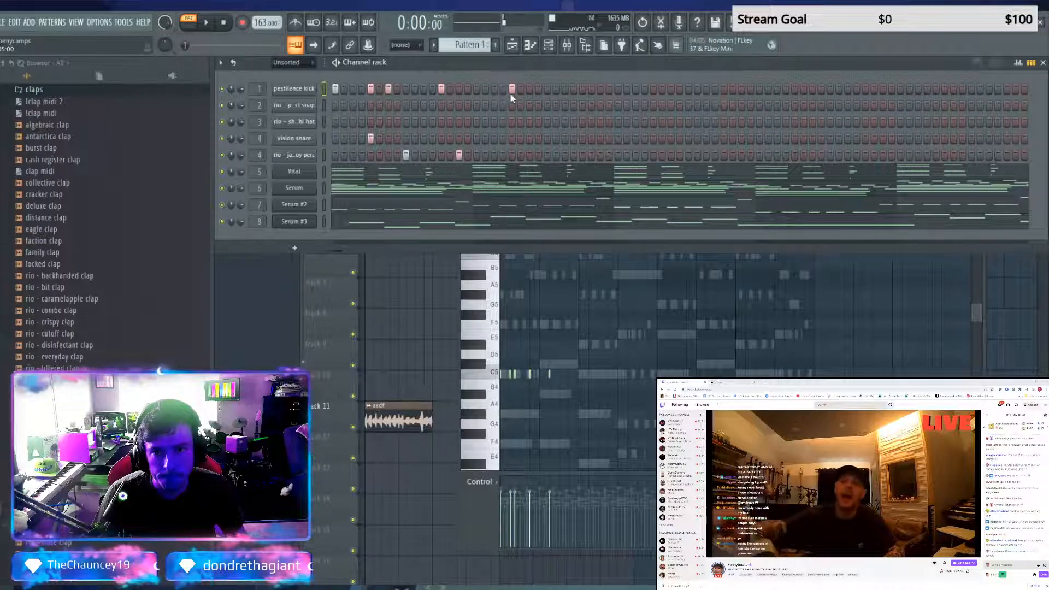
left_click(546, 138)
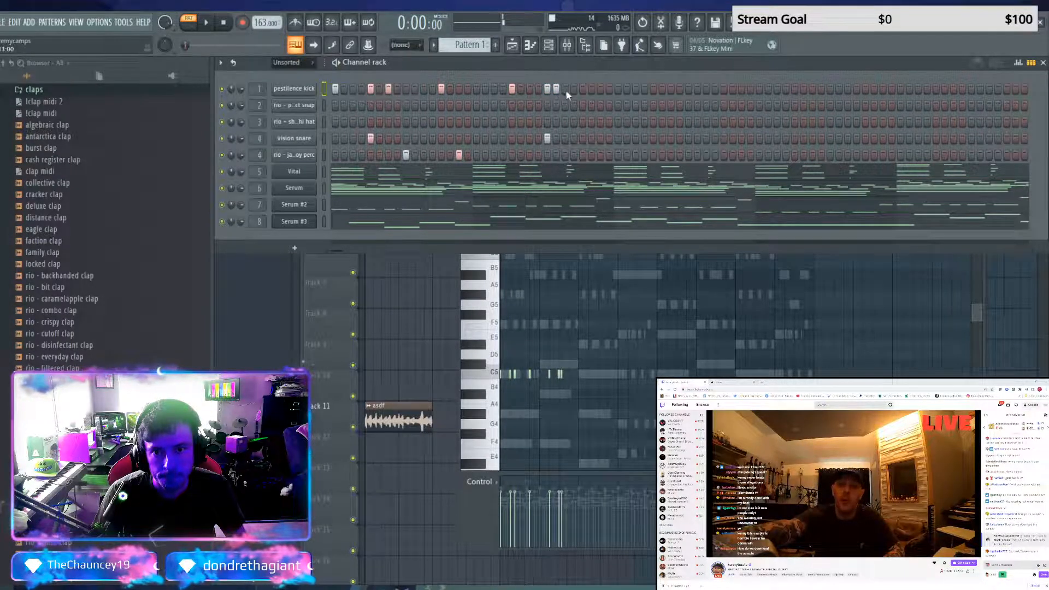
left_click(564, 88)
key("space")
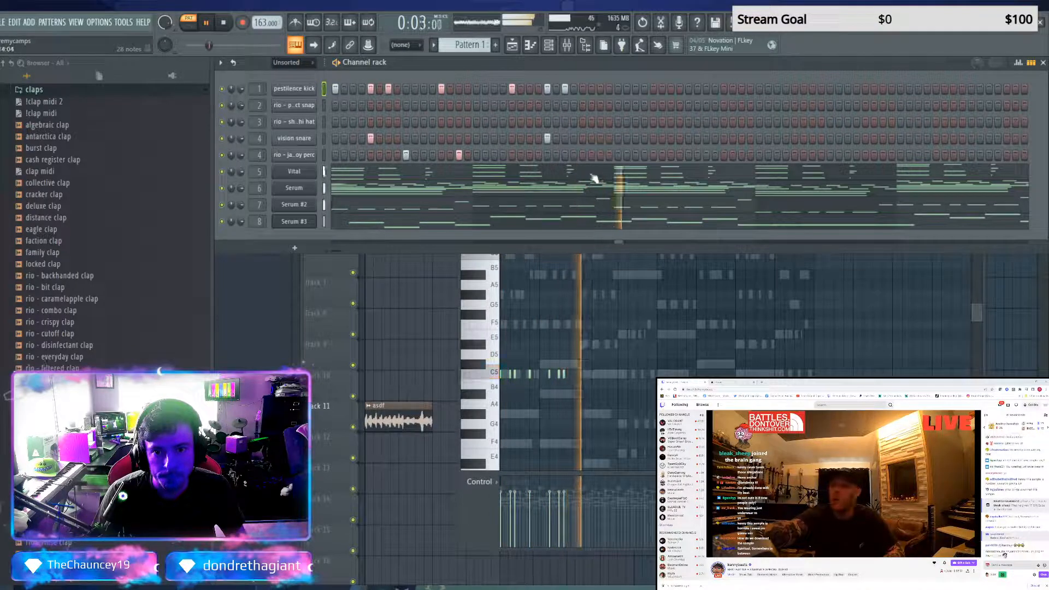
Add a rio - jackboy perc hit on step 29 and replay the pattern to check the groove
left_click(582, 155)
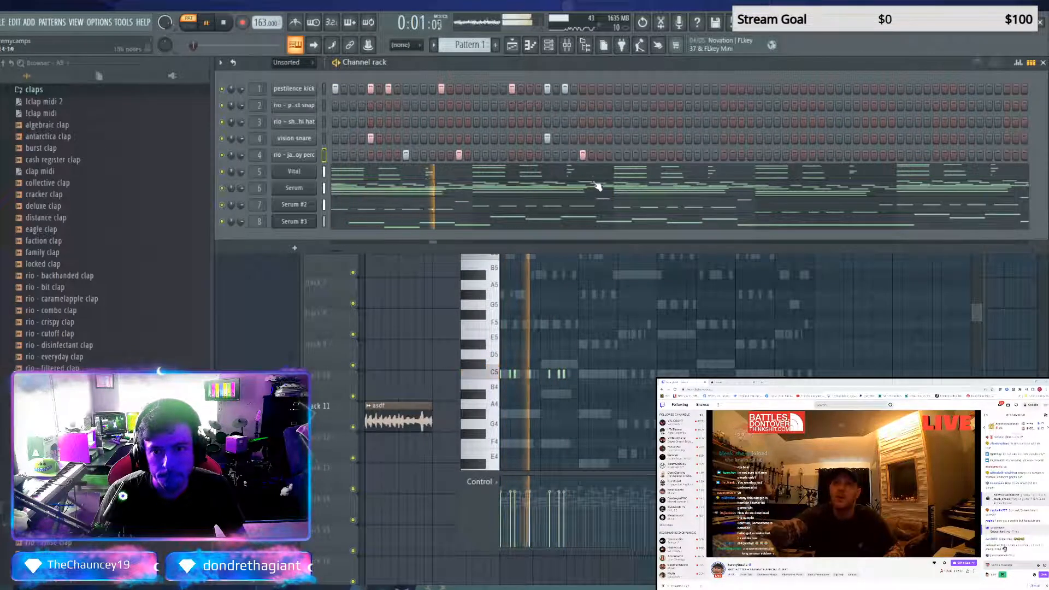
key("space")
key("space")
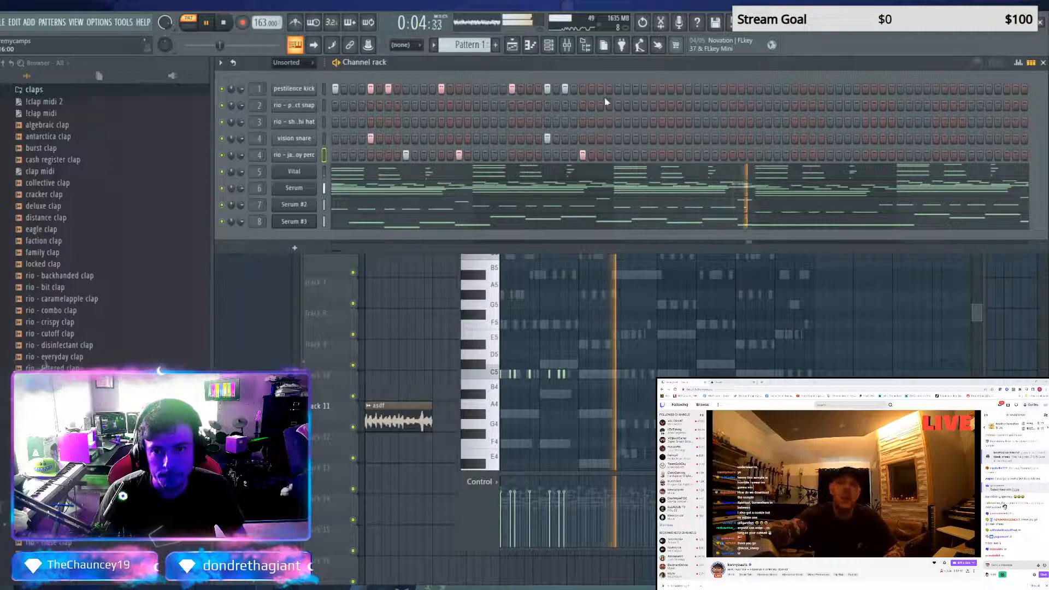
key("space")
key("space")
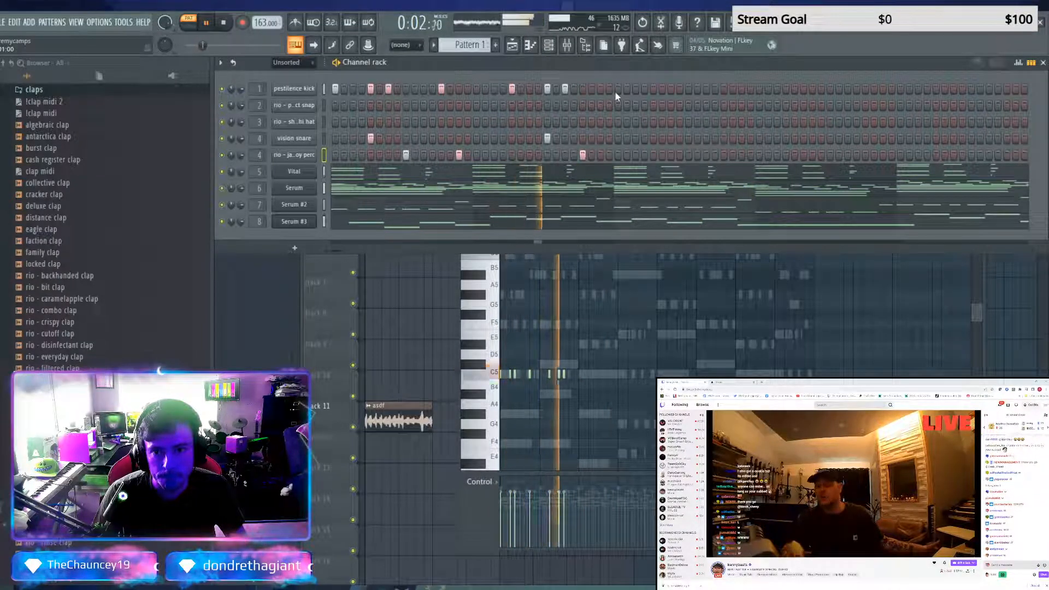
key("space")
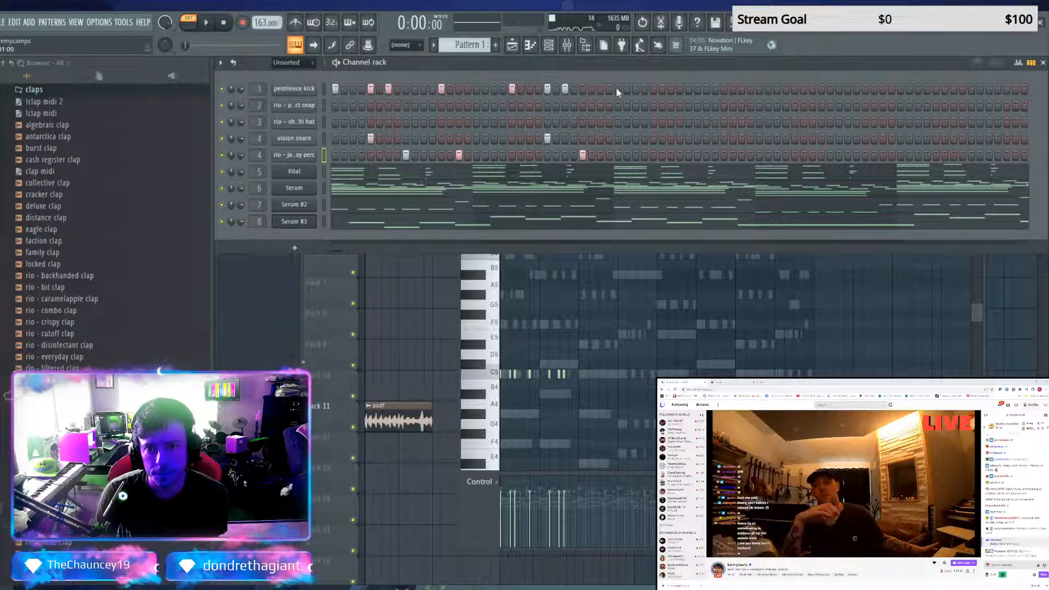
Add kicks on steps 33, 37 and 39, a snare on step 37 and a perc hit on step 41, and play the pattern
left_click(617, 89)
left_click(653, 138)
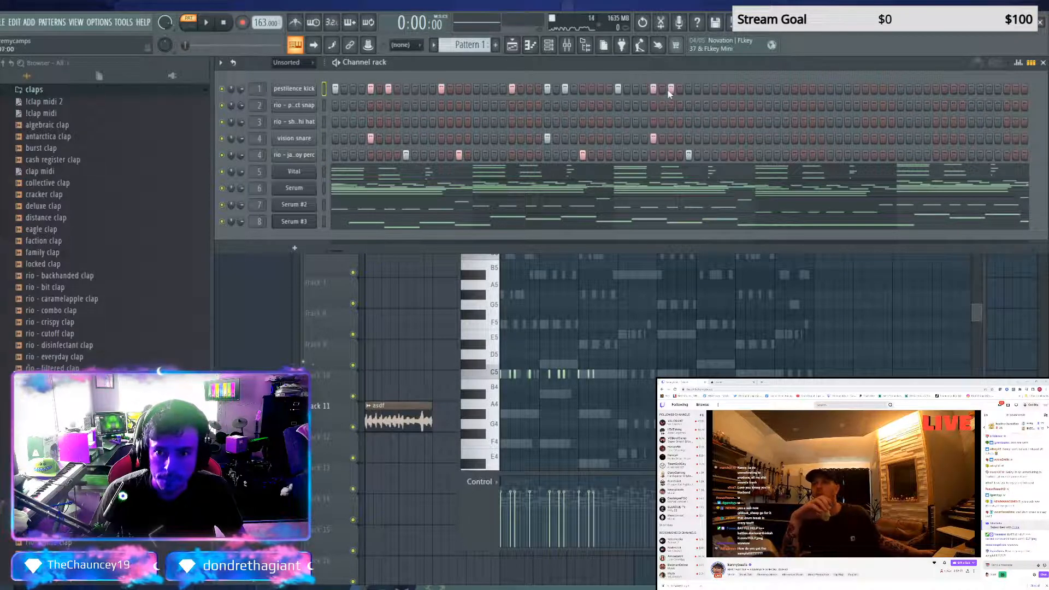
key("space")
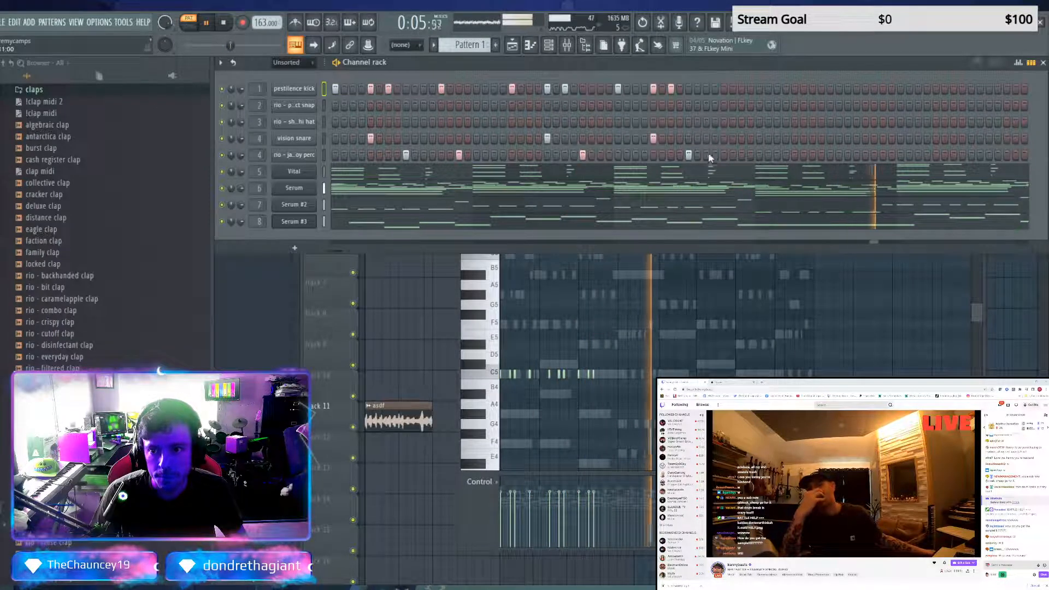
key("space")
key("space")
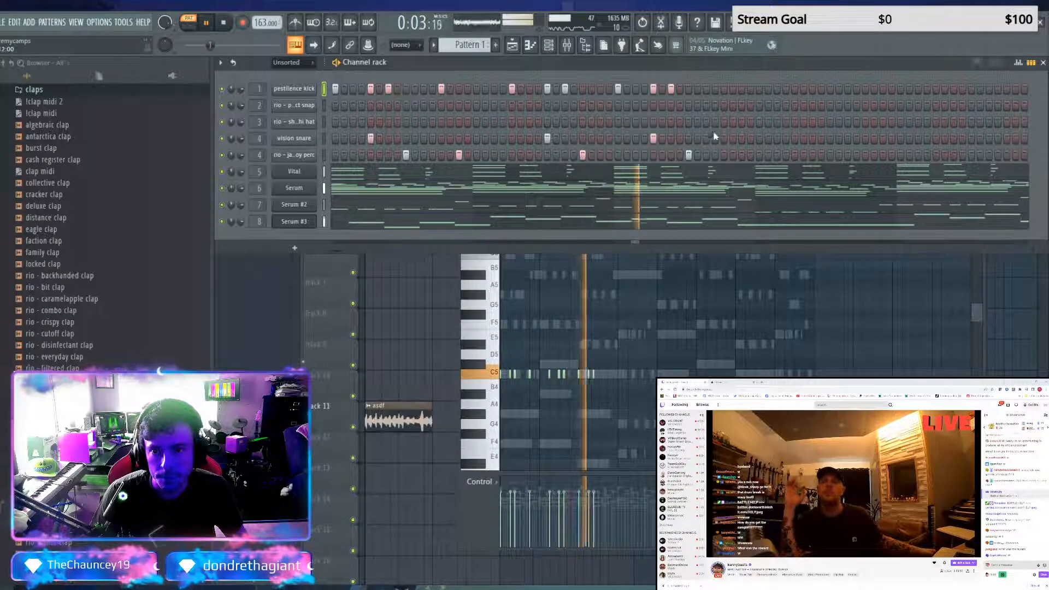
key("space")
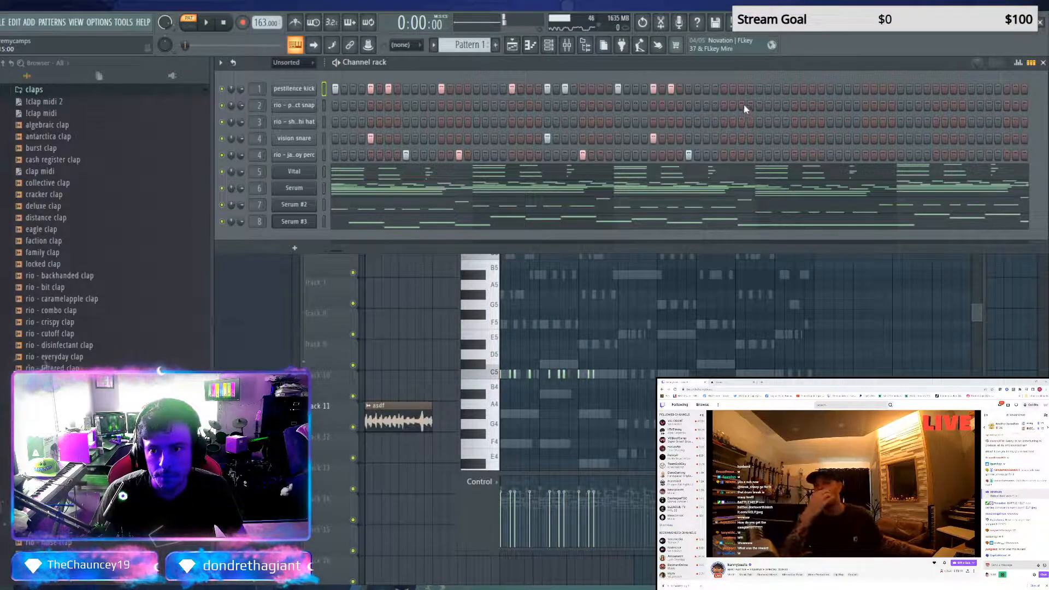
Add kicks on steps 45, 47 and 49, a snare on step 47 and a perc hit on step 49
left_click(759, 88)
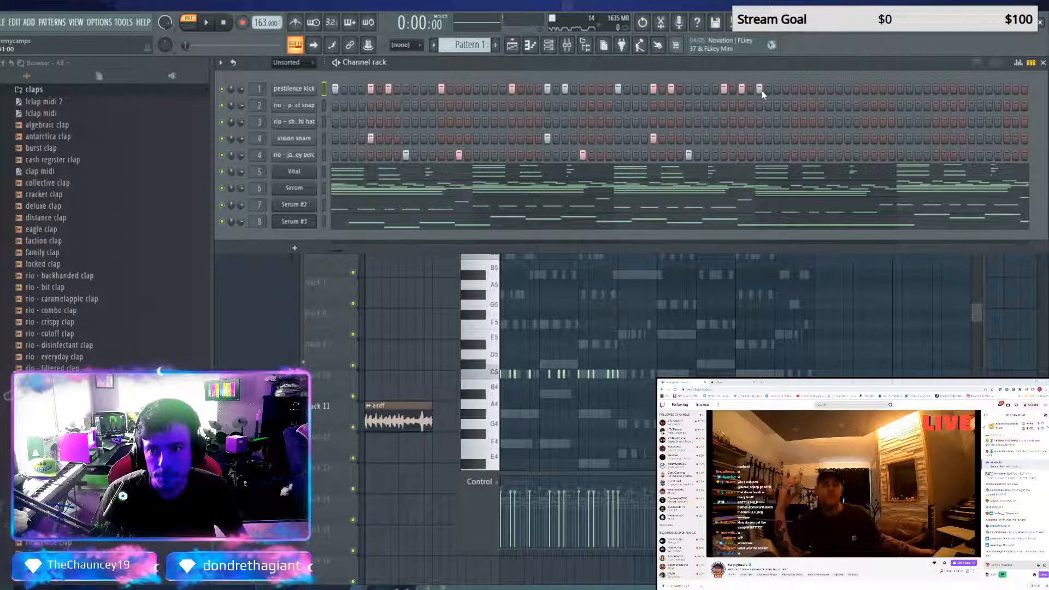
left_click(741, 138)
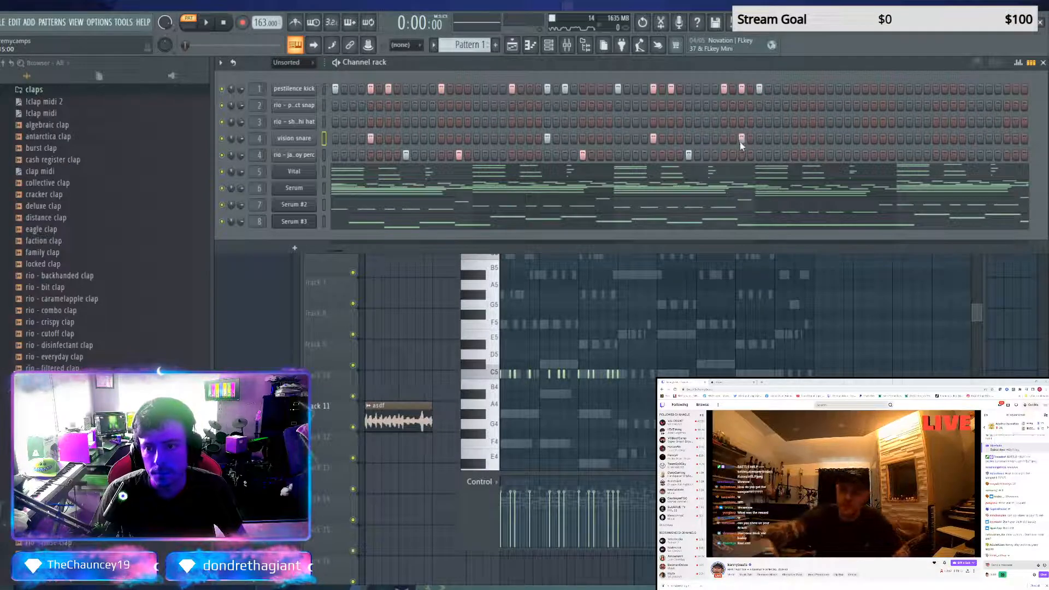
left_click(758, 155)
key("space")
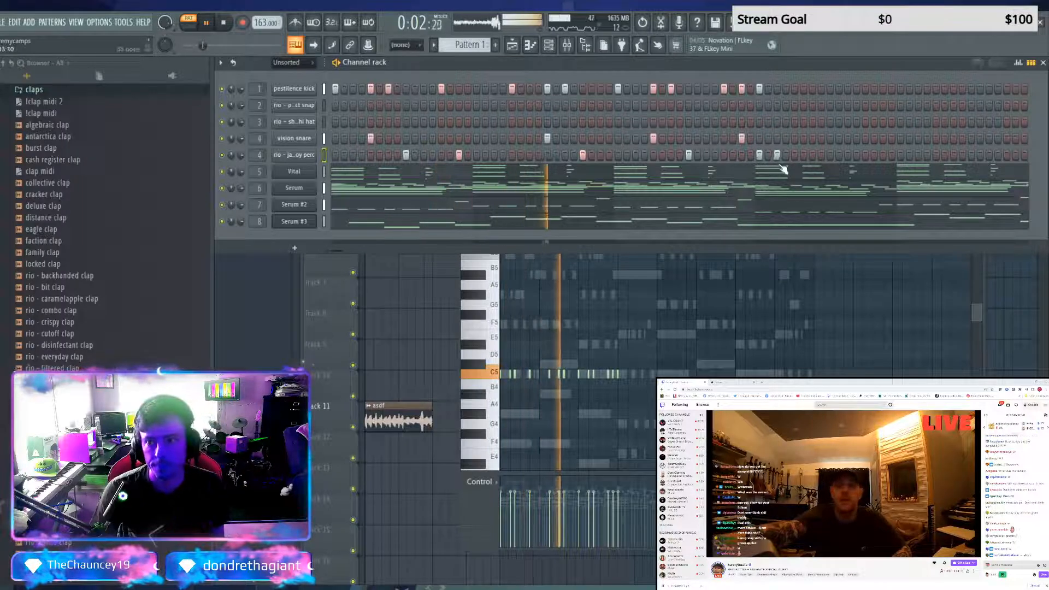
Add rio - jackboy perc hits on steps 51 and 53 and a vision snare hit on step 53
left_click(776, 155)
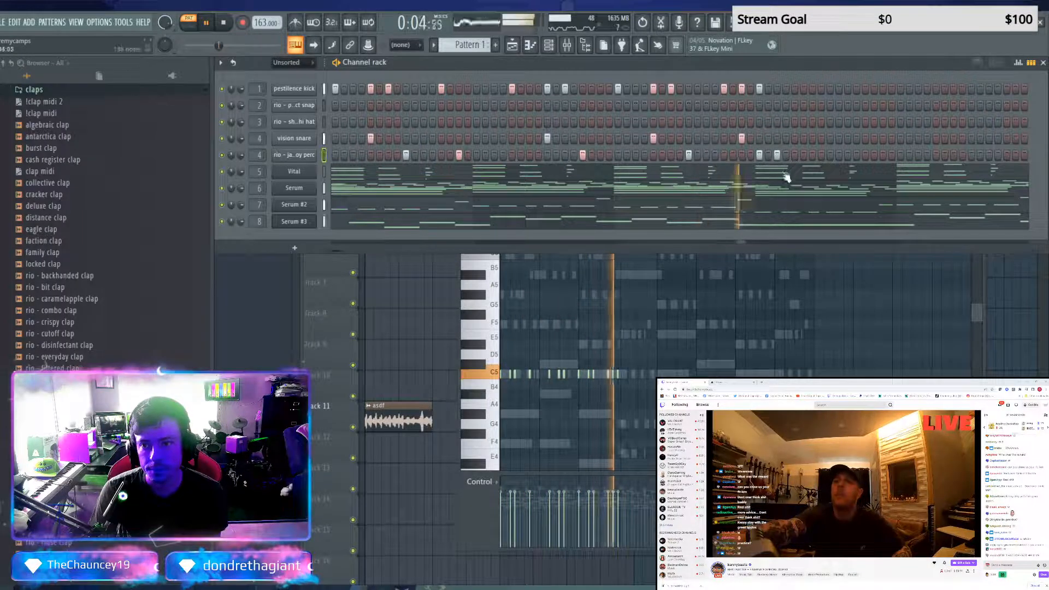
left_click(793, 155)
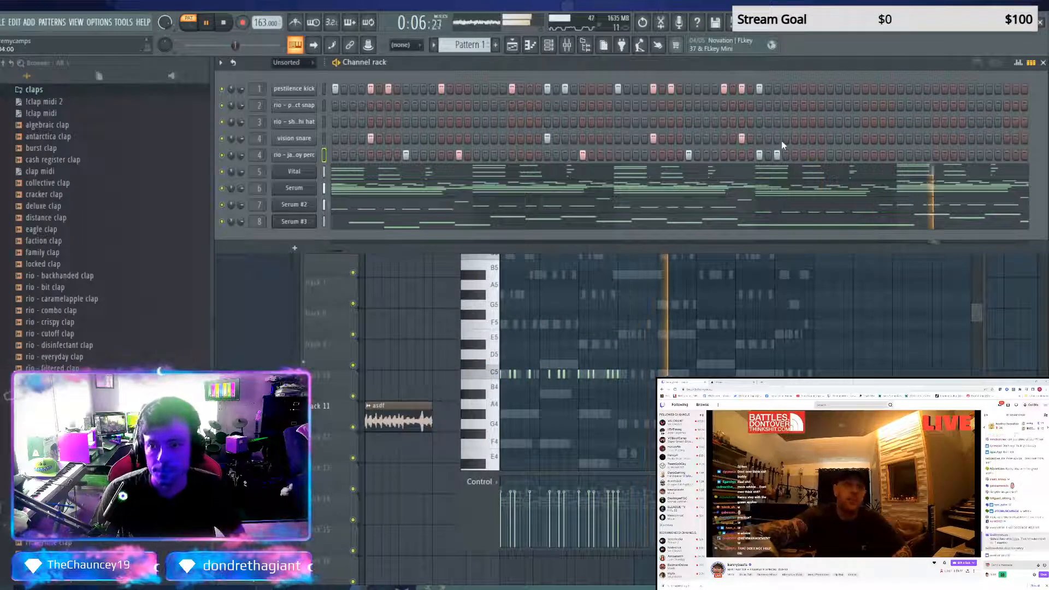
key("space")
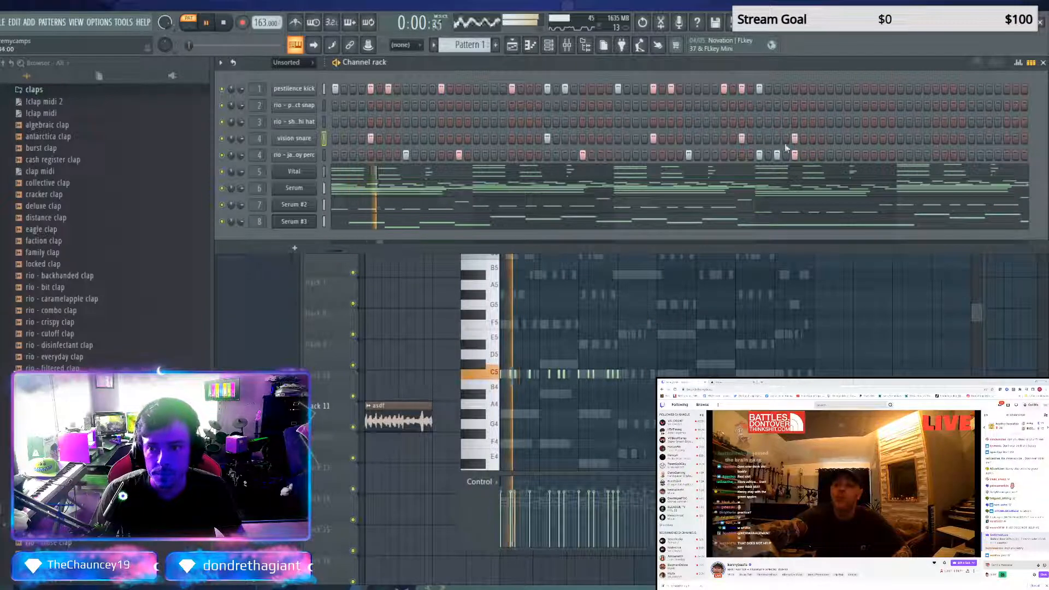
Add kicks on steps 55, 57, 59 and 63, a snare on step 59, and perc hits on steps 61 and 63
left_click(812, 89)
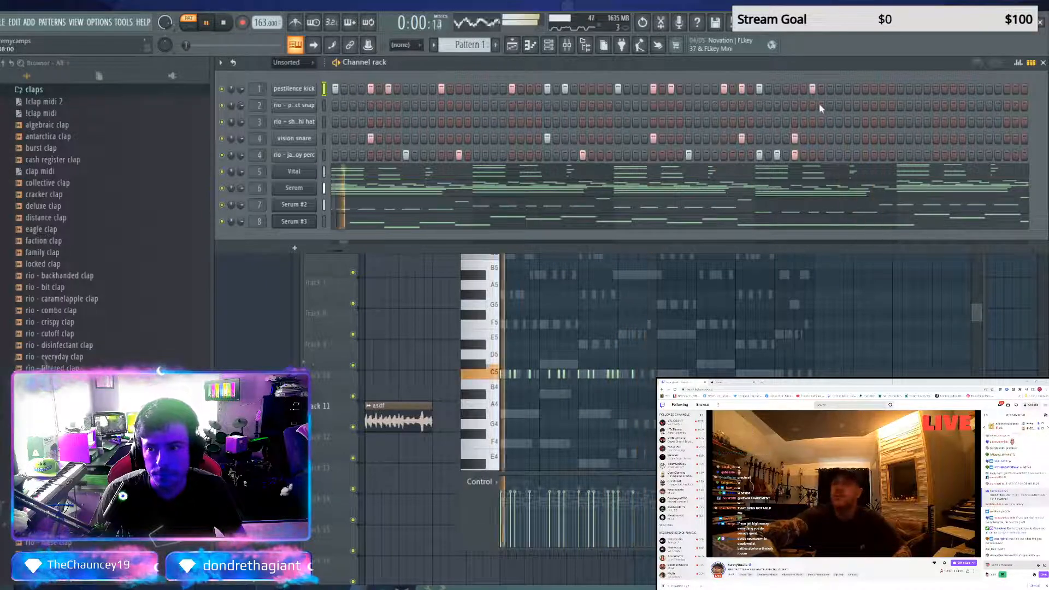
left_click(829, 89)
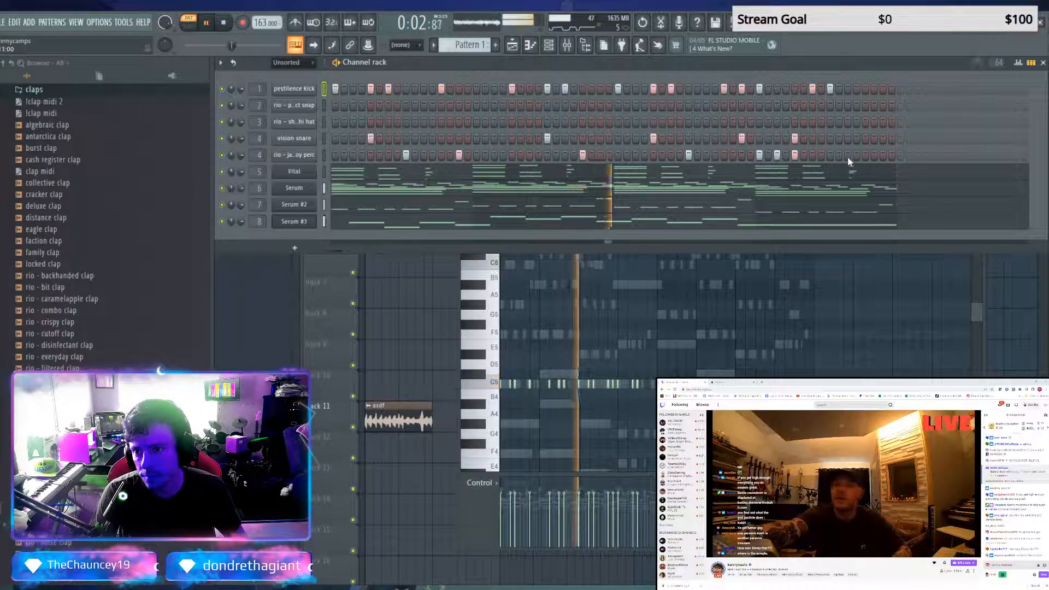
left_click(847, 139)
left_click(865, 155)
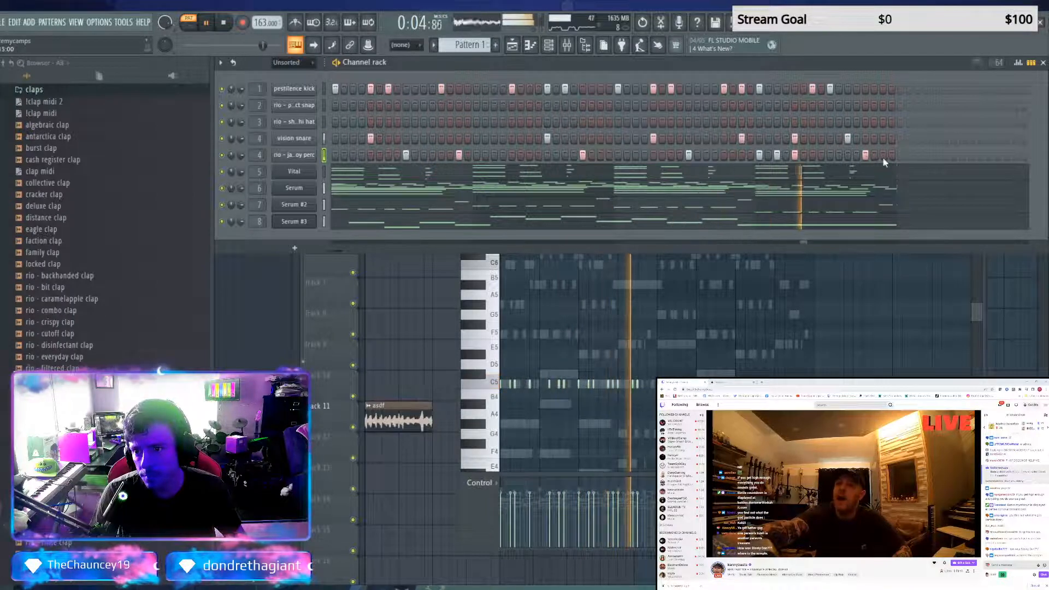
left_click(882, 155)
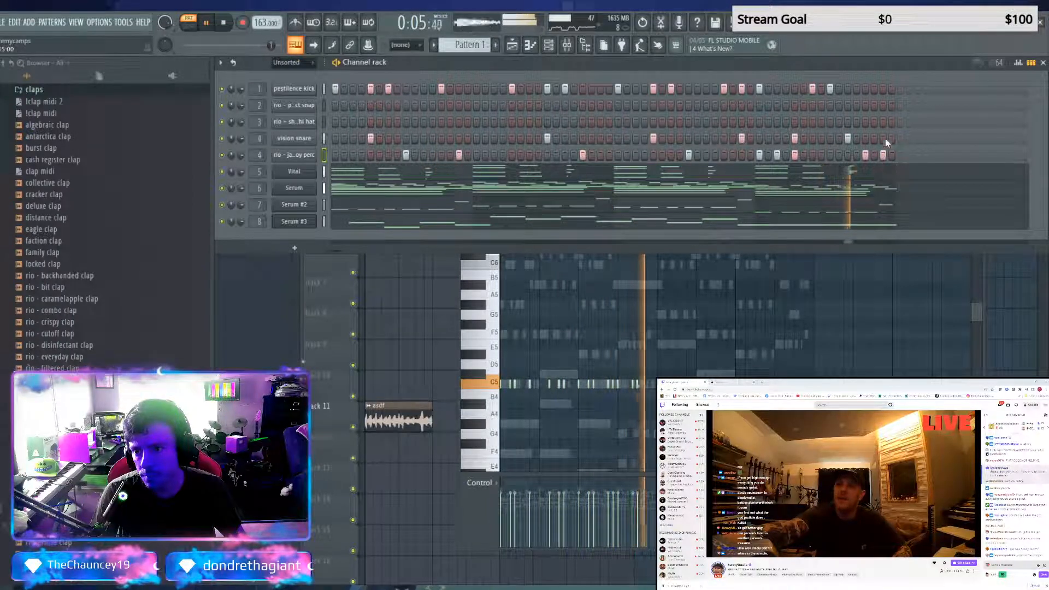
left_click(847, 89)
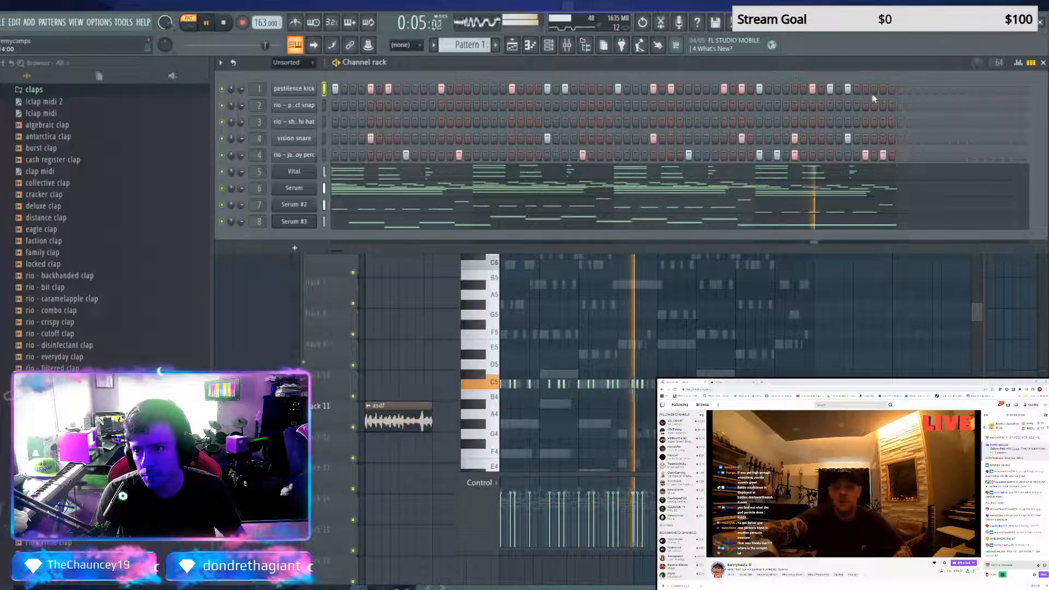
left_click(882, 89)
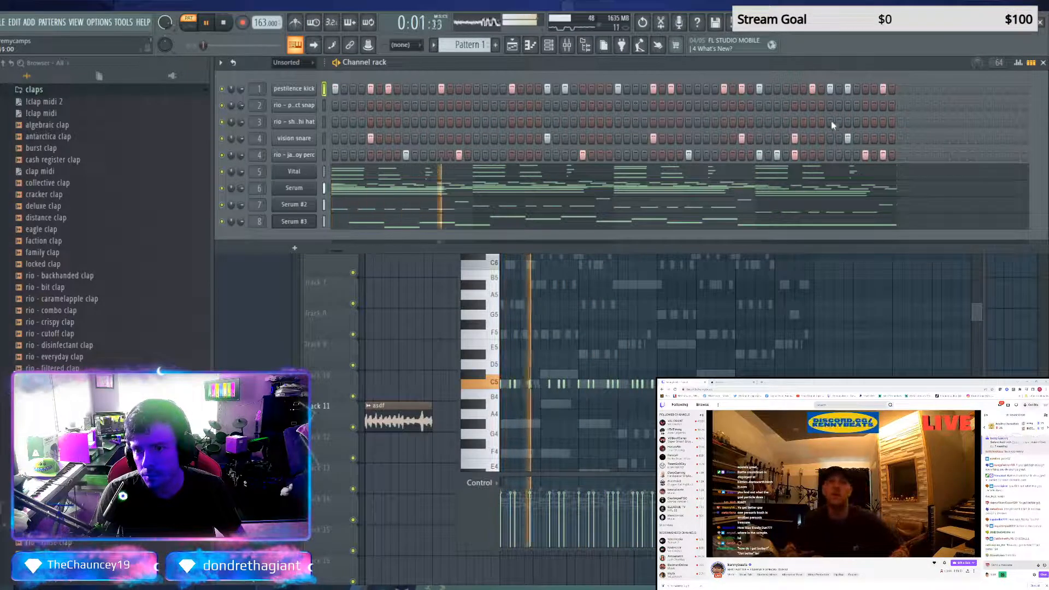
Duplicate the pestilence kick notes from bars 1–4 into bars 5–8 in the piano roll and replay the pattern
key("F7")
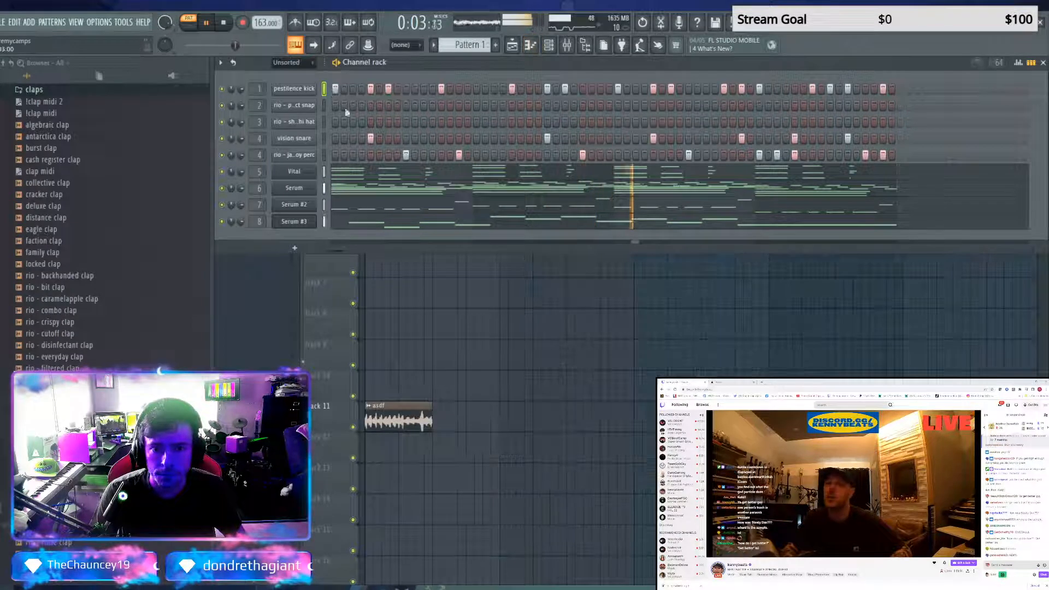
key("F7")
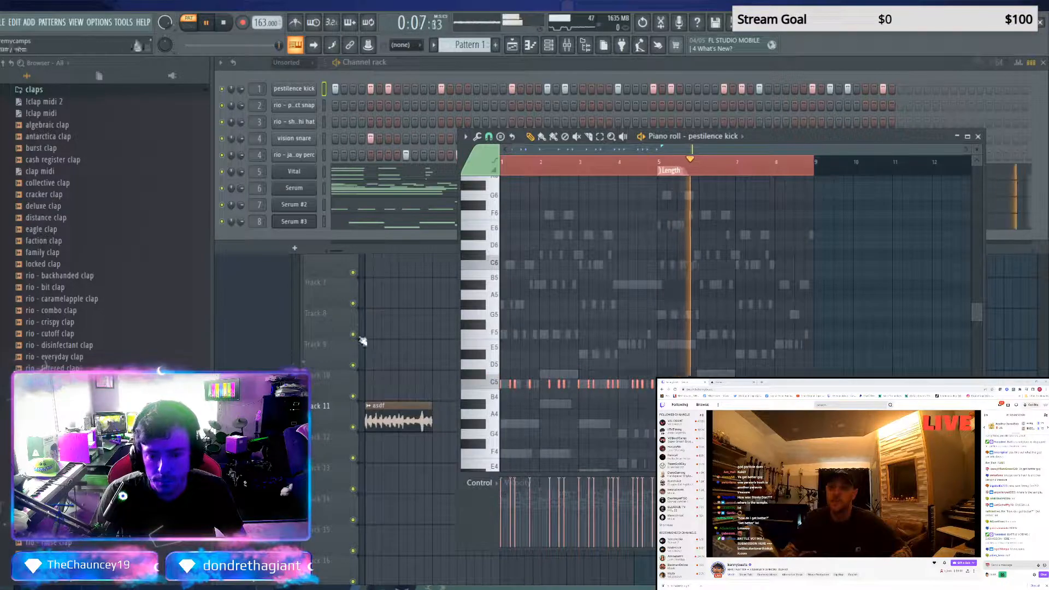
key("space")
key("space")
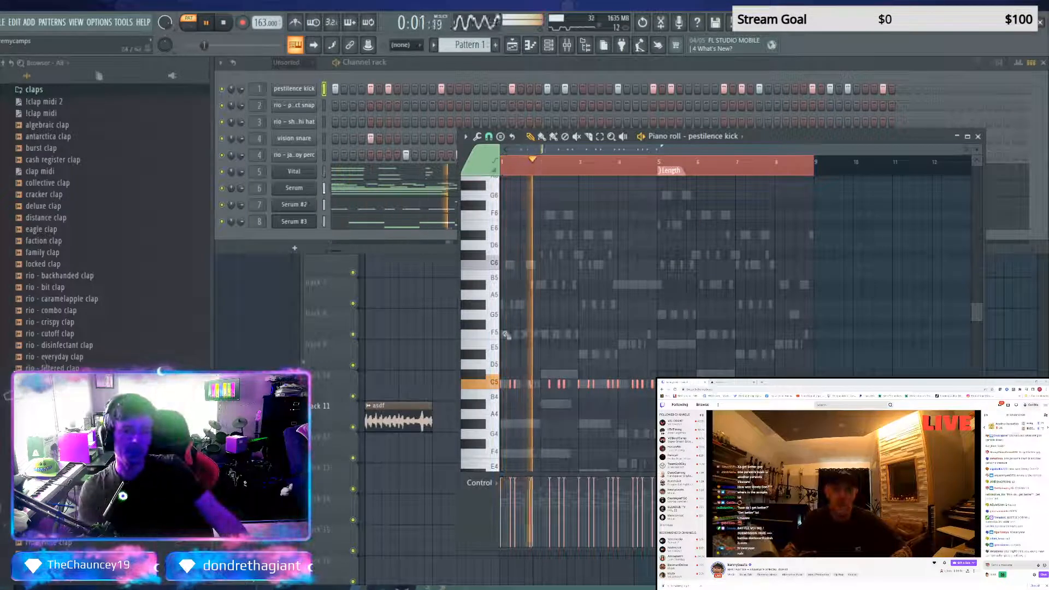
left_click(501, 382)
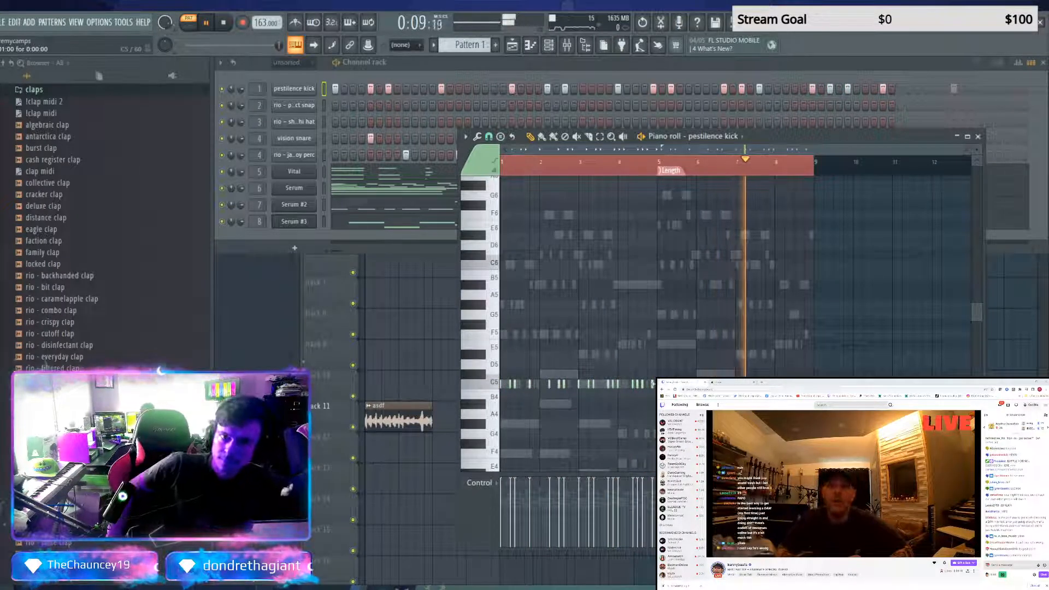
key("space")
key("space")
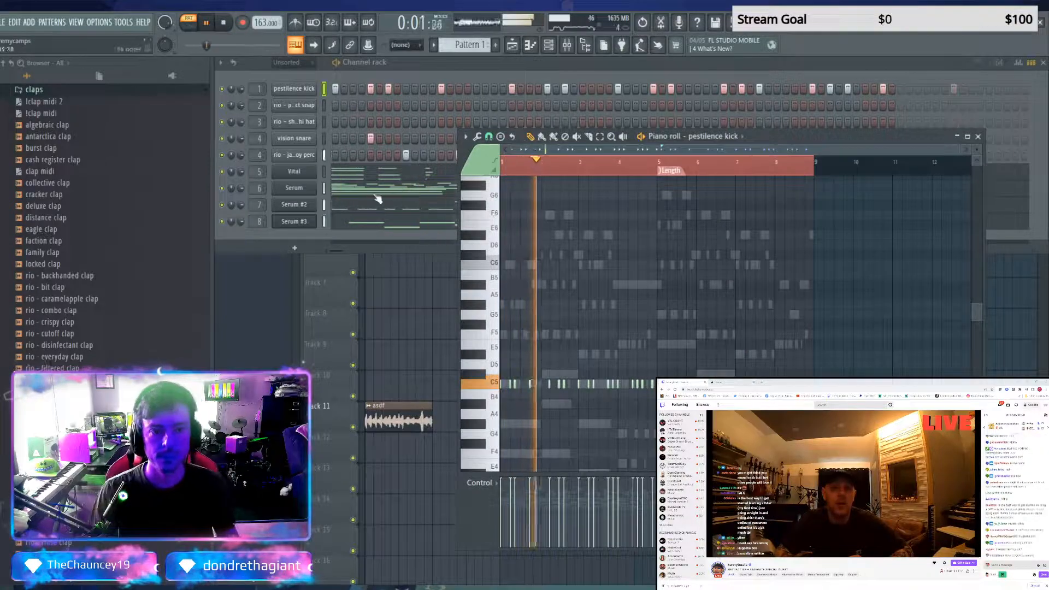
Duplicate the vision snare and rio - jackboy perc notes from bars 1–4 into bars 5–8 and stop playback
right_click(307, 139)
left_click(321, 145)
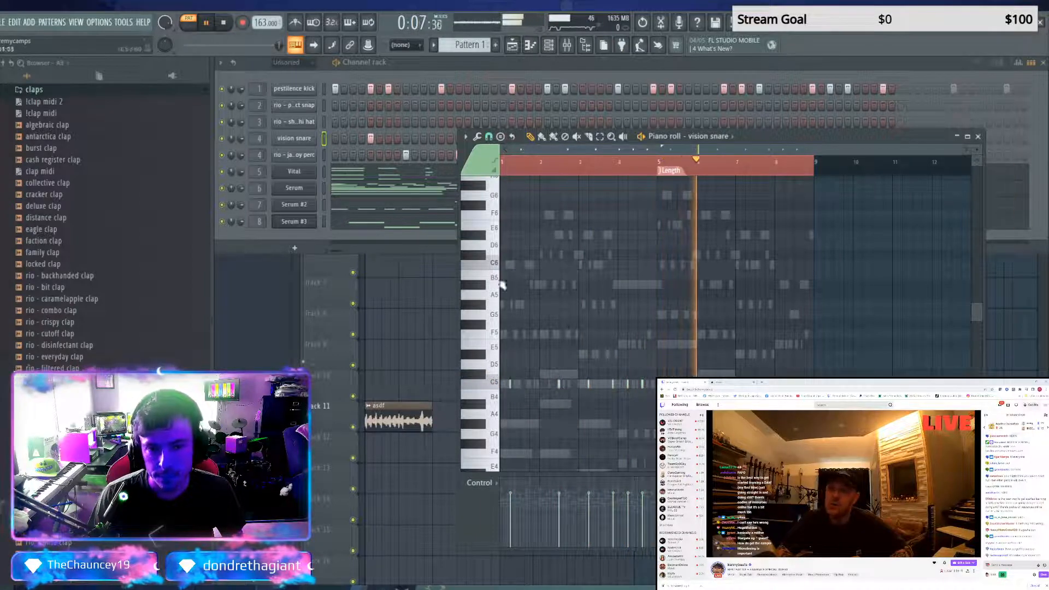
right_click(312, 156)
left_click(330, 161)
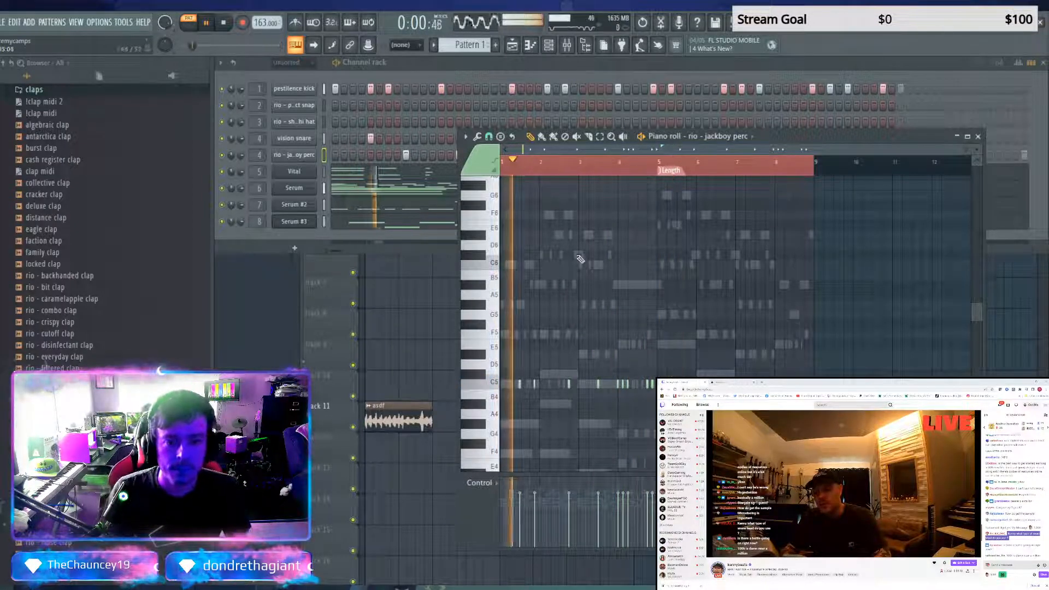
key("space")
Fill the rio - sharp hi hat channel with a hit on every second step and briefly preview it
left_click(300, 123)
left_click(439, 155)
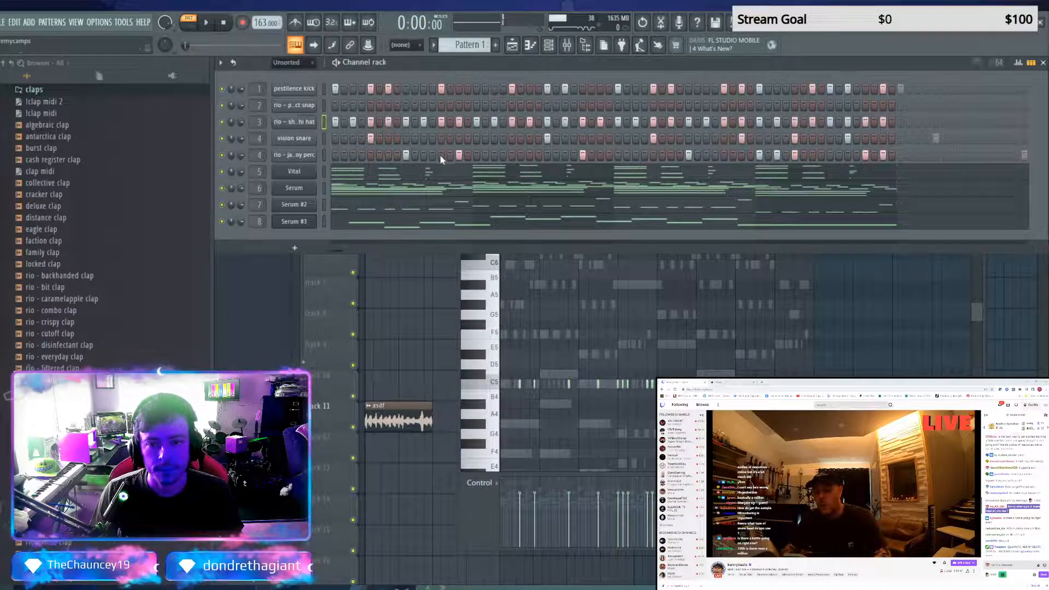
key("space")
key("space")
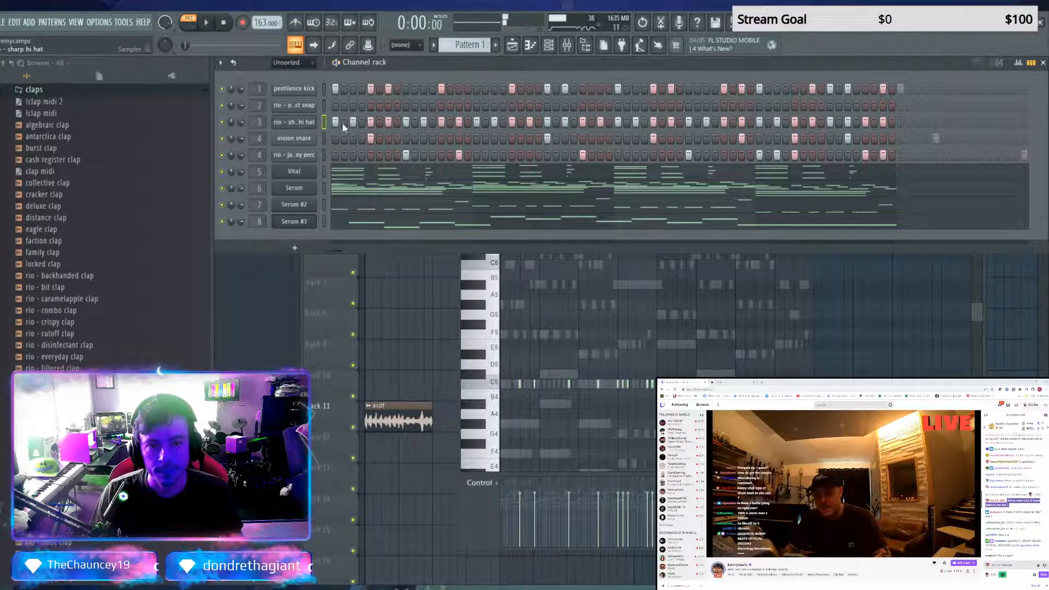
Duplicate the rio - sharp hi hat notes from bars 1–4 into bars 5–8 in the piano roll
key("F7")
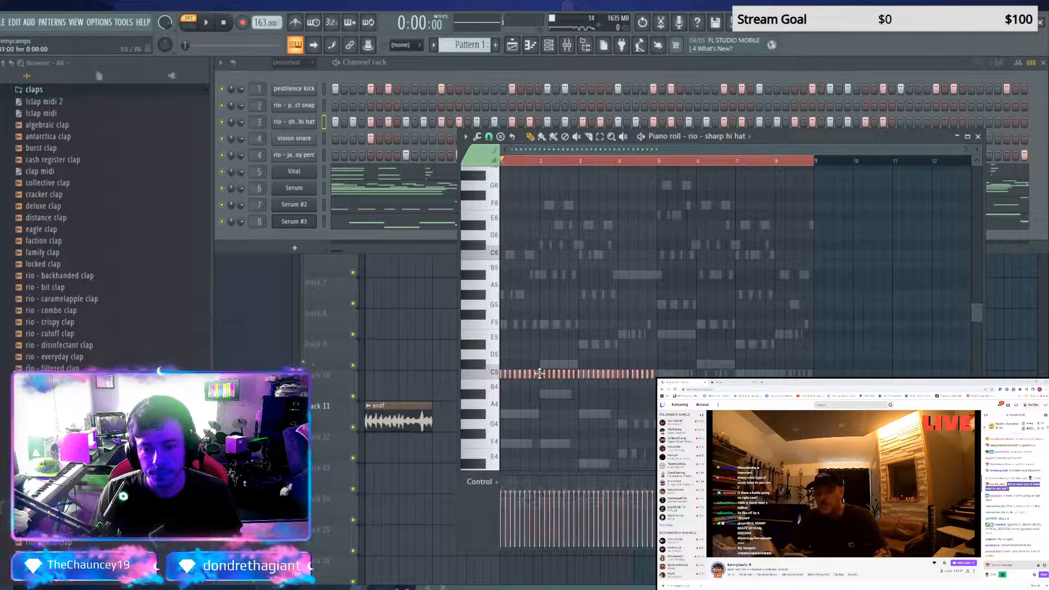
left_click_drag(539, 373, 541, 374)
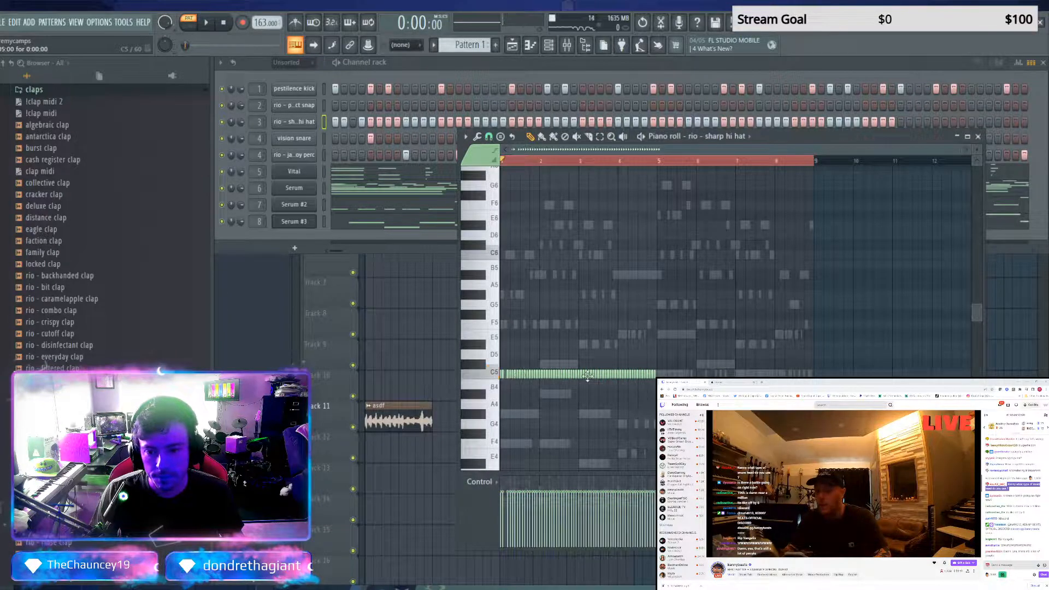
key("ctrl+z")
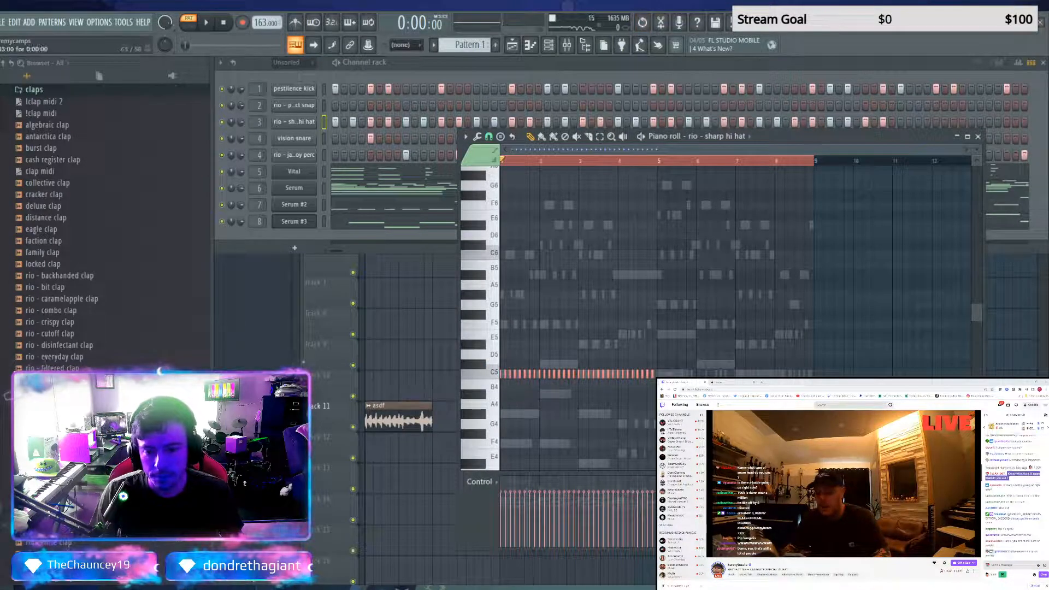
key("ctrl+z")
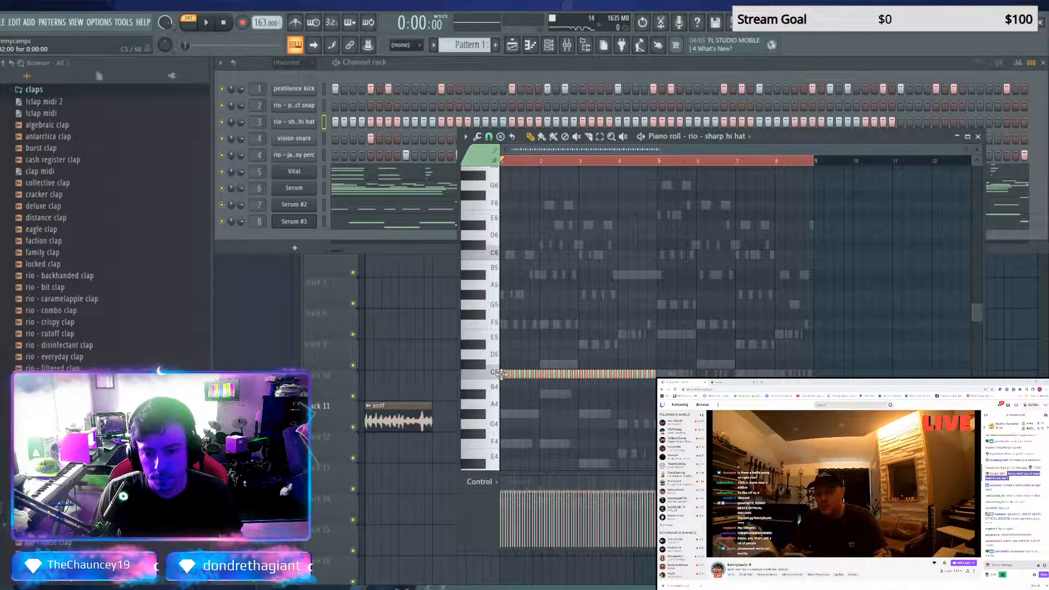
left_click_drag(501, 374, 582, 377)
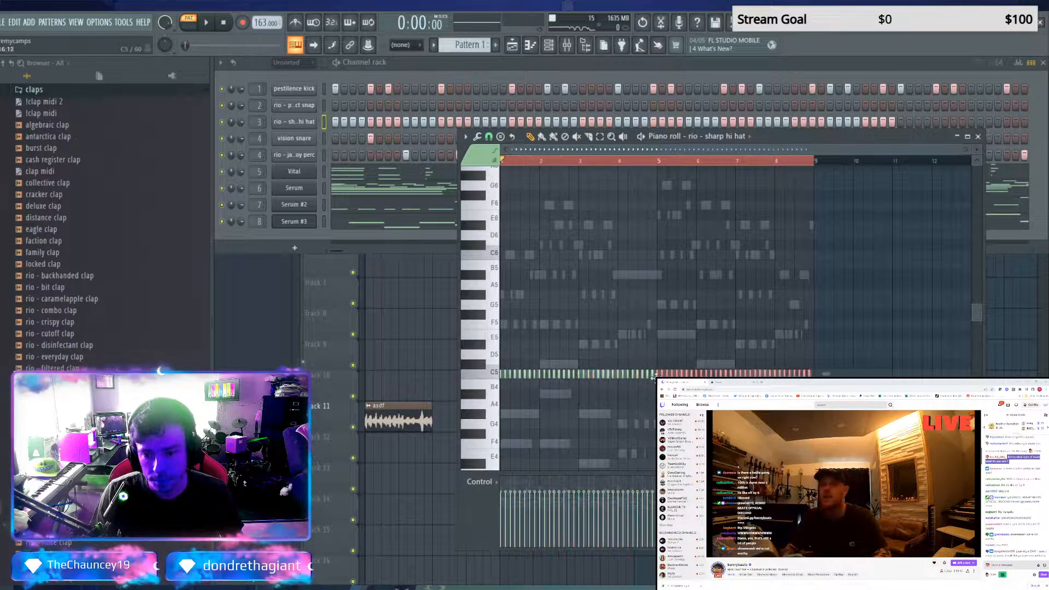
left_click_drag(653, 377, 655, 377)
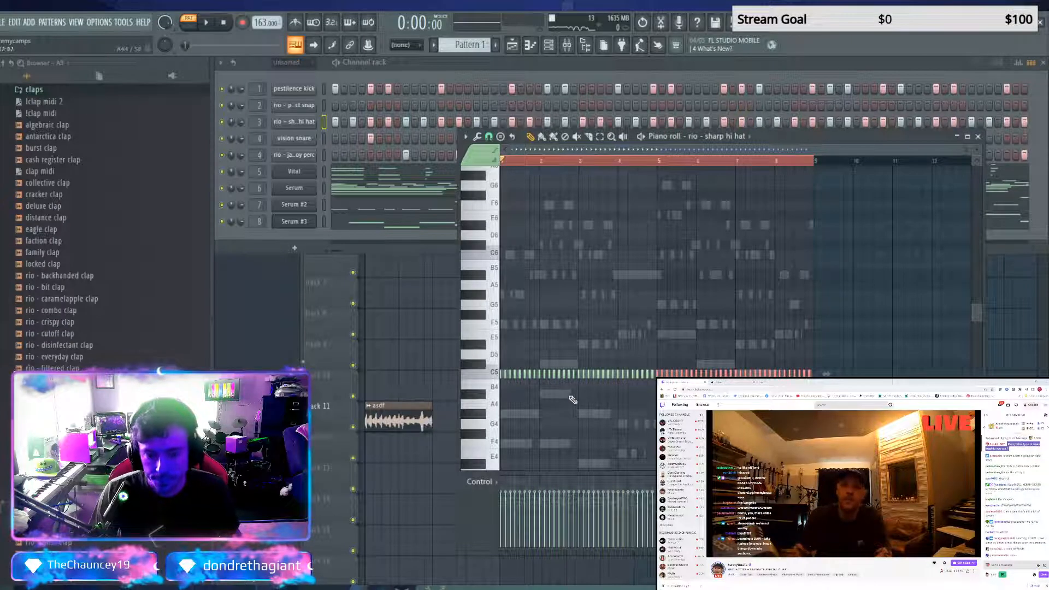
Replace the hi-hat hits at the start of bar 2 with a short C5 roll that falls in velocity
right_click(543, 376)
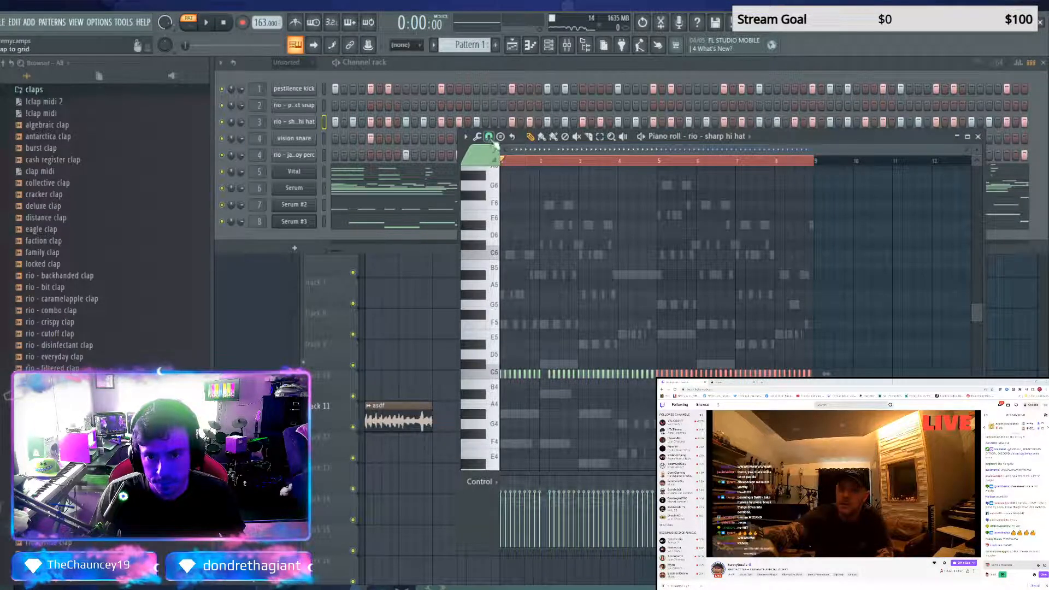
left_click(544, 407)
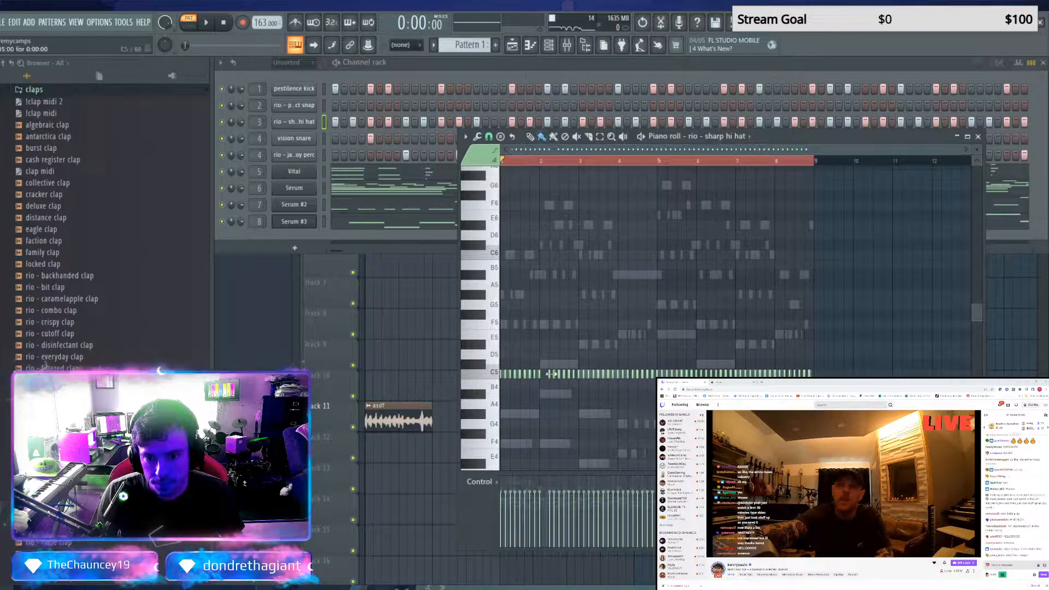
left_click(545, 385)
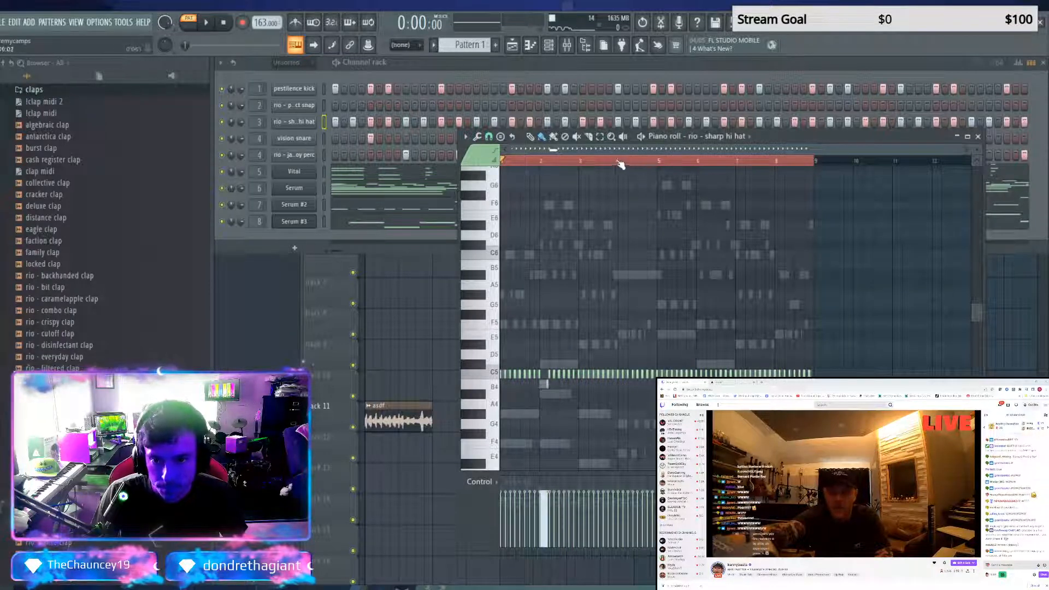
left_click(538, 387)
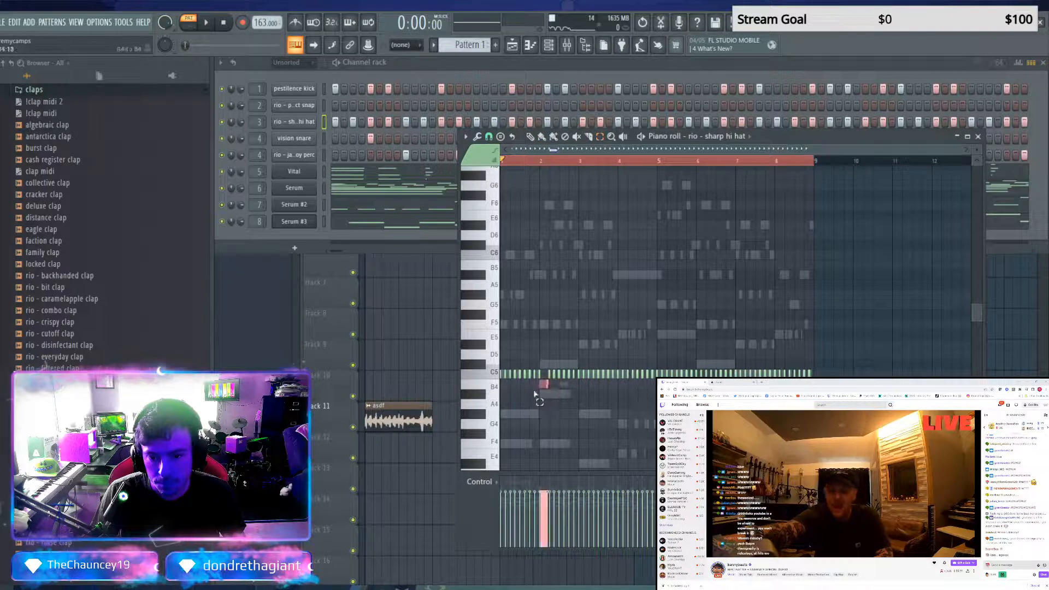
left_click_drag(544, 517, 555, 527)
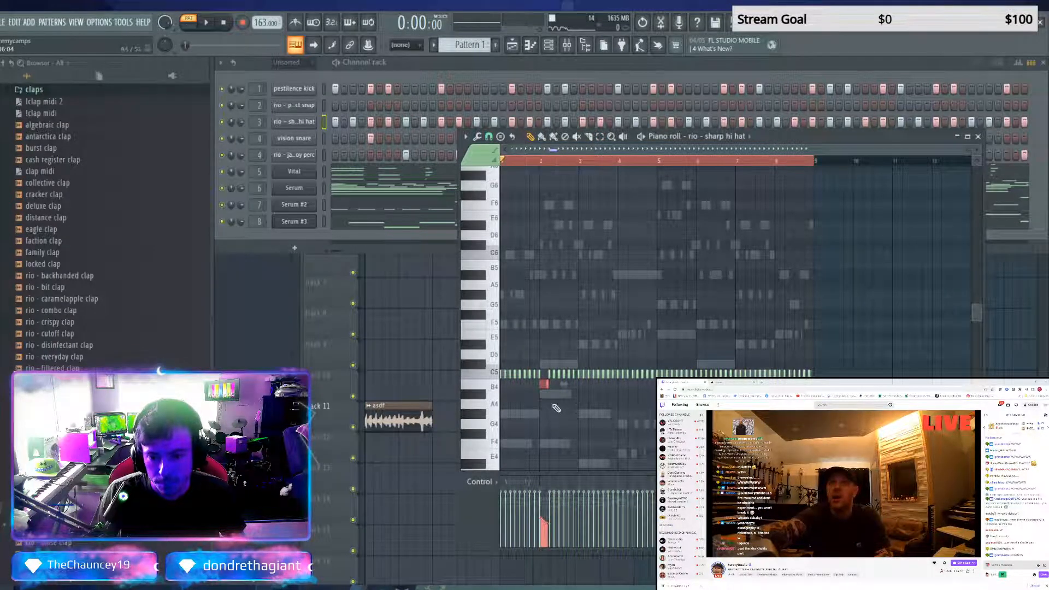
key("shift+Up")
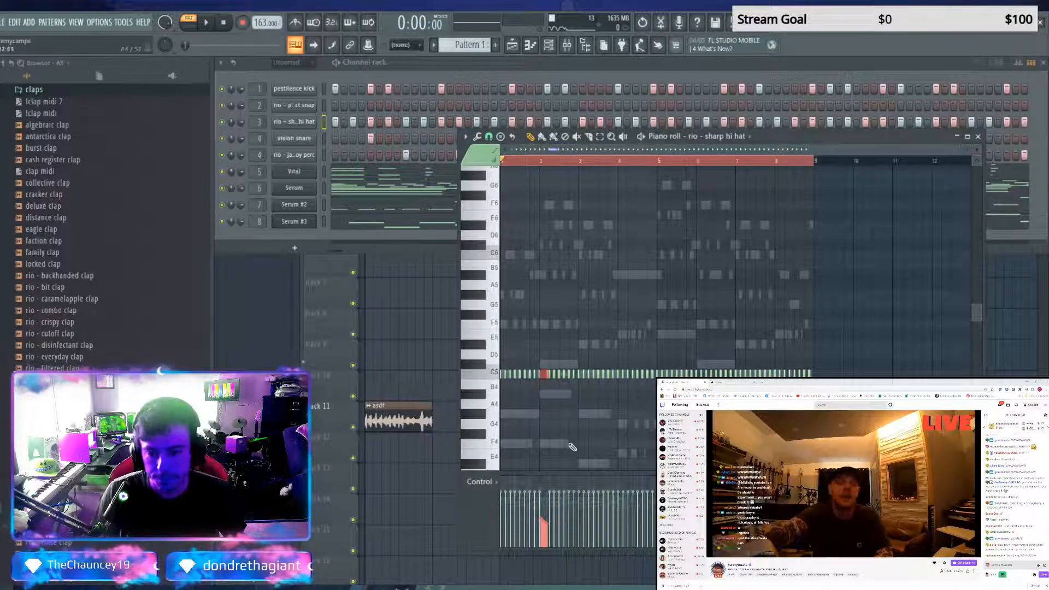
Play the pattern to check the hi-hat roll in bar 2 and raise the roll's velocities
key("space")
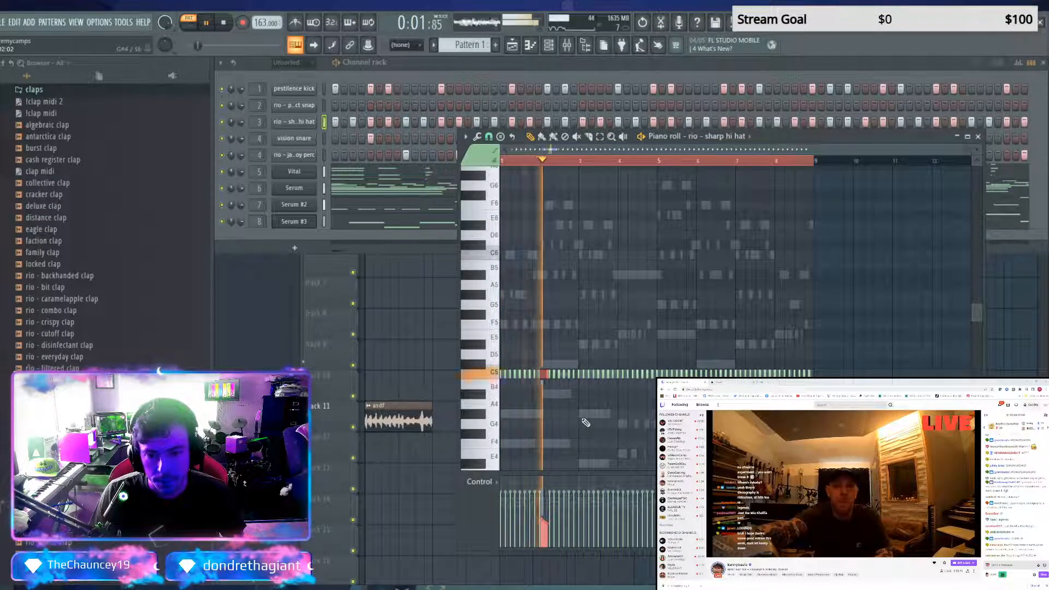
key("space")
key("space")
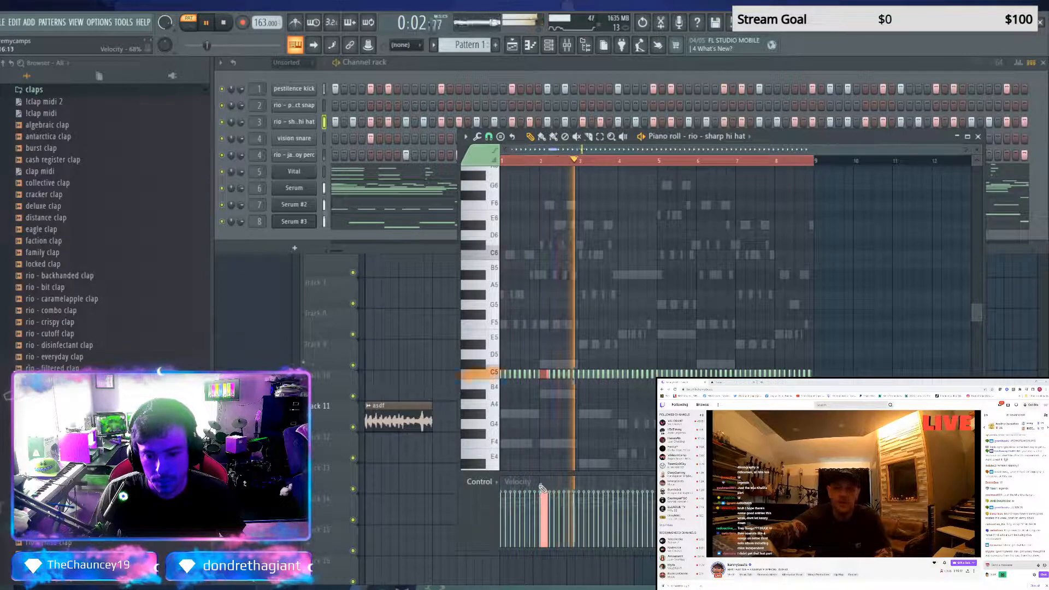
key("space")
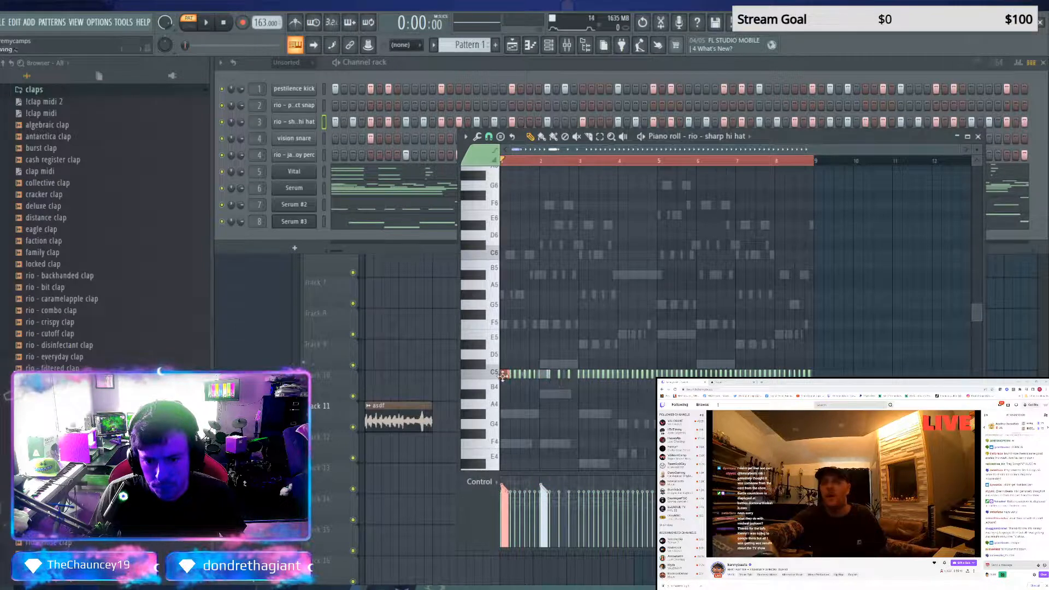
Place further copies of the hi-hat roll within bar 2 and play the pattern to check them
left_click_drag(526, 377, 574, 383)
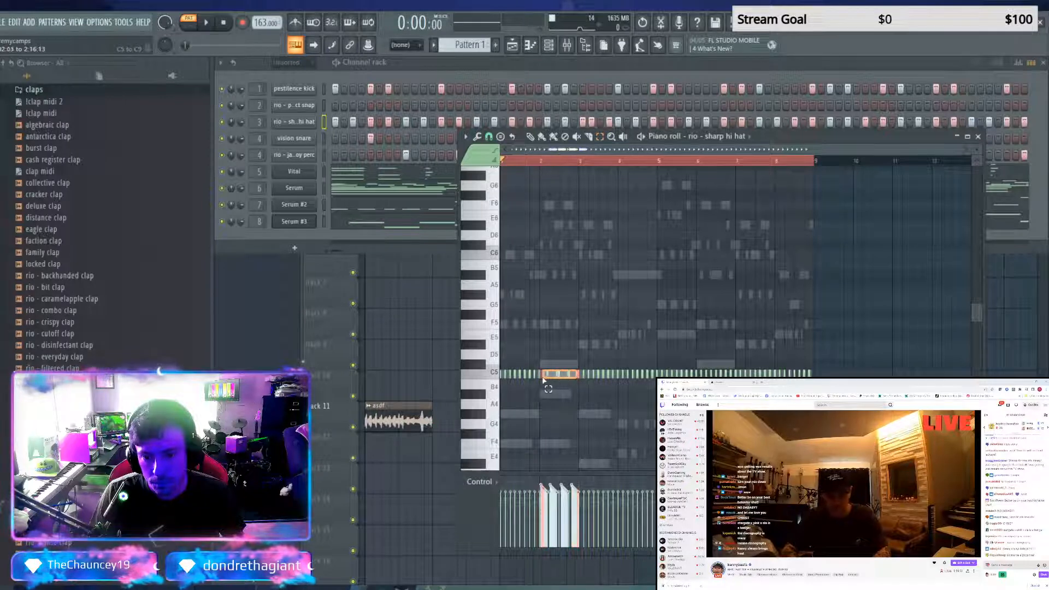
left_click_drag(540, 381, 539, 379)
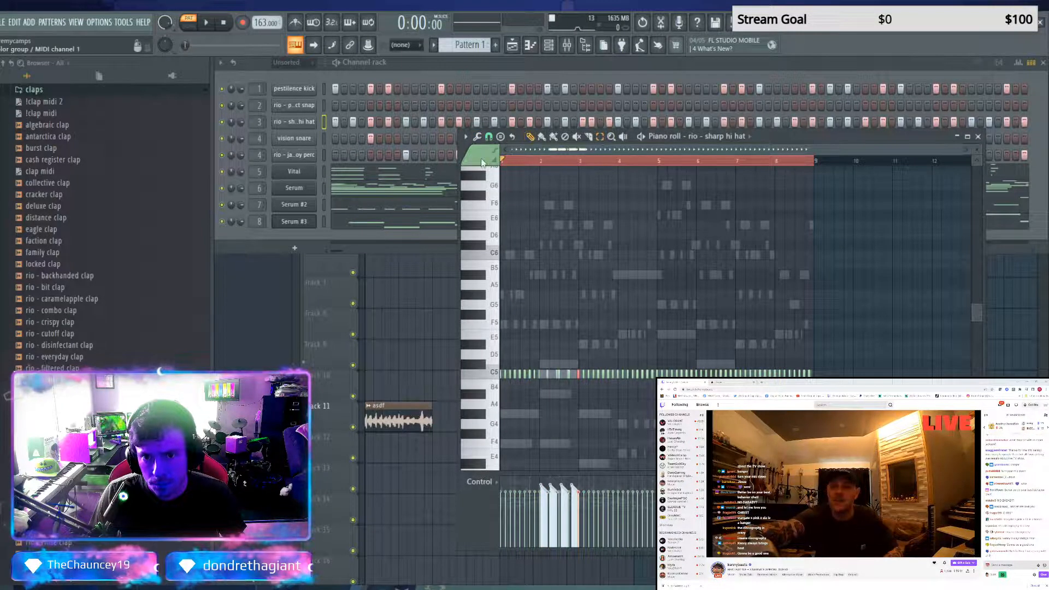
key("space")
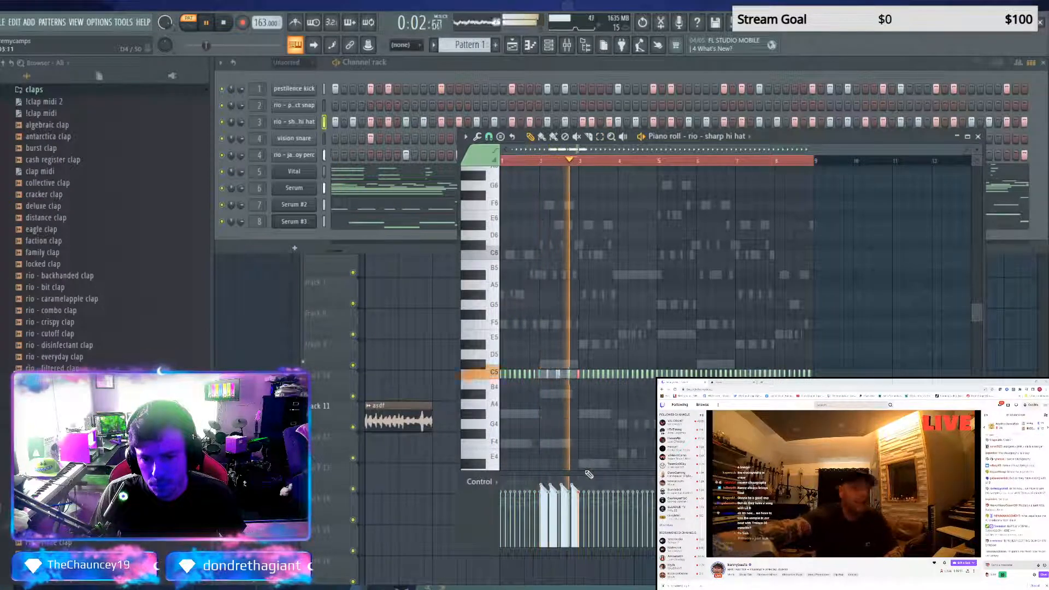
key("space")
Undo the last change to the roll at the end of bar 2 and clear all rio - sharp hi hat notes
key("ctrl+z")
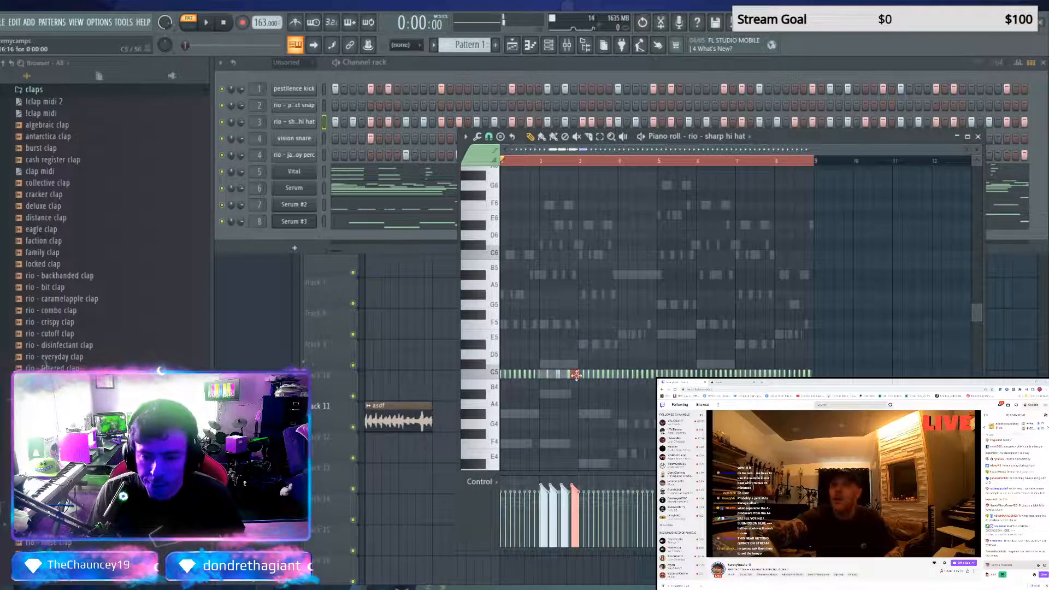
left_click_drag(566, 379, 528, 379)
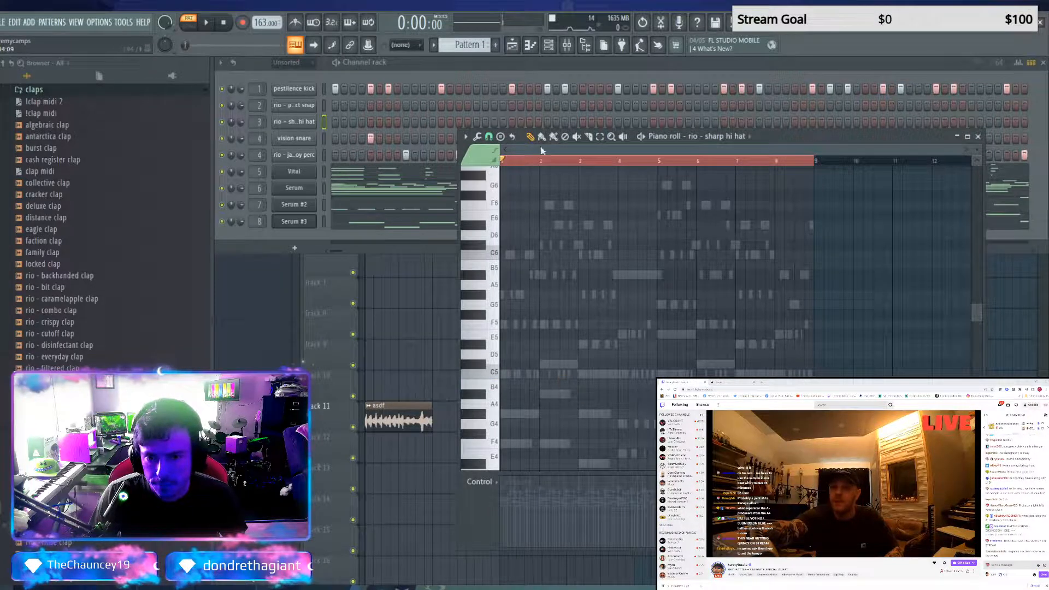
Play the pattern to check the C5 hi-hat roll at the start of bar 2 and taper its velocities downward
key("space")
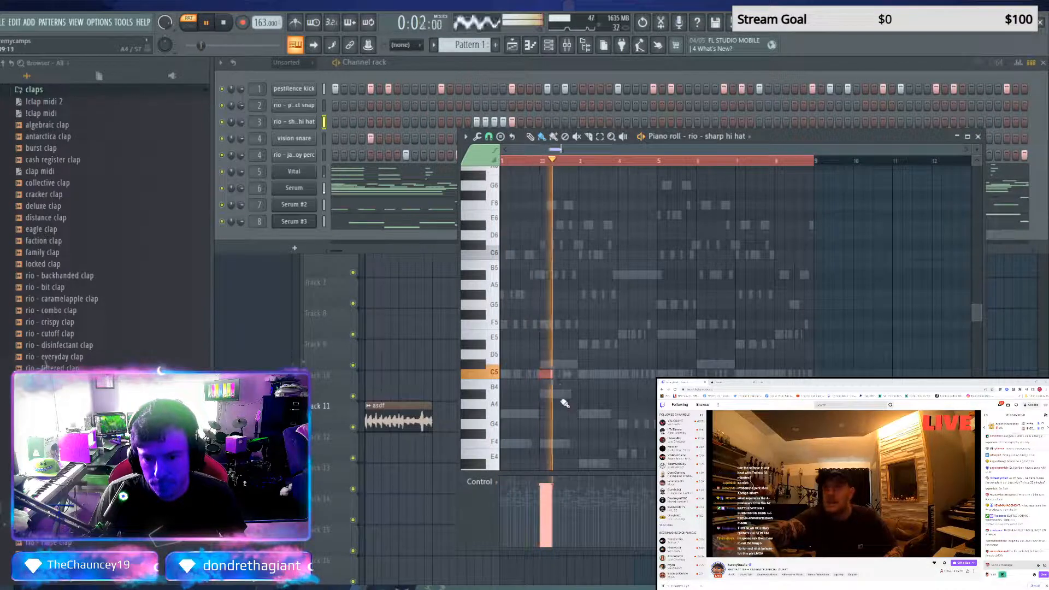
key("space")
key("space")
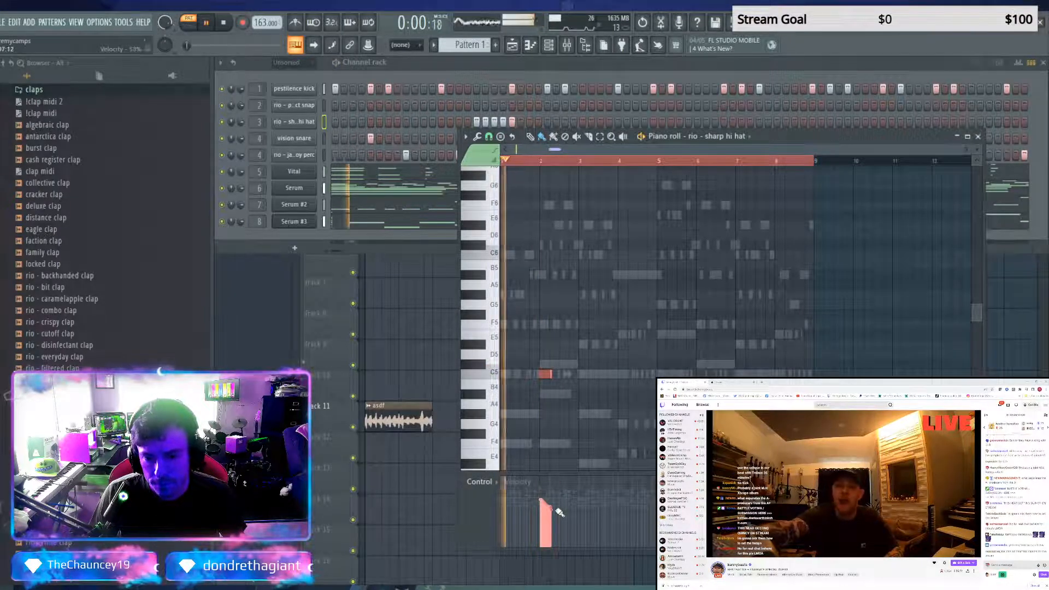
key("space")
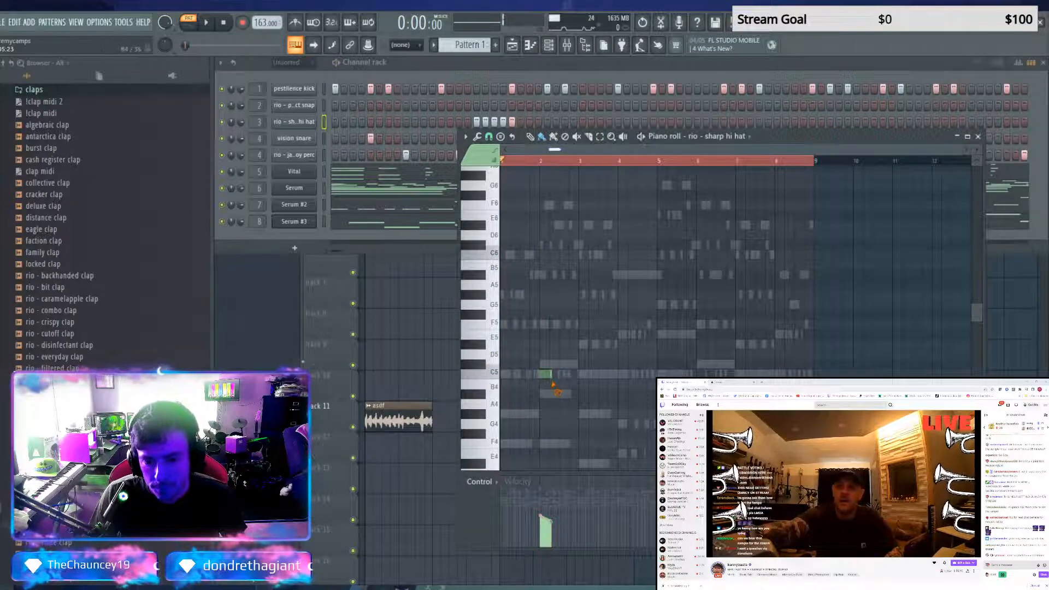
Delete the C5 hi-hat roll and try shorter rolls on A#4 and B4 at the start of bar 2
right_click(548, 375)
left_click(548, 396)
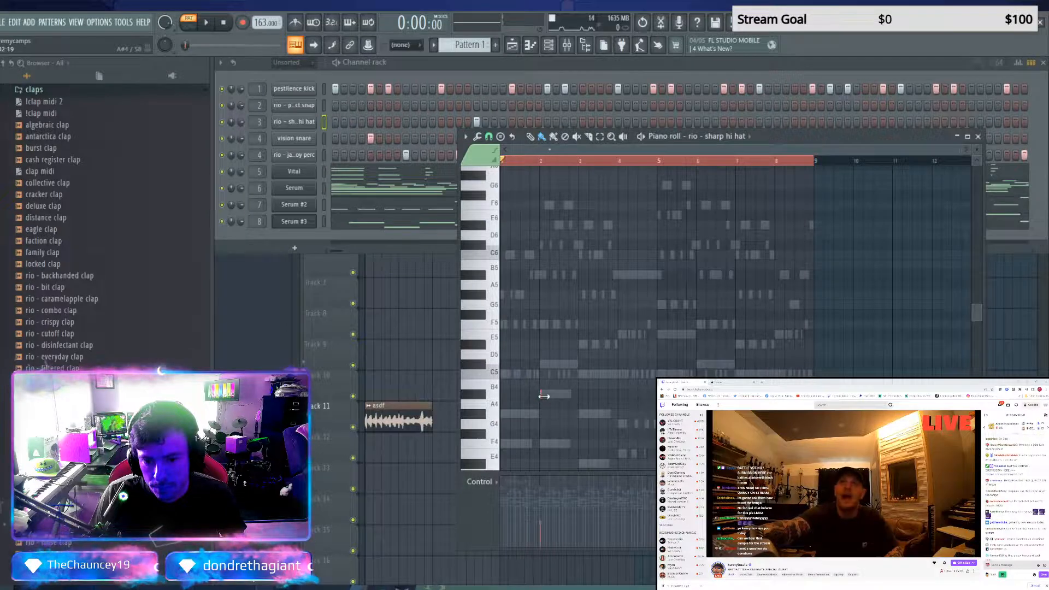
right_click(543, 396)
left_click_drag(541, 385, 546, 384)
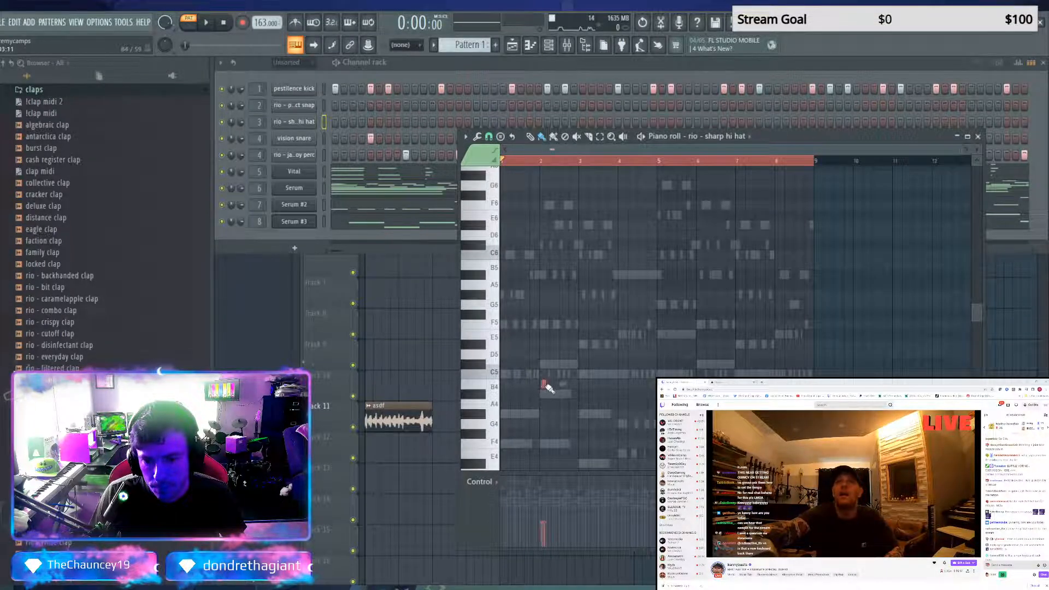
right_click(545, 385)
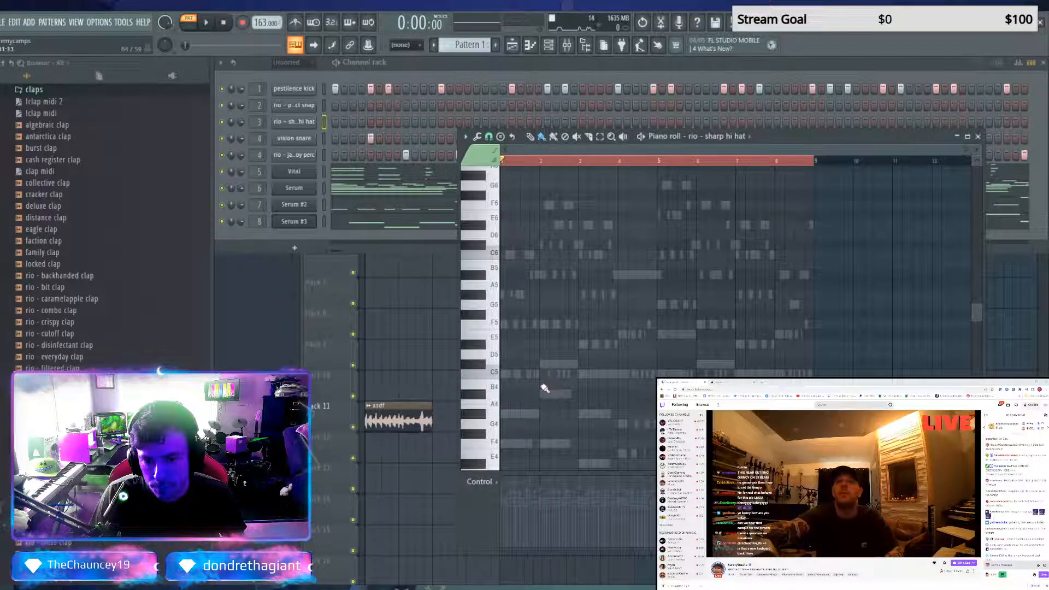
left_click(541, 385)
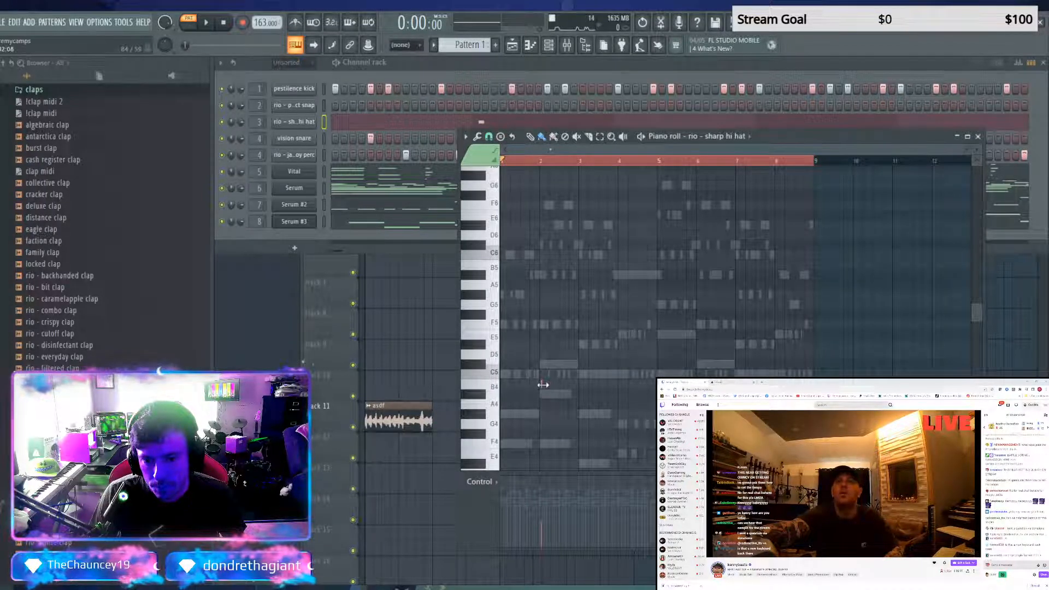
left_click(541, 385)
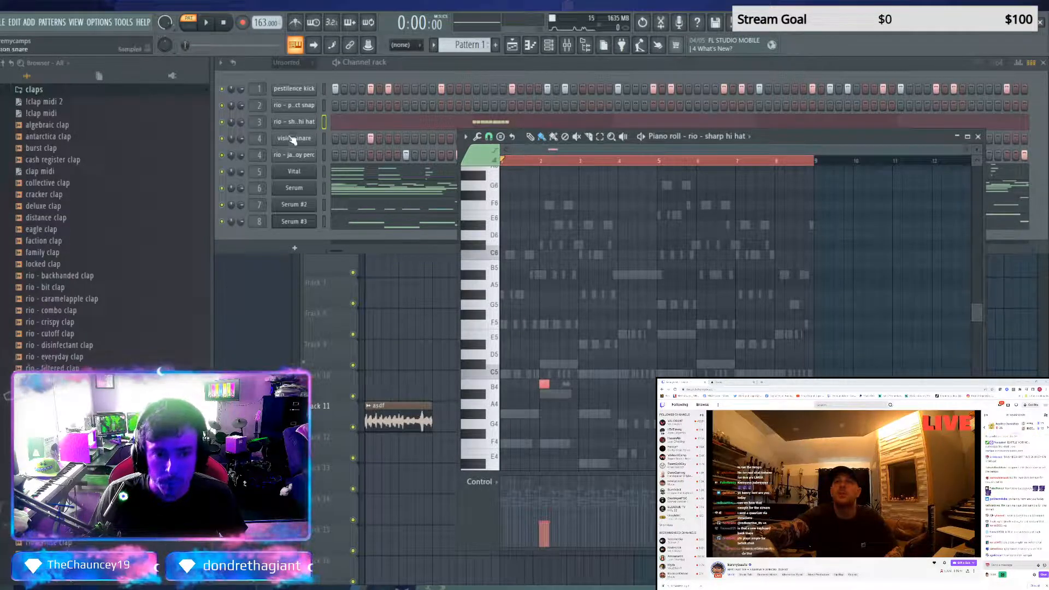
Fill rio - sharp hi hat with C5 hits every two steps, place two short B4 rolls in bar 2 and play the pattern
left_click(414, 202)
key("ctrl+z")
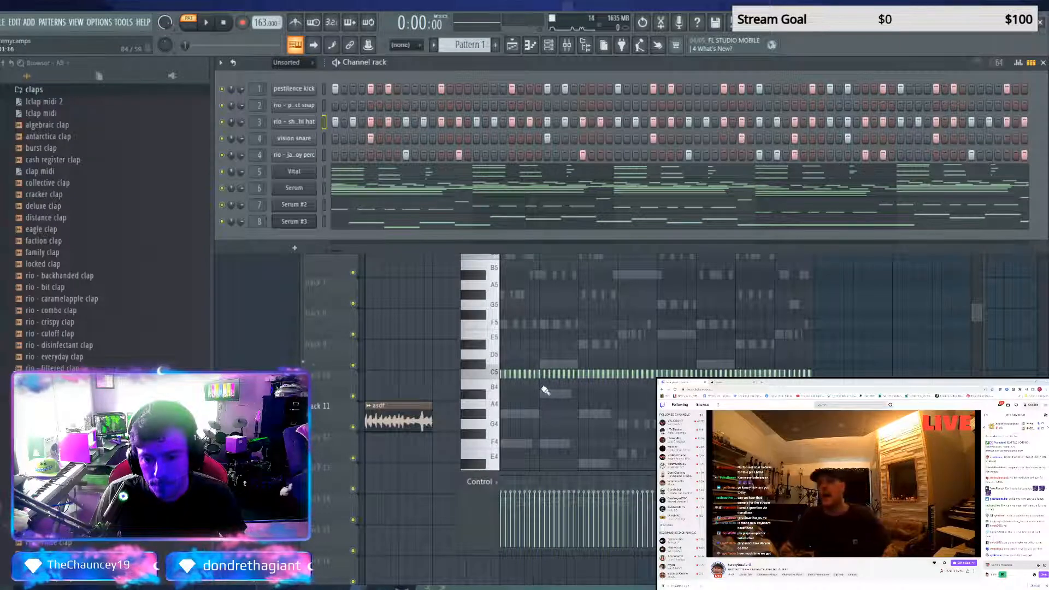
left_click(543, 385)
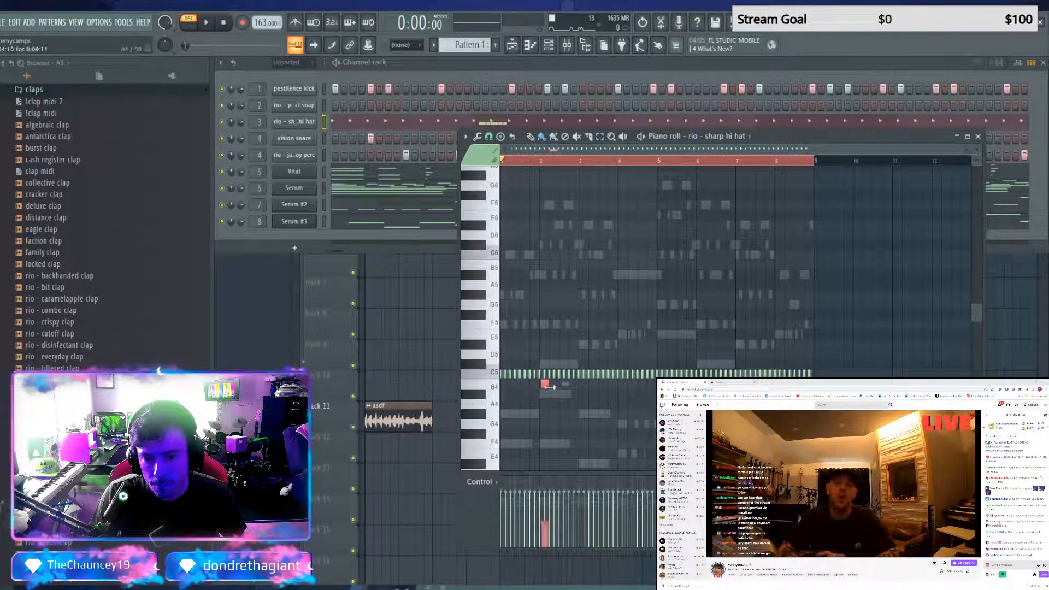
left_click(556, 385)
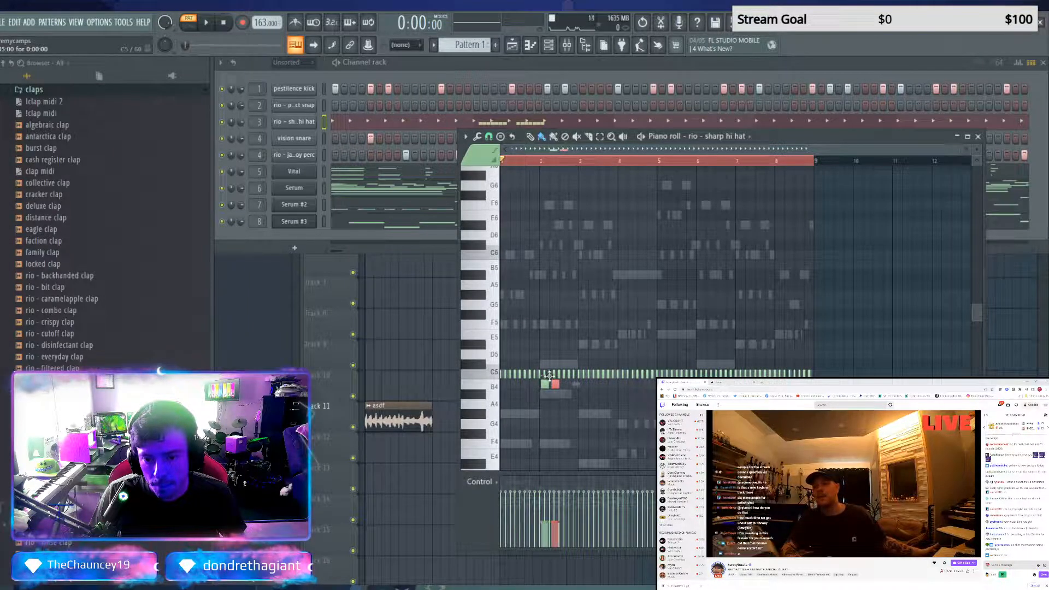
key("space")
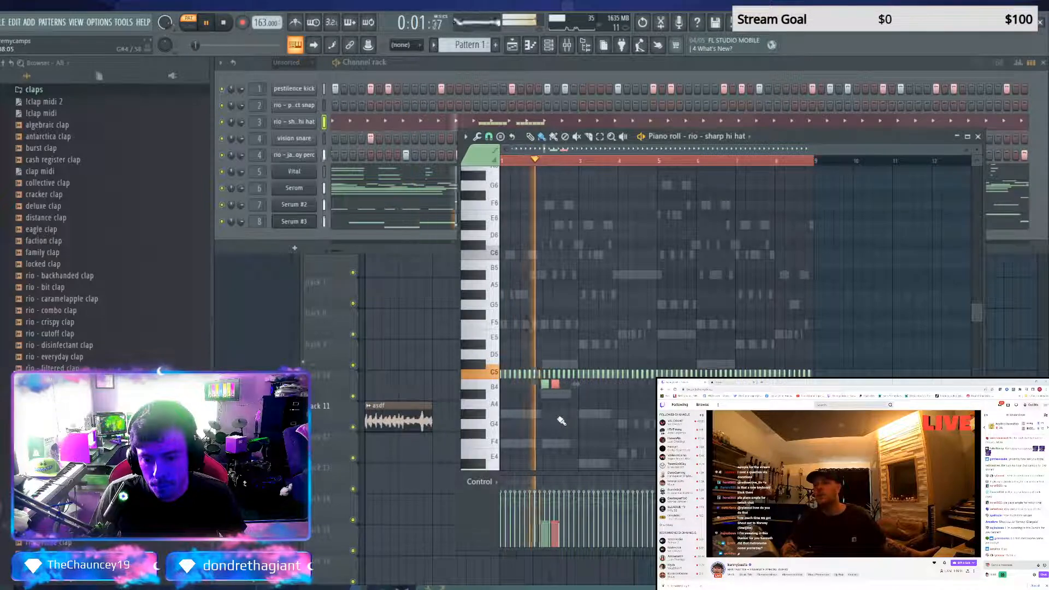
key("space")
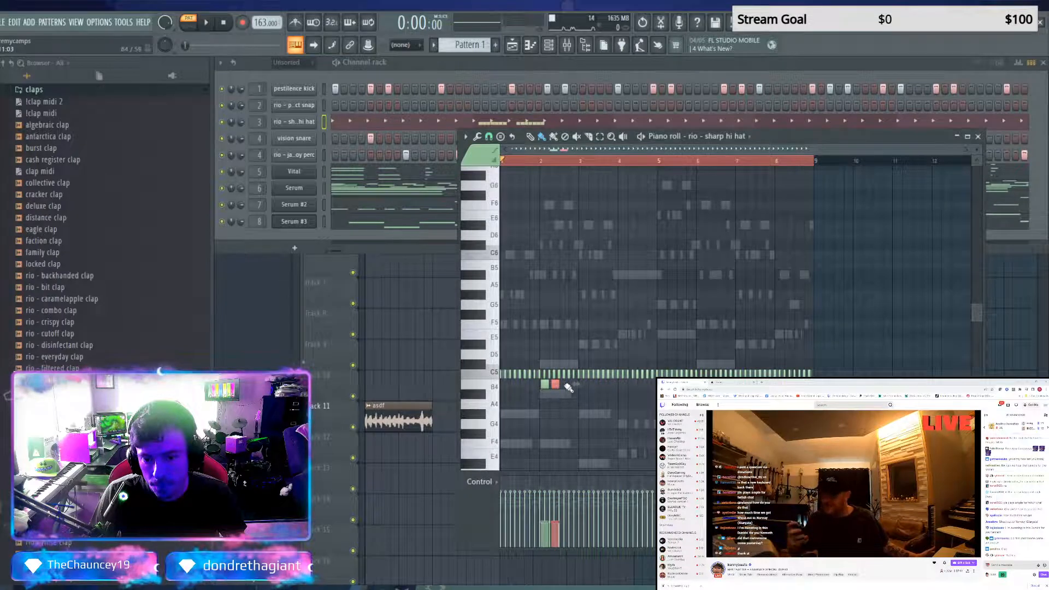
Replace the hi-hat hits and B4 rolls in bar 2 with a falling-velocity C5 roll, play it back and trim its end
mouse_move(541, 374)
left_mouse_down()
mouse_move(576, 375)
mouse_move(535, 386)
mouse_move(557, 376)
left_mouse_up()
right_click(544, 386)
left_click(541, 373)
key("space")
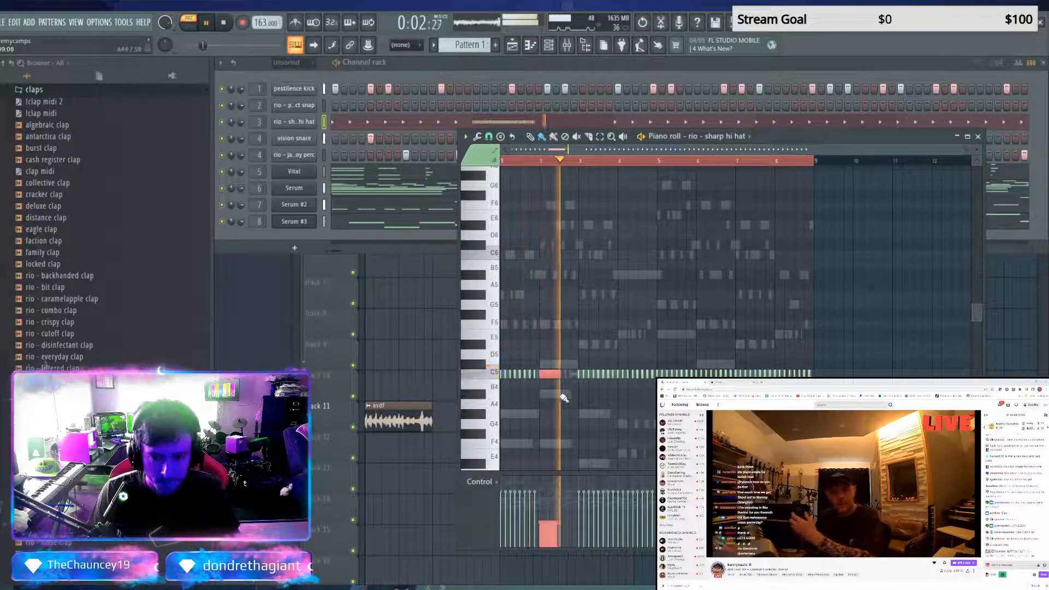
key("space")
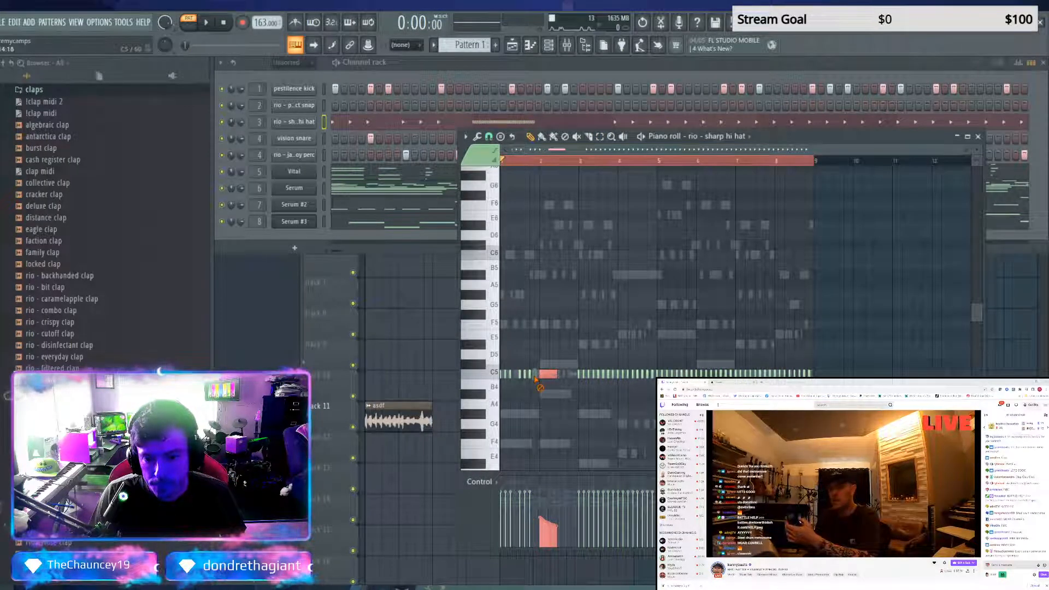
right_click(562, 378)
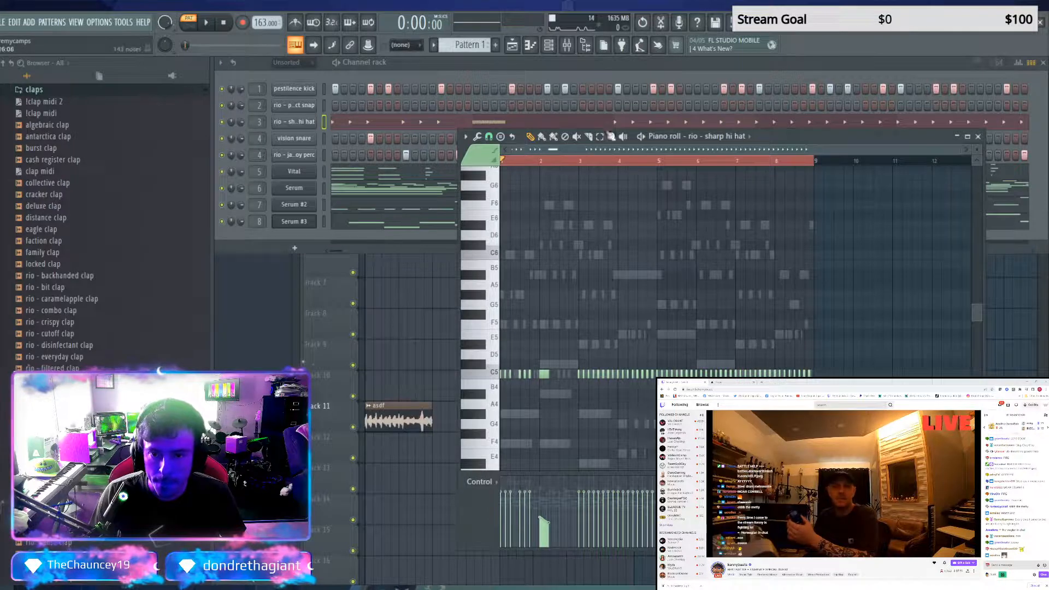
Try placing copies of the bar 1 hi-hat hits after the bar 2 roll and undo the attempts
mouse_move(534, 378)
left_mouse_down()
mouse_move(498, 361)
mouse_move(508, 377)
mouse_move(552, 382)
left_mouse_up()
left_click(531, 137)
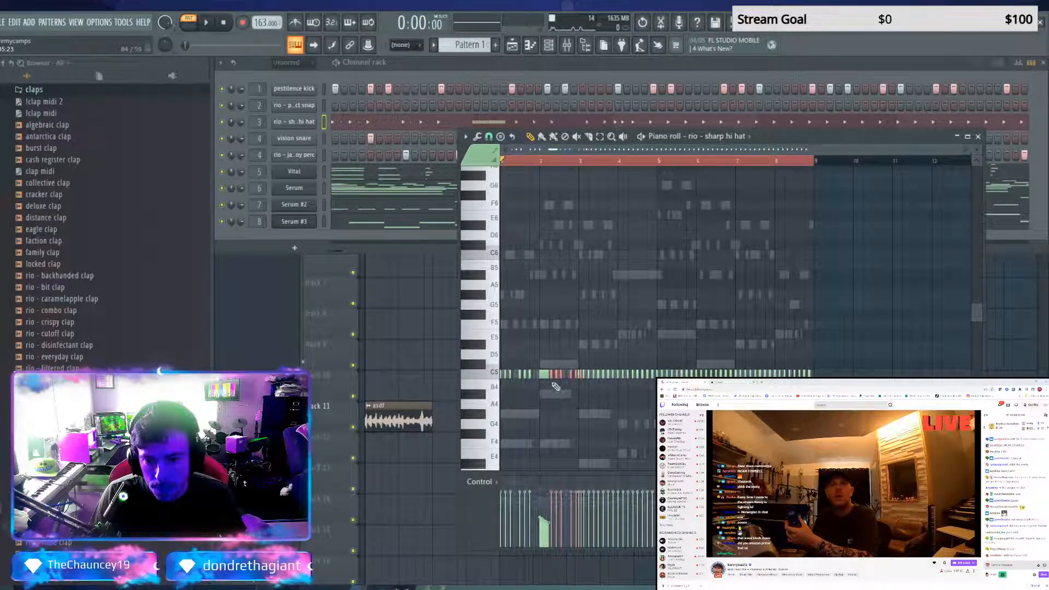
left_click(585, 375)
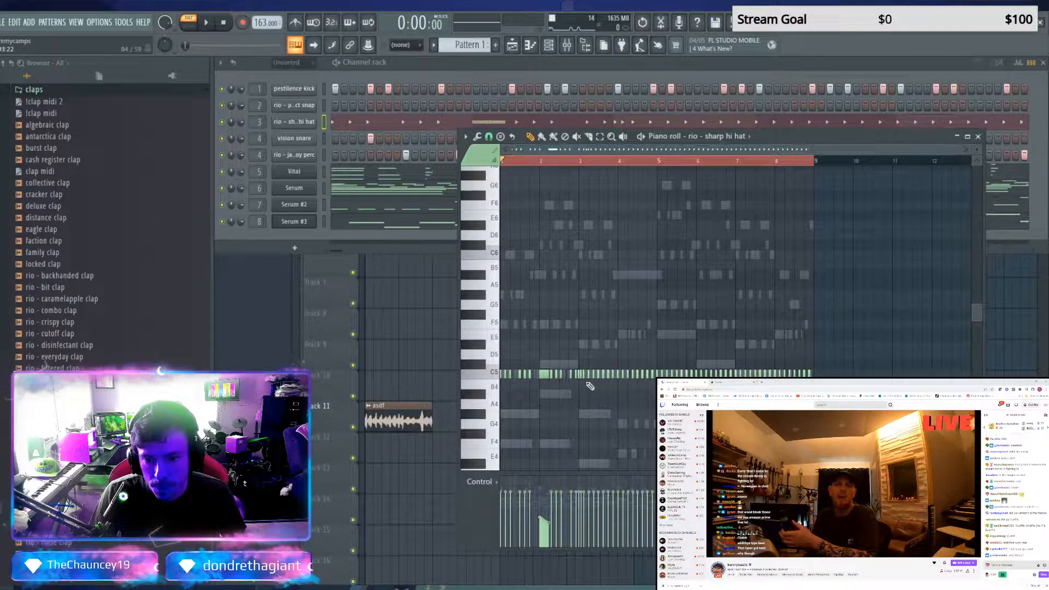
key("ctrl+z")
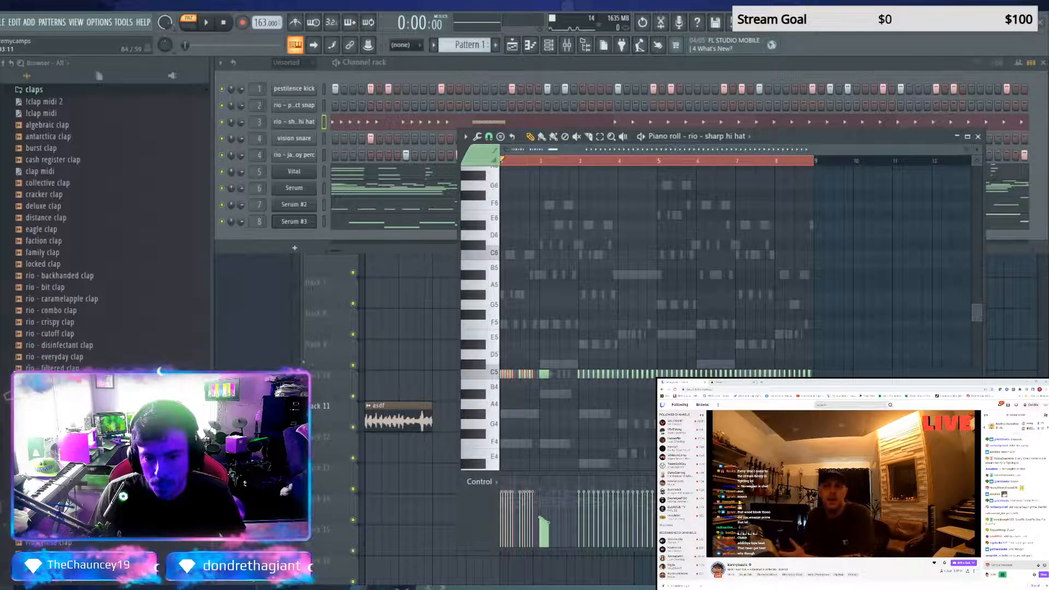
left_click(549, 375)
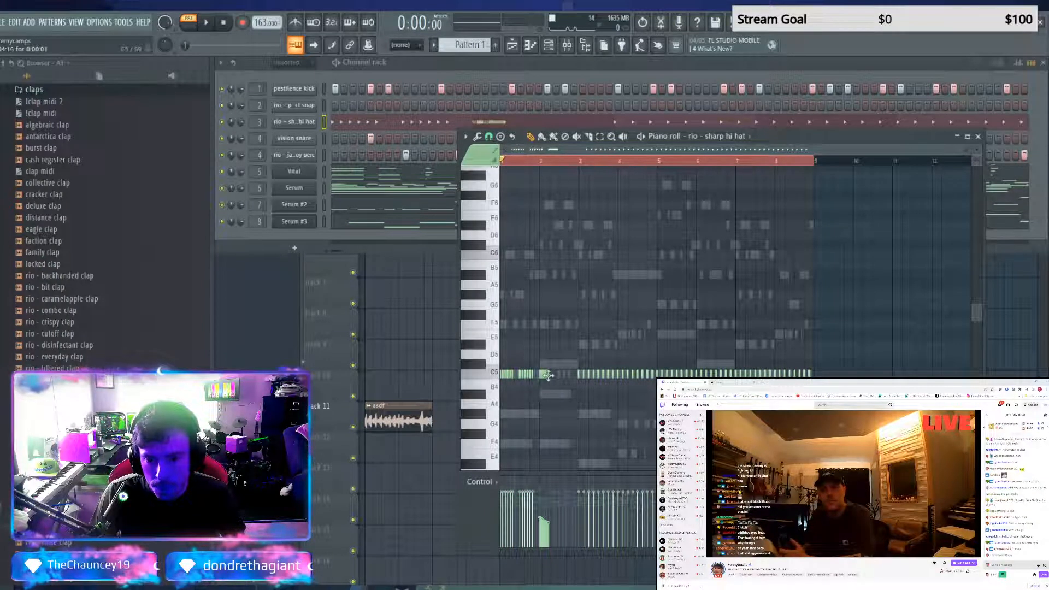
key("ctrl+z")
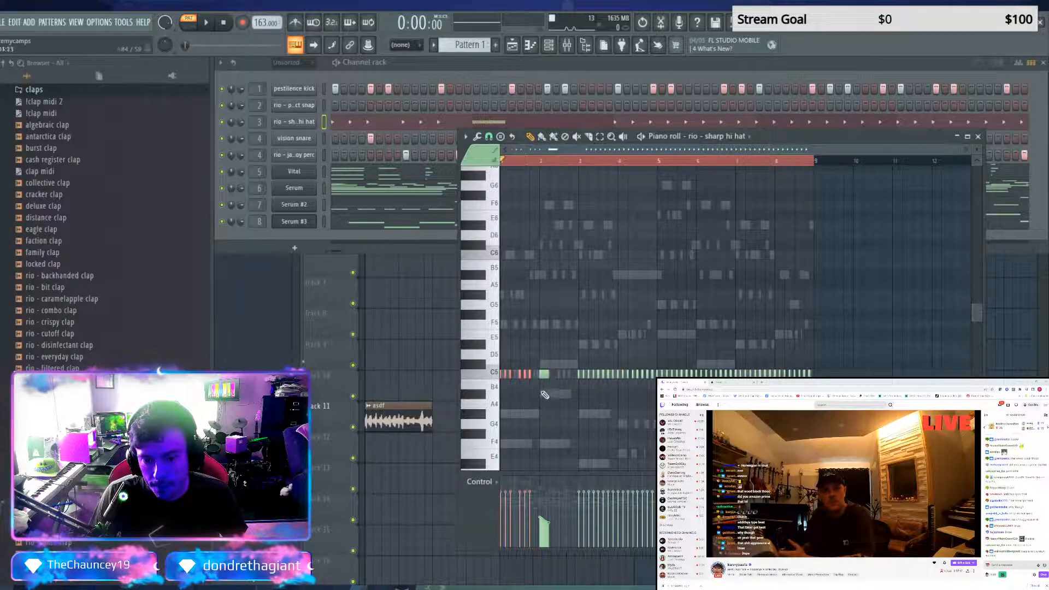
Clear the hi-hat hits from bar 3 onwards and copy the bar 1 hits to just after the bar 2 roll
mouse_move(582, 392)
left_mouse_down()
mouse_move(614, 375)
mouse_move(814, 376)
mouse_move(724, 375)
left_mouse_up()
mouse_move(501, 365)
left_mouse_down("ctrl")
mouse_move(537, 387)
mouse_move(503, 376)
mouse_move(559, 380)
left_mouse_up("ctrl")
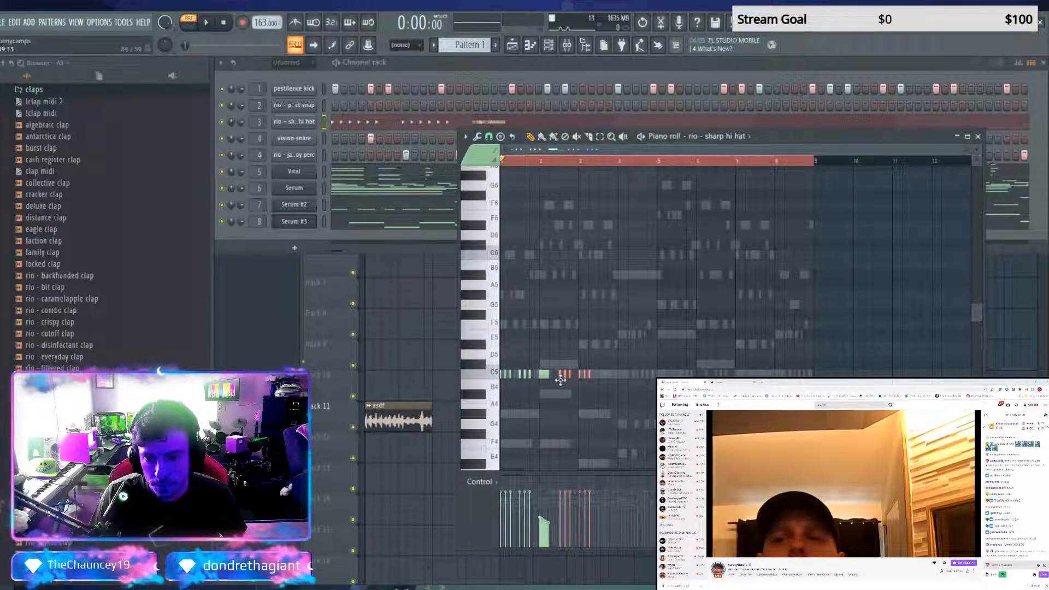
left_click_drag(560, 380, 559, 380, "shift")
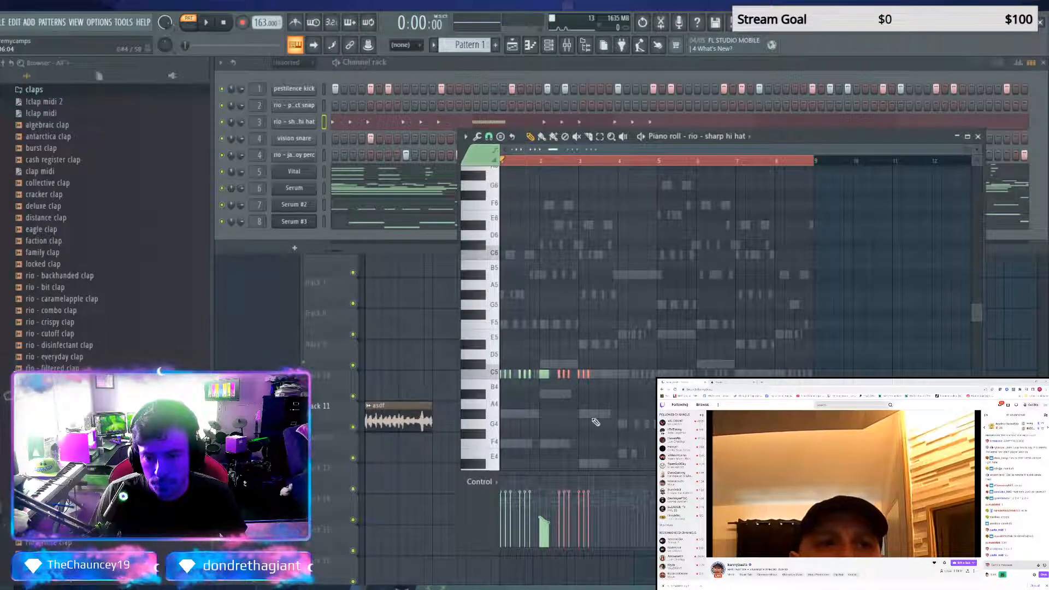
Copy the whole hi-hat phrase to the start of bar 5 and play the pattern to check it
key("ctrl+a")
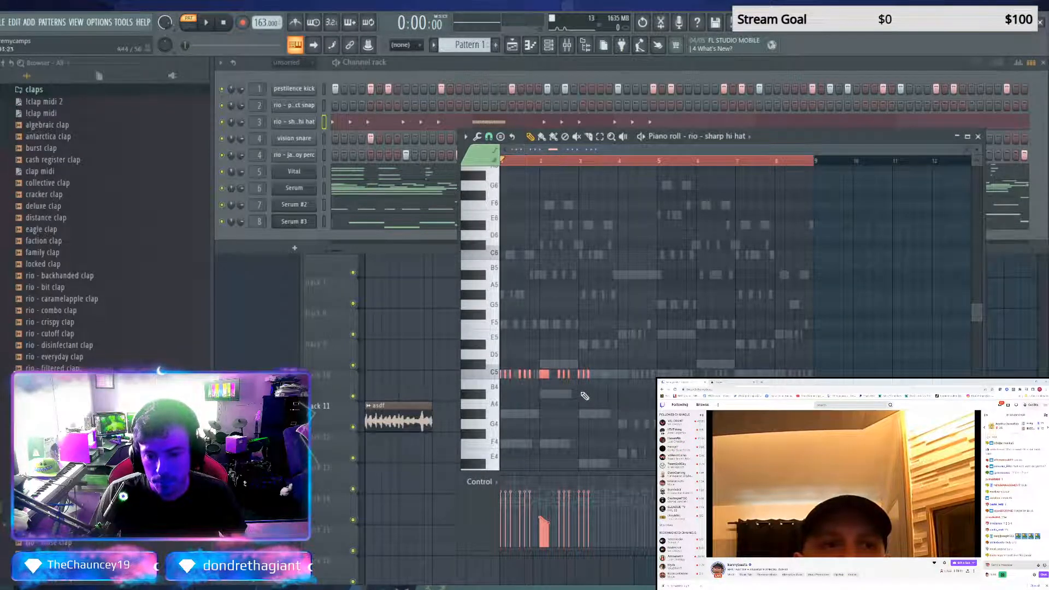
left_click_drag(518, 376, 661, 372, "shift")
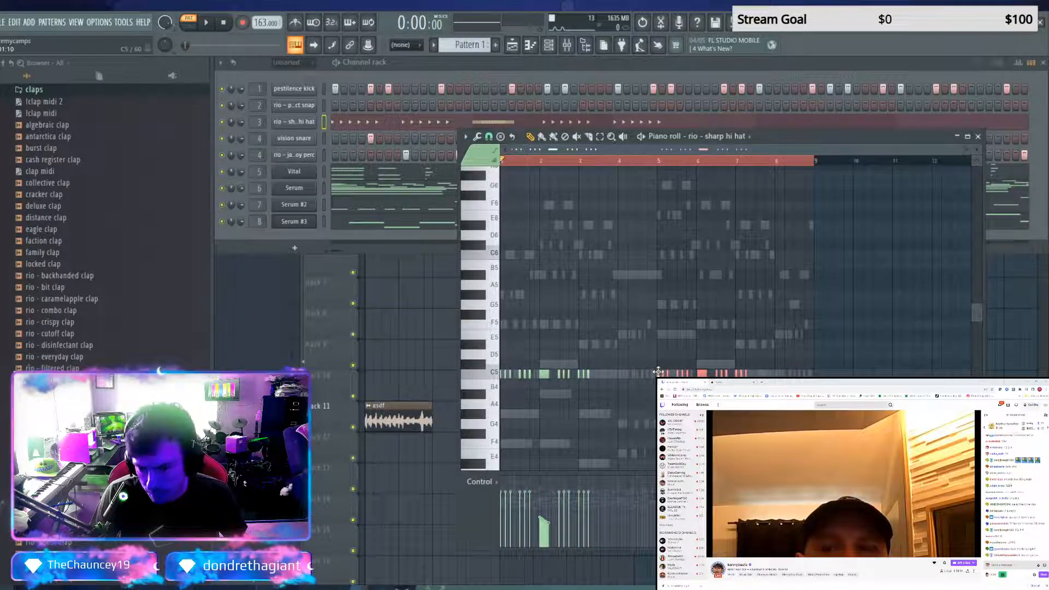
key("space")
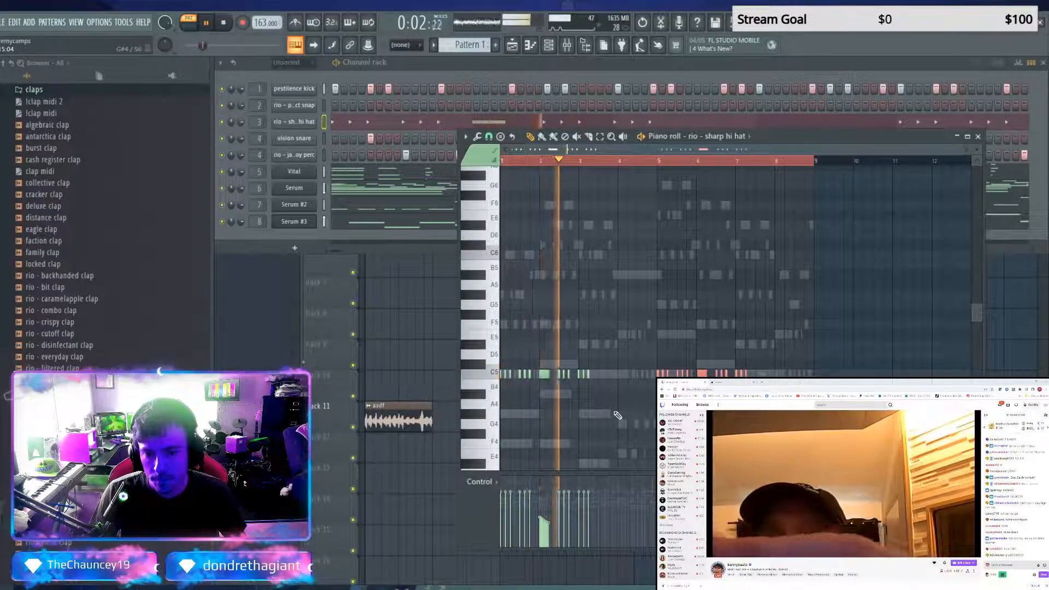
key("space")
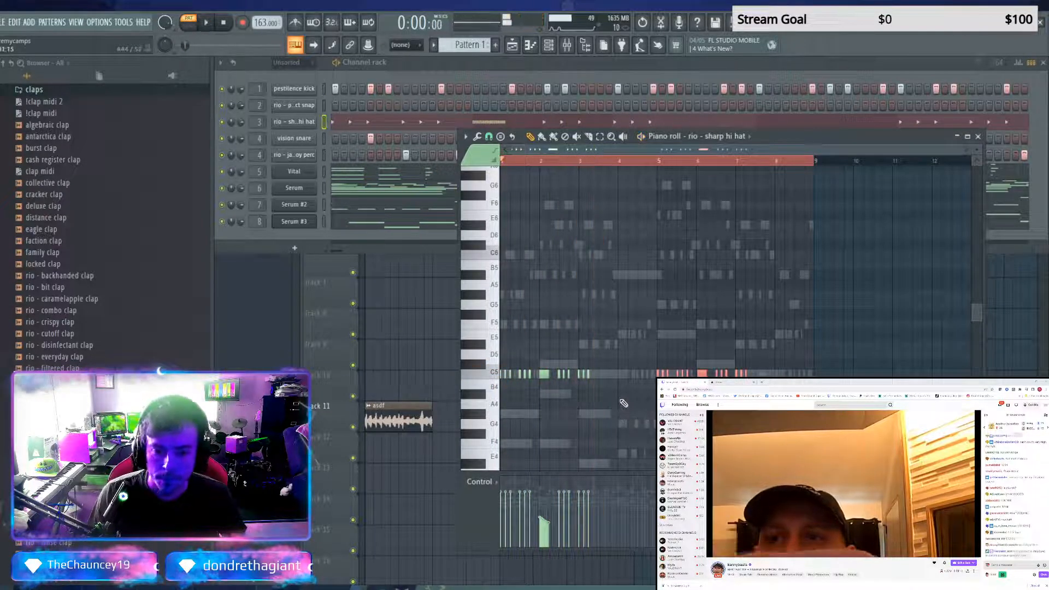
Try a run of softer C5 hi-hat hits in the second half of bar 3
left_click(601, 376)
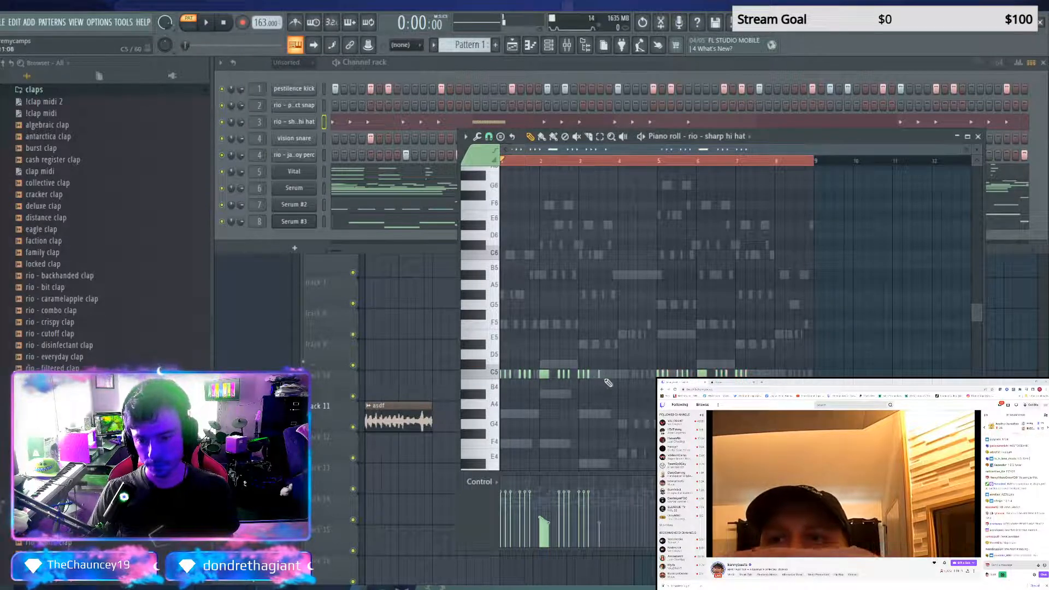
left_click(605, 376)
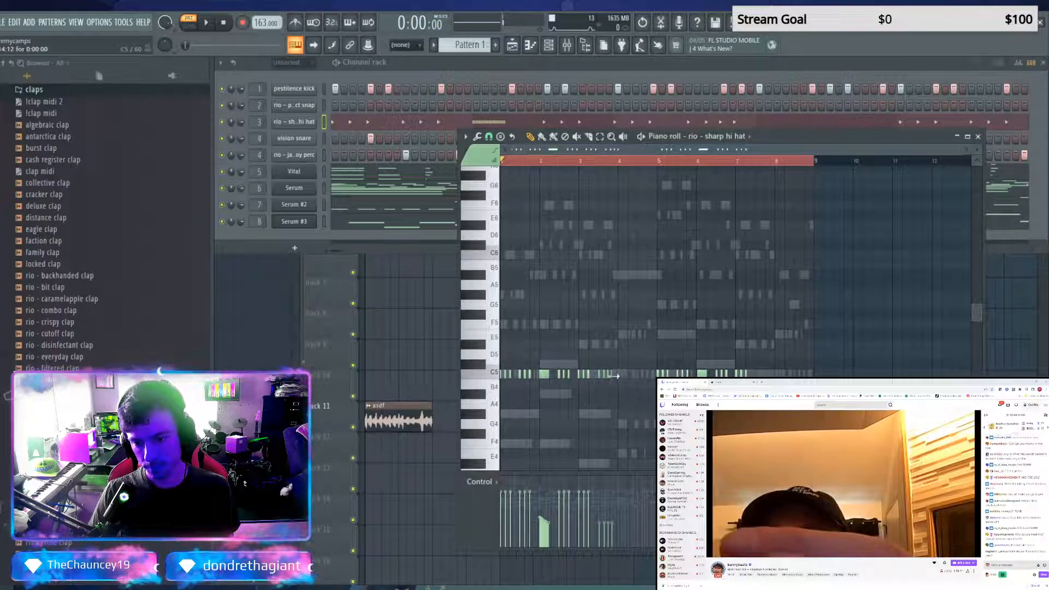
left_click_drag(612, 375, 614, 376)
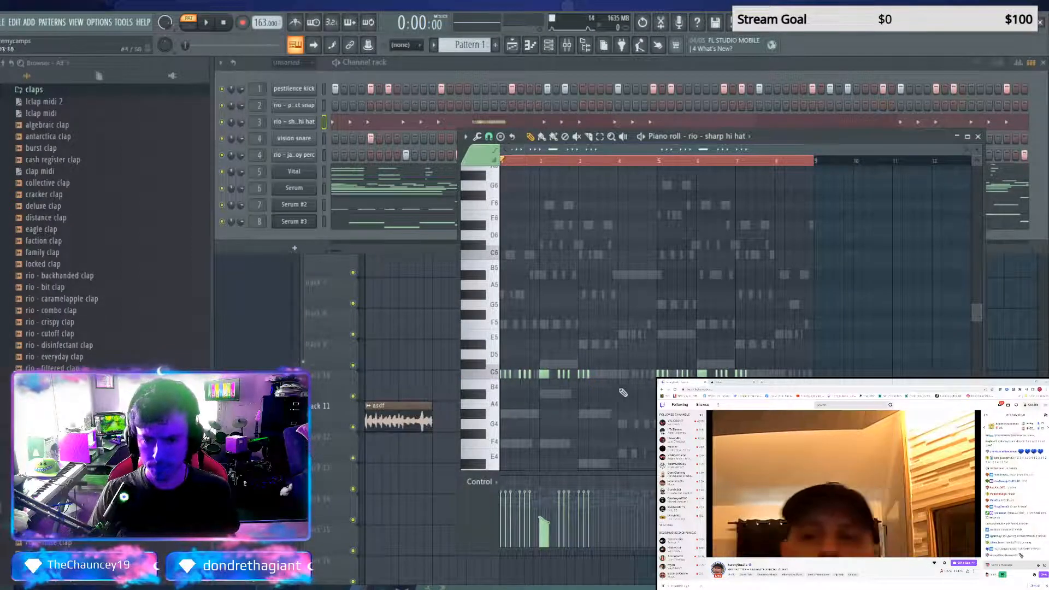
Place a copy of all hi-hat notes from the middle of bar 3 and delete the overlapping hits at the start of bar 5
left_click_drag(789, 361, 598, 372)
key("ctrl+v")
key("shift+Right")
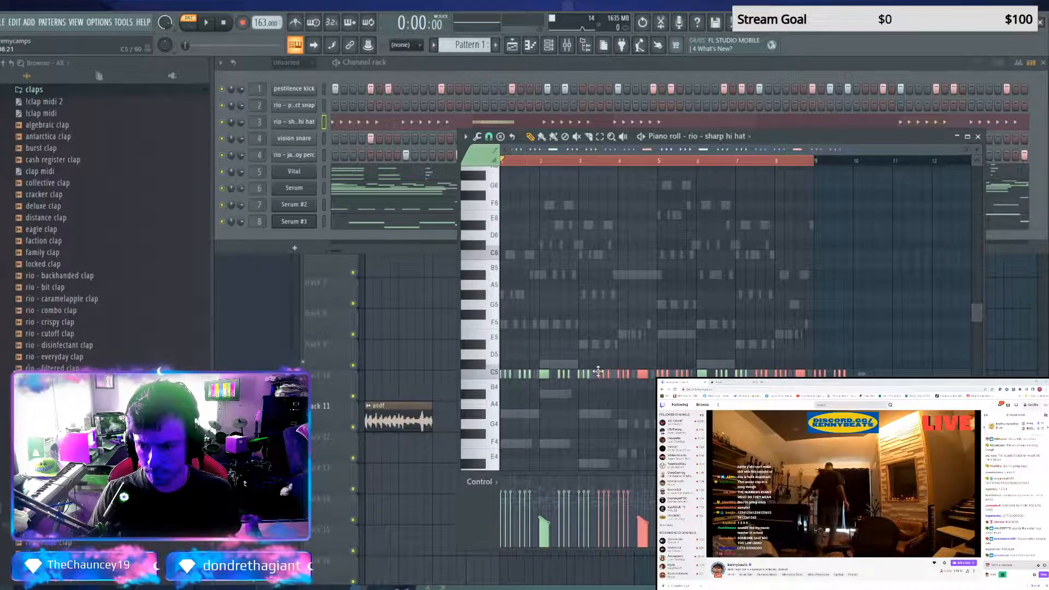
scroll(599, 377, "up", 2)
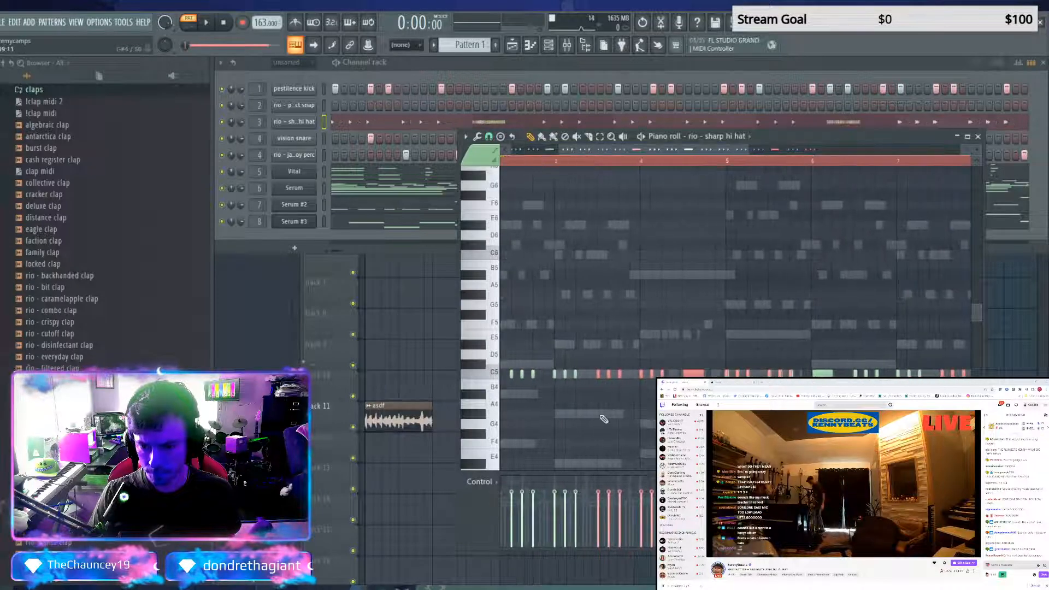
scroll(599, 384, "right", 4)
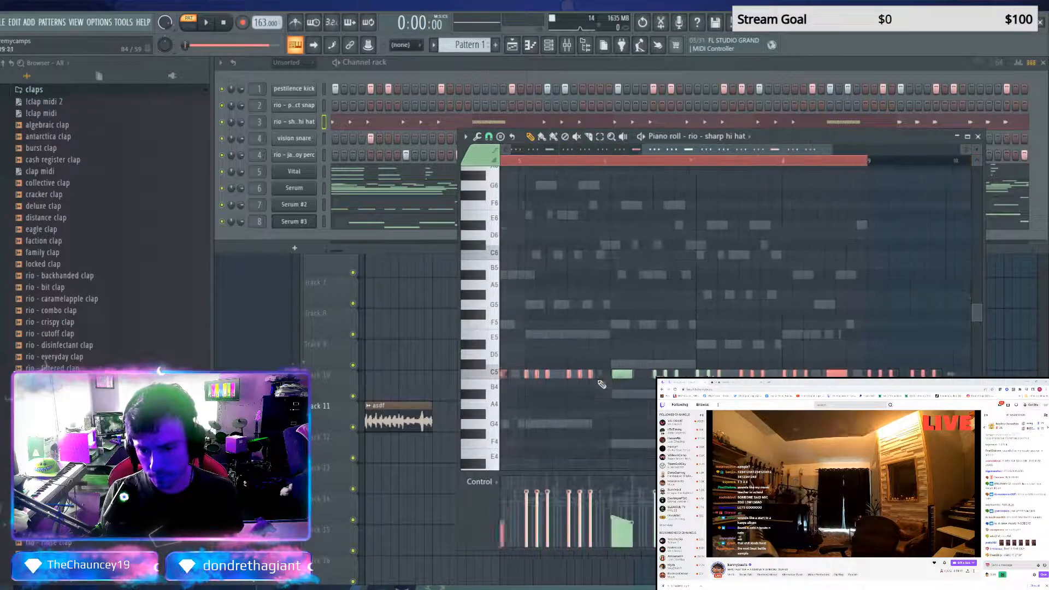
scroll(604, 396, "down", 3)
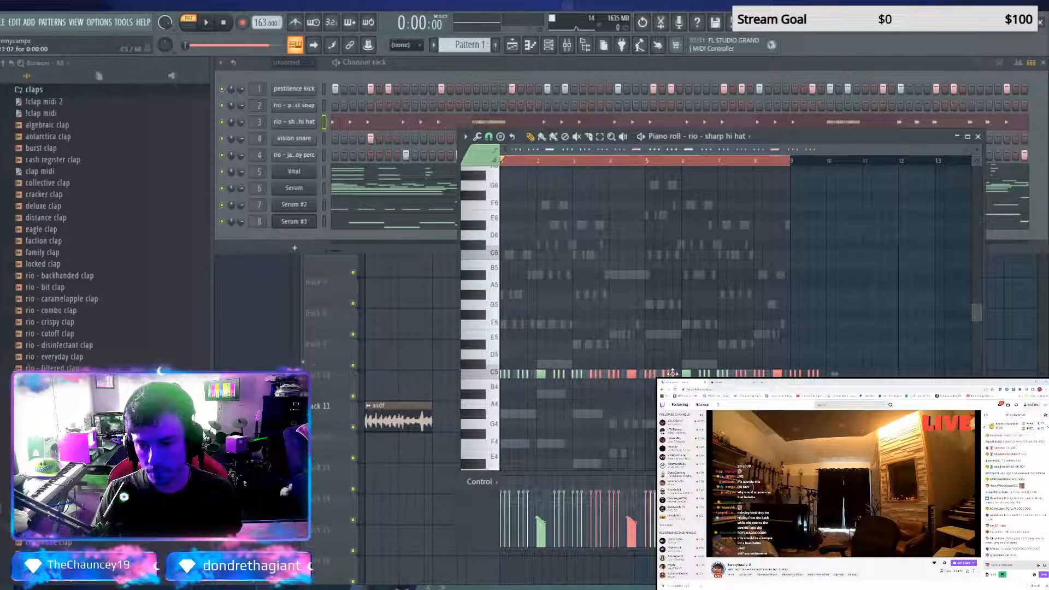
right_click(645, 376)
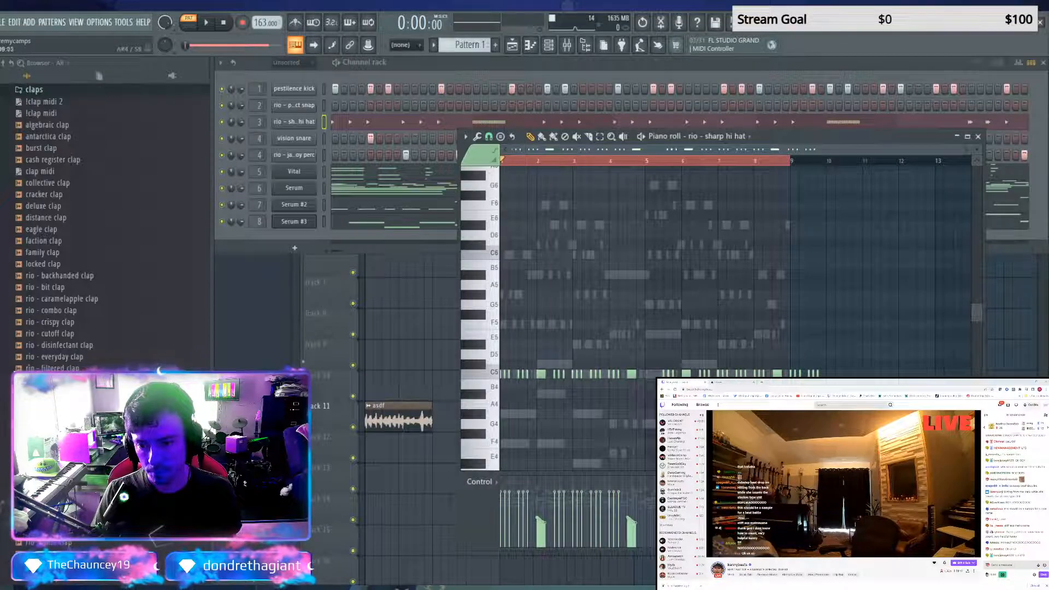
Delete the hi-hat hits that run past the end of bar 8 and play the pattern briefly
key("ctrl+z")
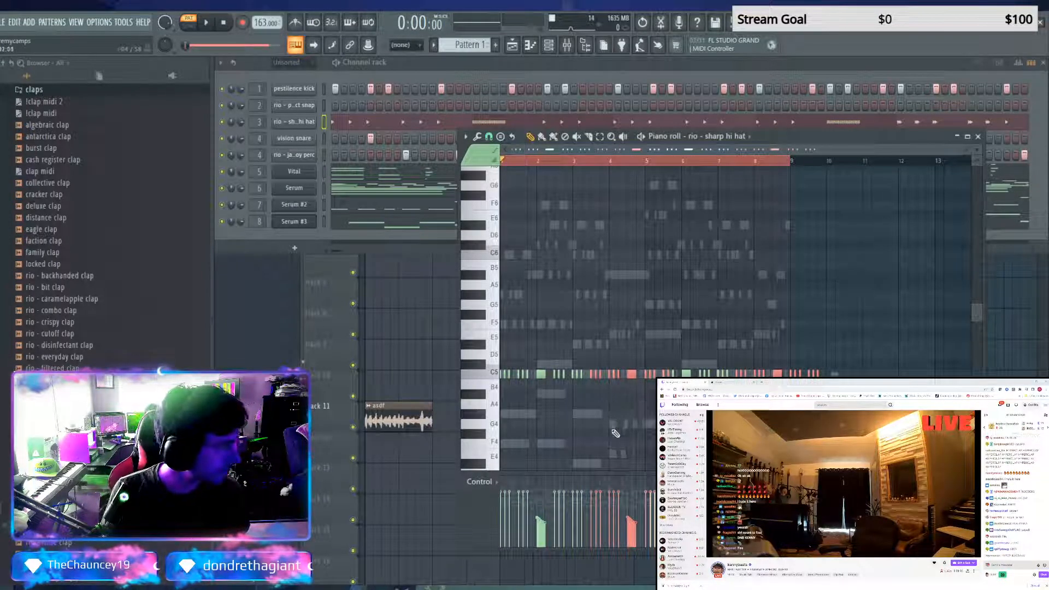
scroll(615, 433, "up", 4)
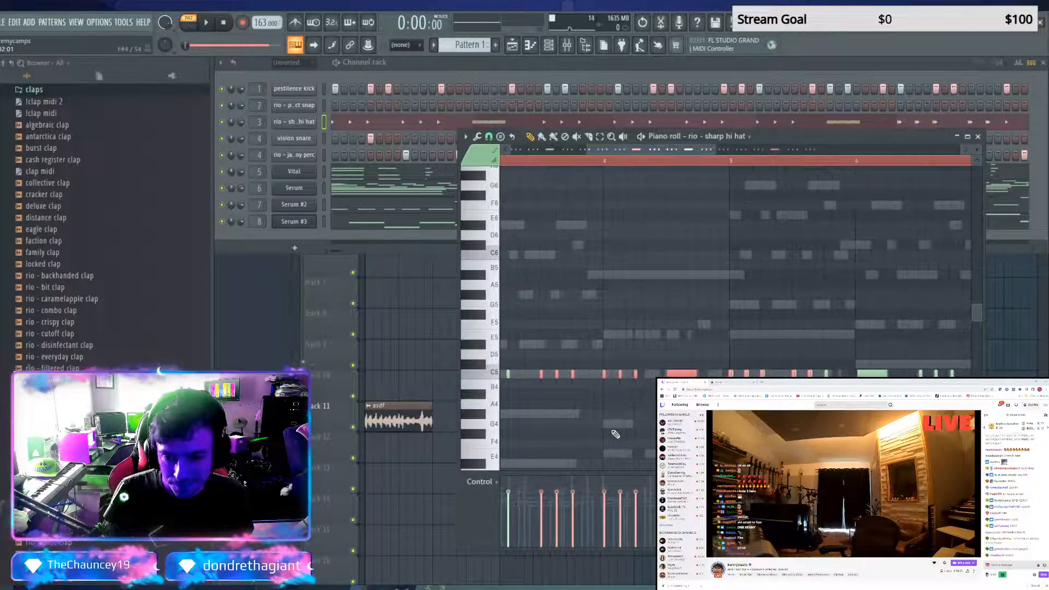
scroll(614, 433, "down", 3)
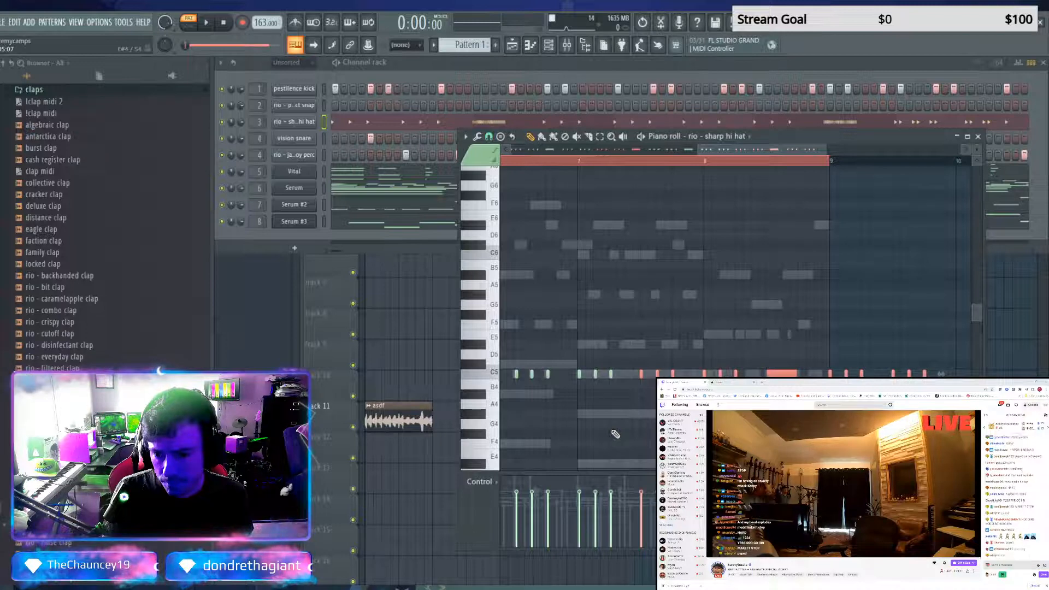
key("ctrl+Down")
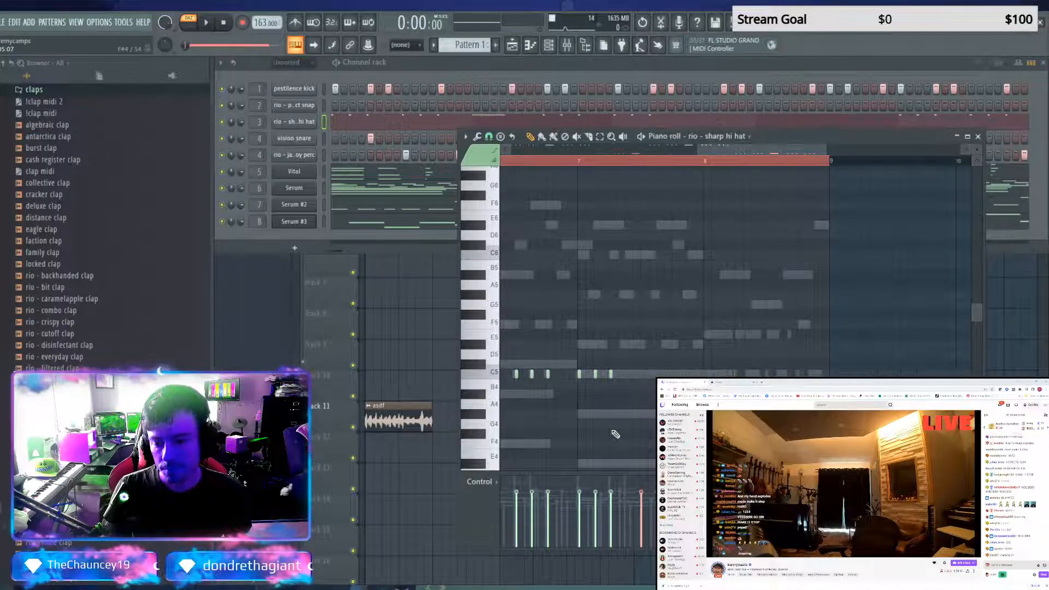
key("ctrl+Up")
scroll(614, 434, "down", 3)
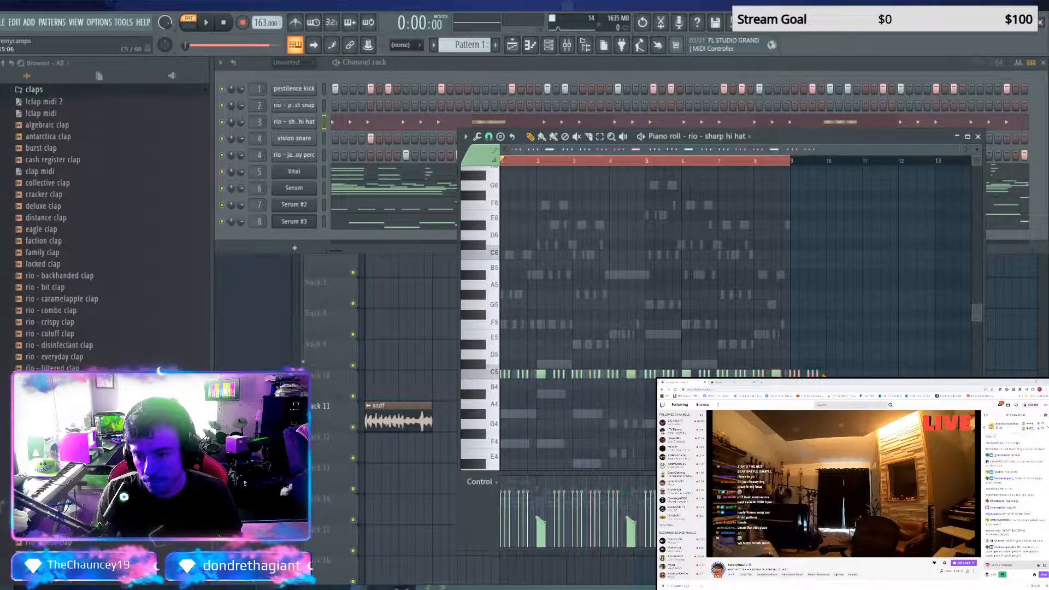
right_click(811, 374)
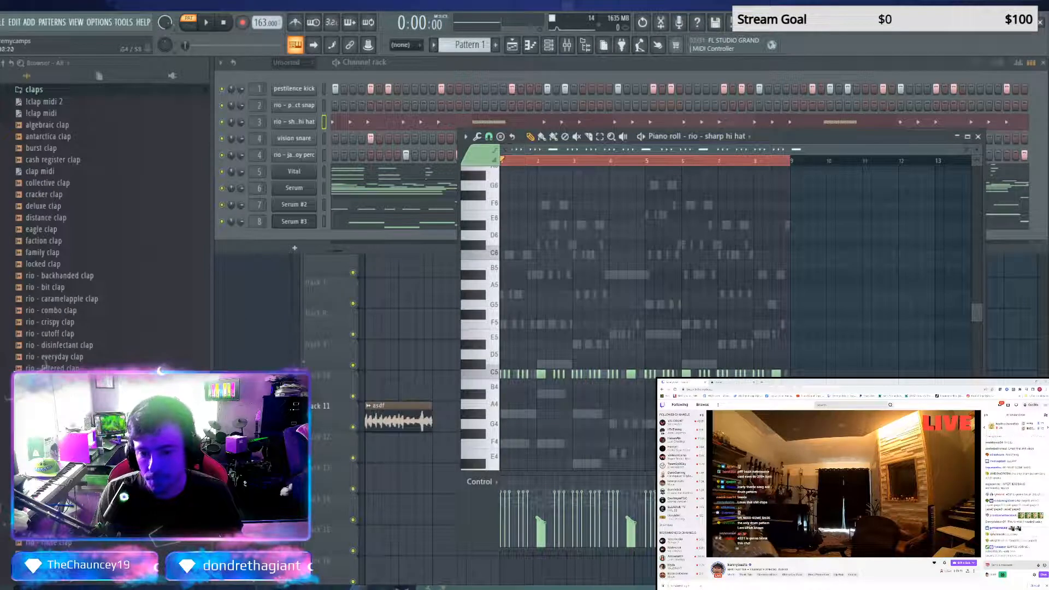
key("space")
key("space")
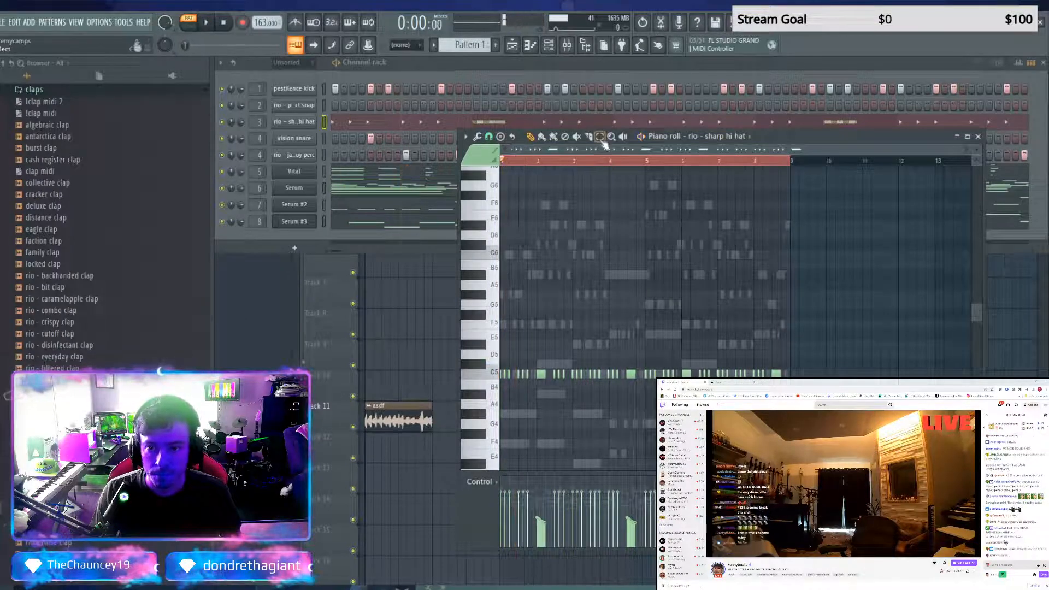
Try extra hi-hat hits at E5 and F5 early in bar 4, copy them to the end of the bar and play the result
left_click(530, 137)
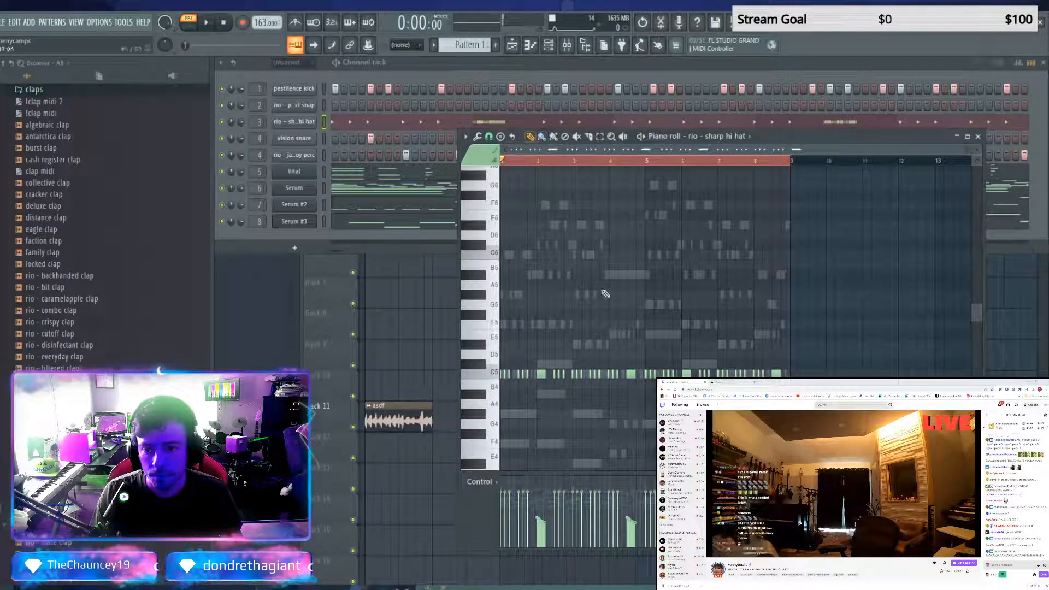
left_click(620, 343)
left_click_drag(621, 343, 622, 323)
left_click(622, 345)
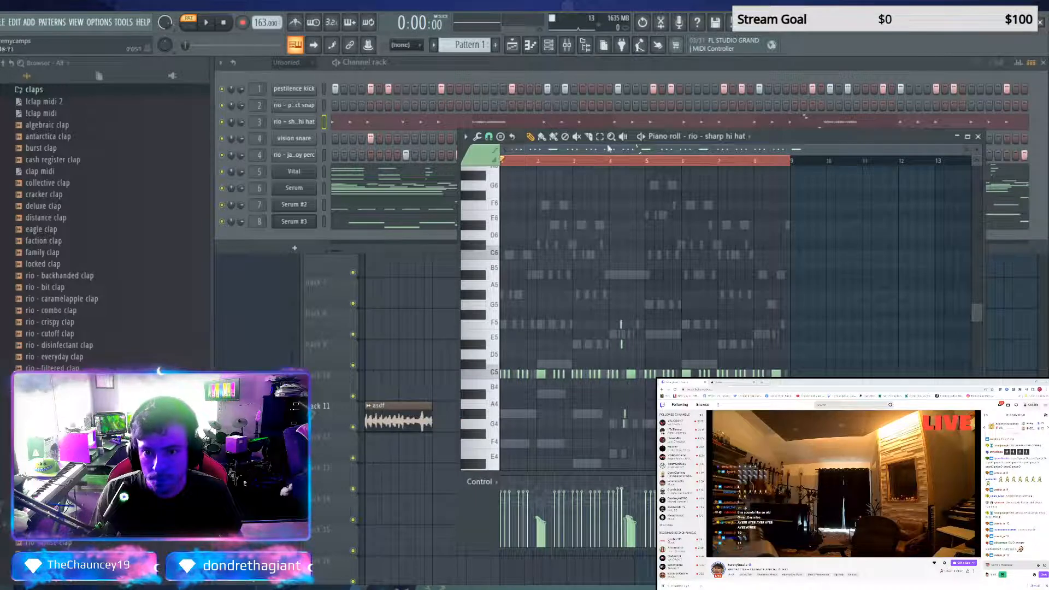
left_click_drag(639, 310, 615, 352)
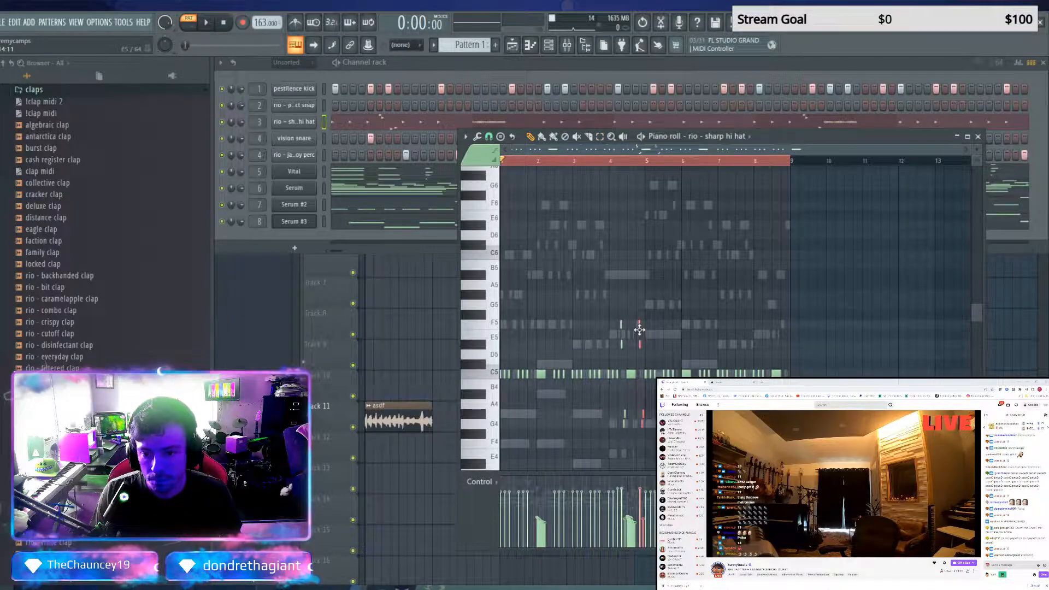
key("space")
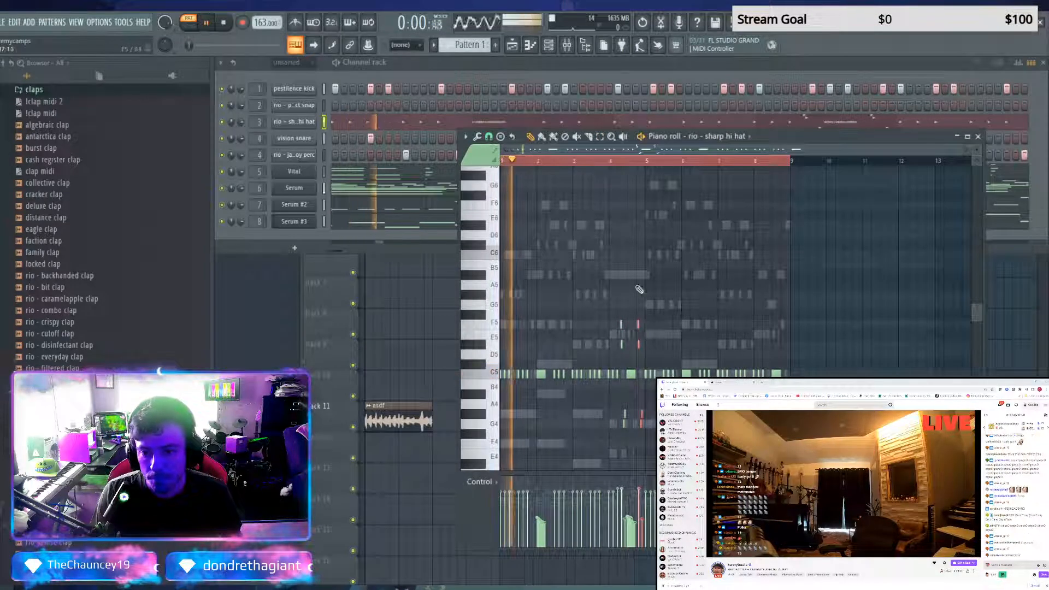
left_click(609, 160)
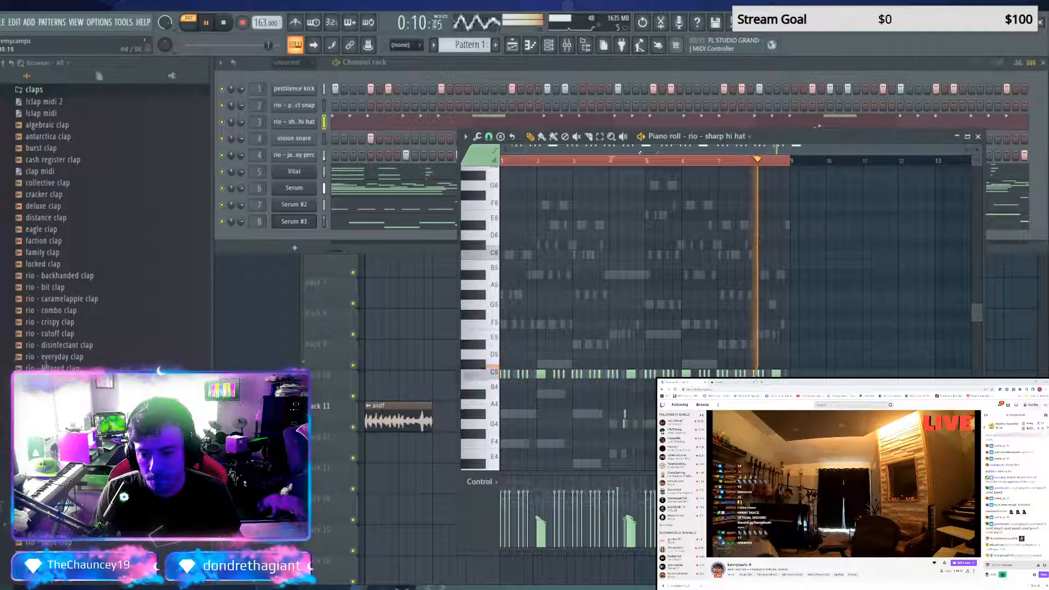
key("space")
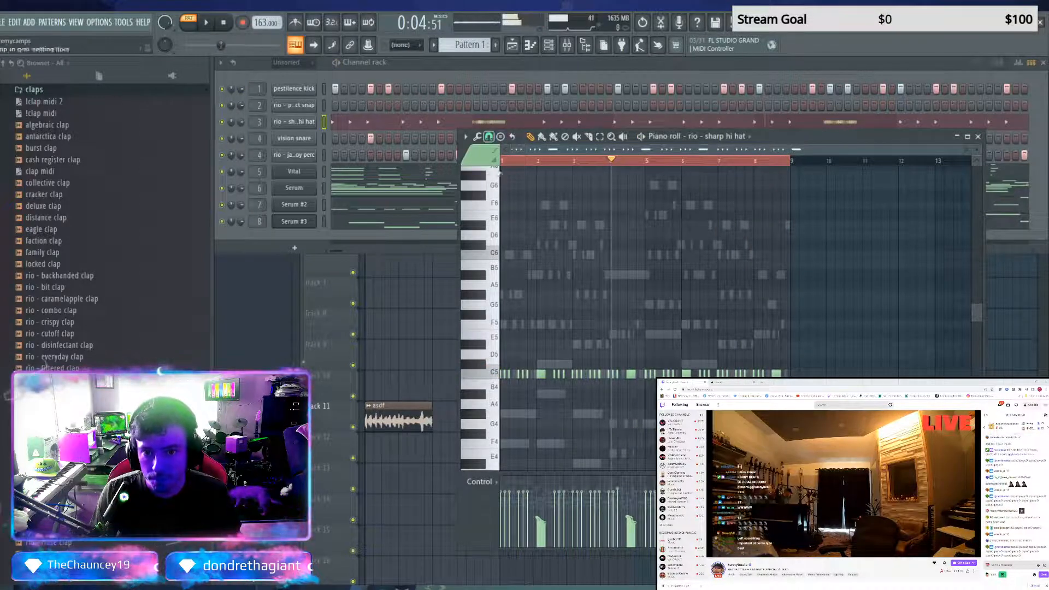
Turn the bar 4 hi-hat roll into a run climbing from G4 to B4, copy it to bar 8 and play it
key("b")
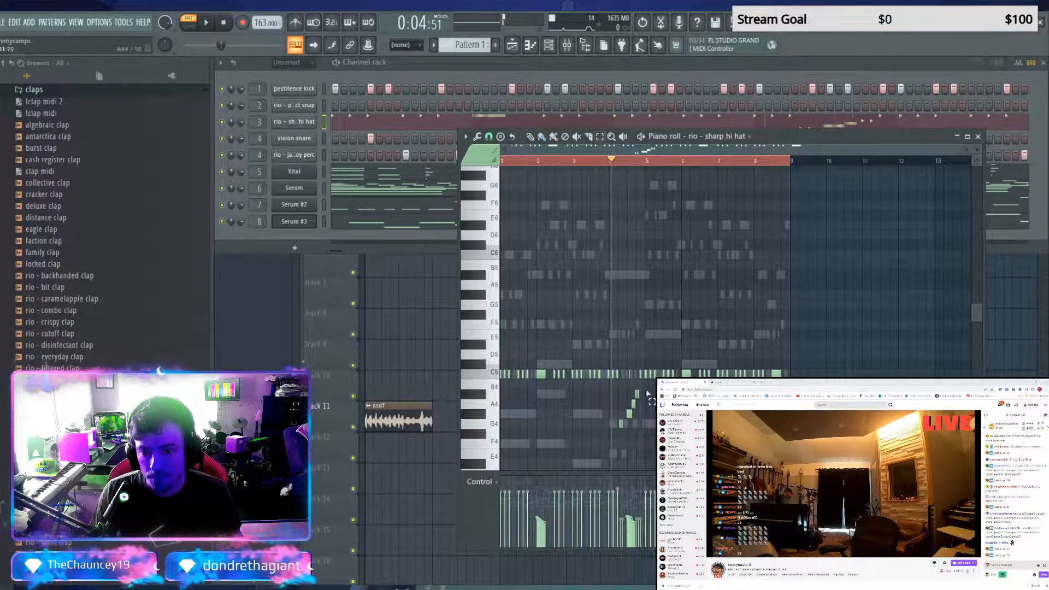
left_click_drag(645, 390, 617, 434)
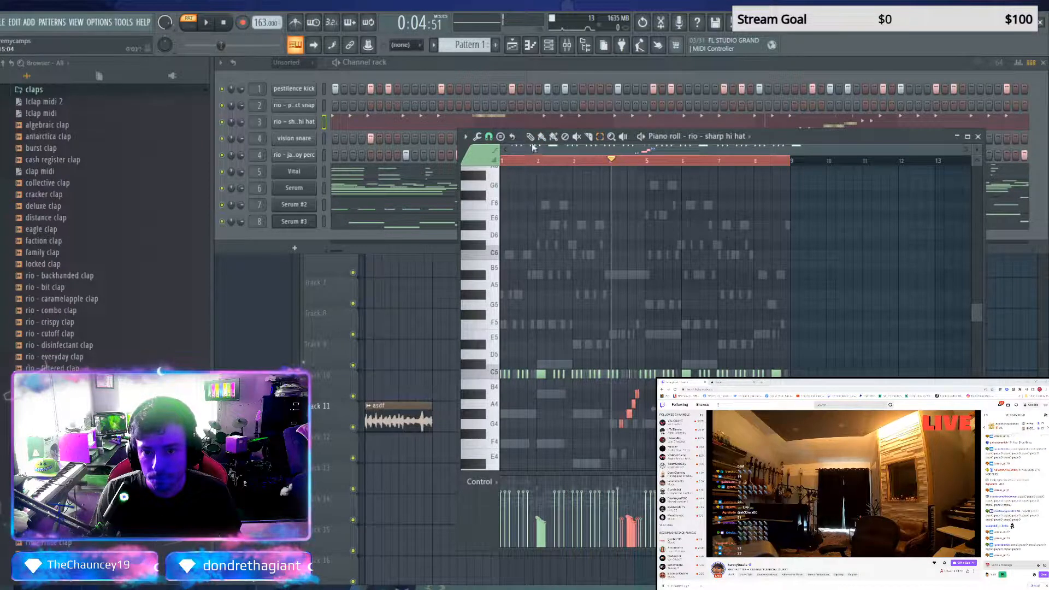
key("ctrl+v")
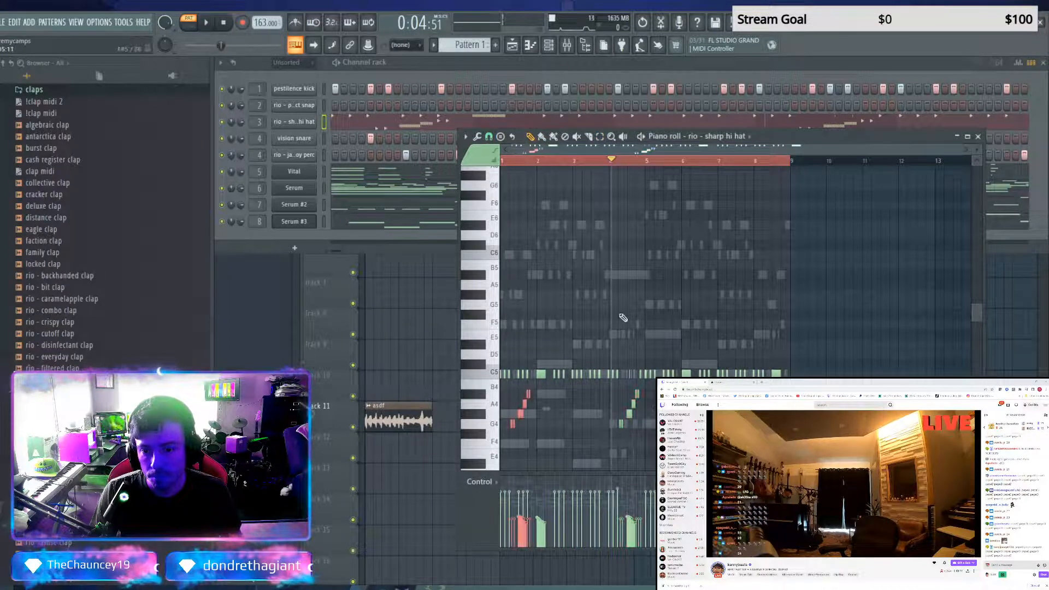
key("space")
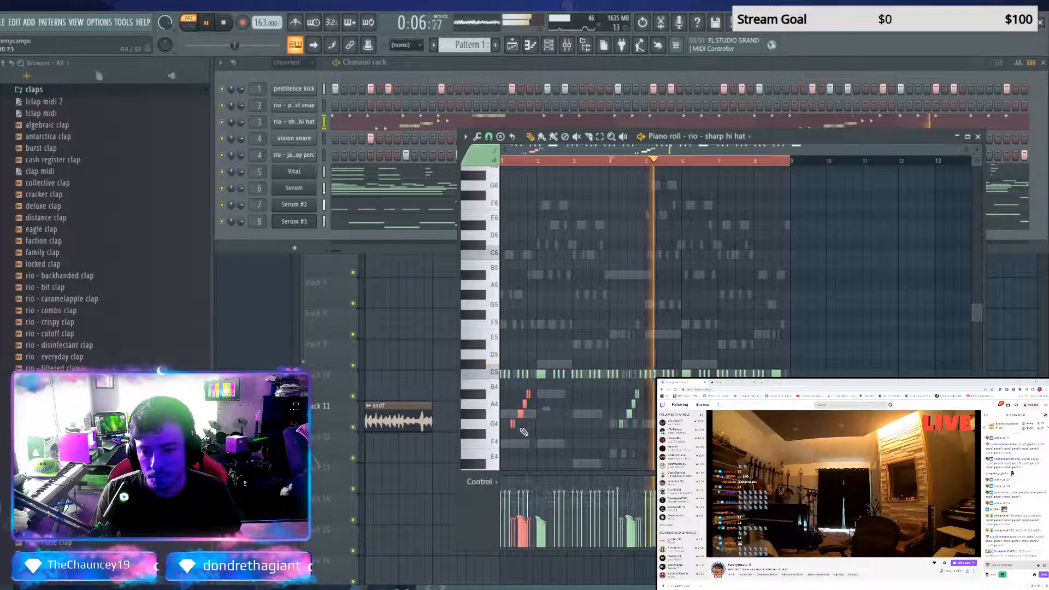
left_click_drag(521, 414, 739, 414)
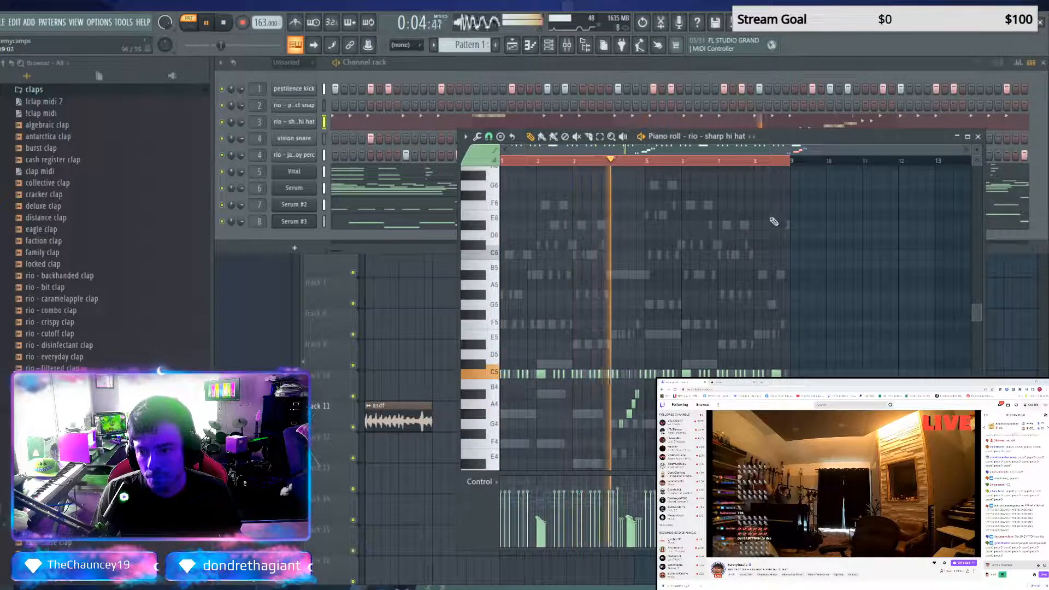
left_click(768, 160)
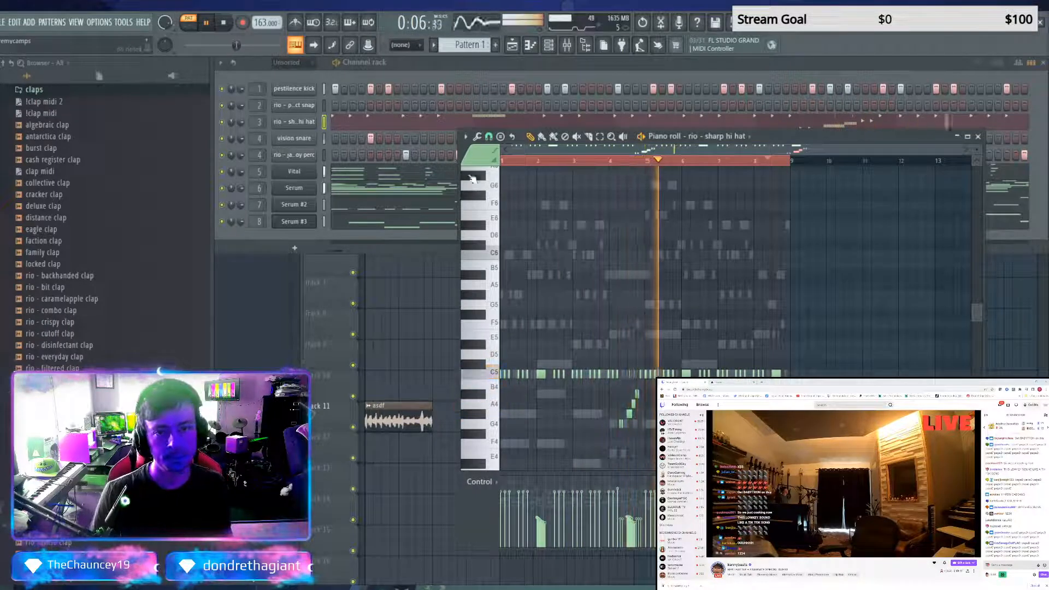
key("space")
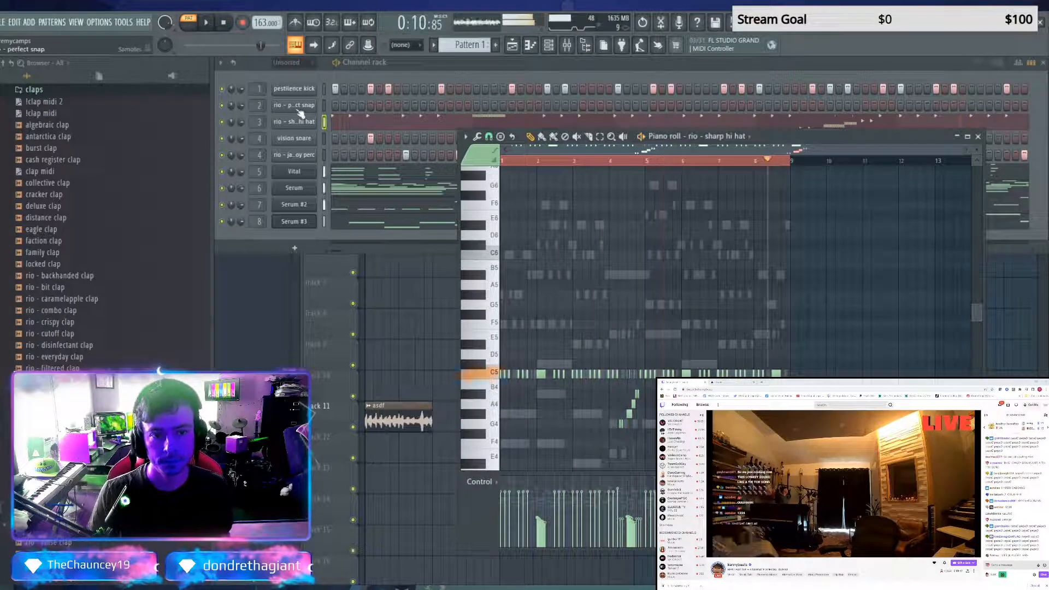
Add rio - perfect snap hits on the fifth step of each of the first four bars
left_click(370, 106)
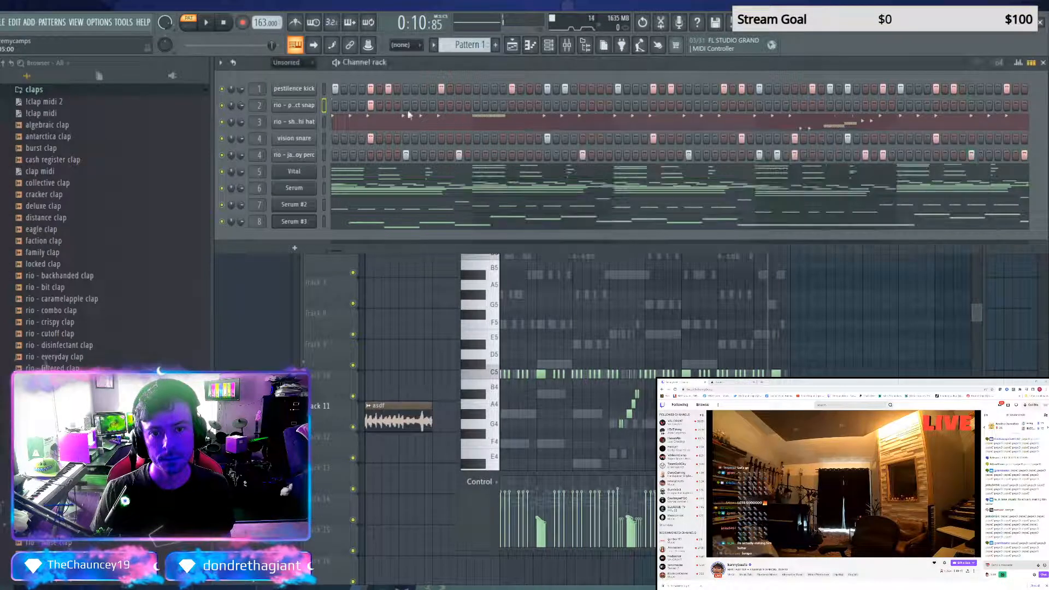
left_click(653, 106)
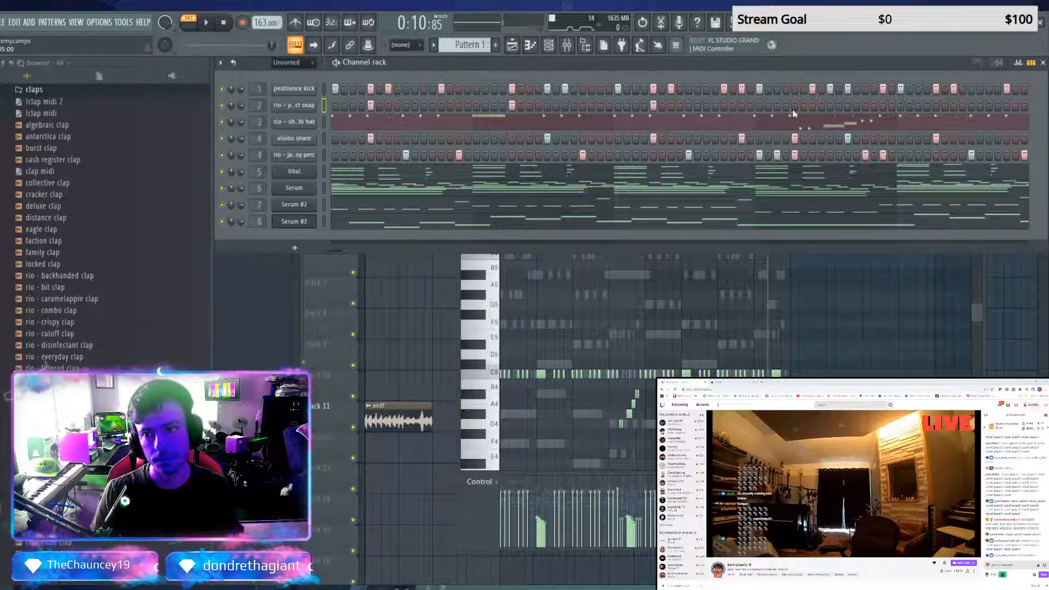
left_click(795, 106)
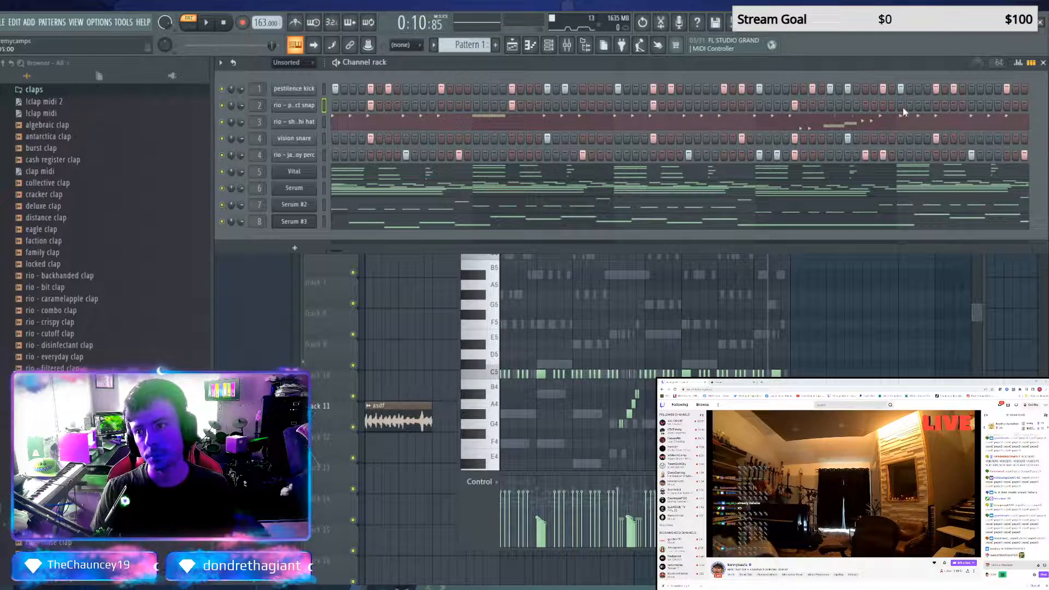
Copy the four snap hits to bars 5 to 8, play the pattern and return to the playlist
key("F7")
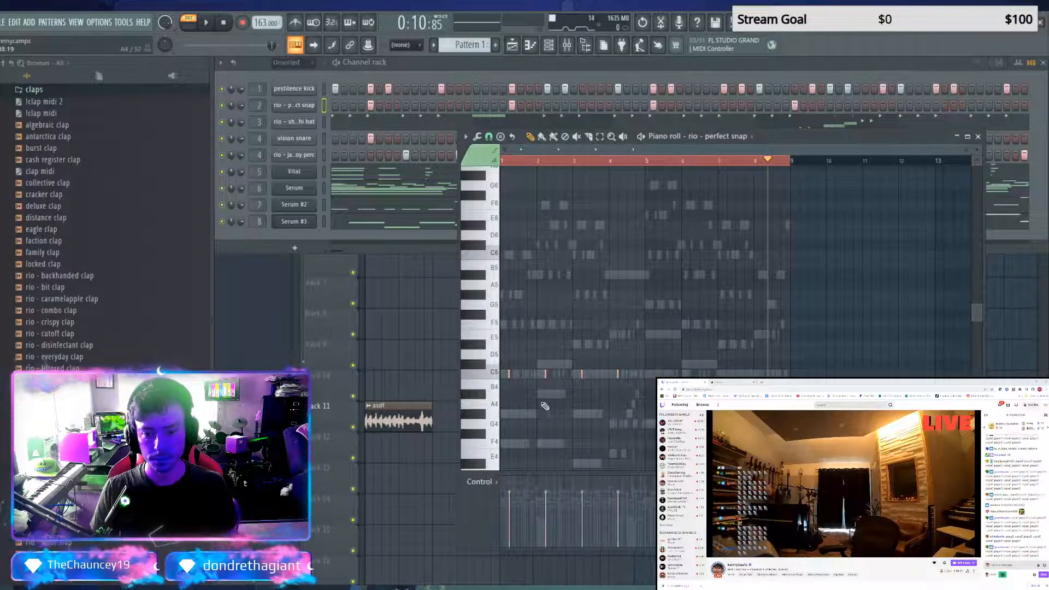
key("ctrl+a")
left_click_drag(508, 375, 590, 382, "shift")
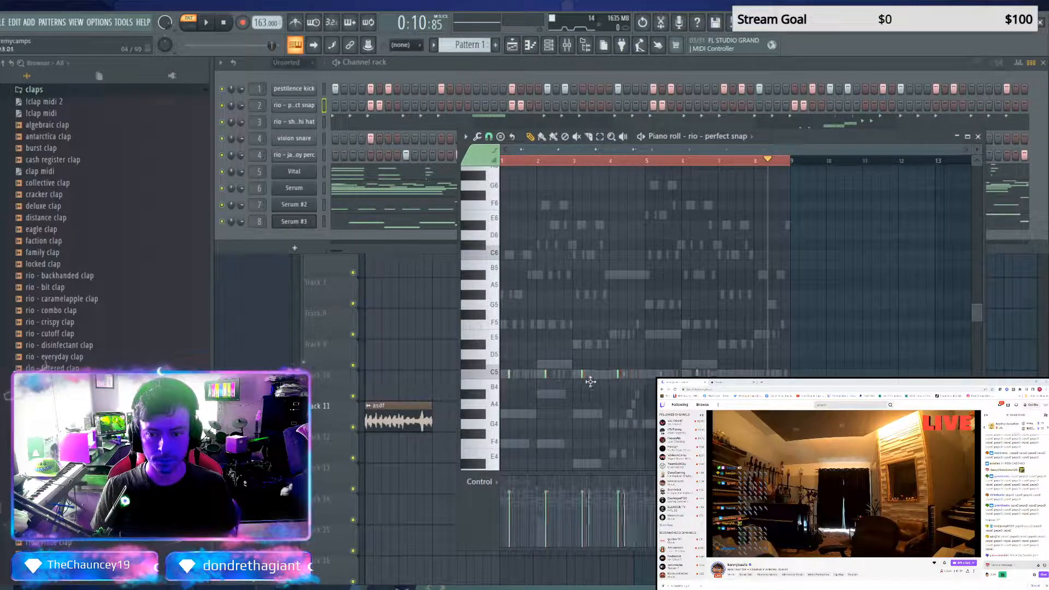
left_click_drag(654, 381, 650, 381)
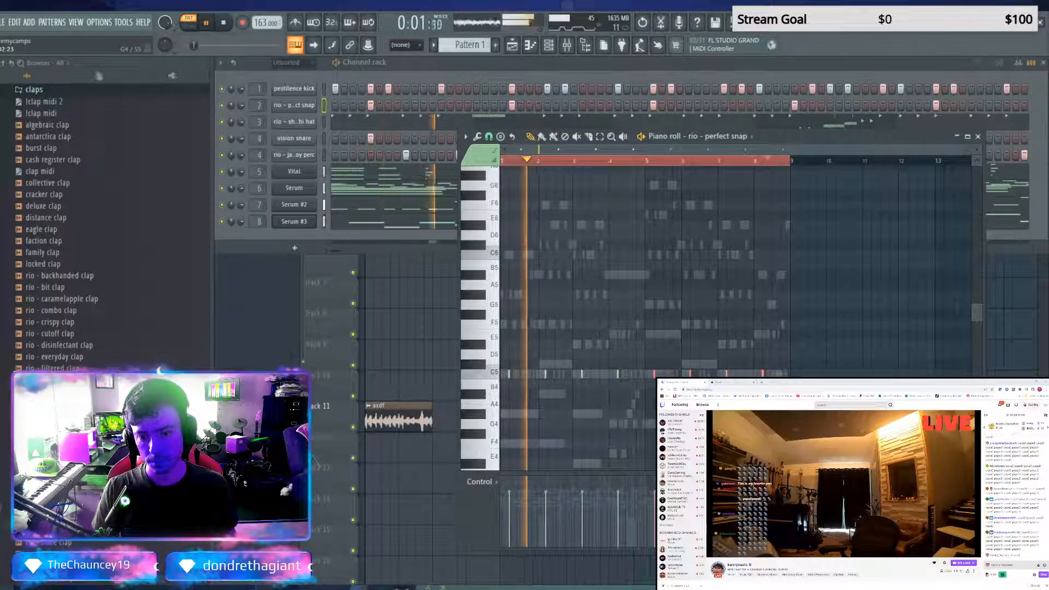
left_click(977, 138)
right_click(557, 351)
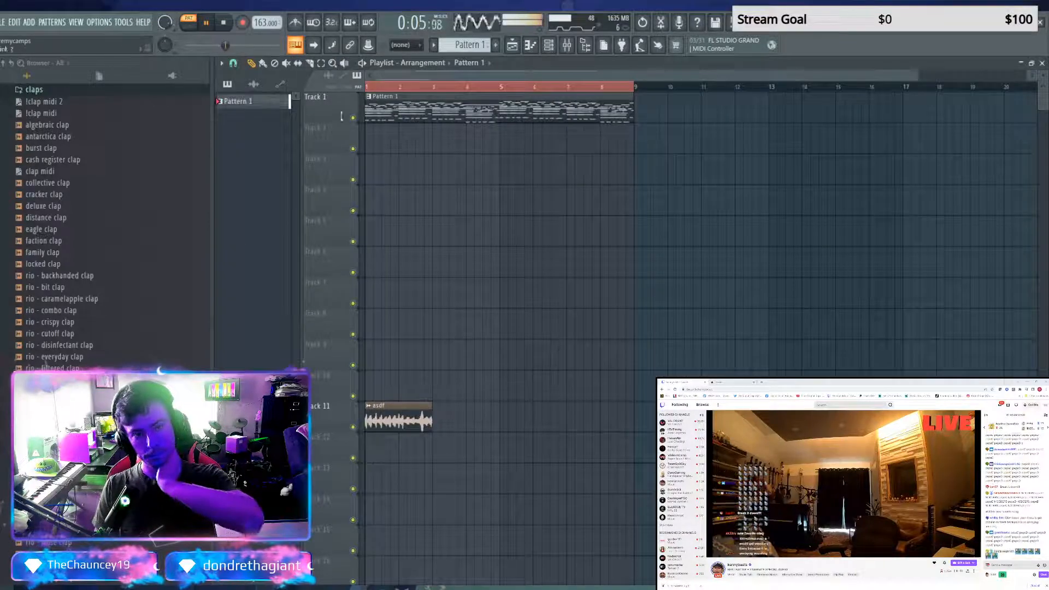
left_click(225, 23)
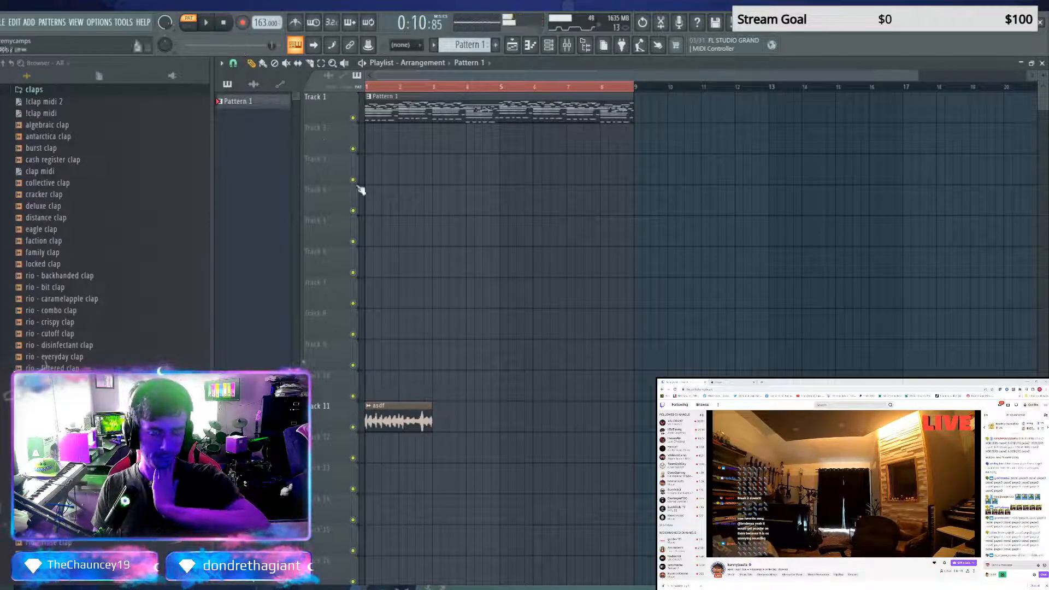
Open the 808s folder in the sample browser
scroll(142, 246, "up", 6)
left_click(61, 286)
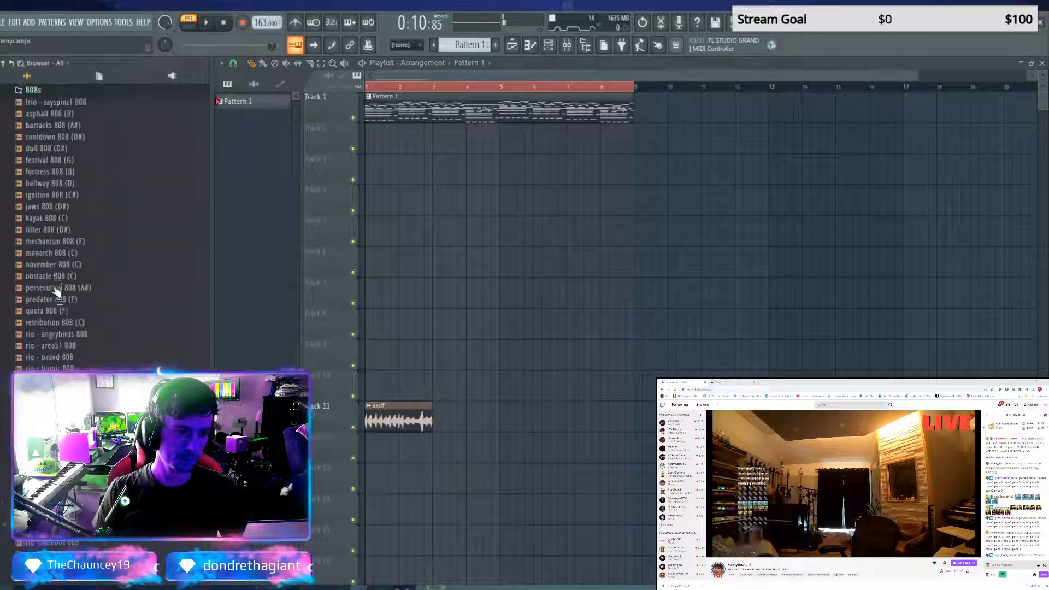
left_click(64, 264)
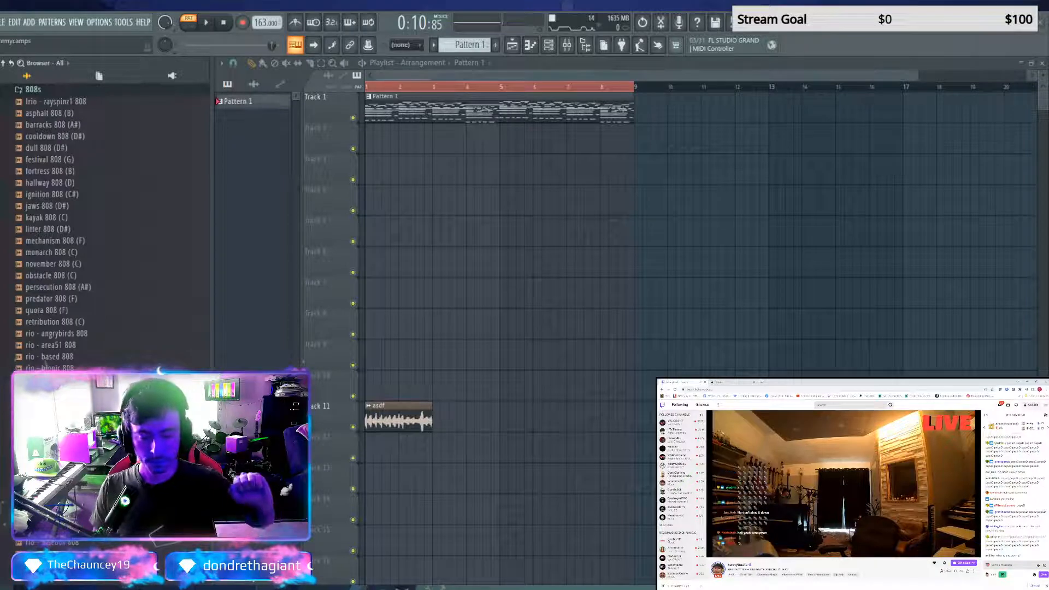
Check the No Cheaters battle page in the web browser and return to the live stream
left_click(738, 381)
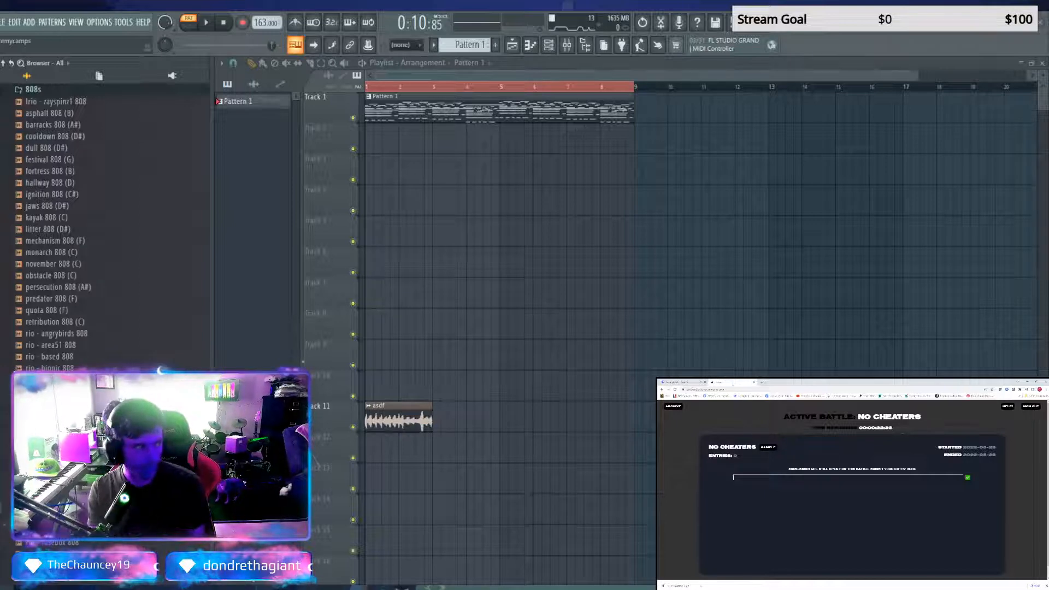
left_click(690, 381)
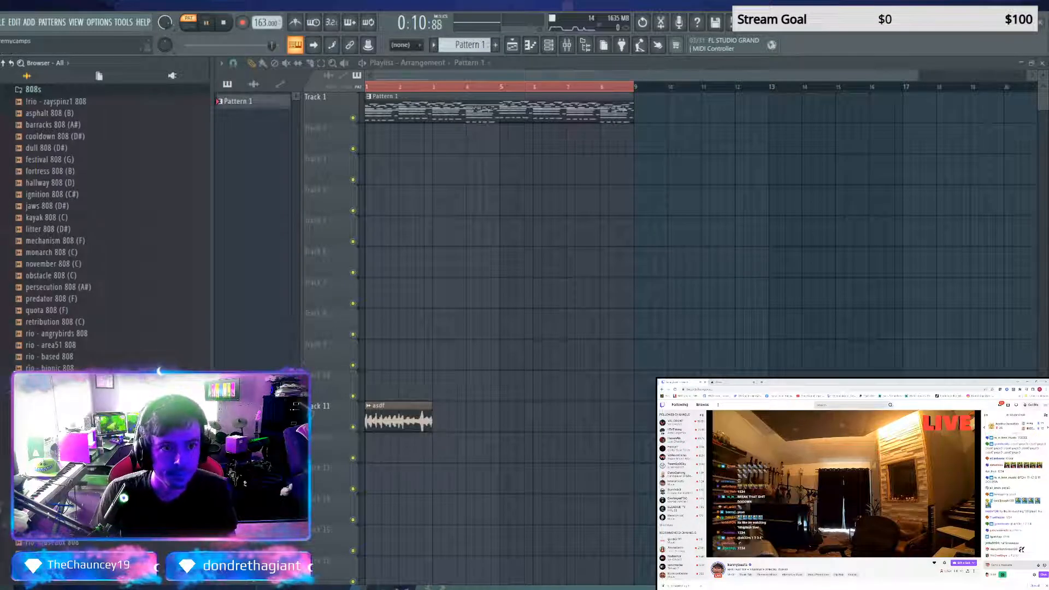
Play the arrangement from its beginning in song mode
left_click(373, 89)
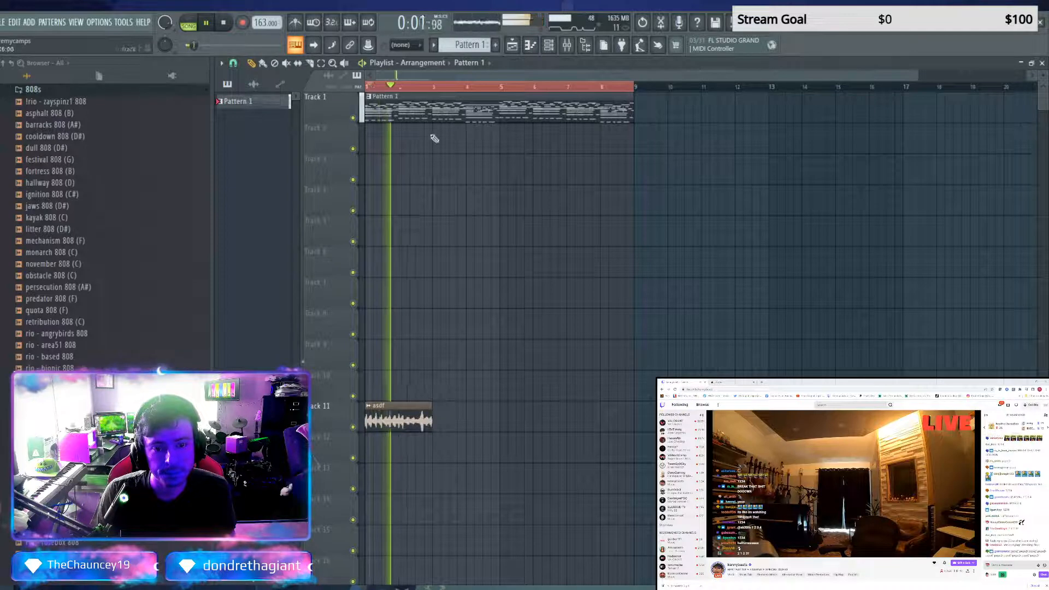
key("space")
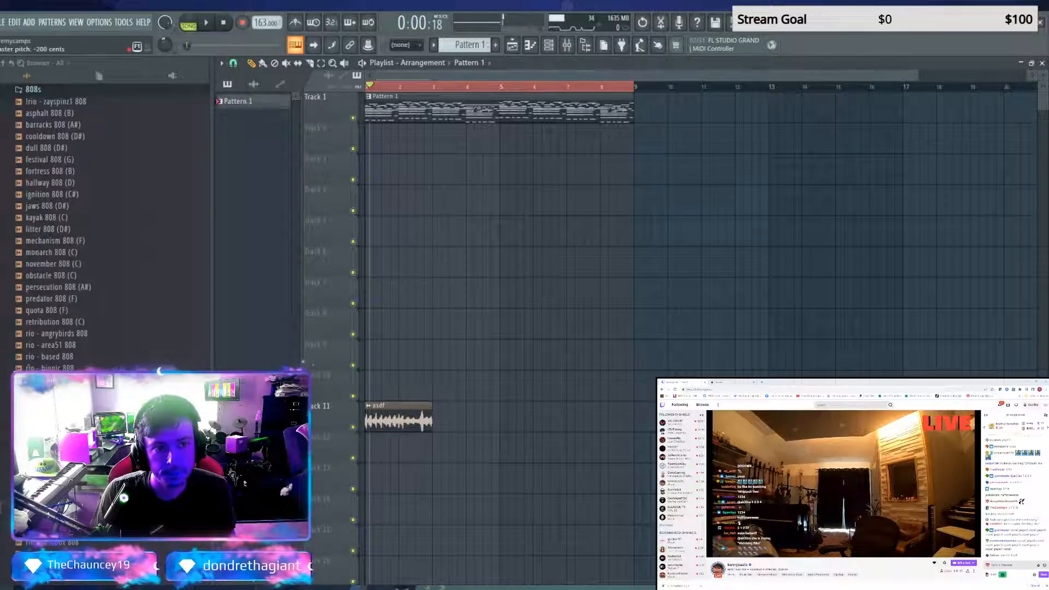
key("space")
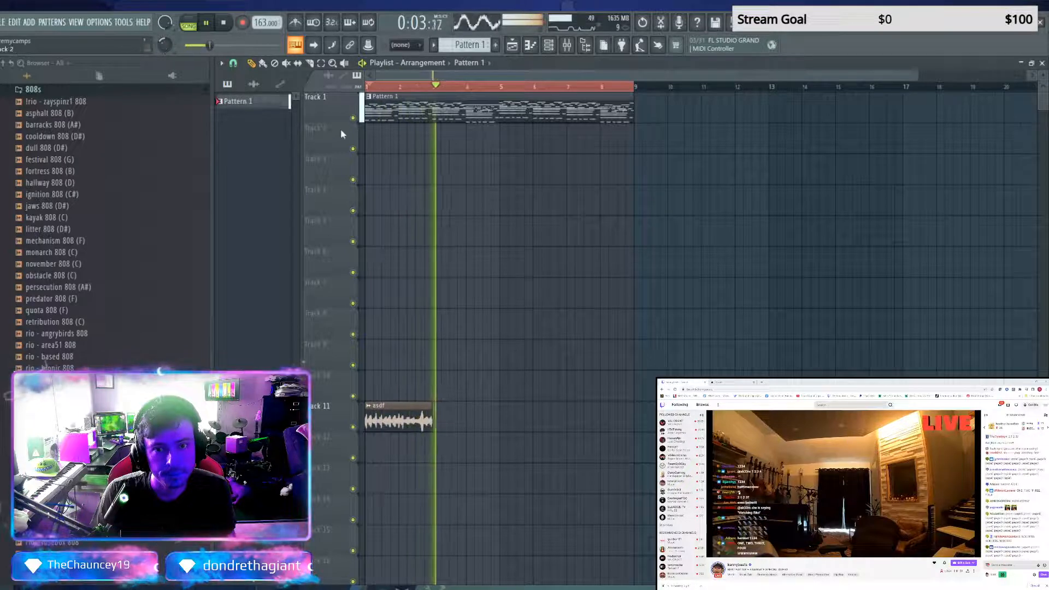
Stop the song, open Pattern 1 in the channel rack and play it to check the Serum channels
key("space")
double_click(270, 102)
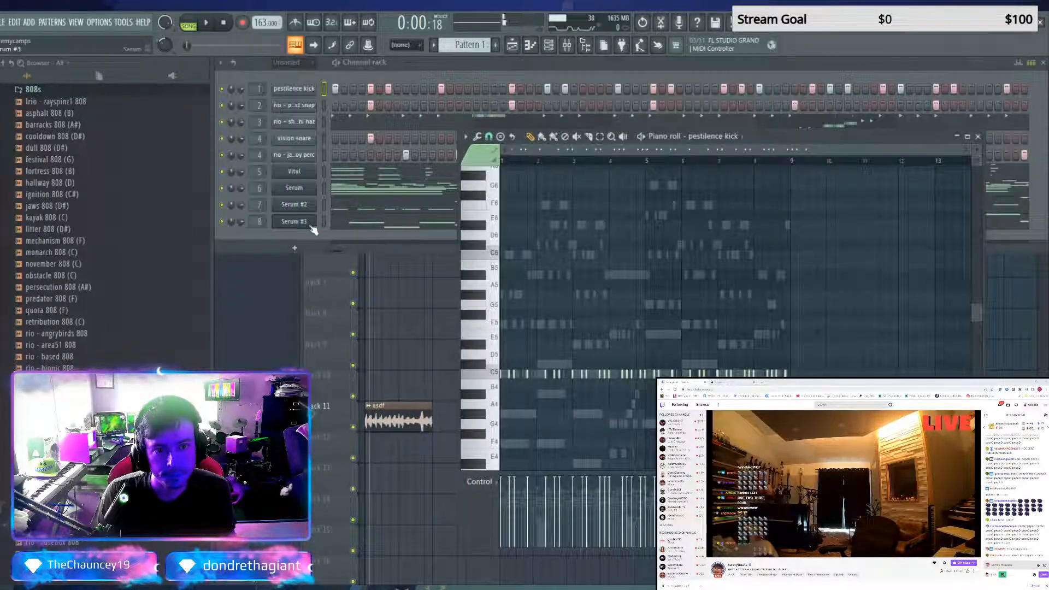
key("space")
key("space")
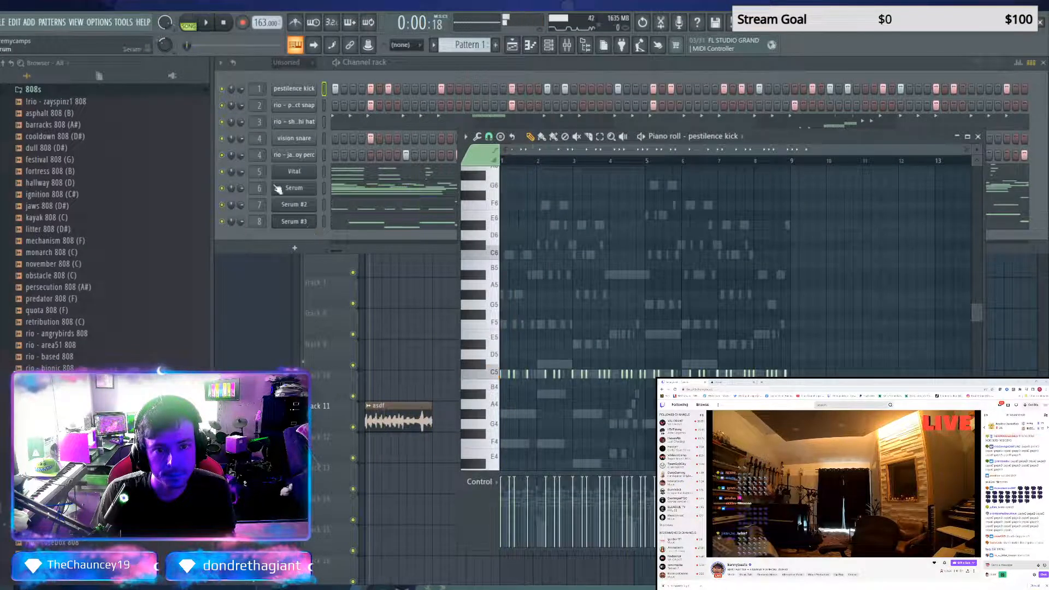
left_click(222, 203)
key("space")
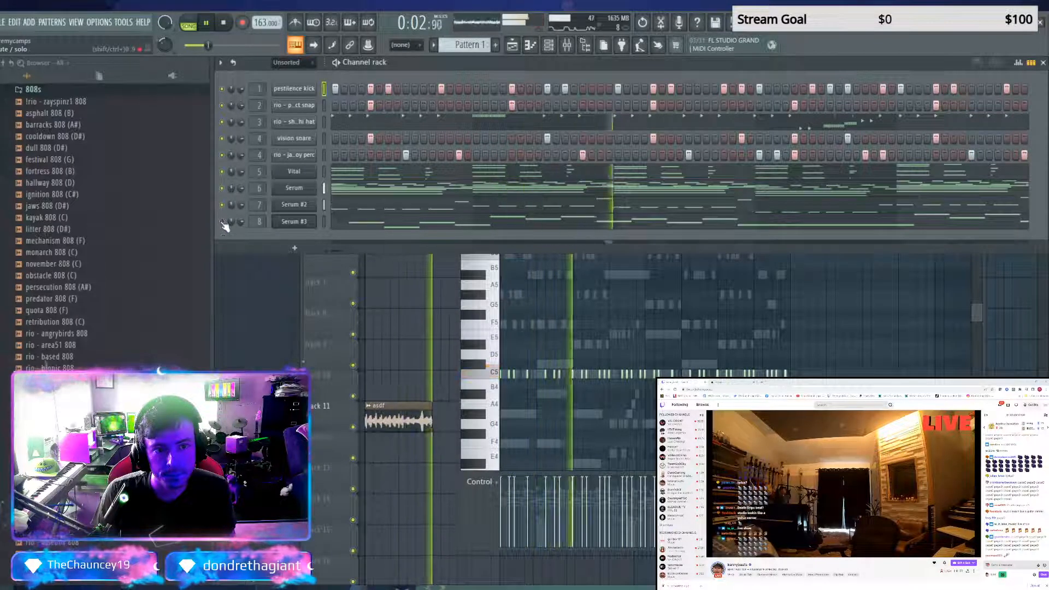
key("space")
Filter Serum #3's presets to Keys and audition Keys_From_the_past, Keys - Moonlight and Keys - Mellow Keys during playback
left_click(280, 221)
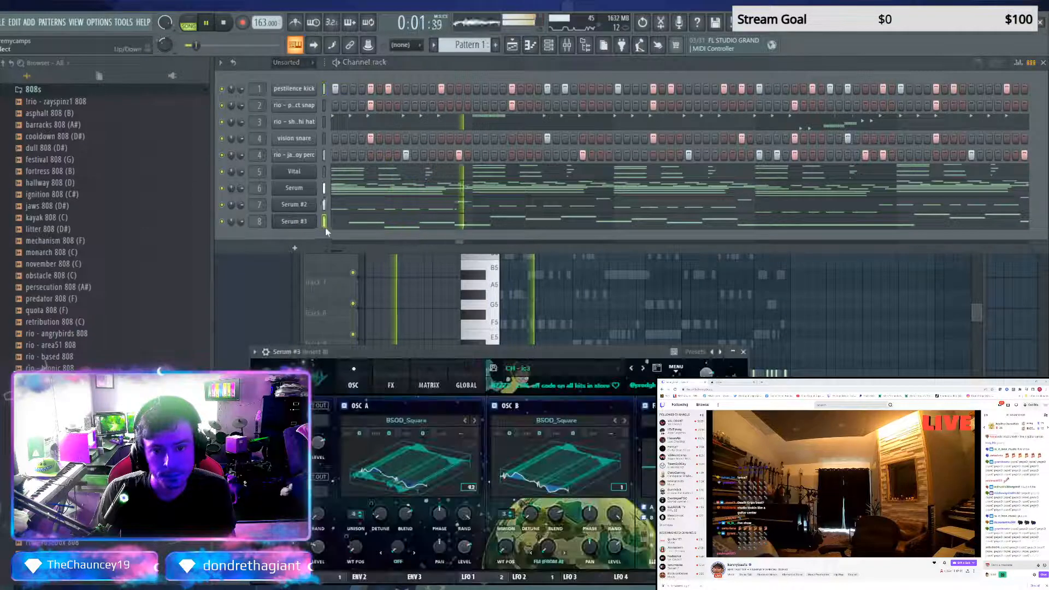
left_click(592, 366)
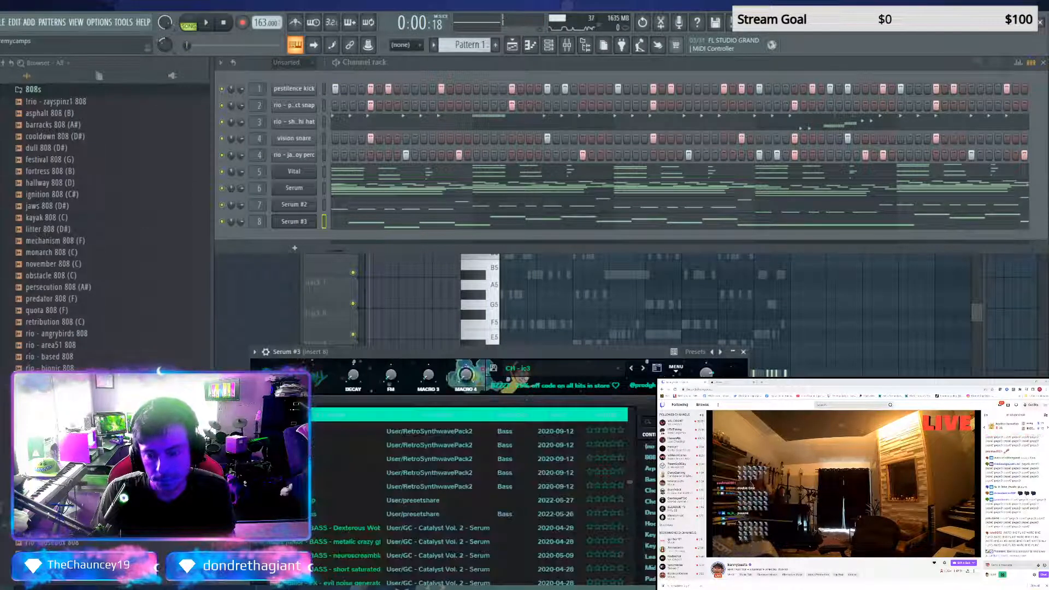
left_click(649, 545)
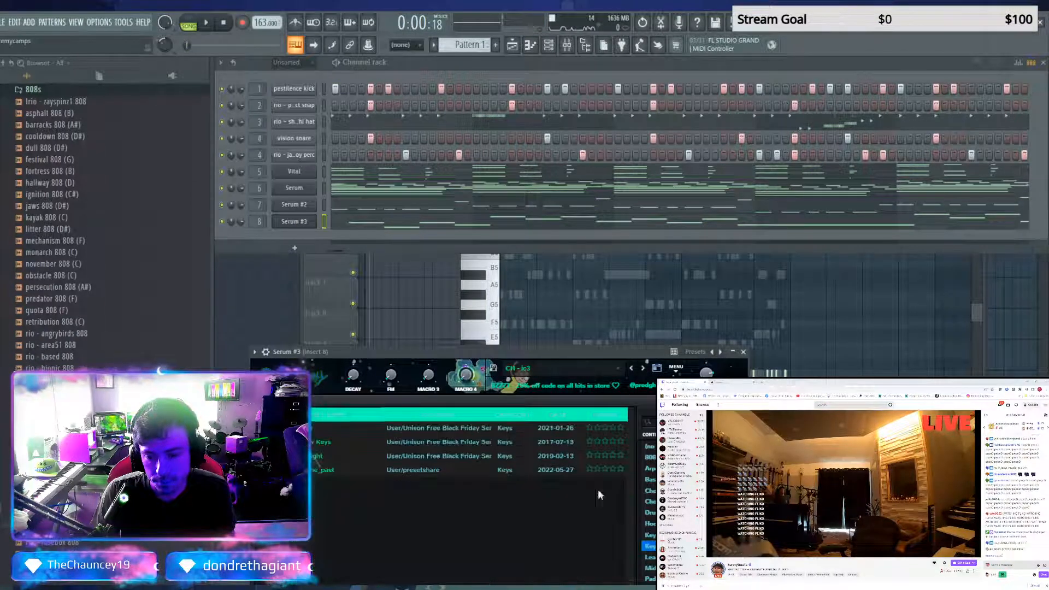
left_click(319, 471)
key("space")
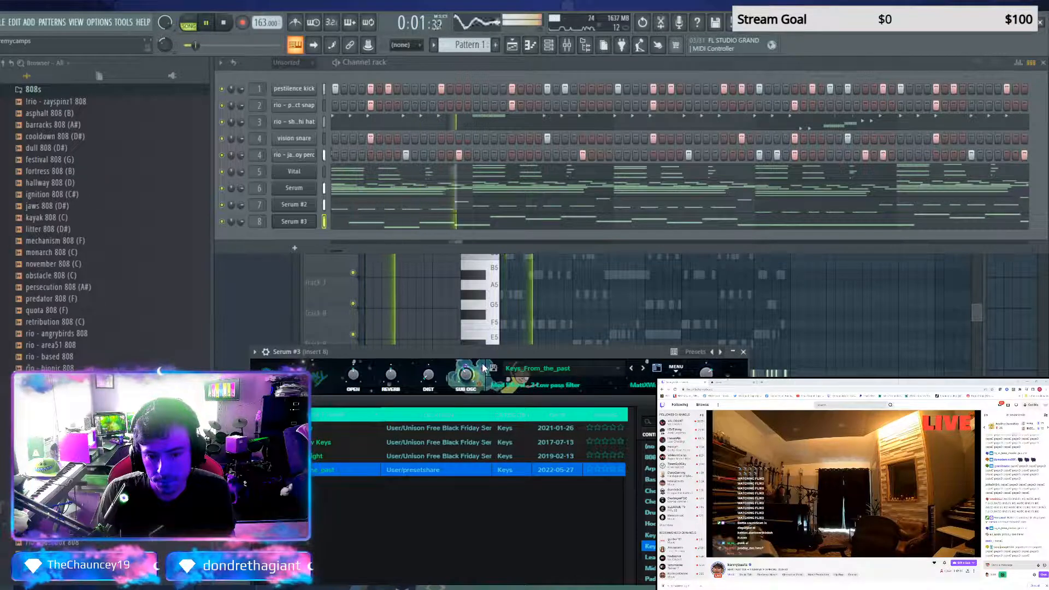
left_click(318, 455)
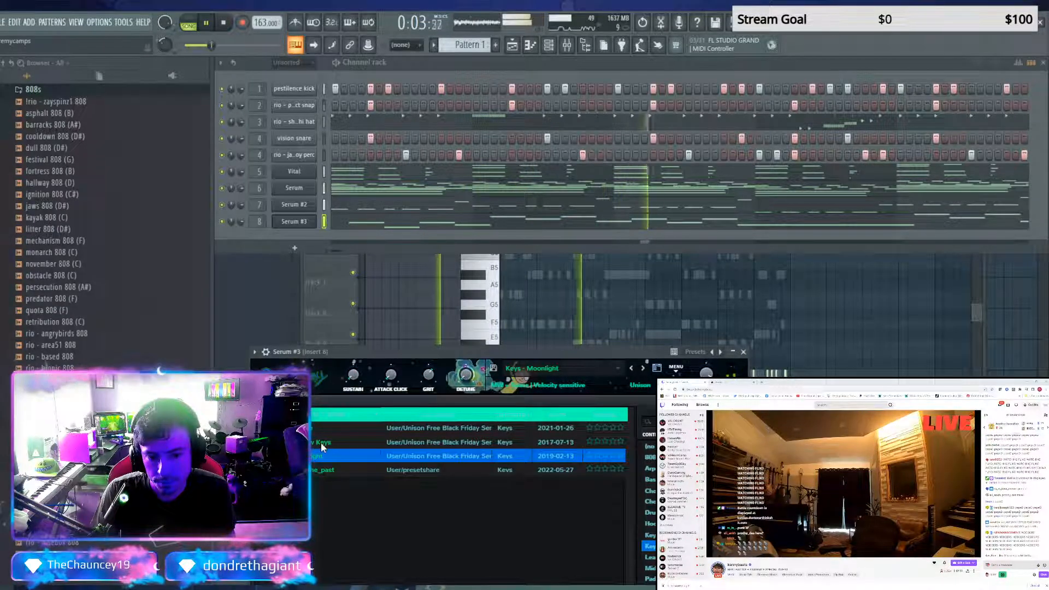
left_click(323, 441)
left_click_drag(385, 351, 417, 226)
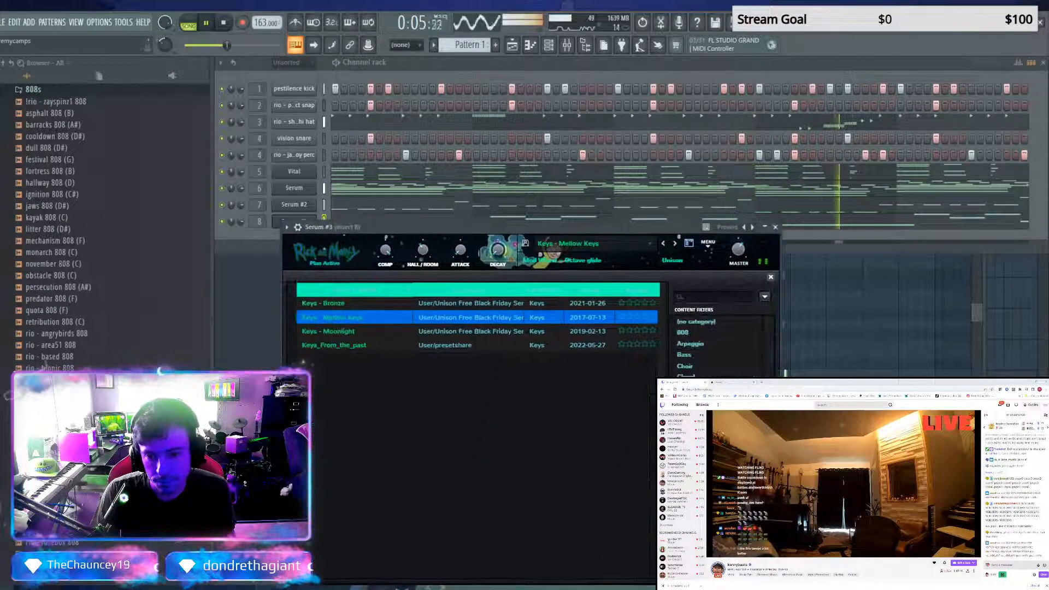
Replace the Serum #3 instrument with Vital and load the preset 50 - PL - A bit brighter
left_click(304, 222)
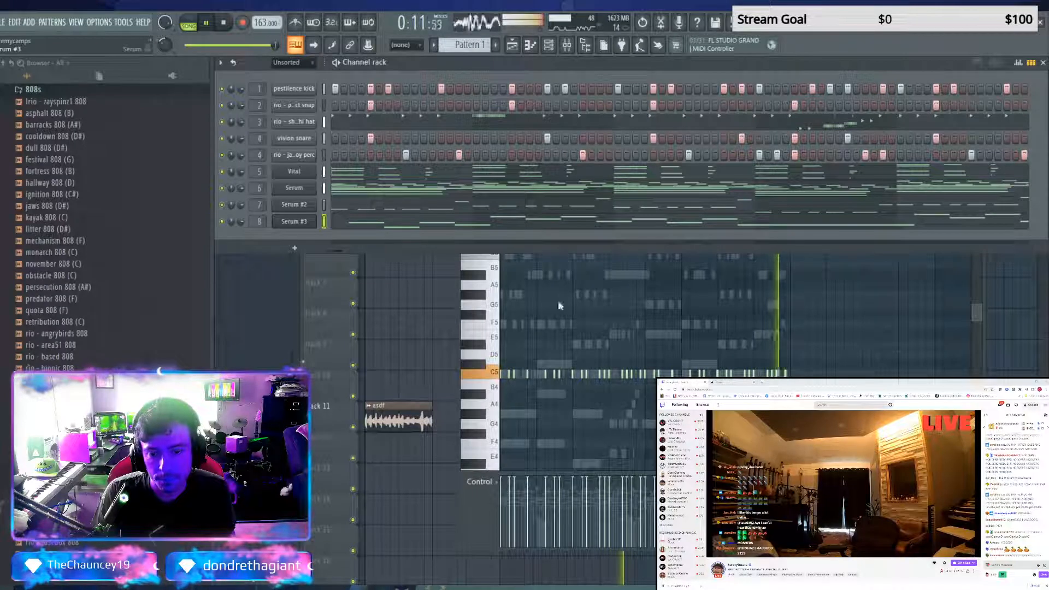
left_click(455, 558)
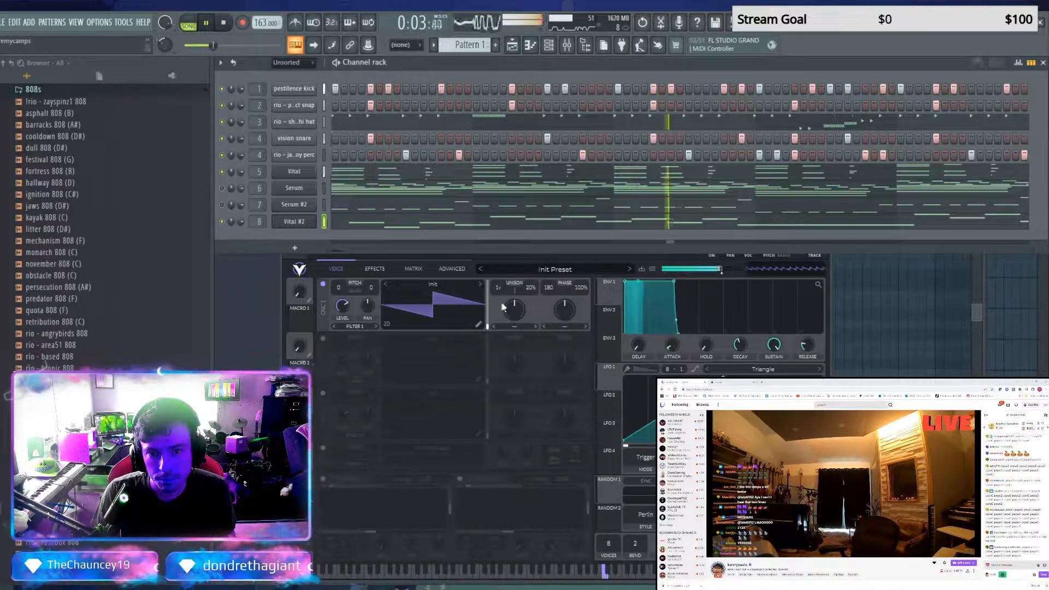
left_click(652, 270)
left_click(566, 270)
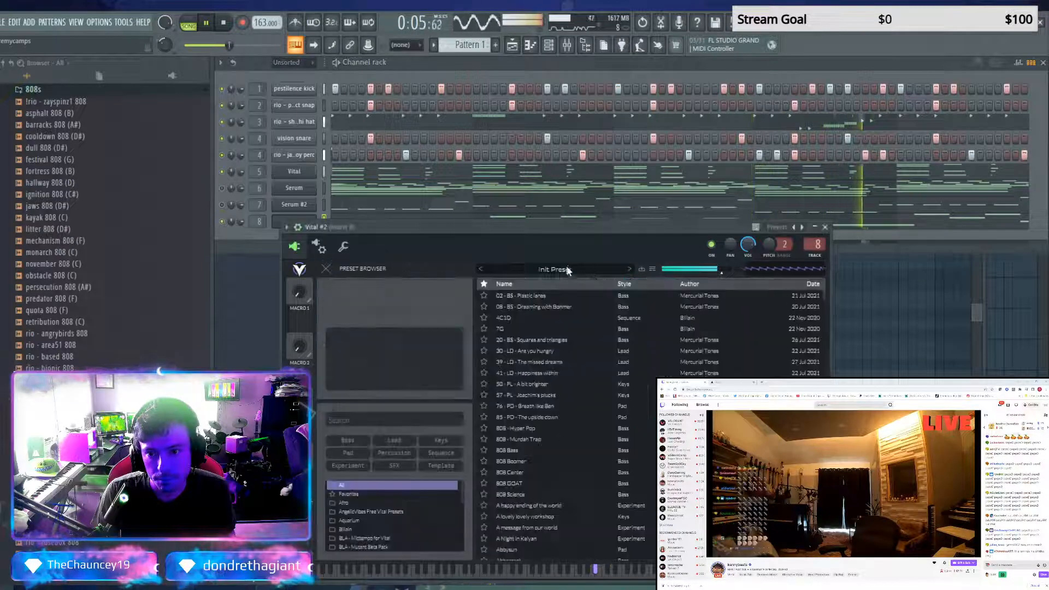
left_click(563, 269)
left_click(562, 269)
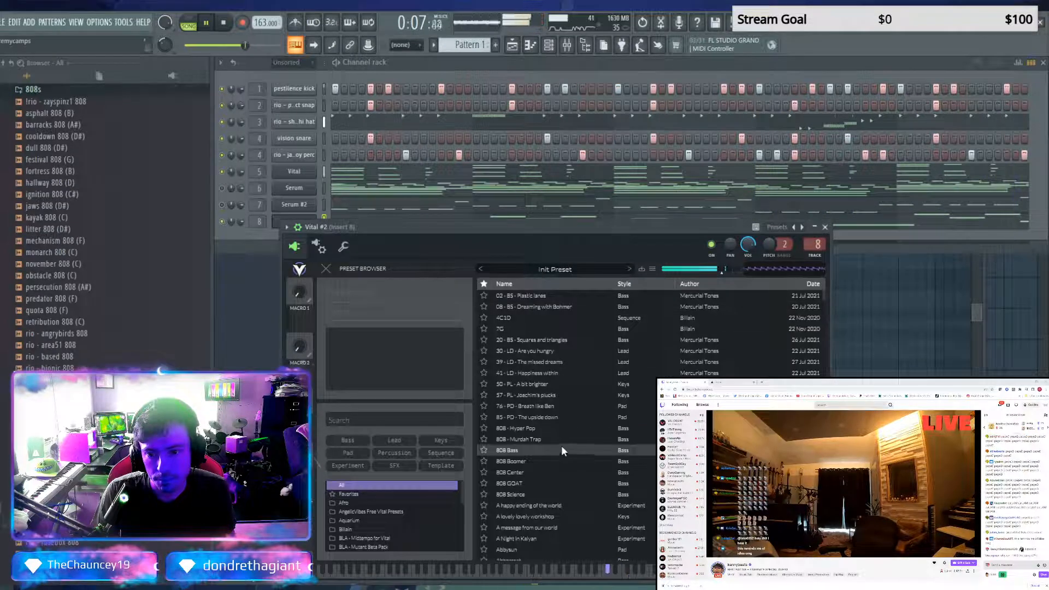
left_click(550, 385)
Try the external presets KOTO and KEY_Music_Box in Vital #2, restarting the song to hear them
left_click(653, 268)
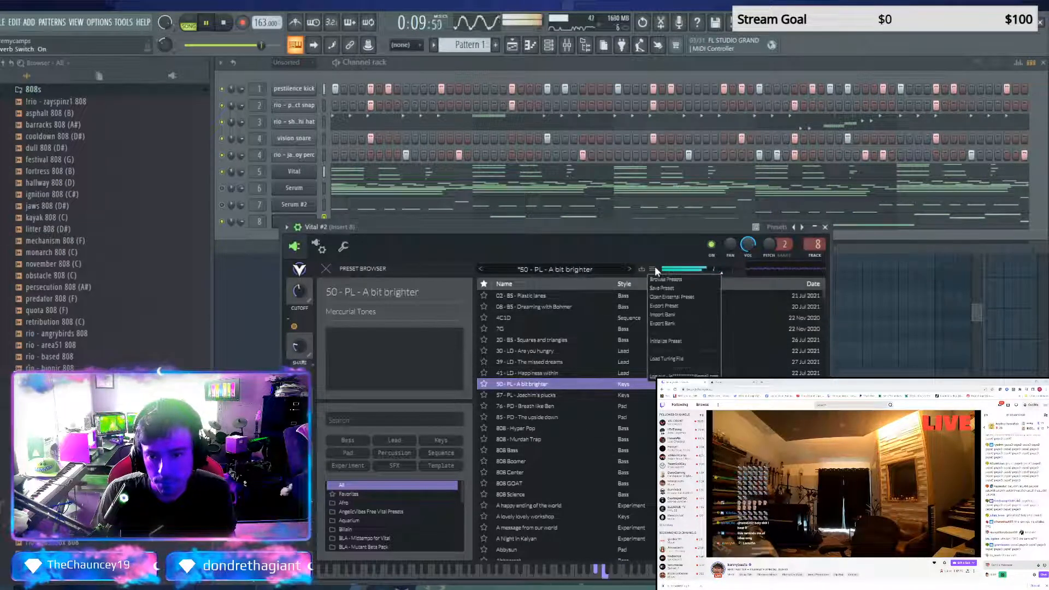
left_click(616, 296)
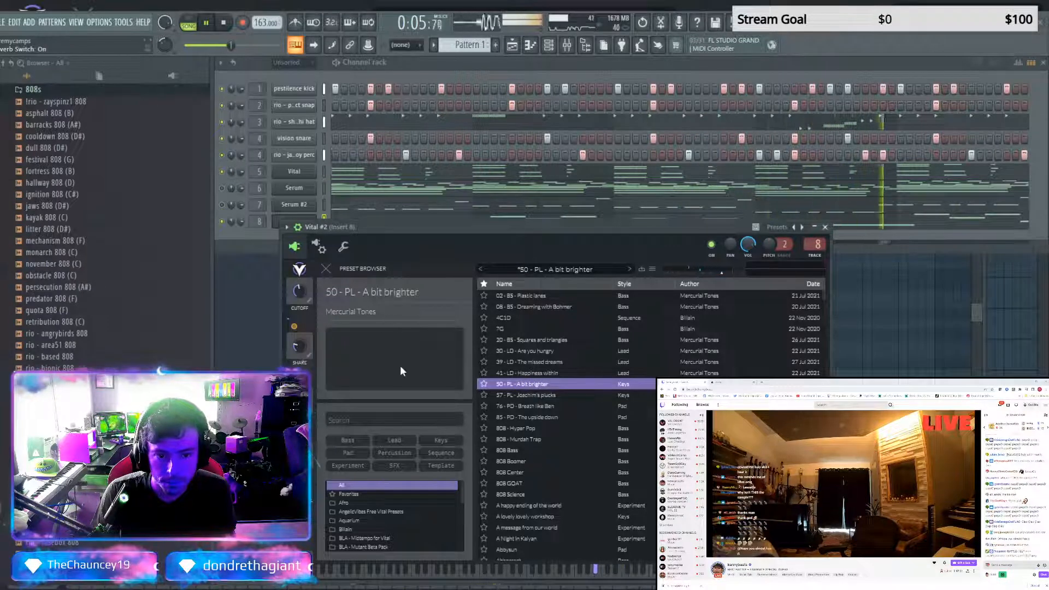
key("ctrl+z")
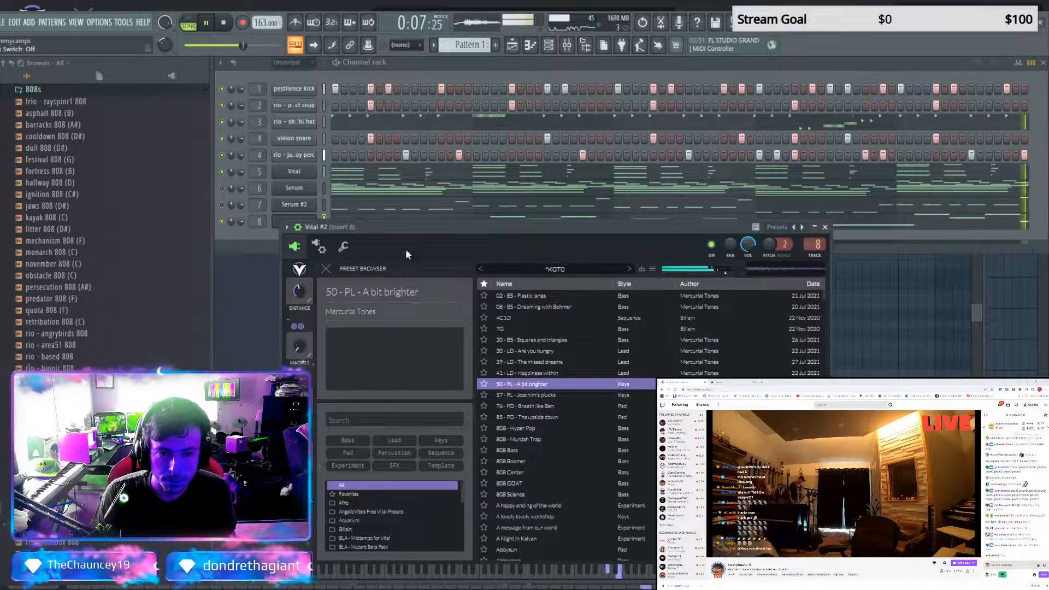
left_click(223, 24)
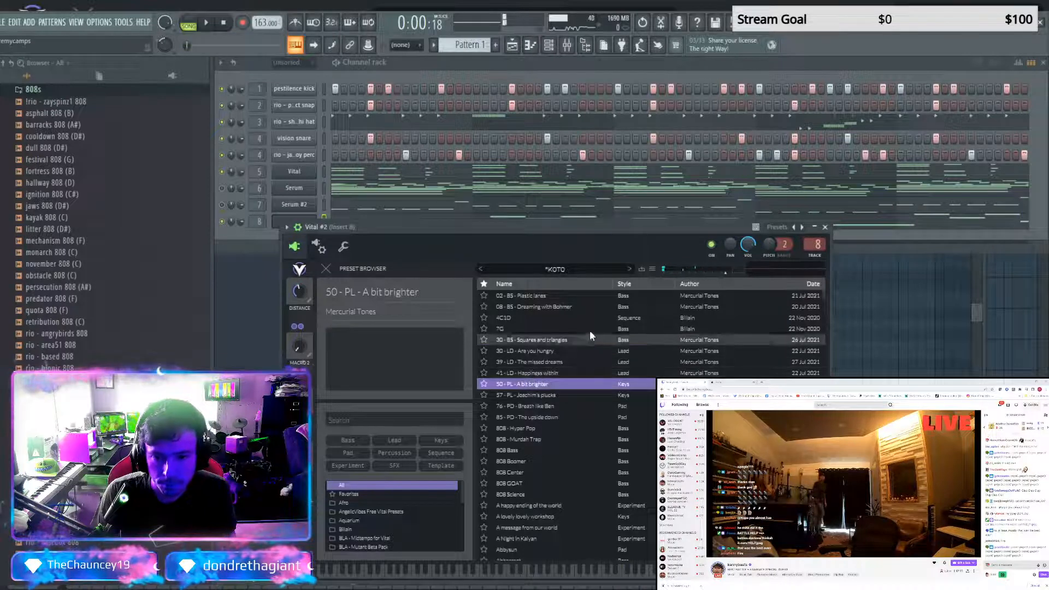
left_click(628, 269)
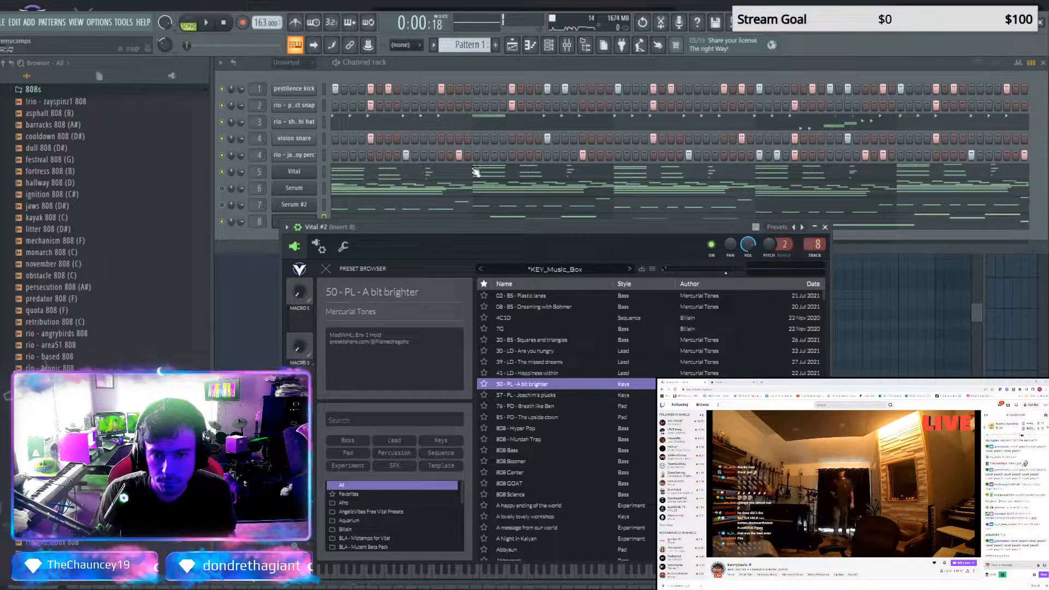
key("space")
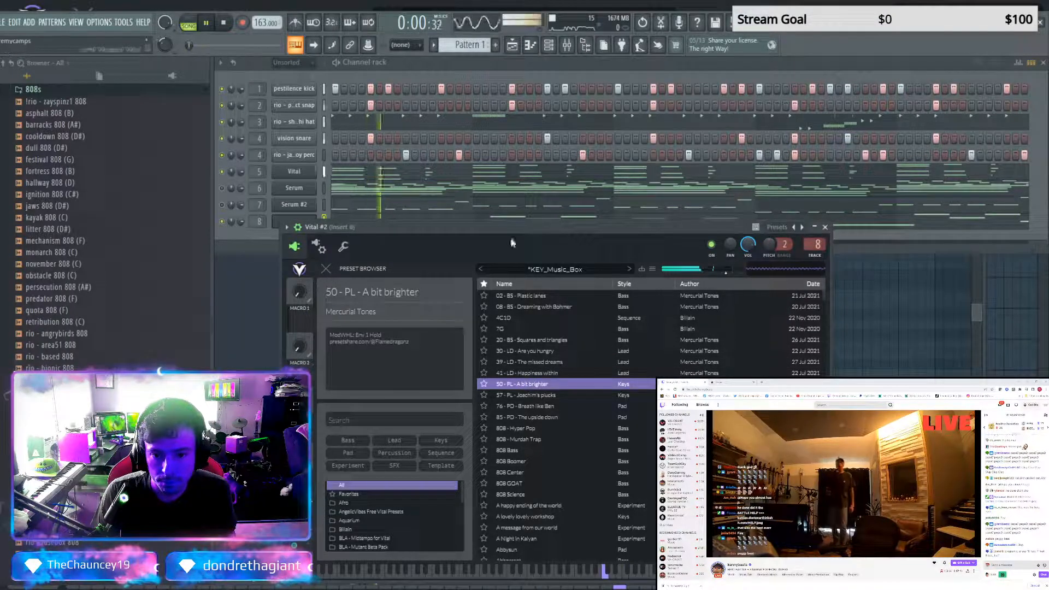
Filter Vital #2's presets to Keys, load 57 - PL - Joachim's plucks and solo the channel
left_click(441, 439)
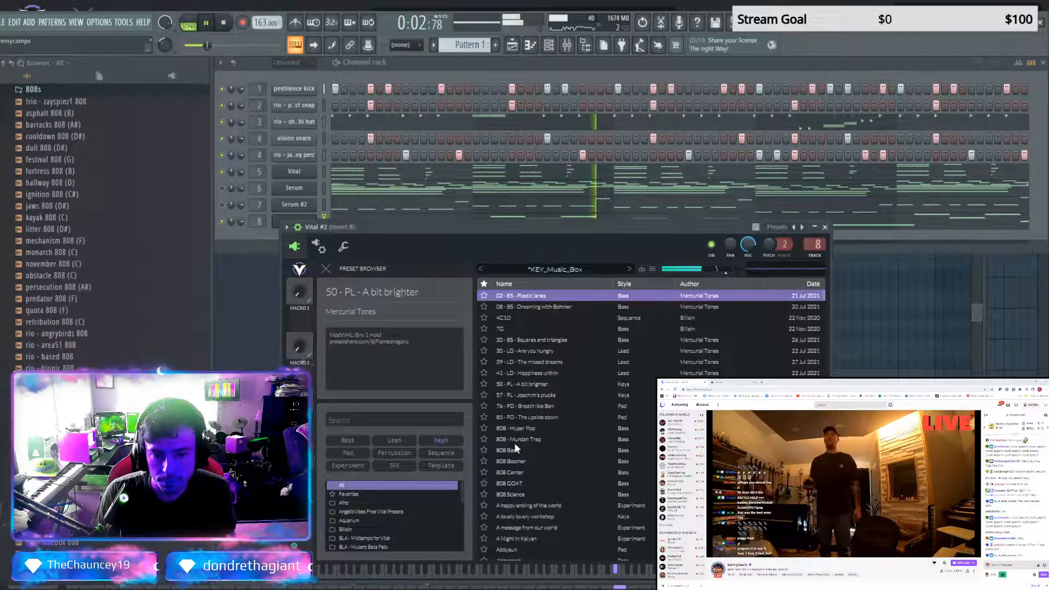
left_click(536, 306)
scroll(556, 434, "down", 5)
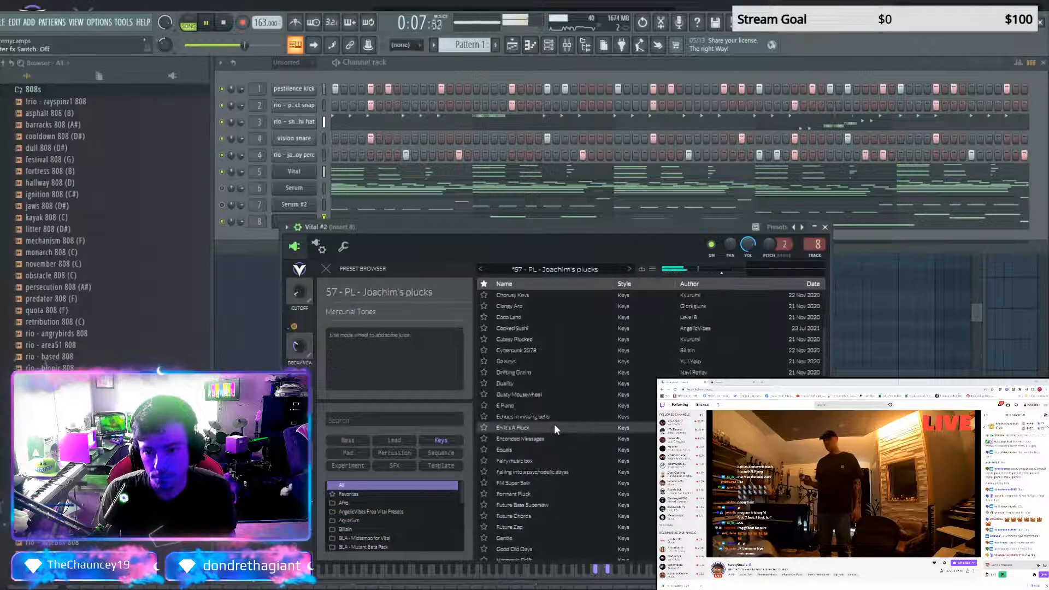
left_click(225, 223)
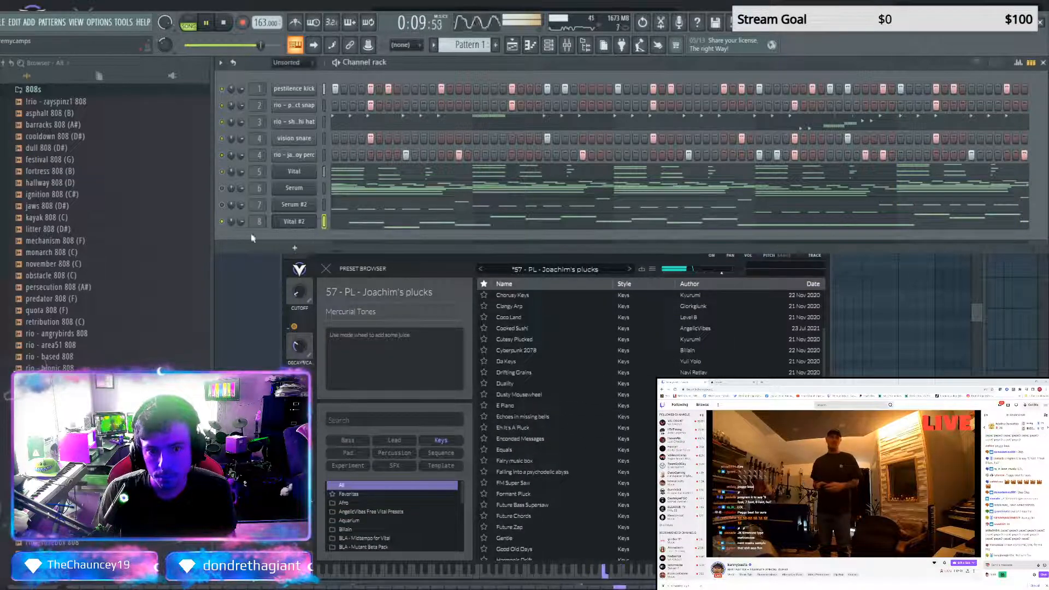
Audition the Keys presets E Piano, Fairy music box, Formant Pluck and Simple Piano in Vital #2
left_click(552, 405)
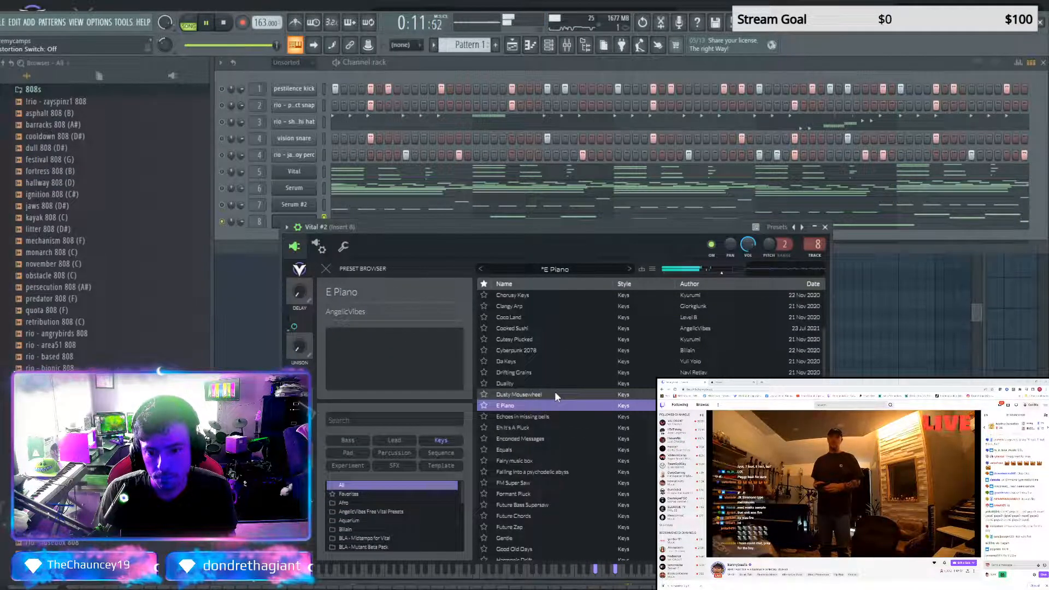
left_click(524, 461)
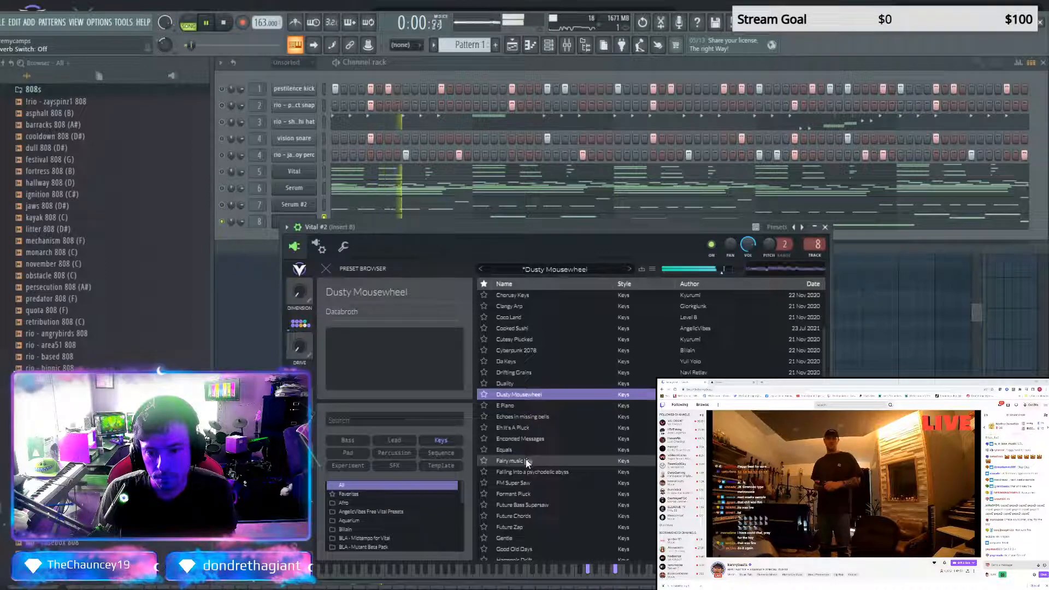
left_click(530, 494)
scroll(536, 503, "down", 10)
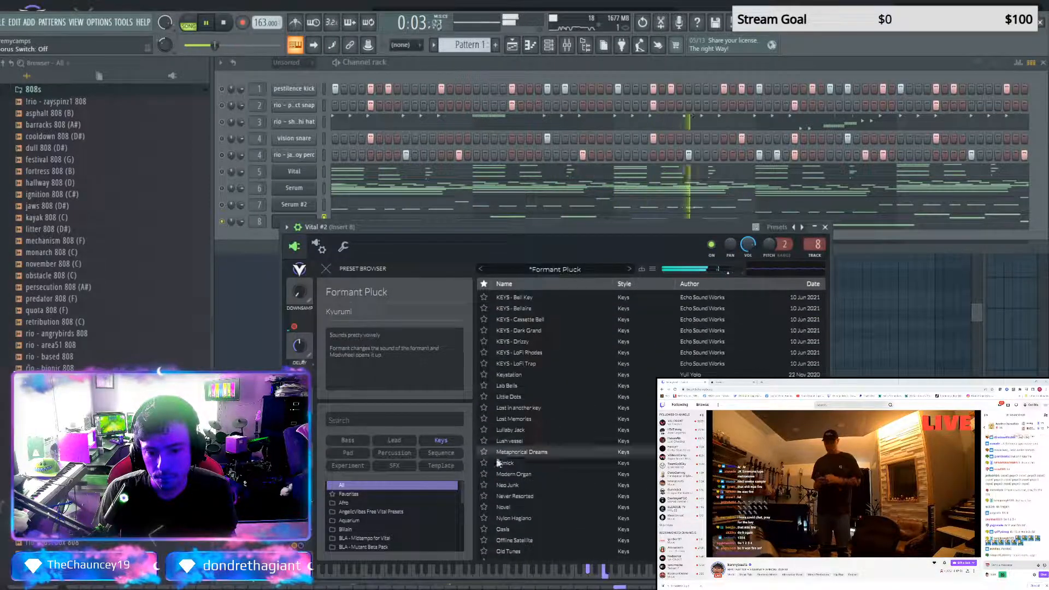
scroll(549, 478, "down", 10)
left_click(523, 457)
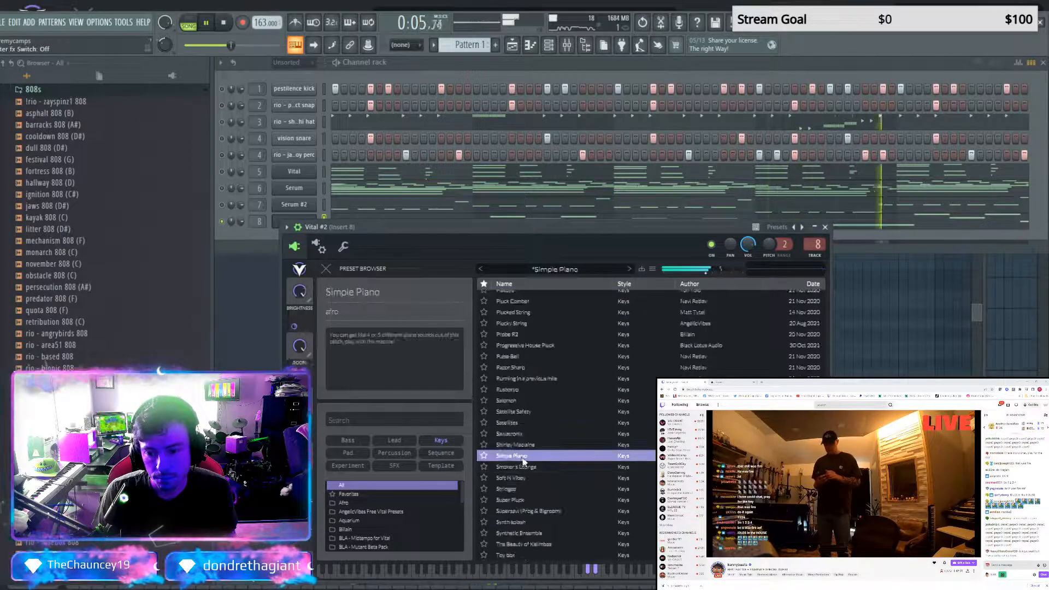
Audition the Vital #2 presets Supersaw (Prog & Bigroom), Sawatronix, Satellites, Running in a previous mile, Razor Sharp and Toy box
left_click(525, 512)
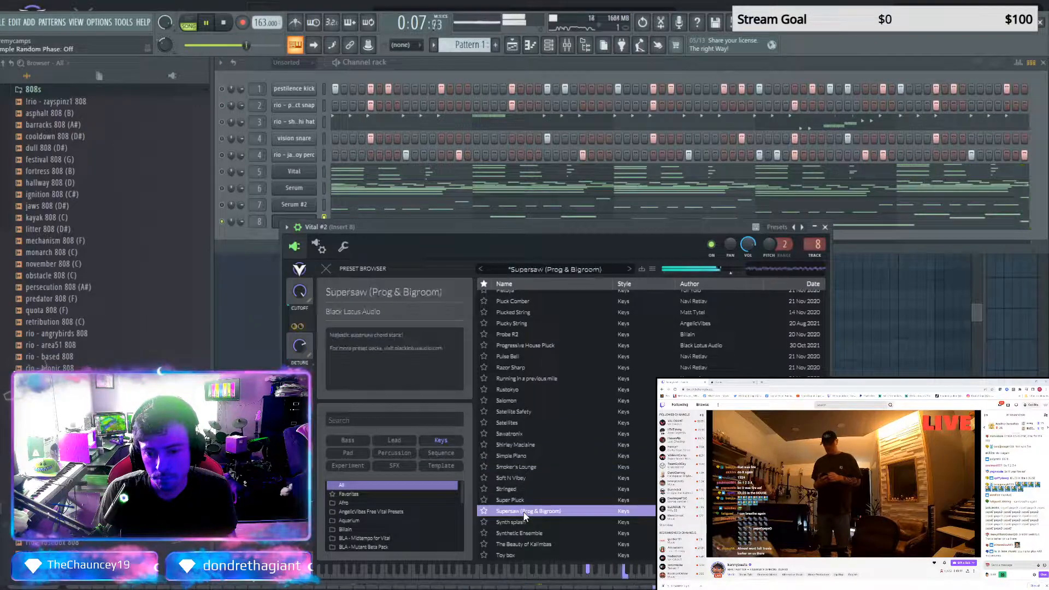
left_click(515, 434)
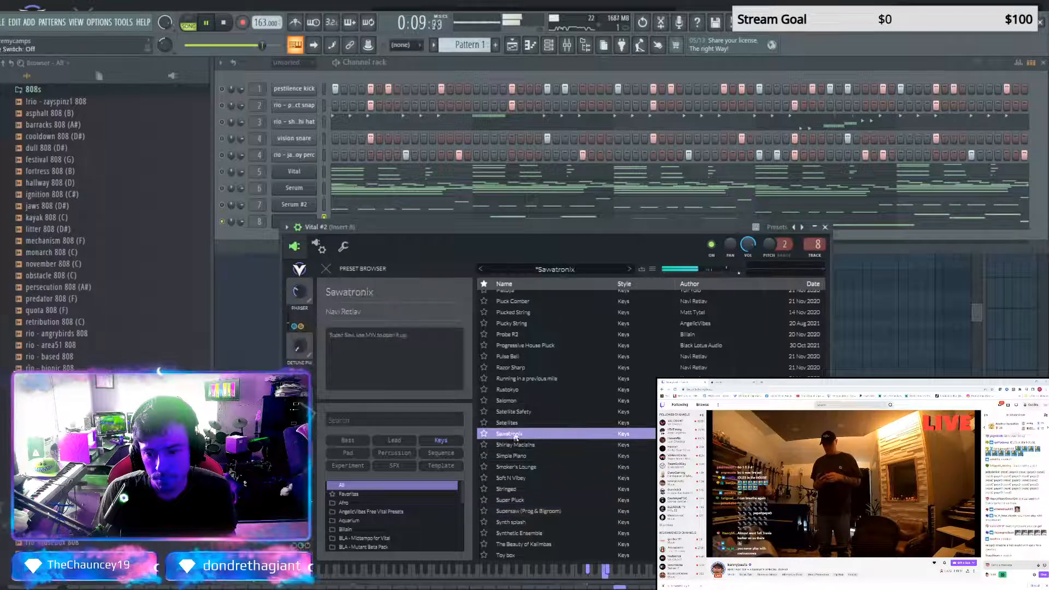
left_click(512, 424)
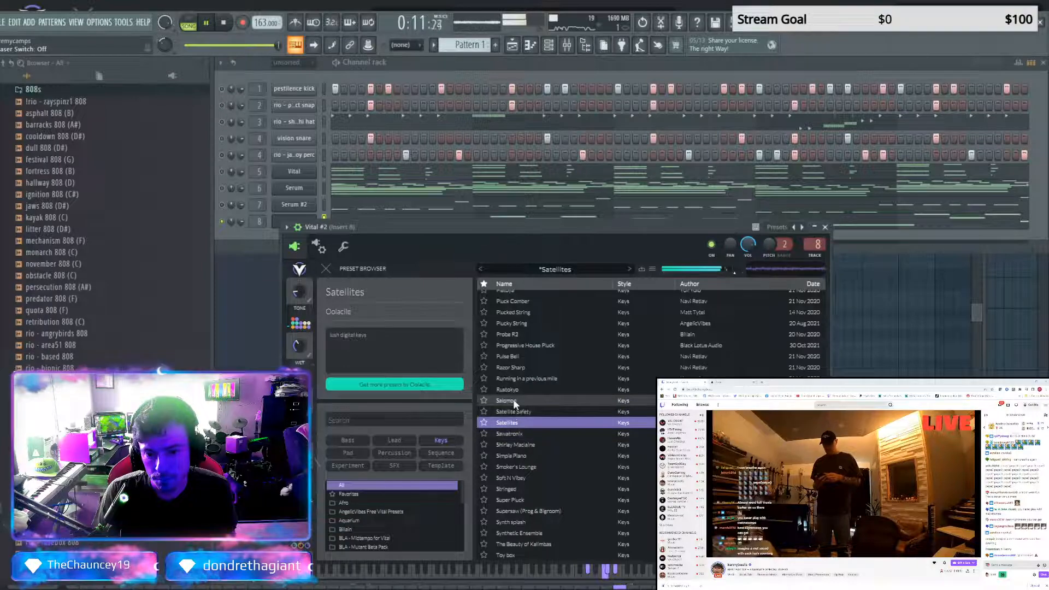
left_click(513, 380)
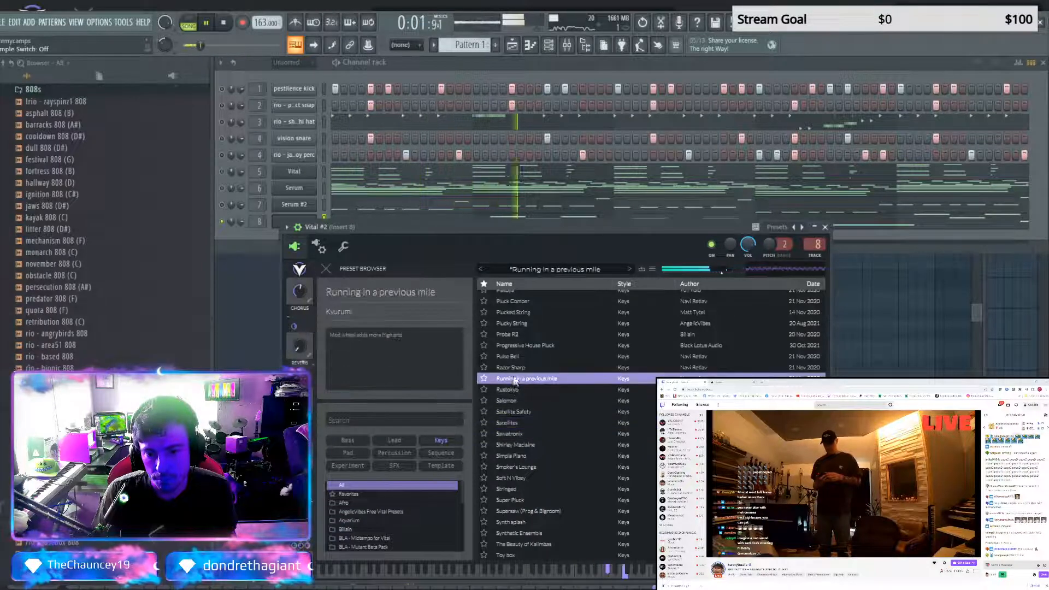
key("Up")
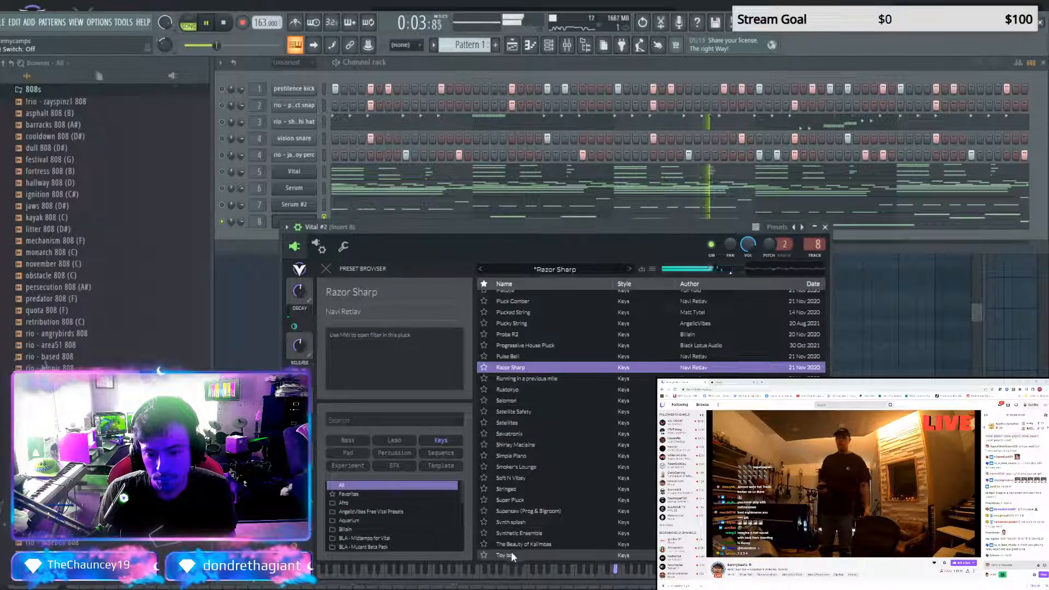
left_click(510, 553)
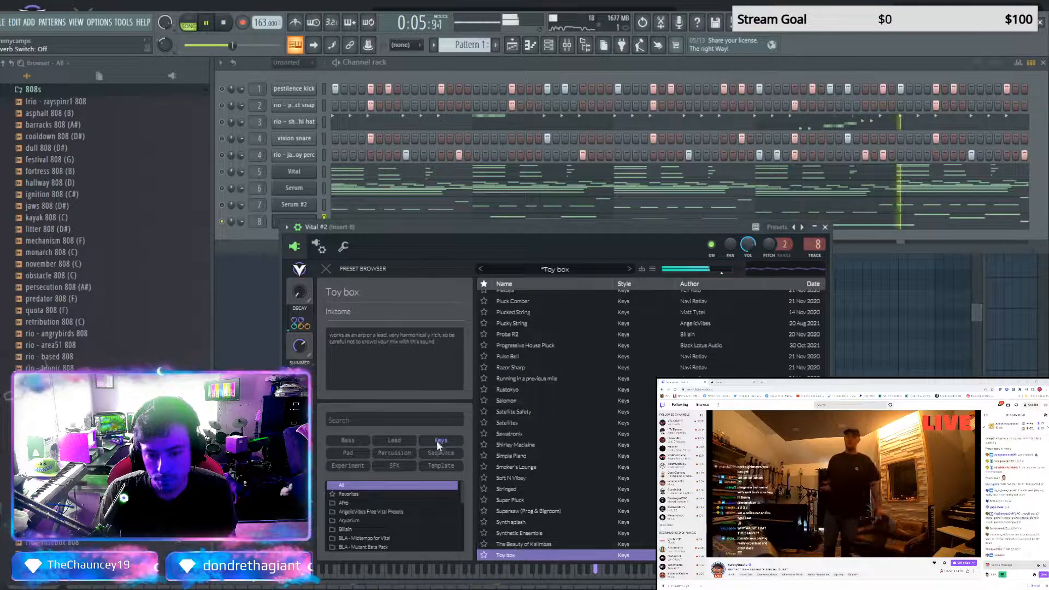
Load the Metaphorical Dreams preset in Vital #2 and begin opening an external preset
scroll(538, 415, "up", 8)
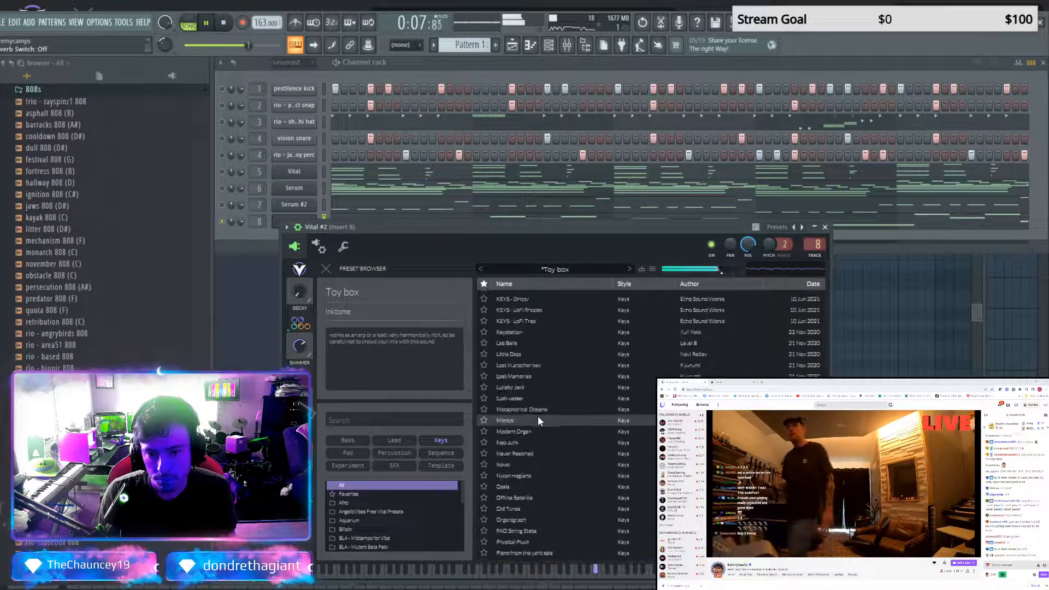
left_click(532, 410)
left_click(652, 270)
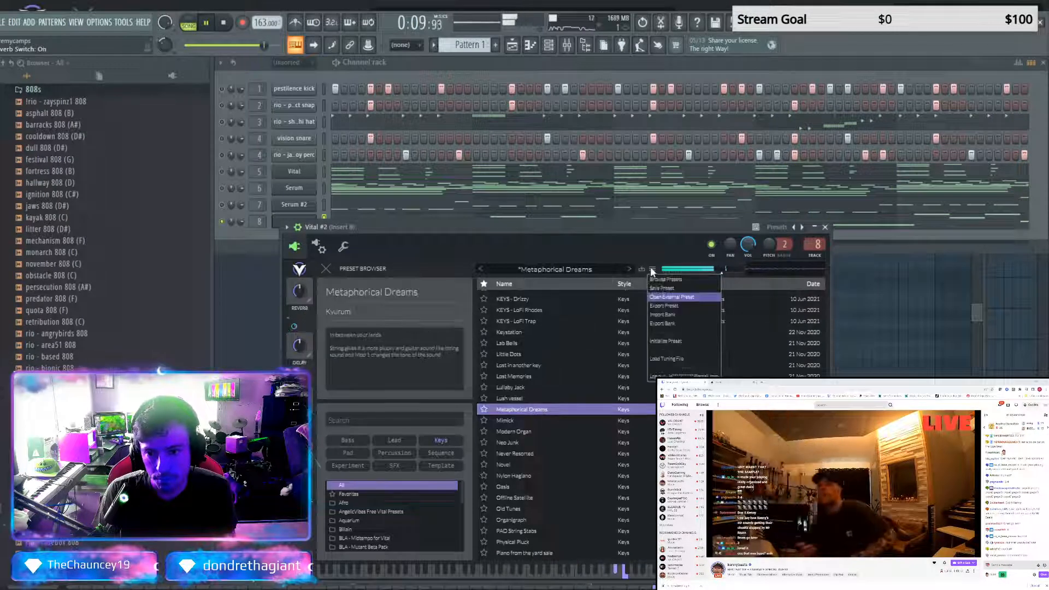
left_click(657, 300)
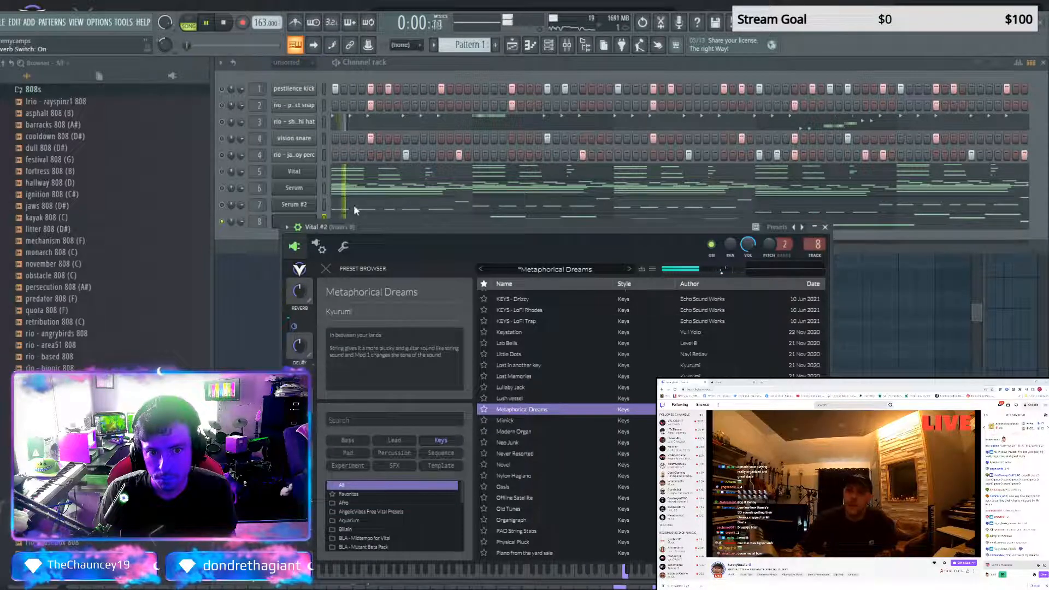
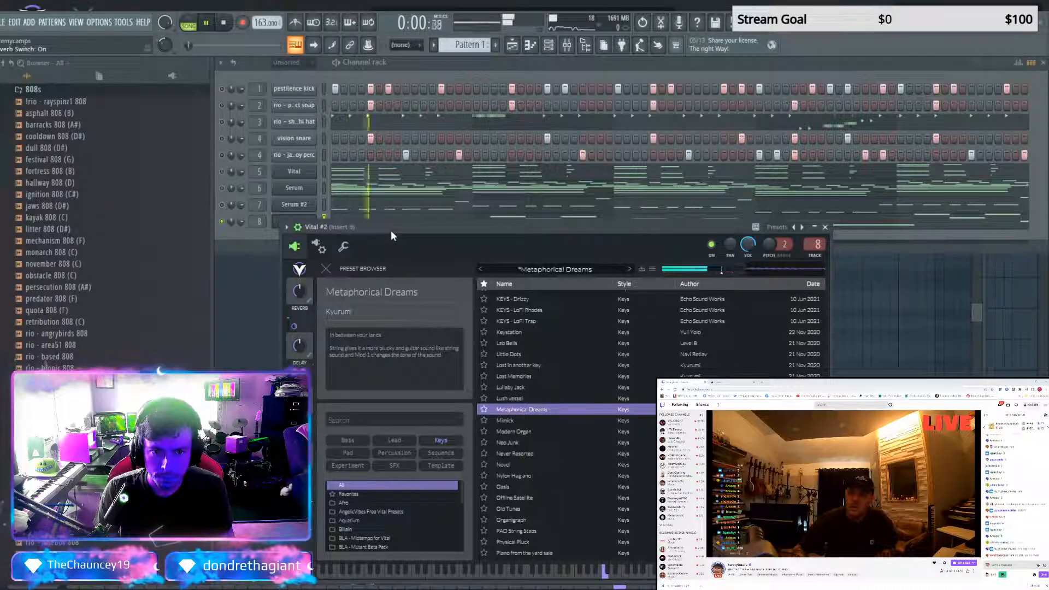
Audition the Vital #2 presets FLOAT_KEYS_I, FROM_PLUCK_TO_PAD_I, Future_Radio_Effect and G0LD3N_3DG3_K3YS
left_click(629, 269)
left_click(630, 267)
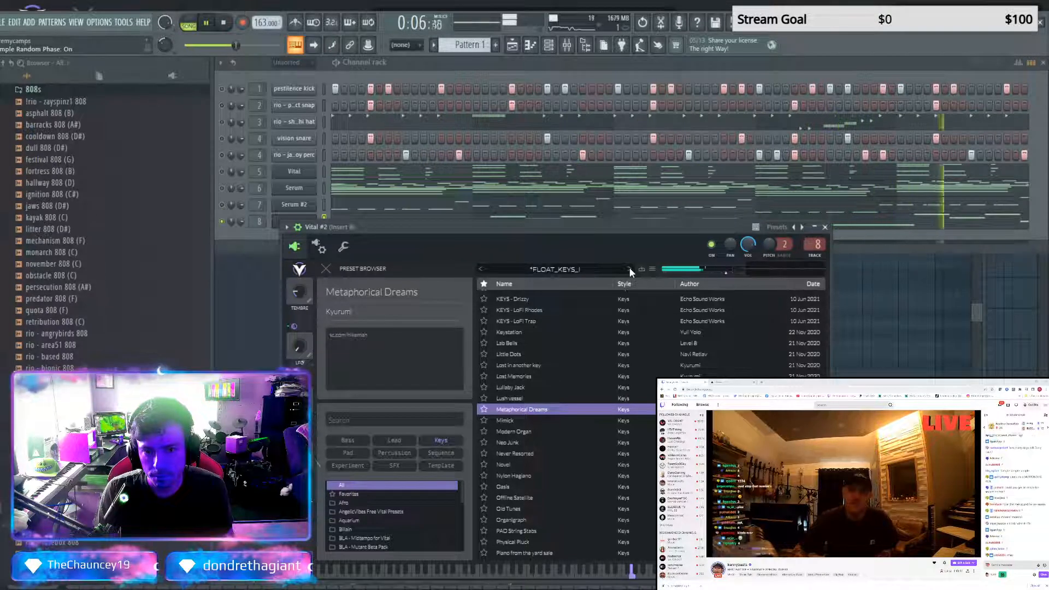
left_click(630, 268)
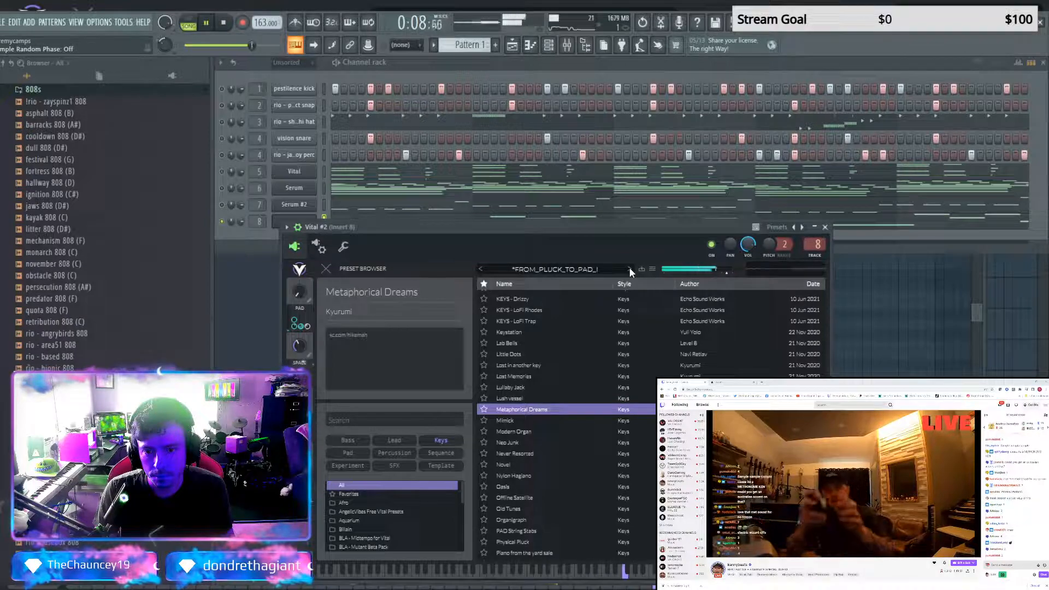
left_click(629, 268)
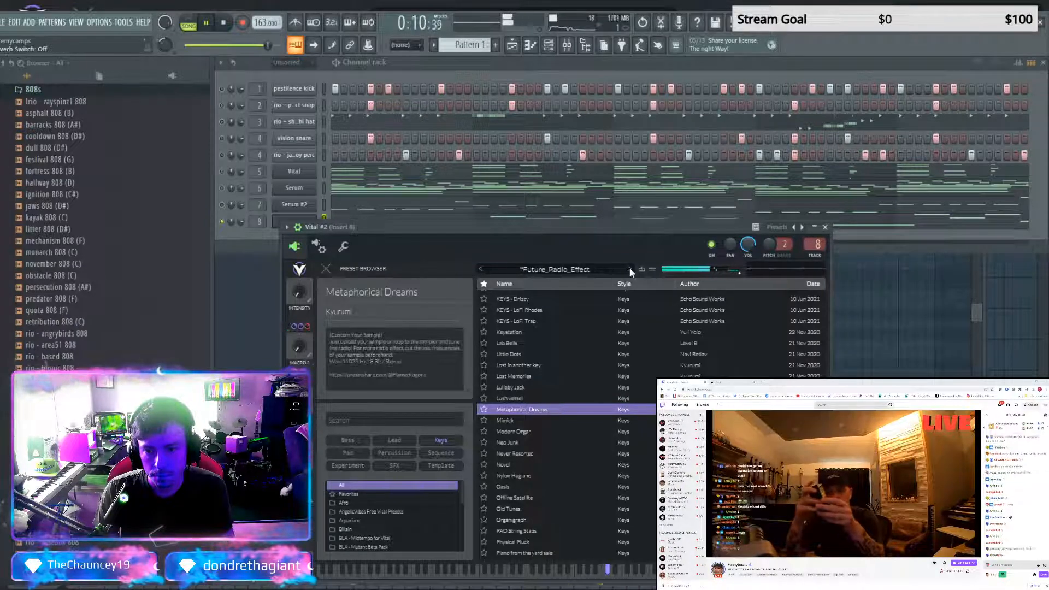
left_click(629, 268)
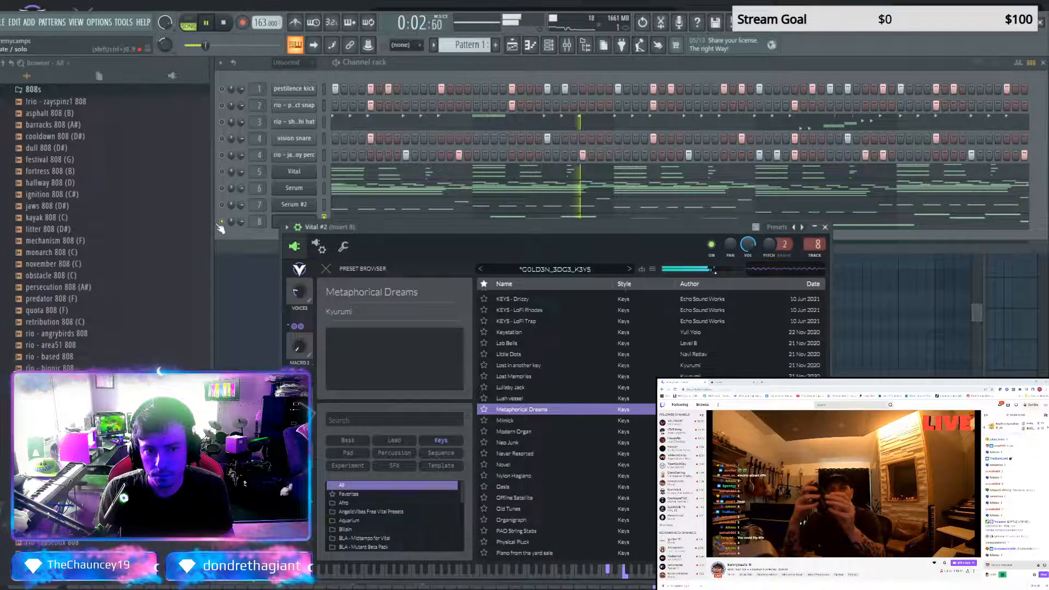
Audition GAME_KEY_RHODES with the full beat, and GARDEN_FLUTE, Good_Old_Times, H4NDP4N, KEY_Music_Box and Keys_Home_Awaits with Vital #2 soloed
left_click(628, 269)
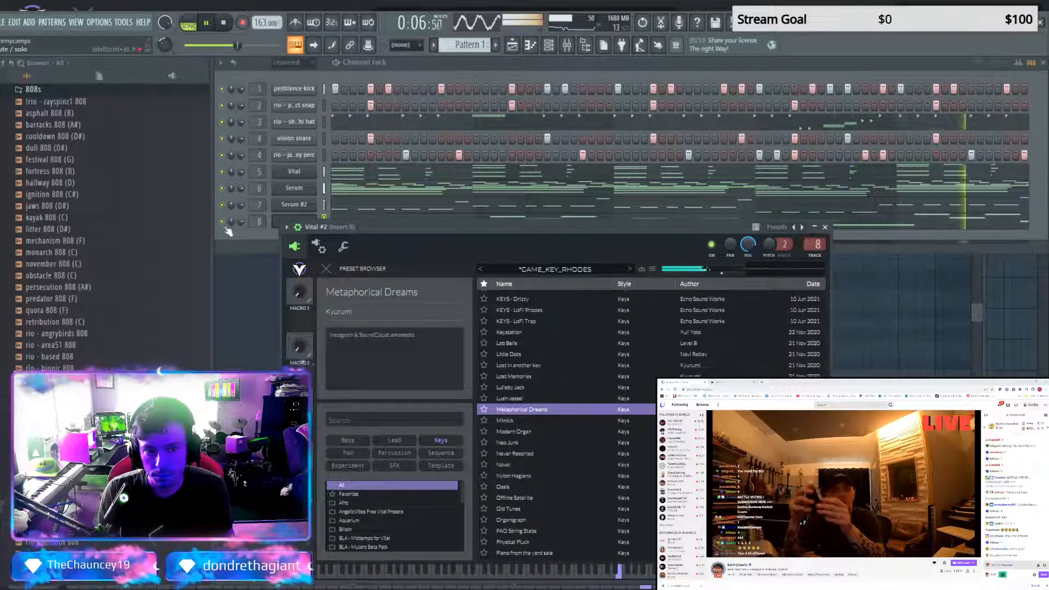
left_click(228, 230)
left_click(628, 268)
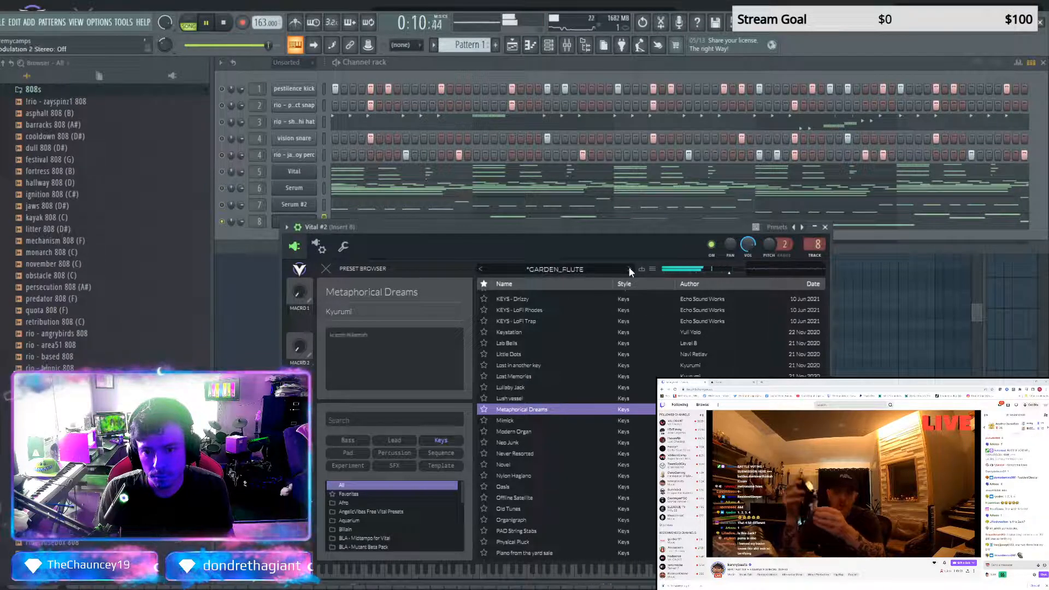
left_click(628, 268)
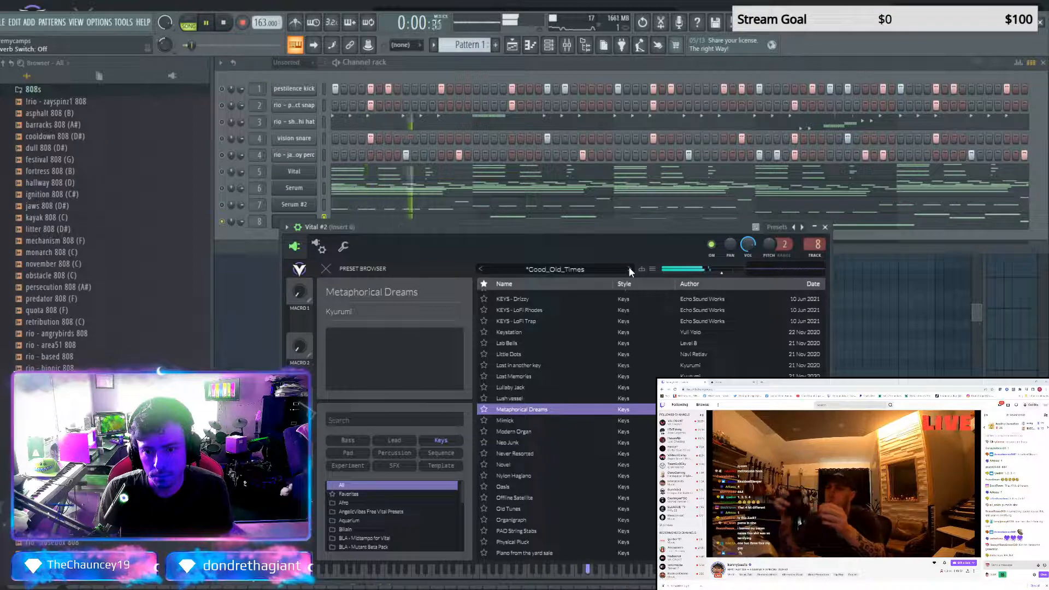
left_click(628, 268)
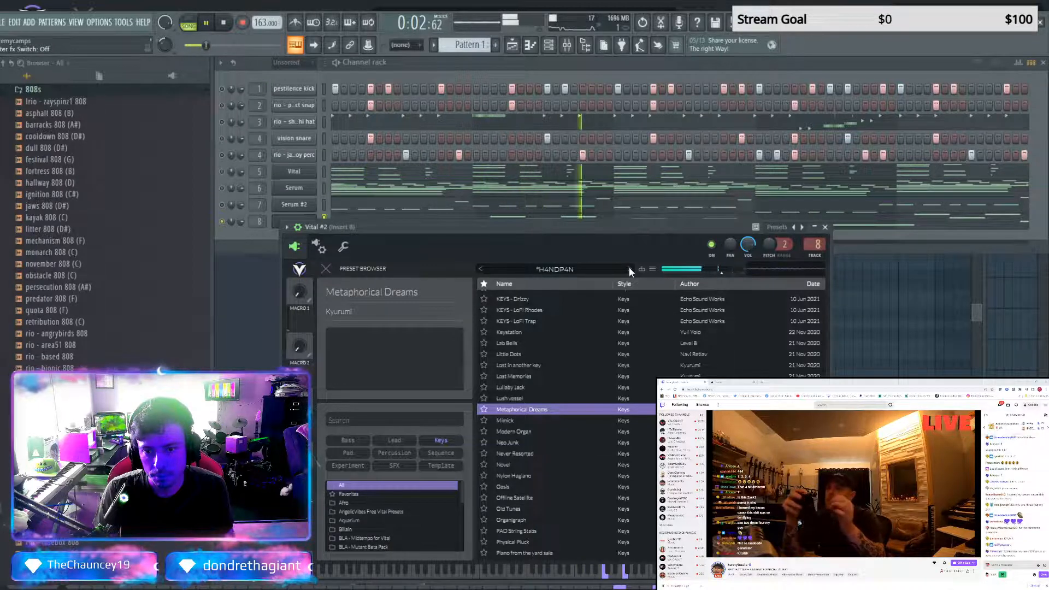
left_click(628, 268)
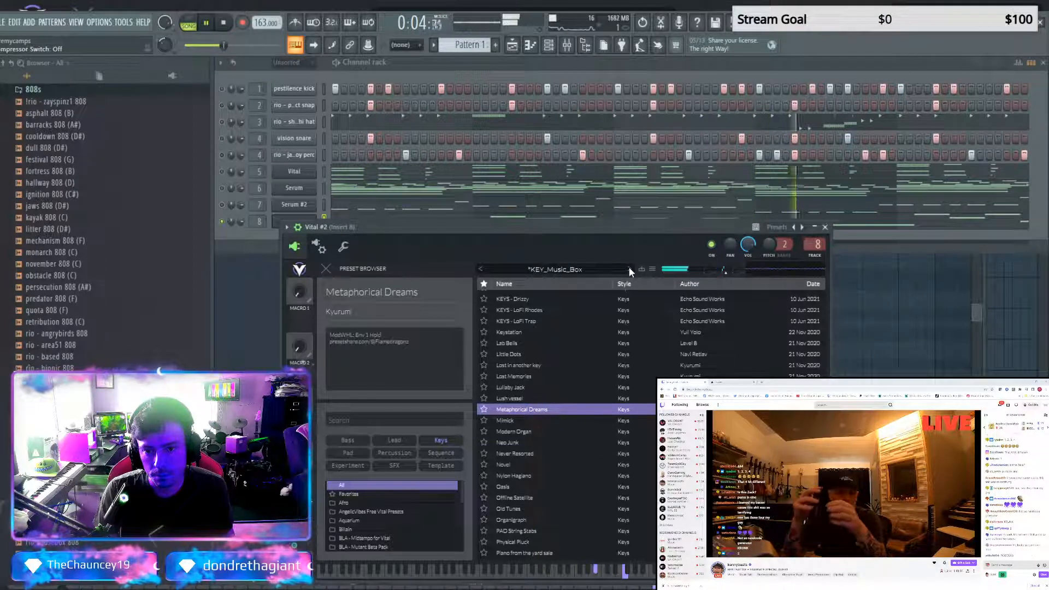
left_click(628, 268)
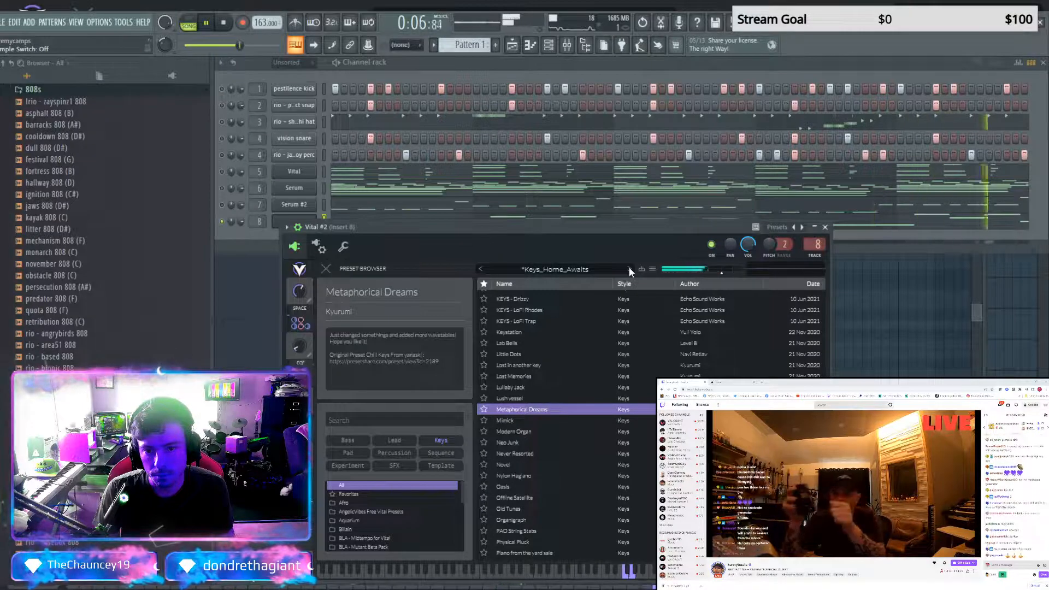
Load the Keys_Loneliness preset in Vital #2, unsolo the channel, and close the plugin to return to the playlist
left_click(628, 268)
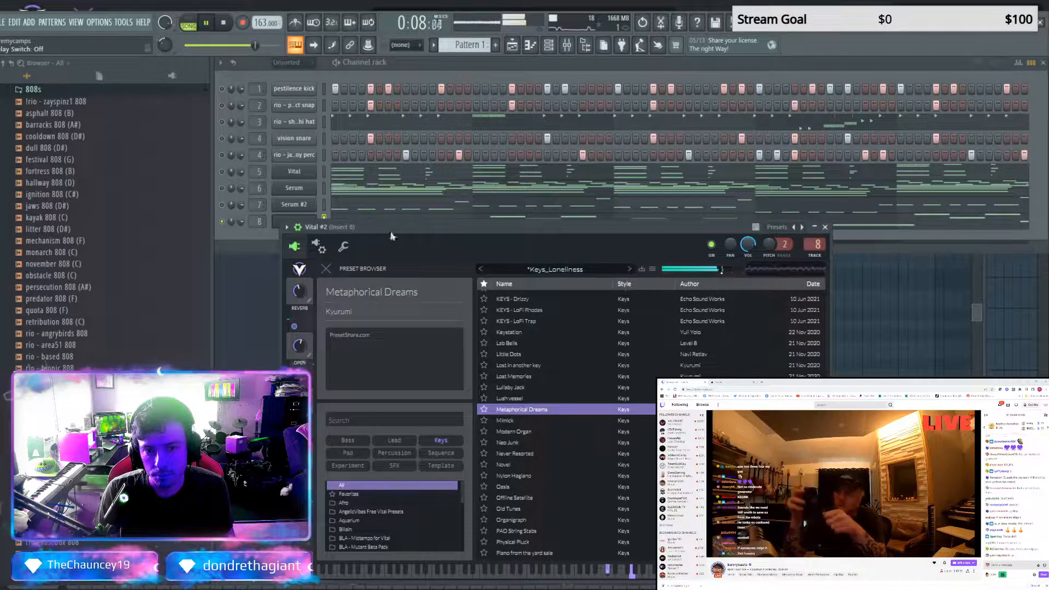
left_click(224, 231)
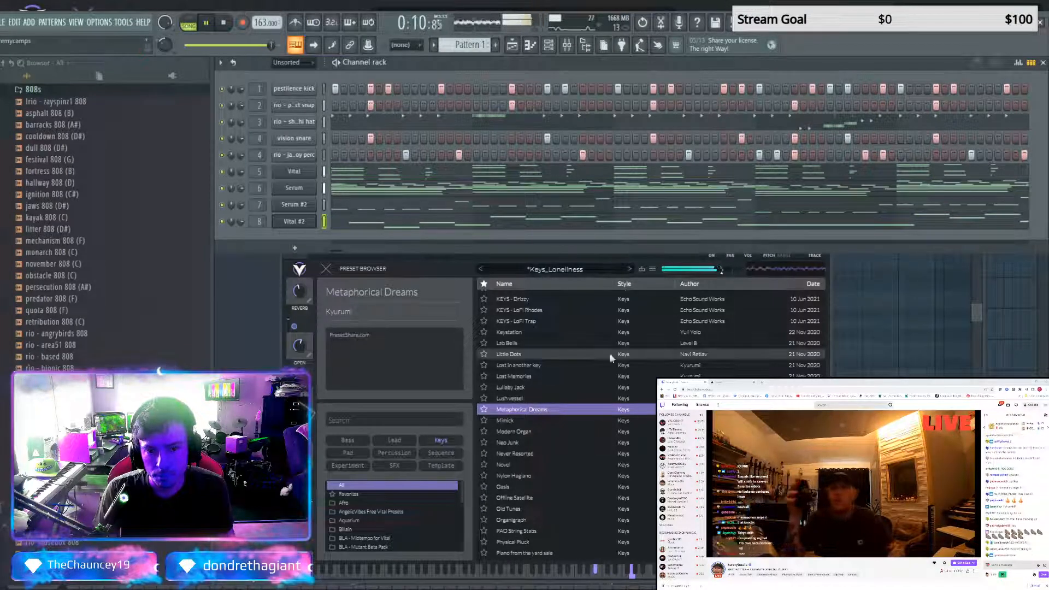
left_click(827, 258)
left_click(824, 227)
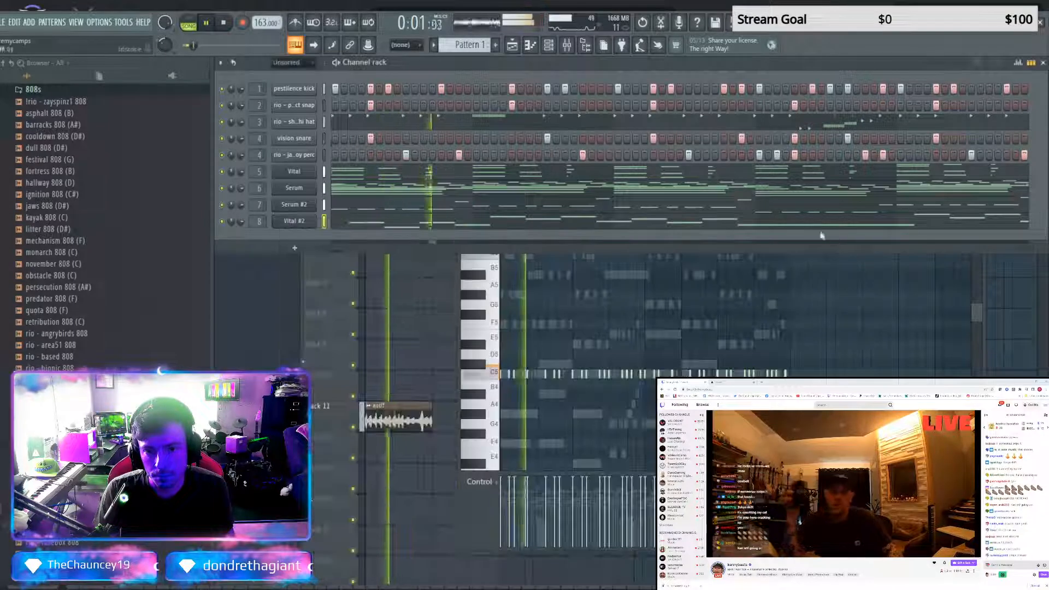
left_click(429, 337)
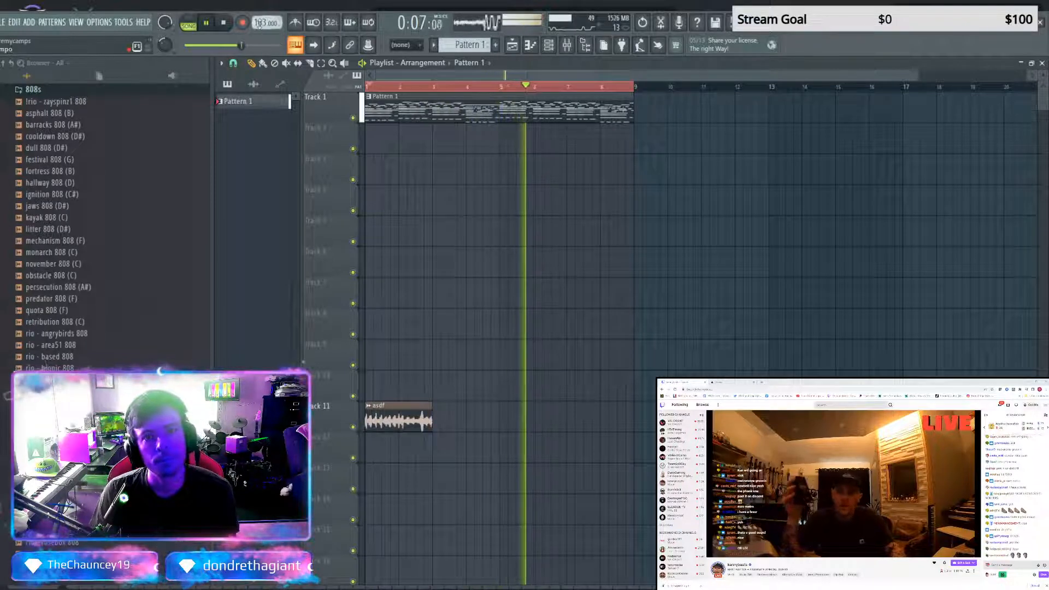
left_click_drag(259, 21, 259, 21)
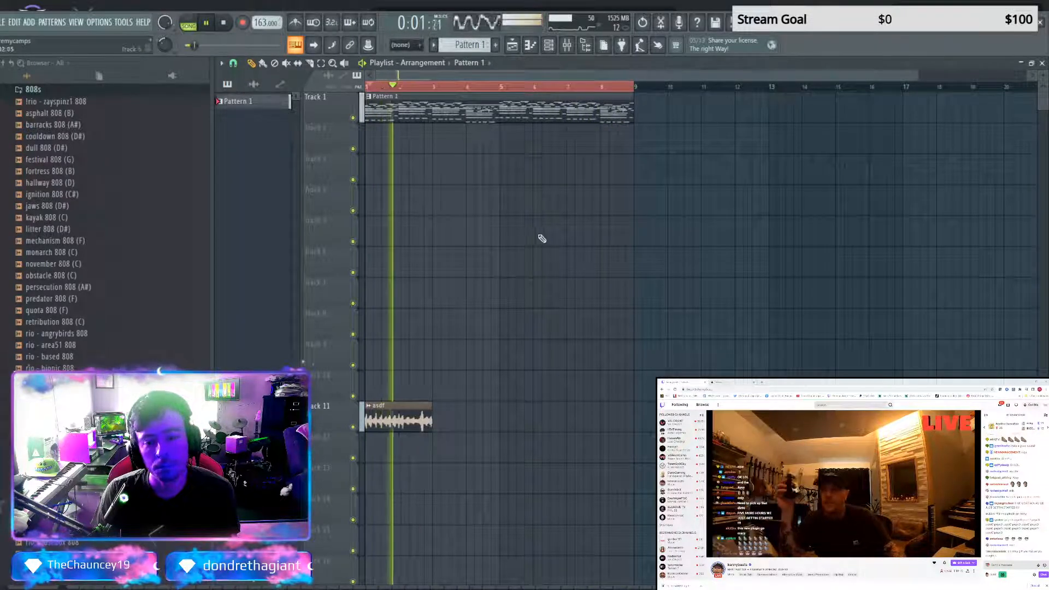
Stop playback, delete the Pattern 1 clip from the playlist and split Pattern 1 by channel
key("ctrl+a")
key("space")
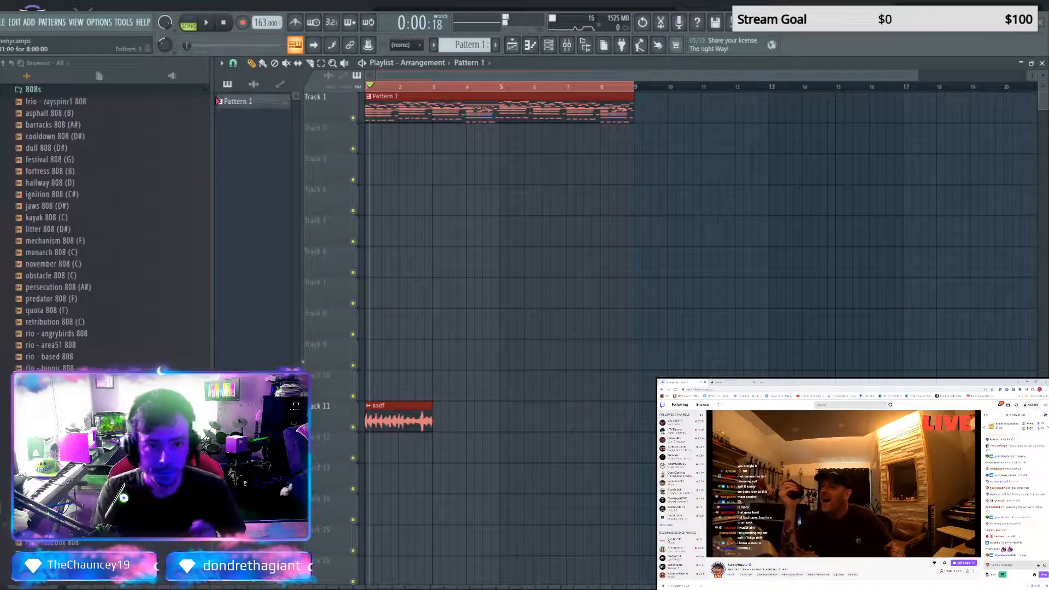
right_click(411, 113)
left_click(236, 103)
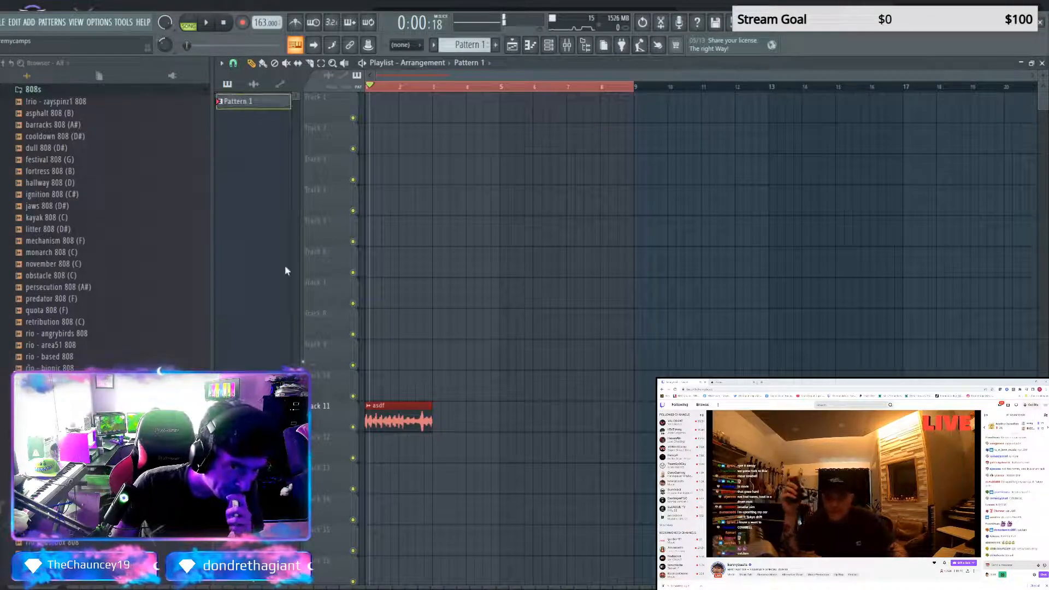
left_click(265, 281)
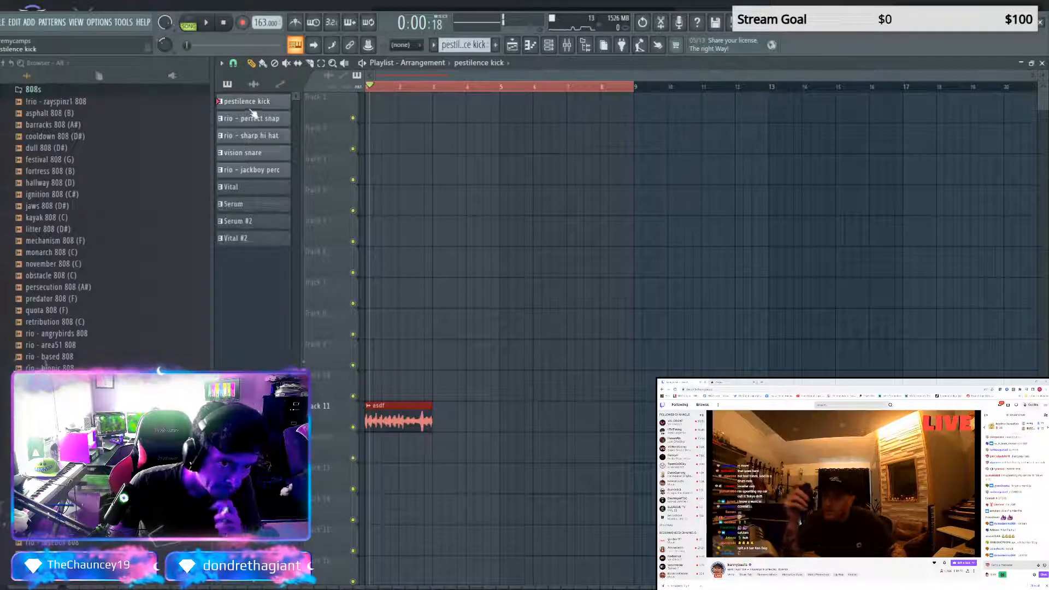
Move the five drum patterns, from pestilence kick to rio - jackboy perc, below Vital #2 in the pattern list
left_click_drag(262, 107, 258, 170)
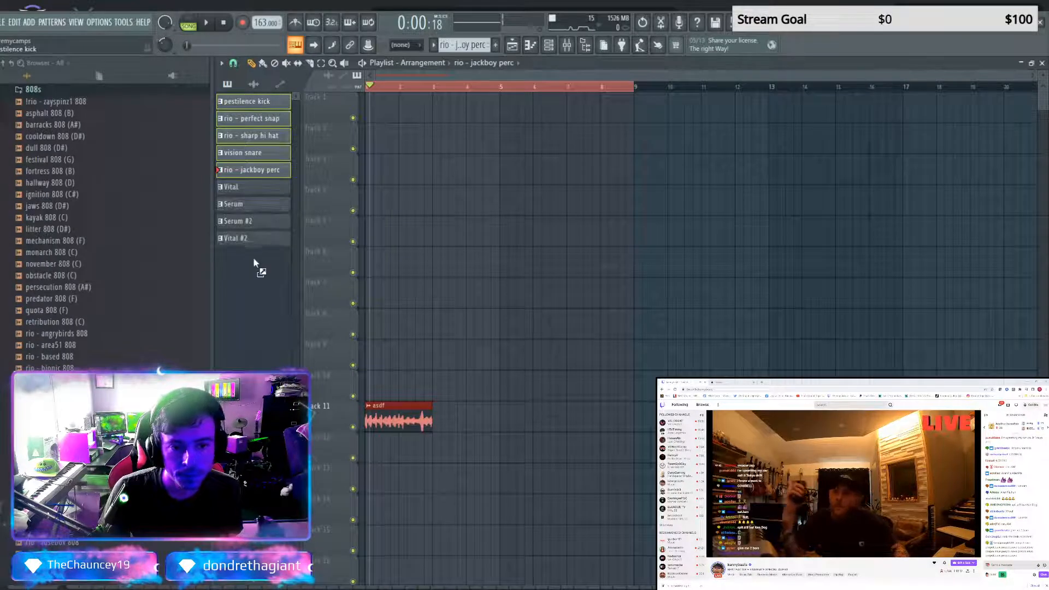
left_click_drag(250, 251, 250, 252)
left_click_drag(250, 103, 258, 260)
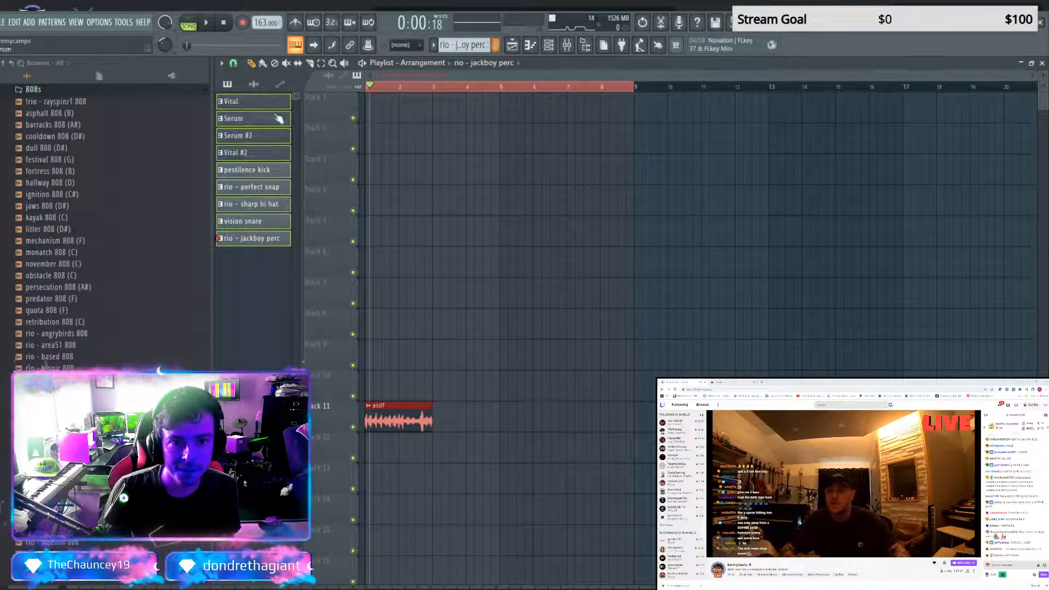
Place all nine split patterns in the playlist at bar 1 on Tracks 1 to 9, from Vital to rio - jackboy perc
left_click(240, 89)
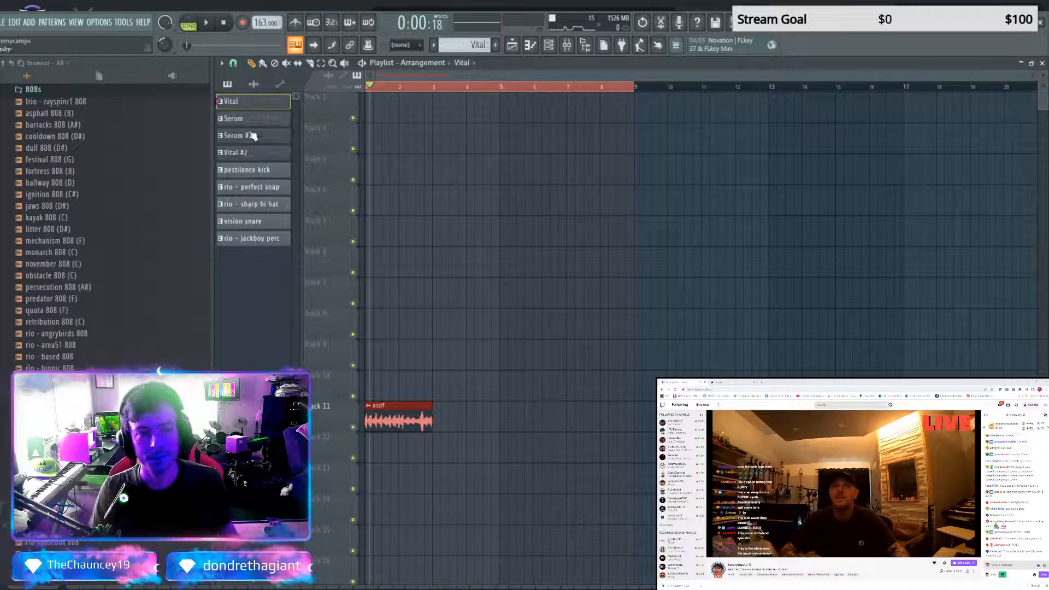
left_click(238, 239, "shift")
left_click_drag(250, 105, 350, 107)
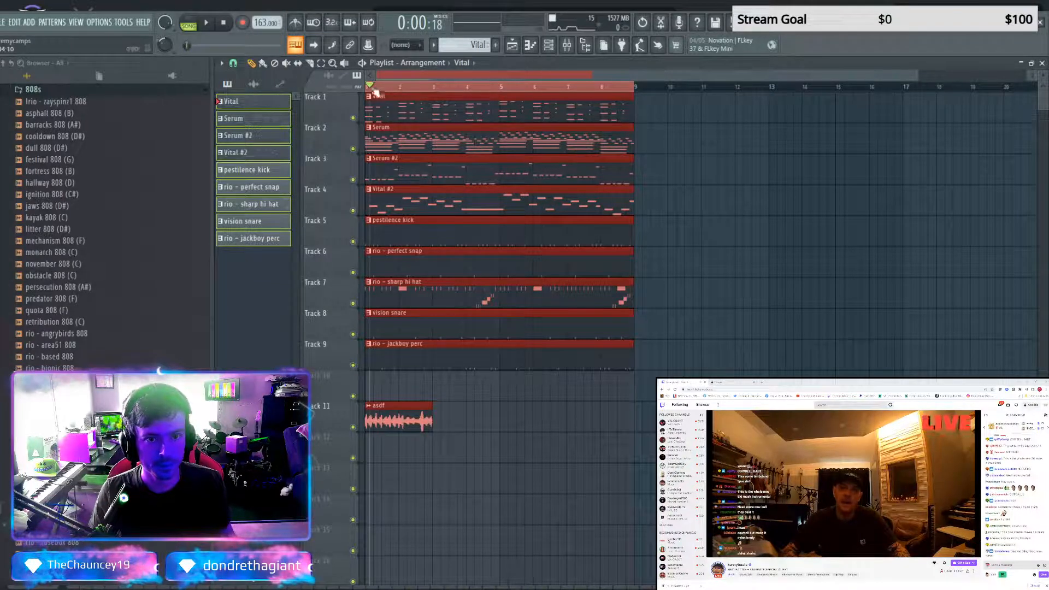
Play the split arrangement from its beginning and check the Rio Leyva drum folder in the browser
left_click_drag(371, 86, 362, 82)
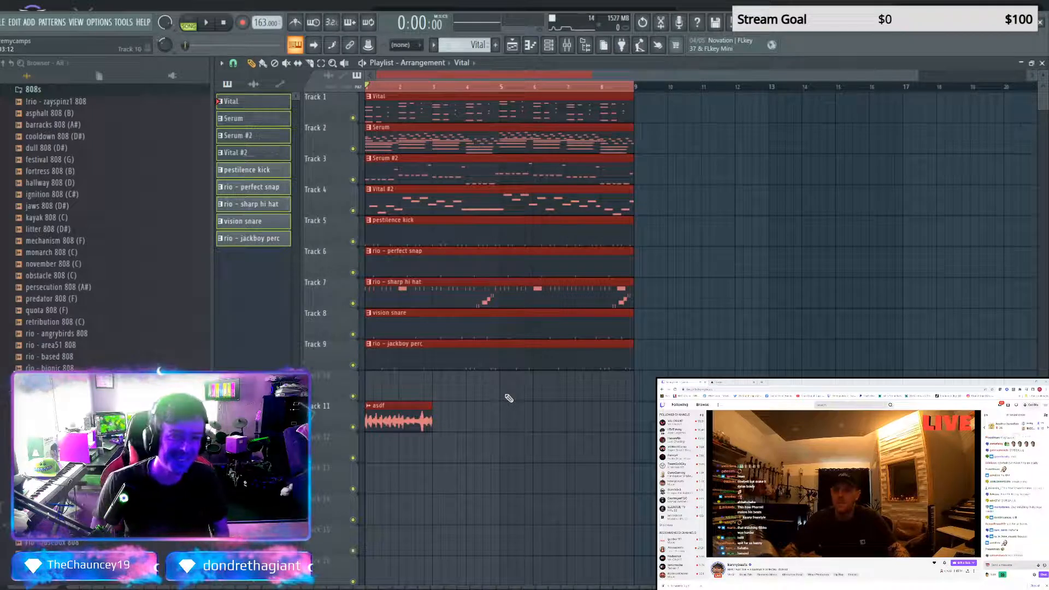
key("space")
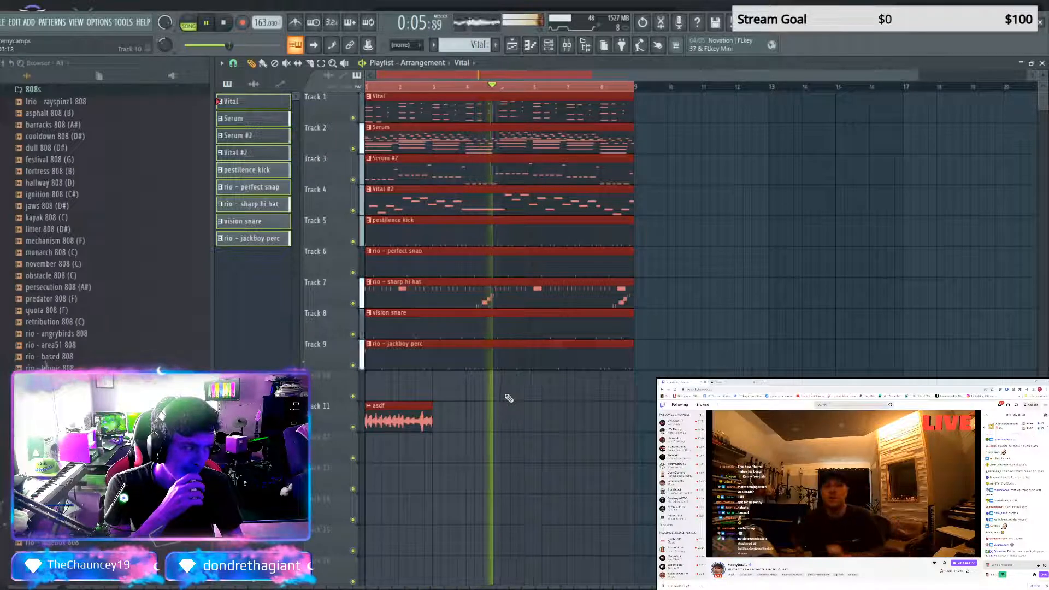
key("space")
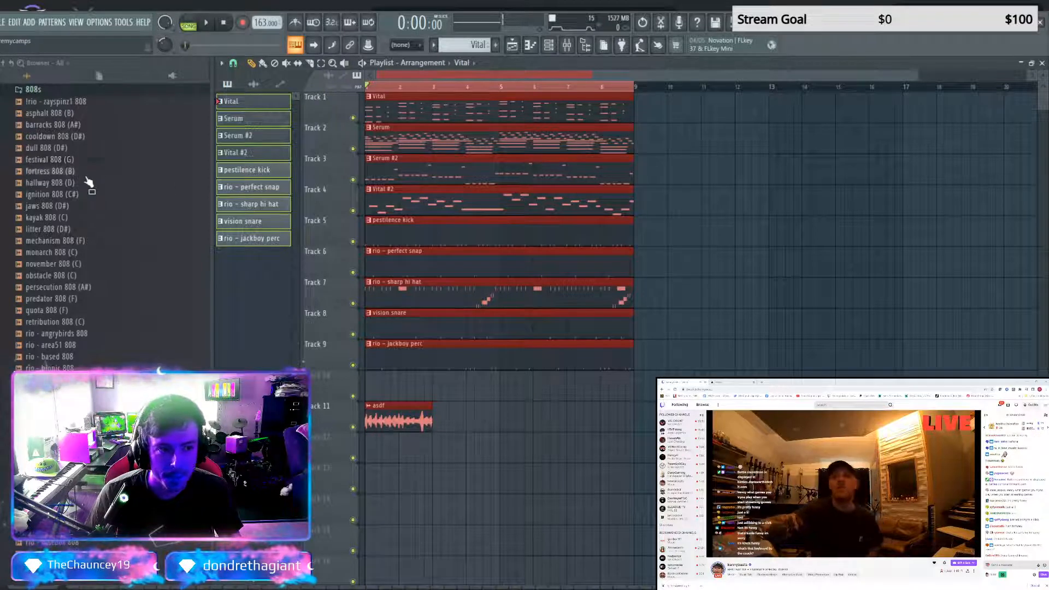
scroll(90, 303, "up", 4)
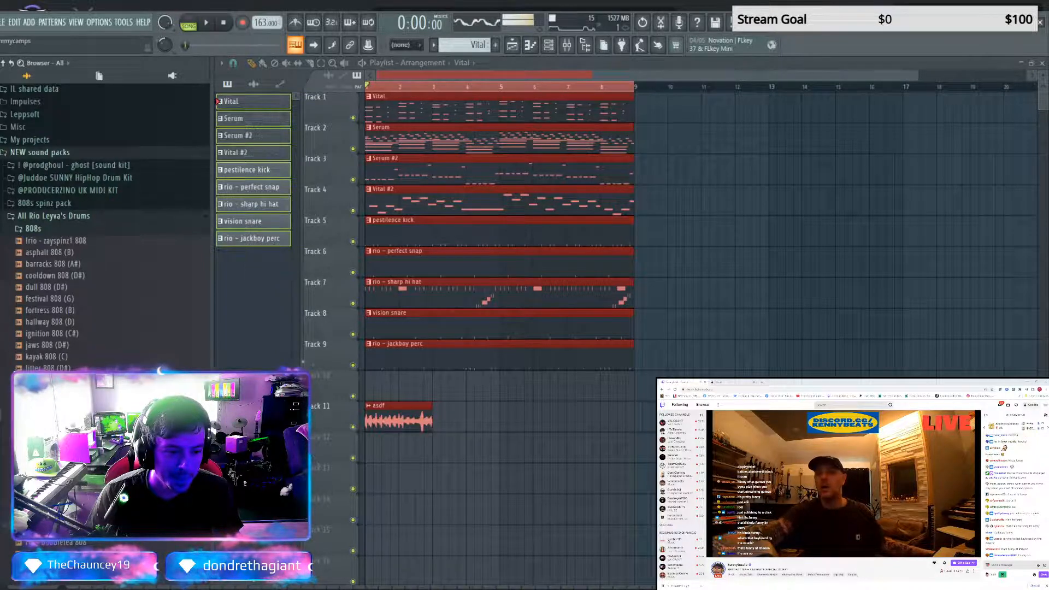
key("space")
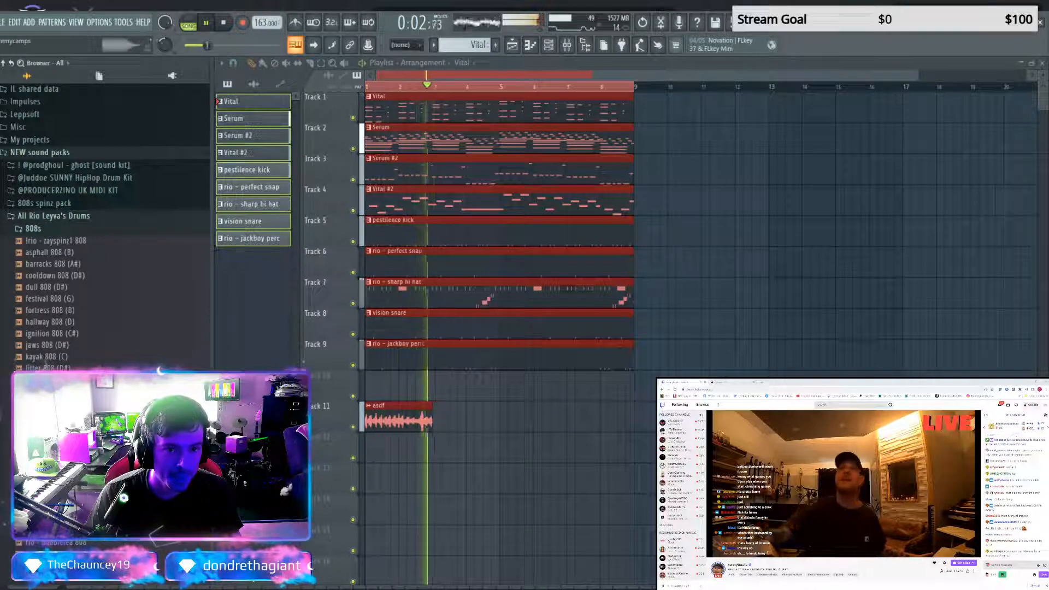
key("space")
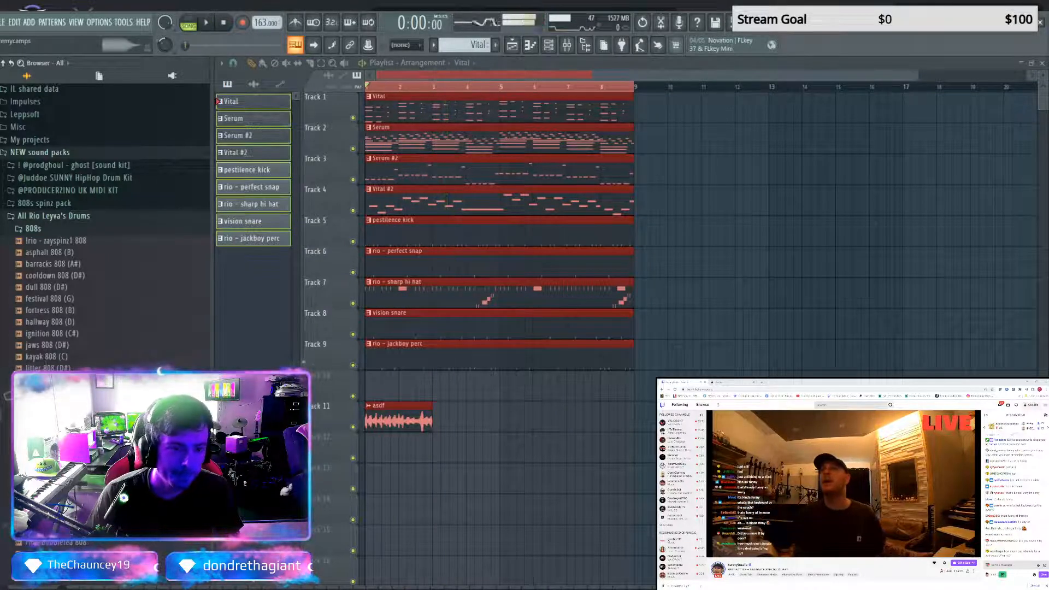
Open the pestilence kick pattern during playback and add the obstacle 808 (C) sample as a new channel
key("space")
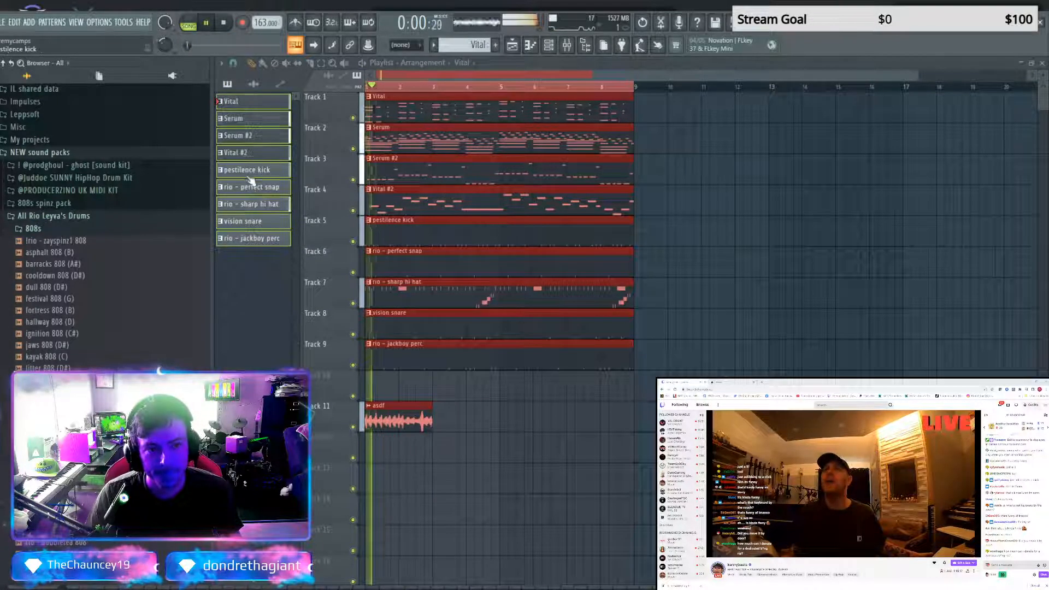
double_click(248, 175)
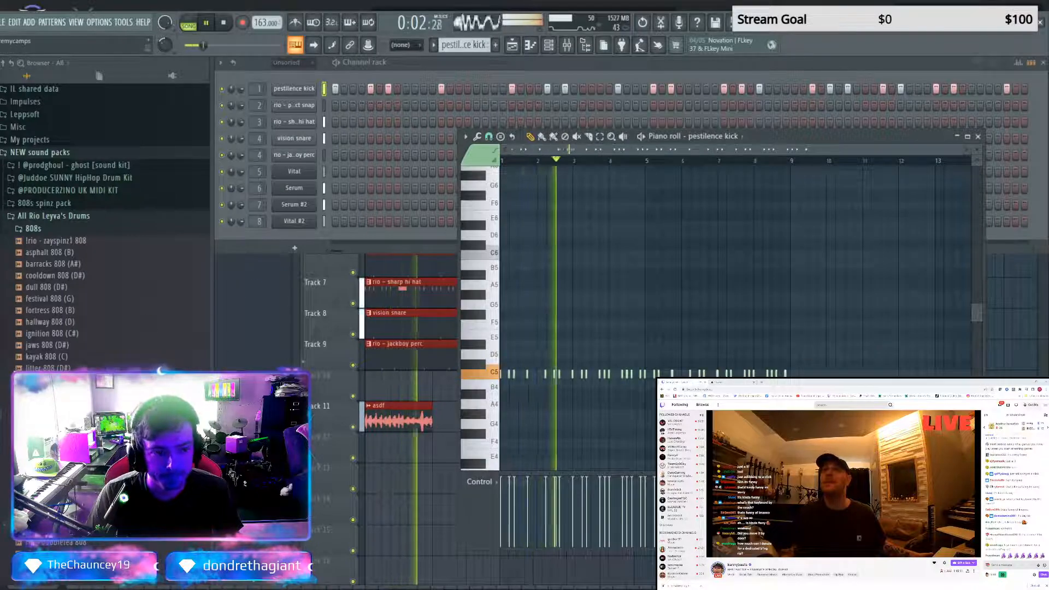
left_click_drag(287, 238, 294, 236)
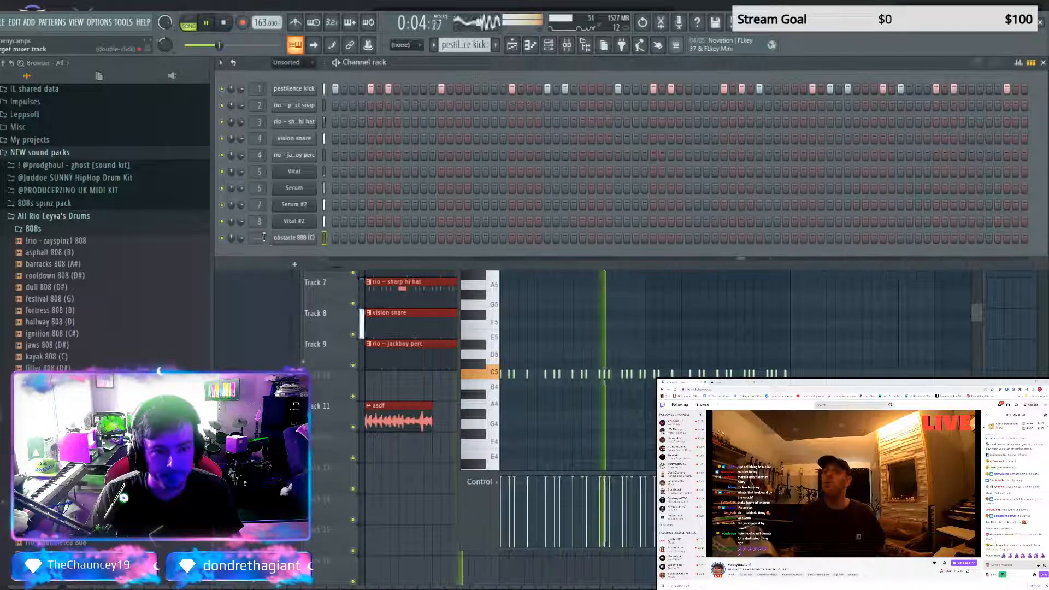
Shape the obstacle 808 (C) volume envelope with a 0% attack time, check its miscellaneous settings, stop playback and close the sampler
left_click(295, 238)
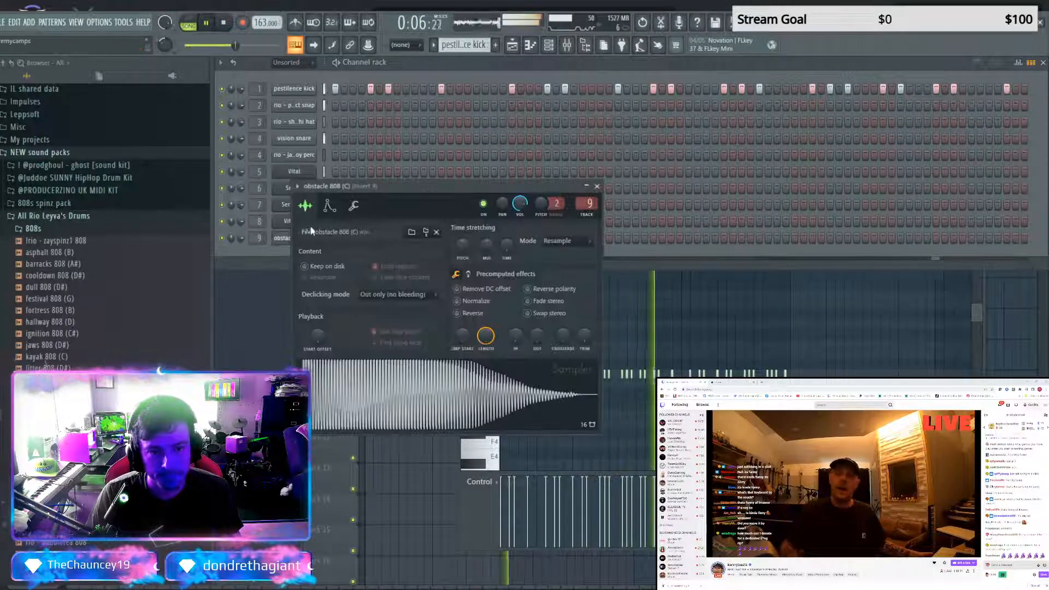
left_click(329, 205)
left_click_drag(326, 314, 326, 349)
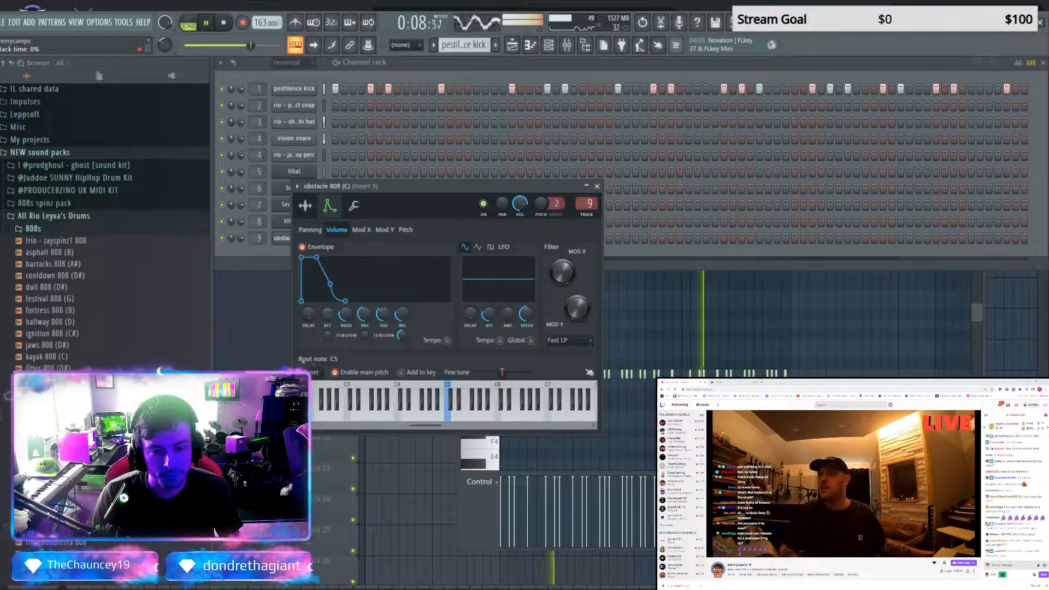
left_click_drag(345, 314, 363, 349)
left_click_drag(382, 315, 402, 350)
left_click(354, 205)
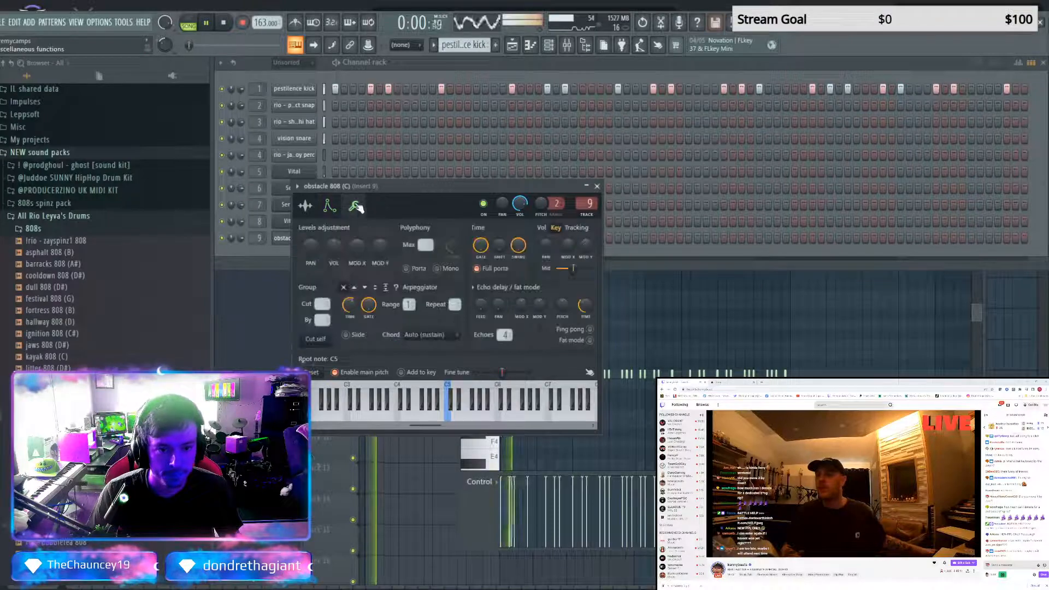
key("space")
left_click(597, 187)
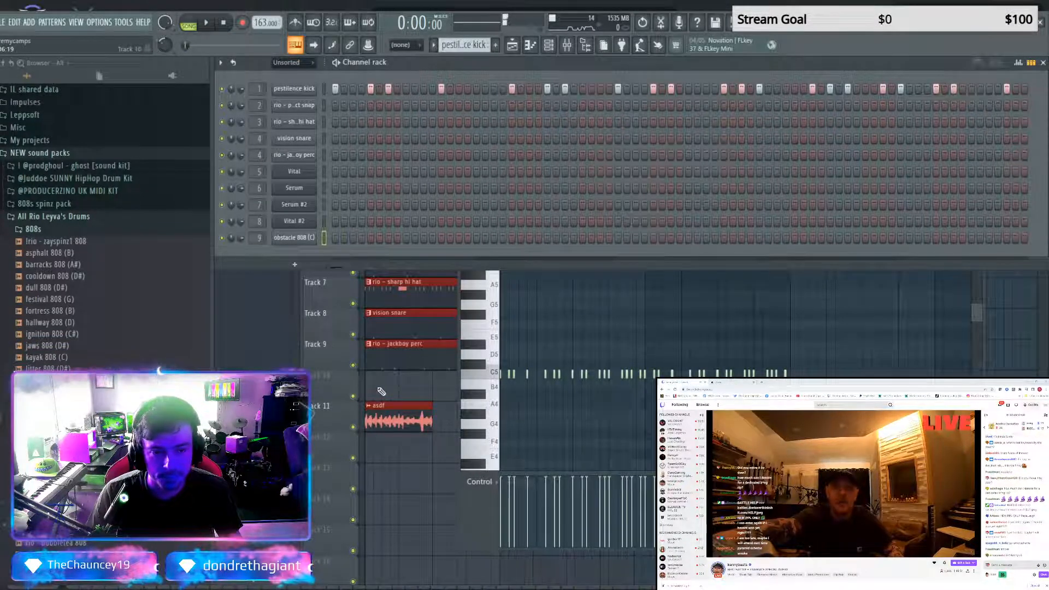
Create a pattern named 808 and place it on Track 10 from bar 1, extending the clip to eight bars
key("F5")
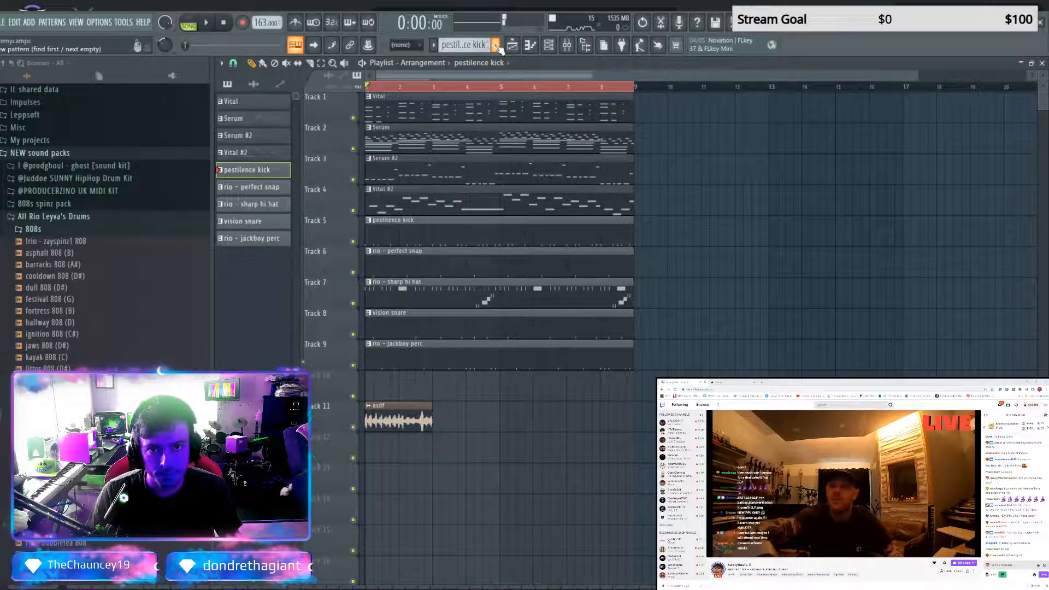
key("F4")
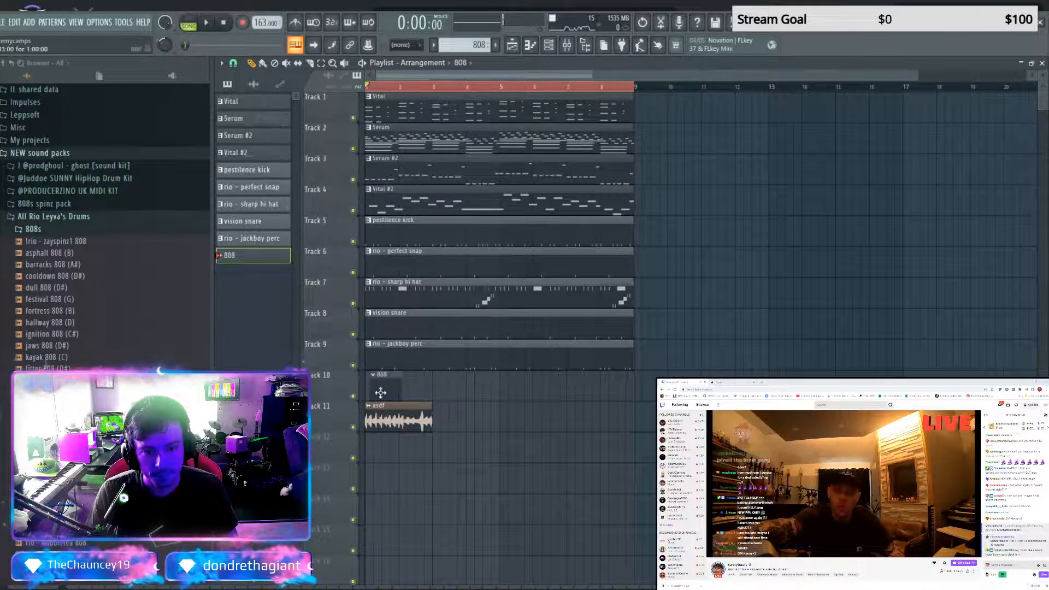
left_click_drag(404, 388, 631, 400)
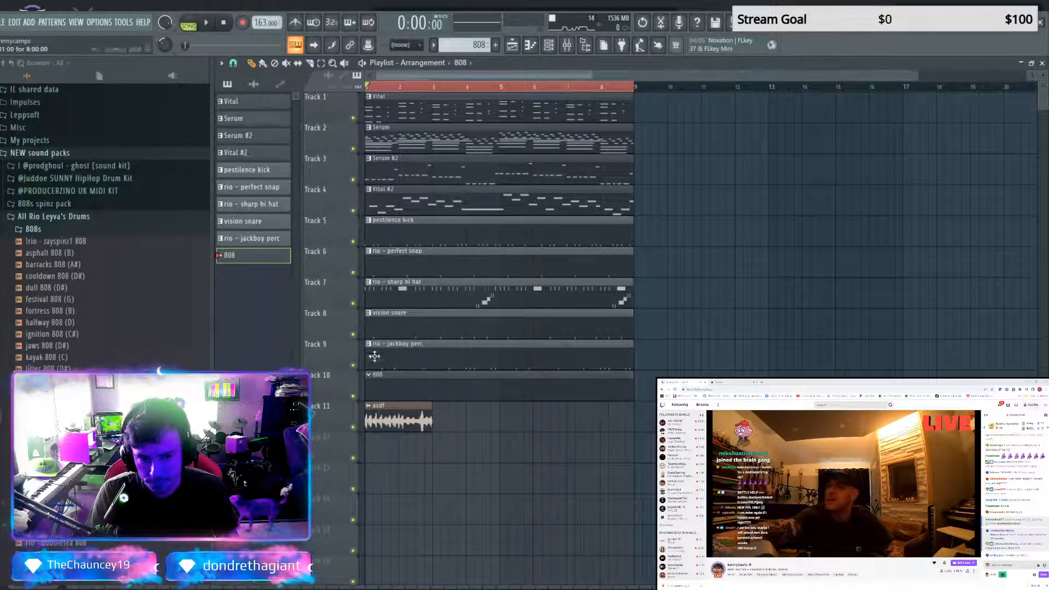
Open the piano roll for obstacle 808 (C) and draw a one-bar C6 note at bar 1
key("F6")
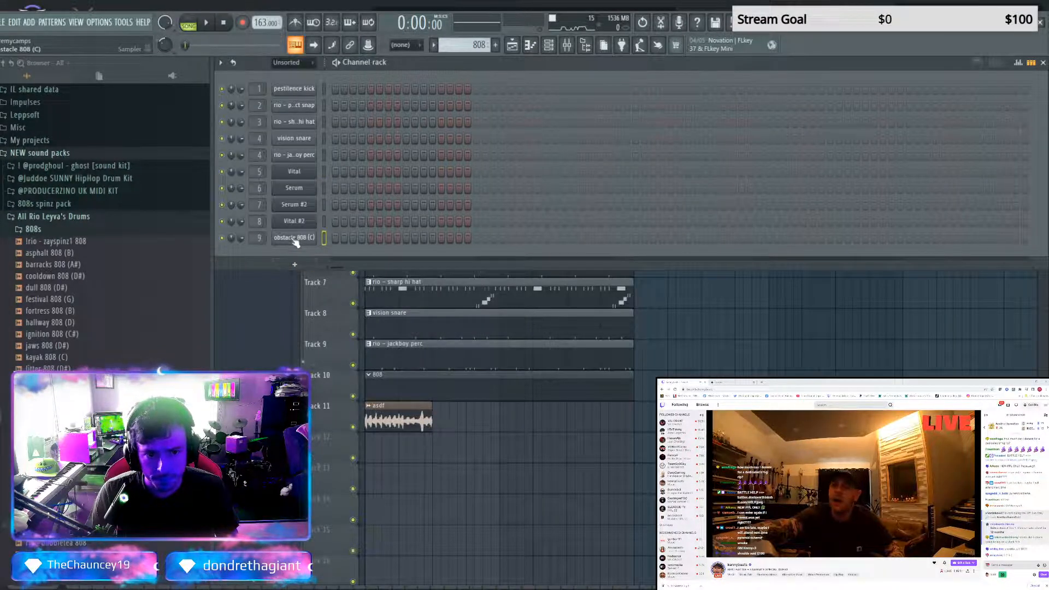
key("F7")
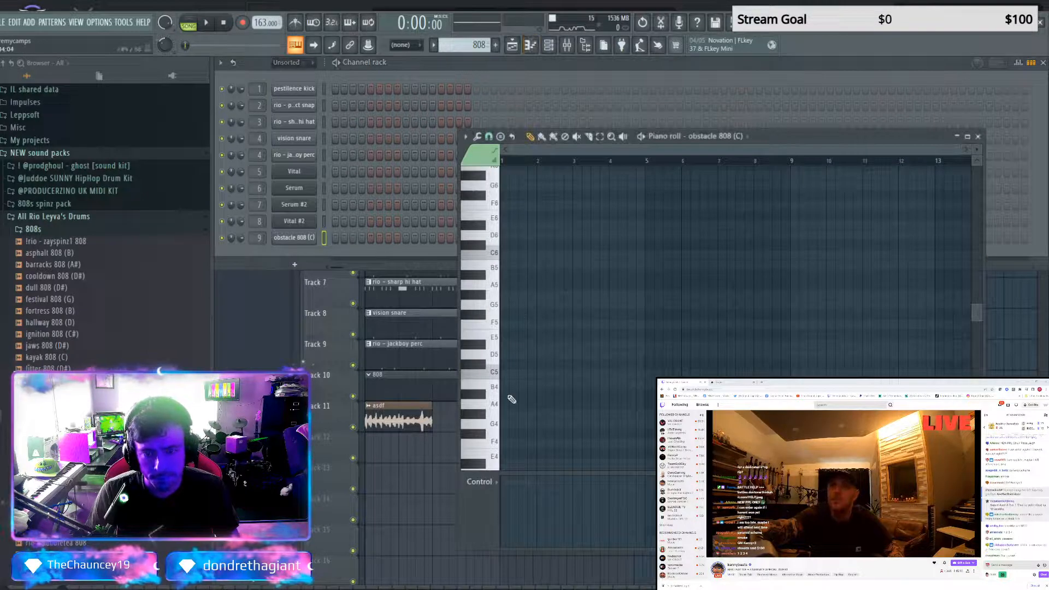
left_click(507, 370)
left_click(507, 301)
left_click(501, 253)
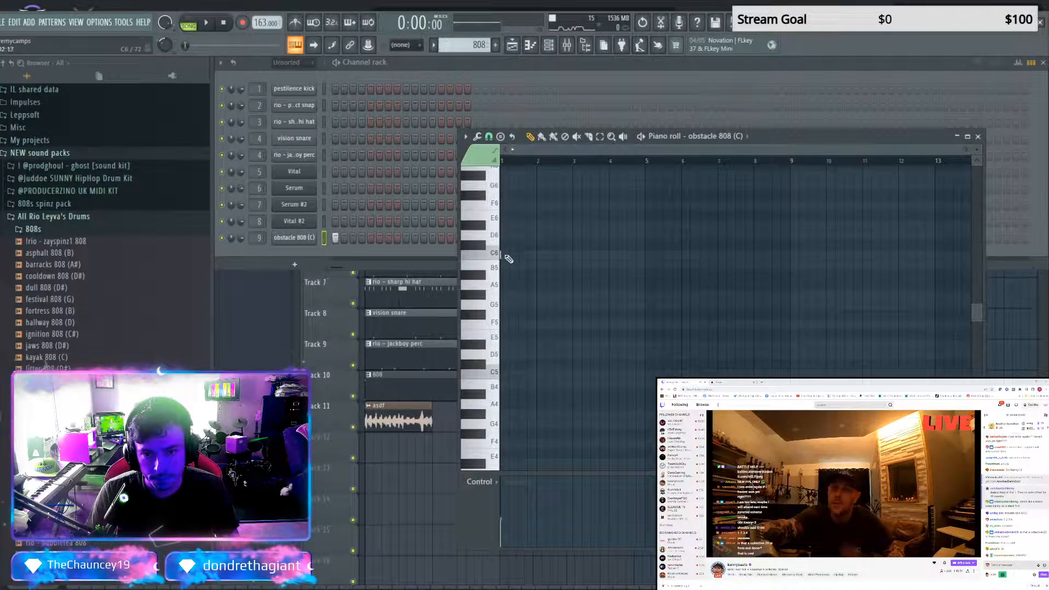
left_click_drag(518, 259, 539, 260)
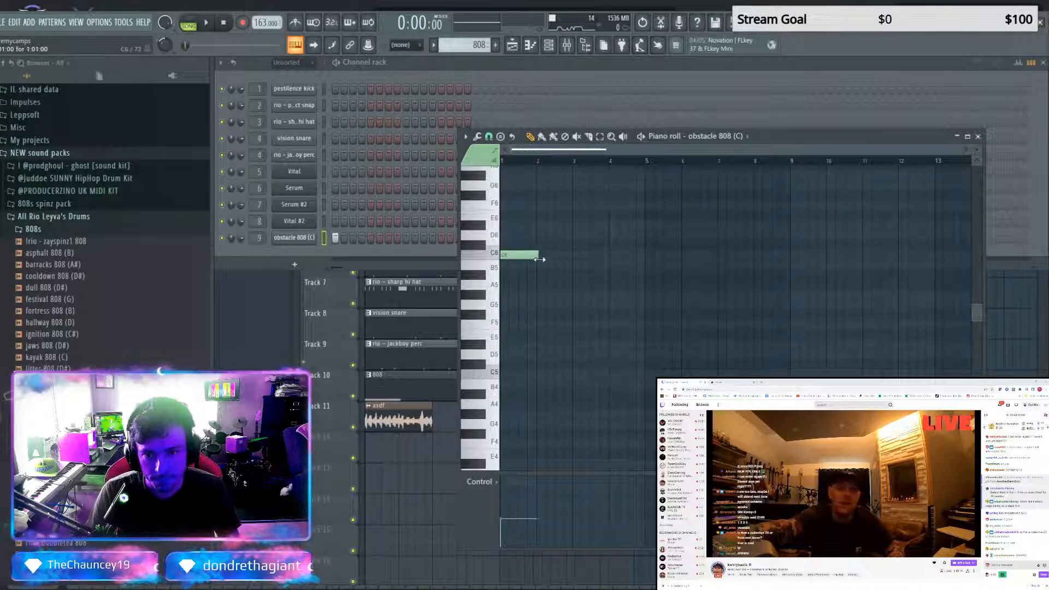
Audition the C6 808 note with the arrangement and try it at other pitches before returning it to C6
key("space")
key("space")
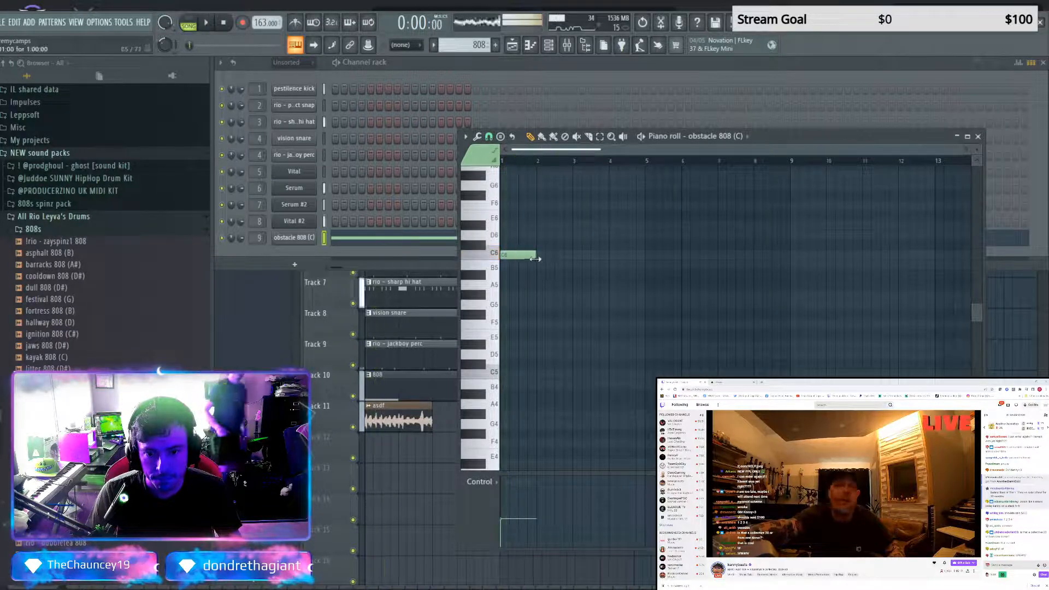
key("space")
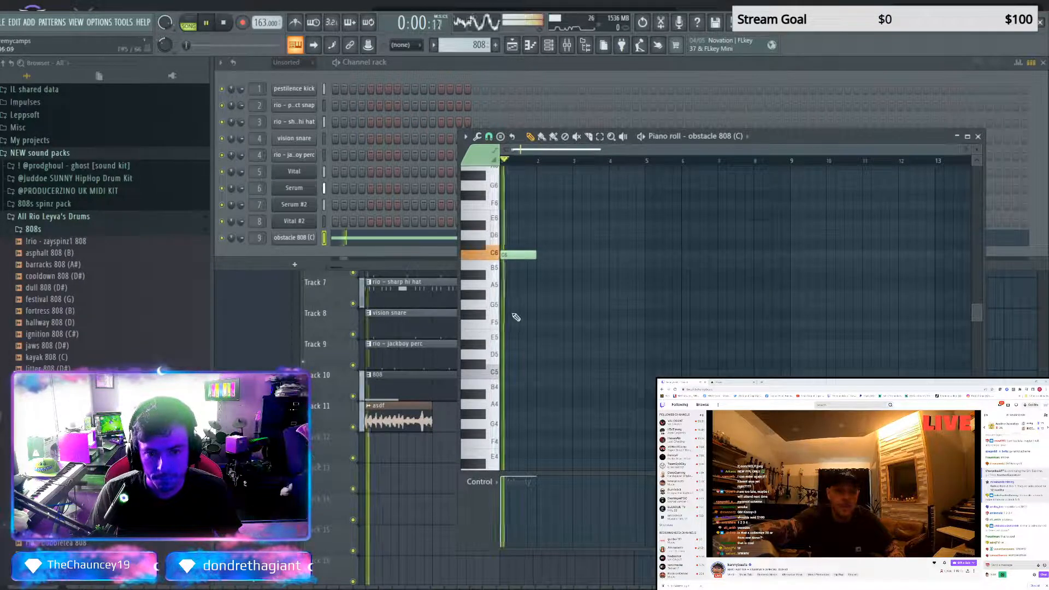
key("space")
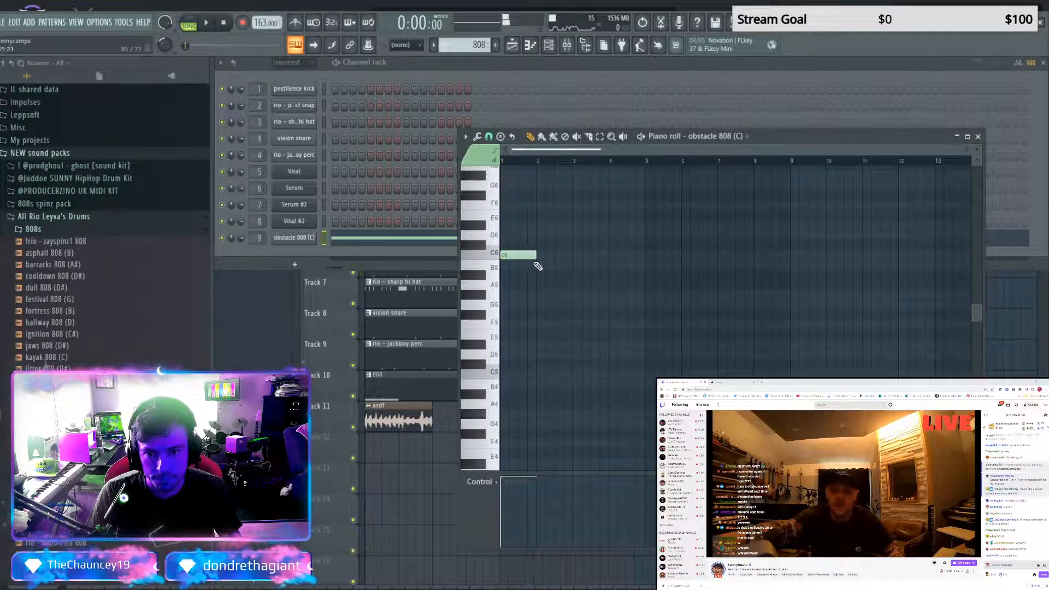
left_click(524, 258)
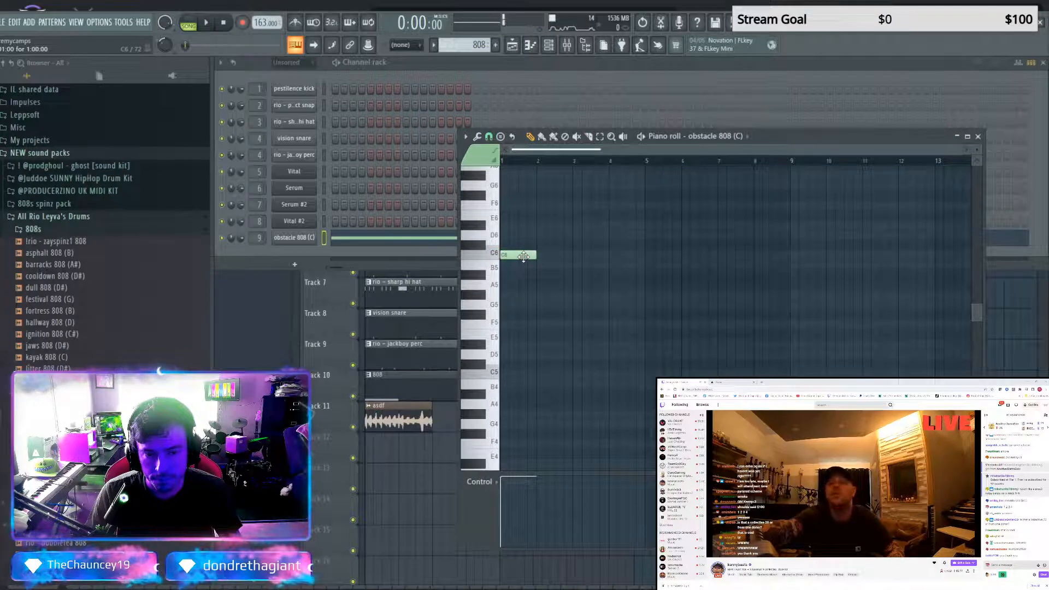
left_click_drag(524, 257, 529, 370)
left_click_drag(517, 380, 514, 304)
left_click_drag(508, 239, 509, 258)
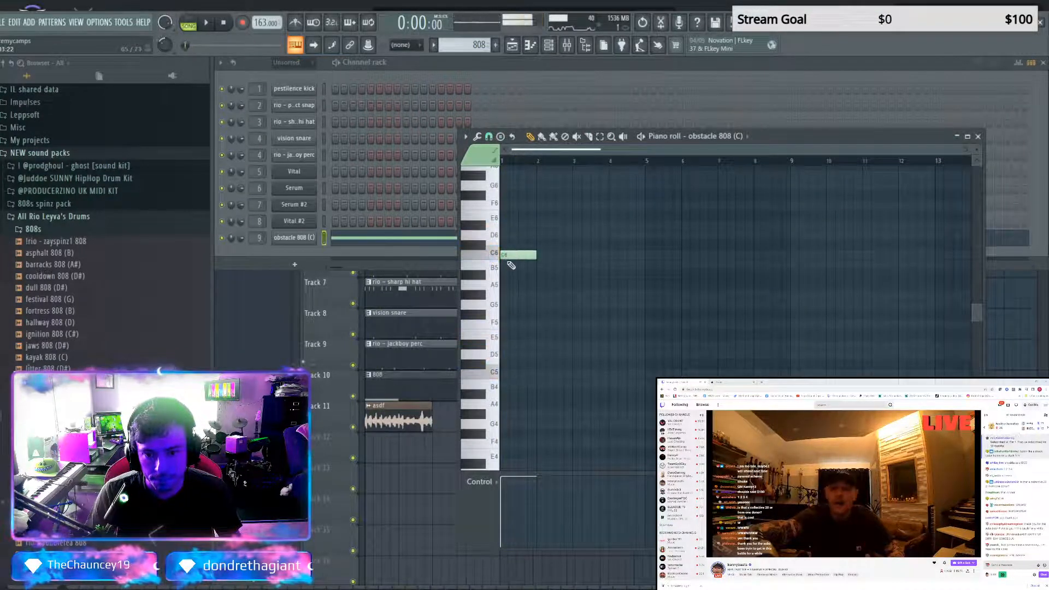
Examine the low notes of the Serum pattern in its piano roll as a reference for the 808, then close it
left_click(421, 326)
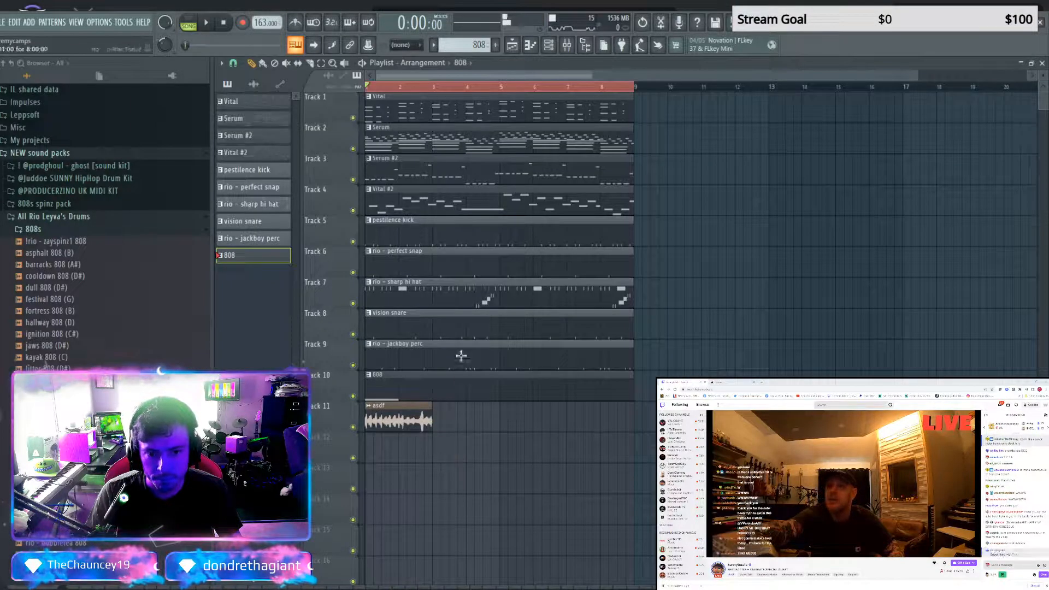
double_click(402, 145)
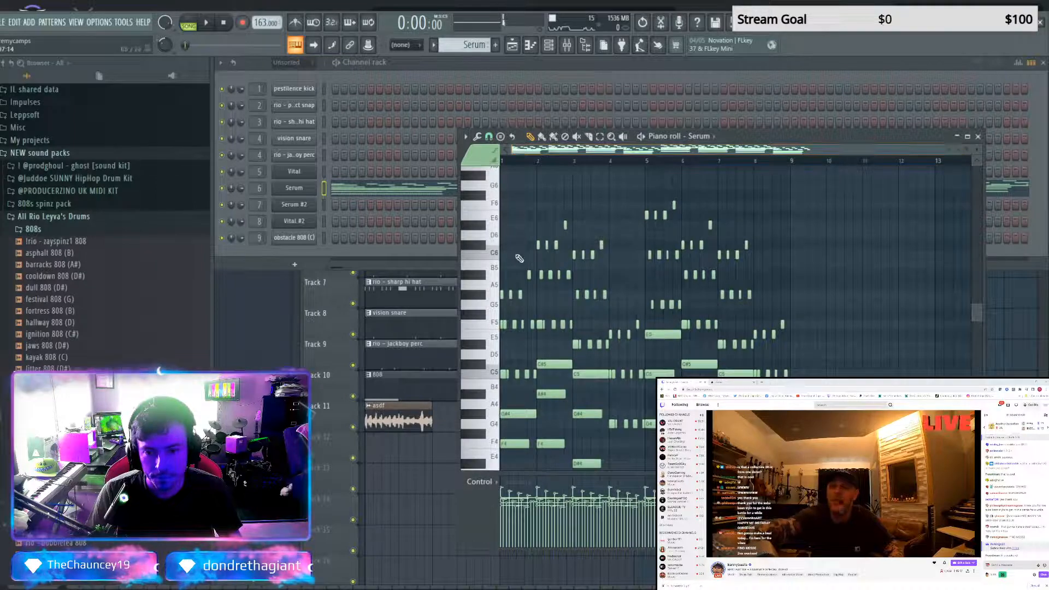
scroll(519, 258, "down", 5)
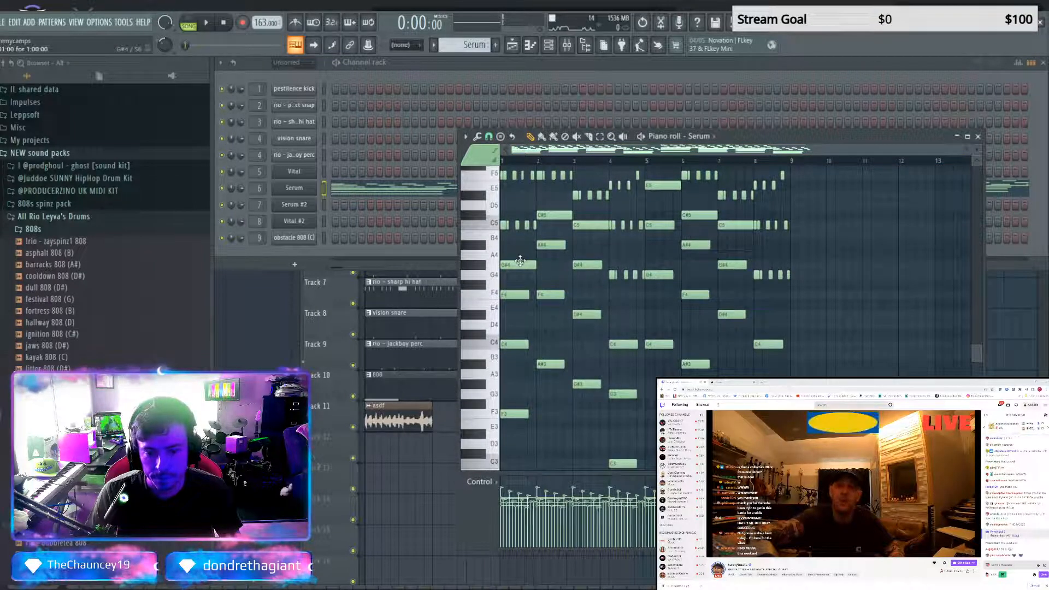
scroll(520, 261, "up", 4)
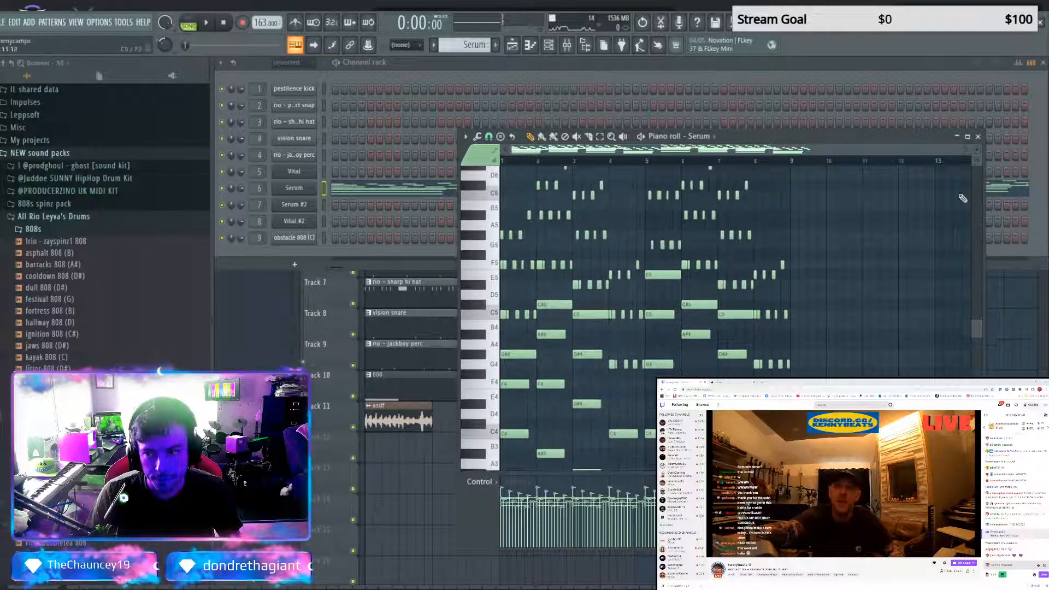
left_click(978, 138)
Reopen the 808 pattern, move the bar 1 note up to D#6 and audition it with the arrangement
double_click(448, 386)
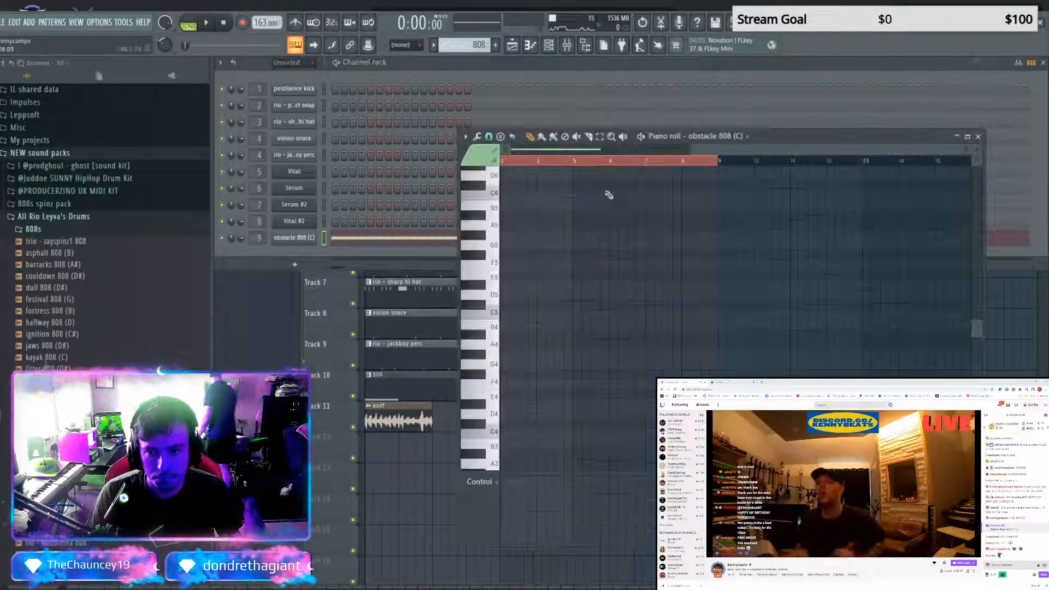
left_click_drag(702, 151, 485, 162)
scroll(552, 309, "up", 3)
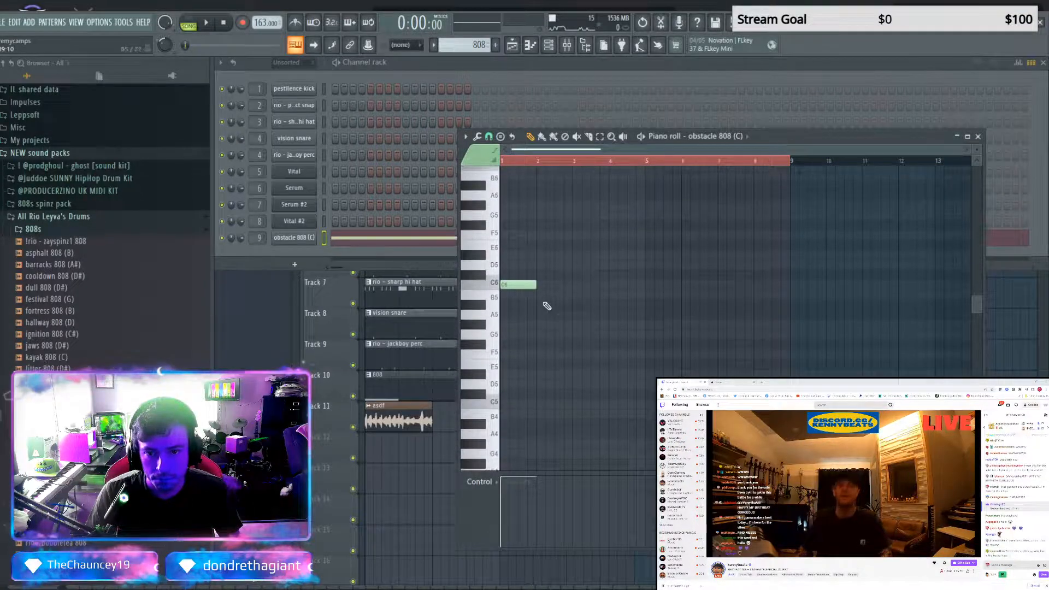
key("space")
left_click_drag(509, 282, 508, 252)
key("space")
key("space")
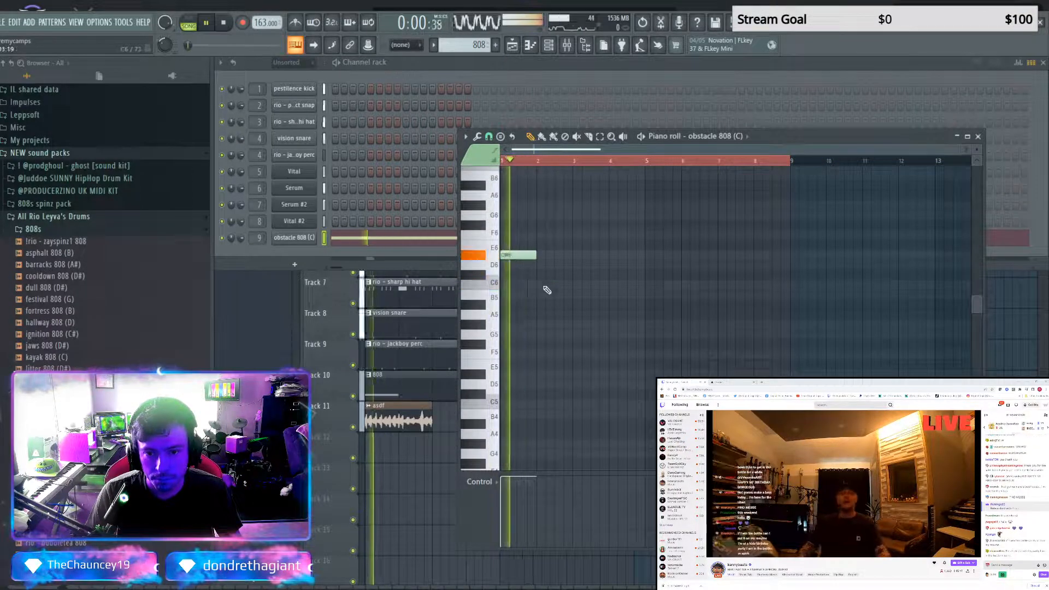
Add a half-bar 808 note at bar 2, trying different pitches during playback and settling on C#6
key("space")
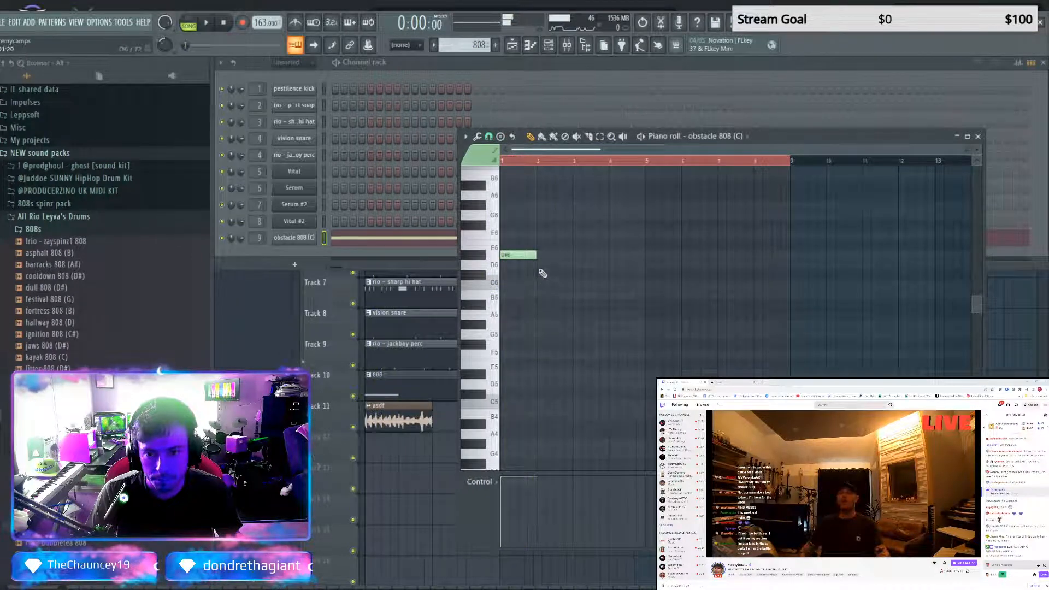
key("space")
left_click(542, 285)
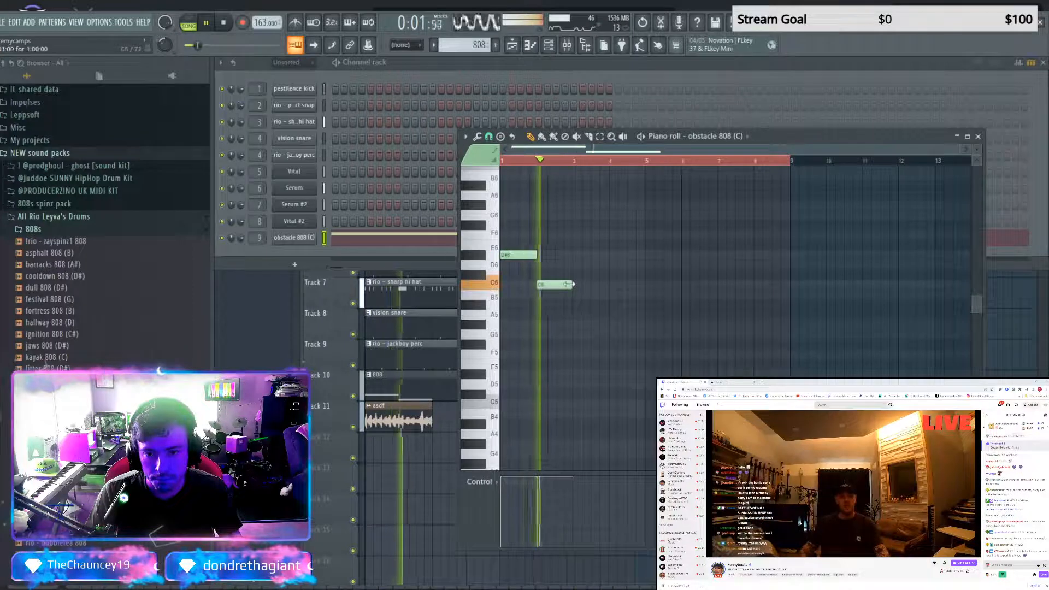
left_click_drag(571, 284, 539, 265)
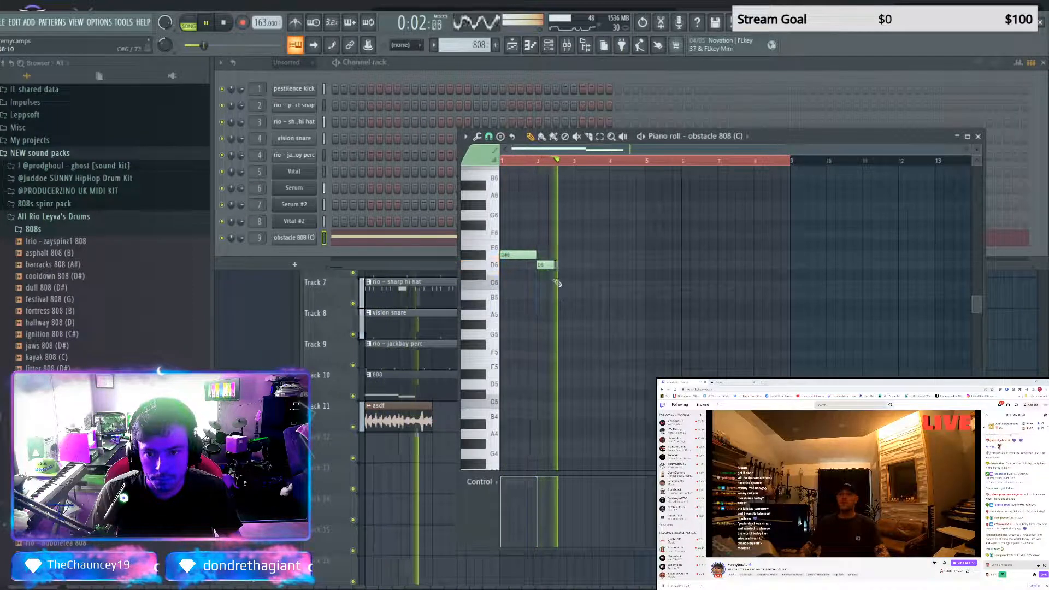
key("space")
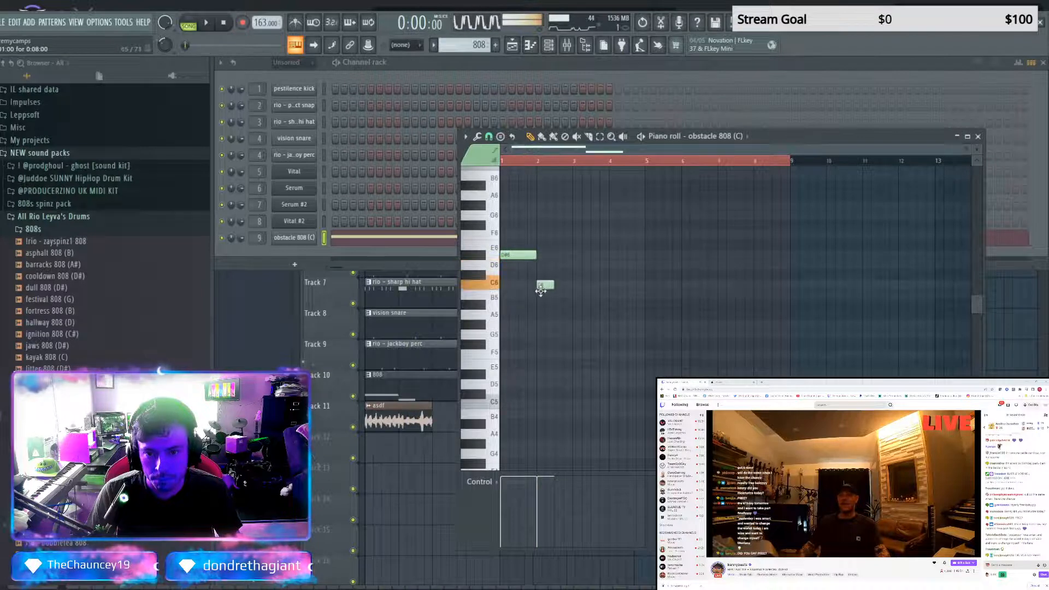
left_click_drag(540, 291, 541, 278)
key("space")
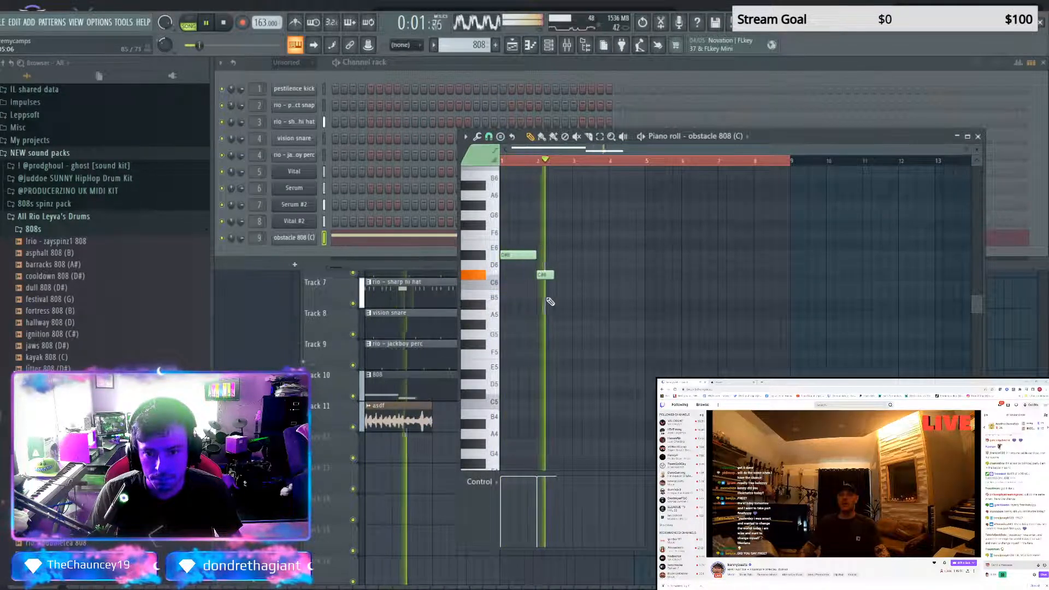
key("space")
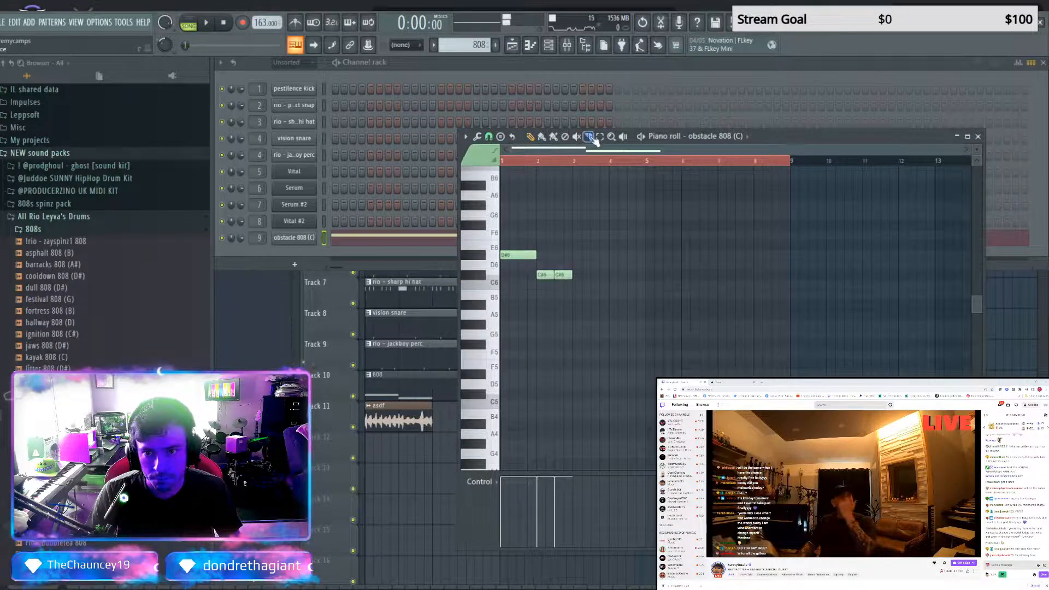
Slice the C#6 note in the second half of bar 2 into a short hit followed by a longer one, and audition it
left_click(568, 276)
key("space")
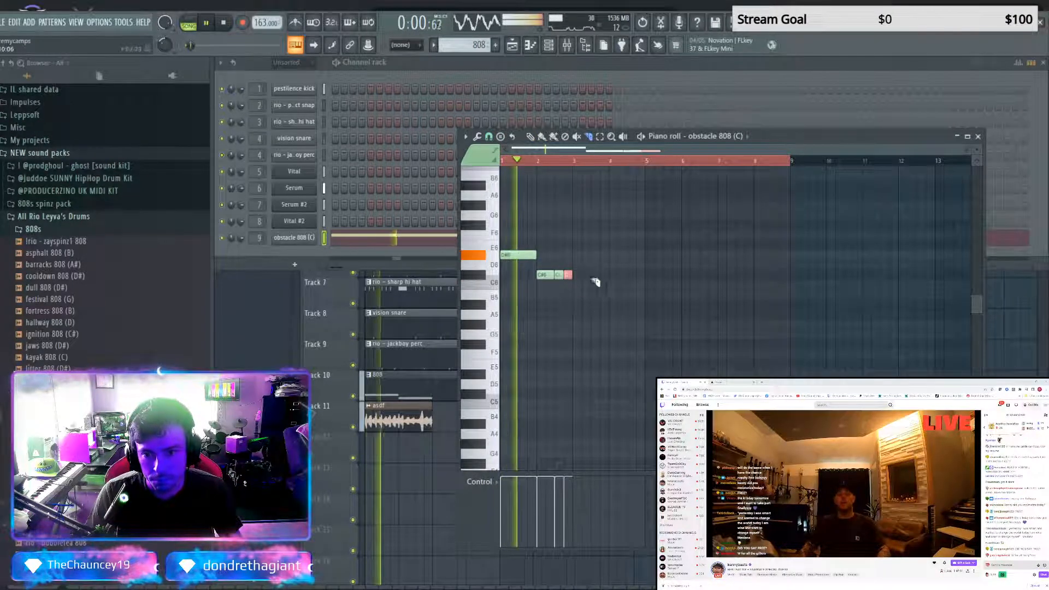
left_click(530, 137)
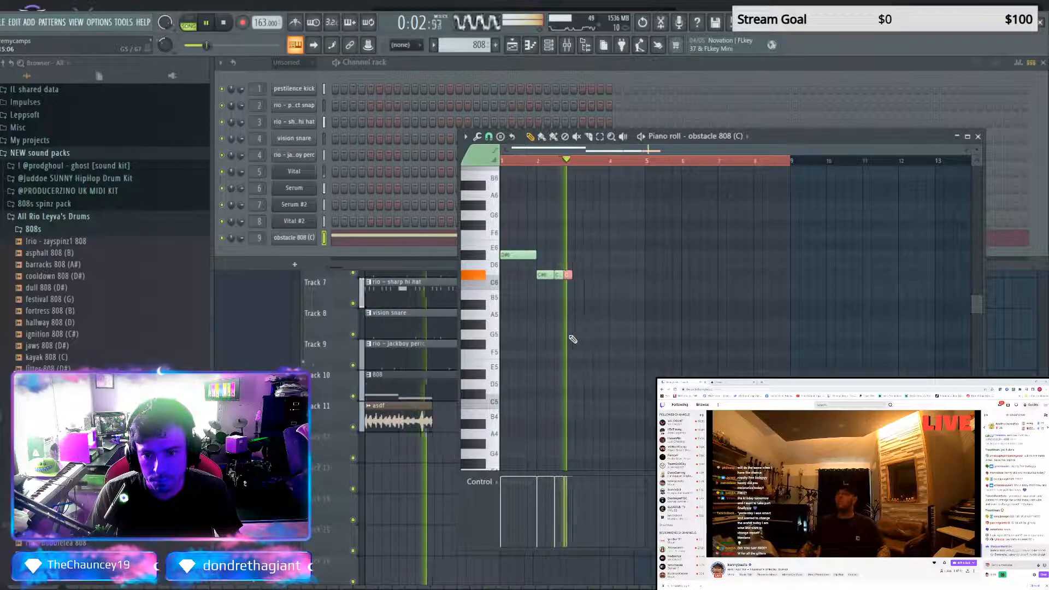
key("space")
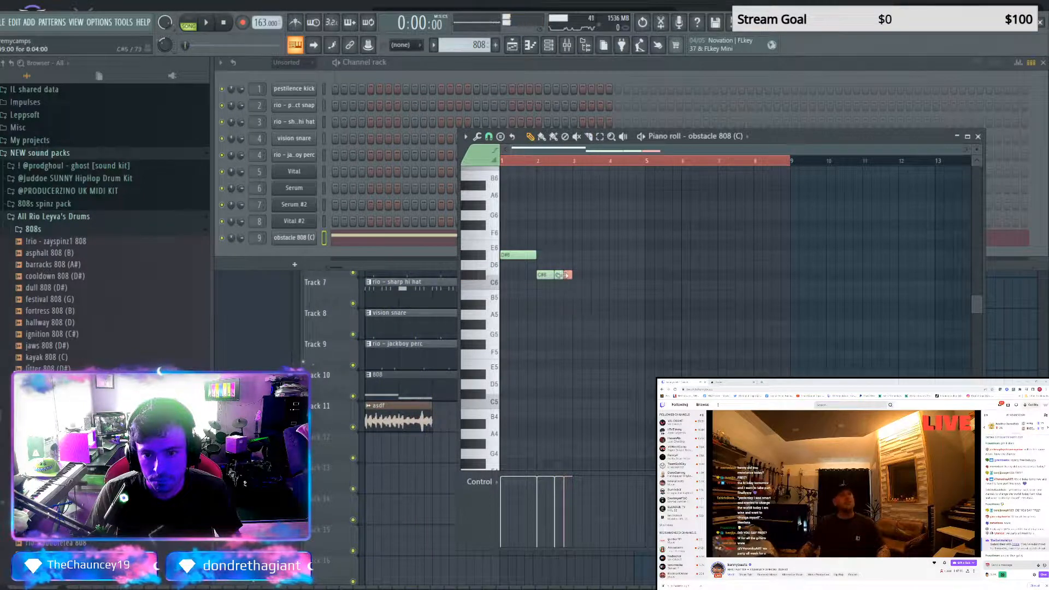
left_click(562, 275)
left_click_drag(568, 274, 563, 277)
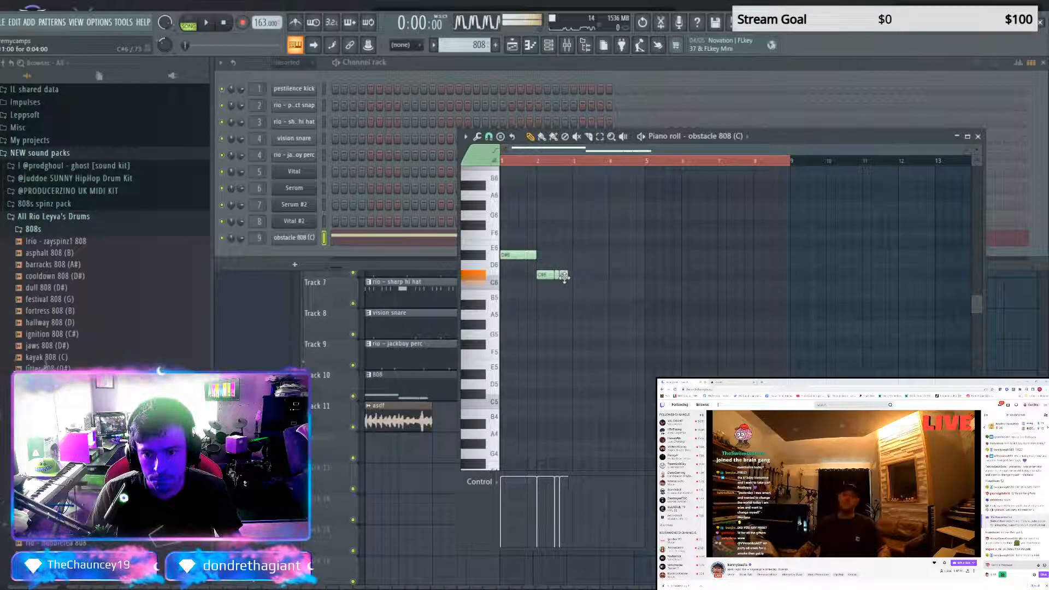
key("space")
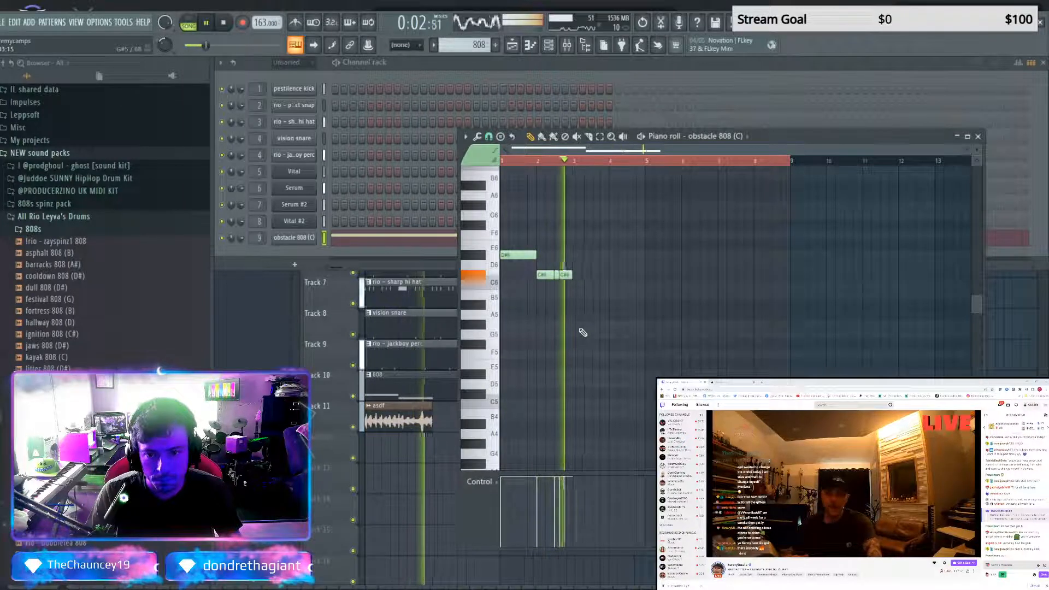
key("space")
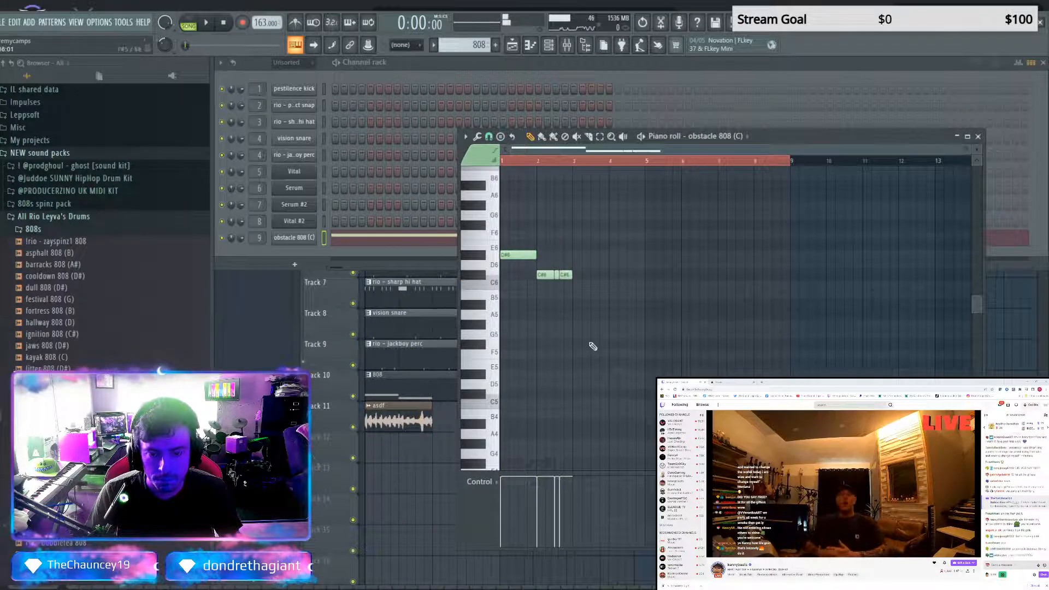
Continue the 808 line during playback with a long and a short B5 note in bar 3 and an A#5 note at bar 4
key("space")
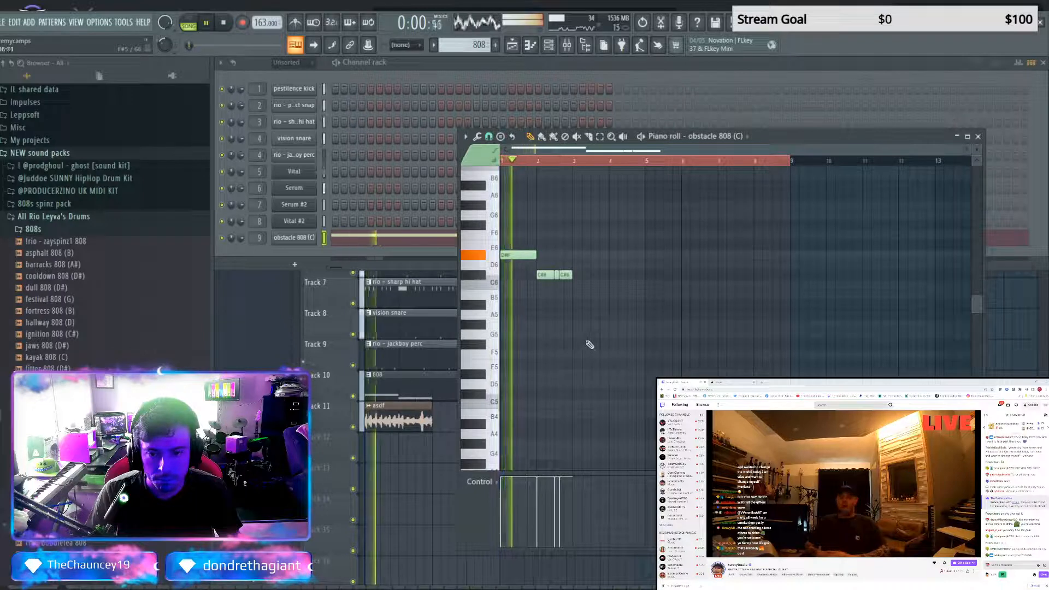
left_click(578, 285)
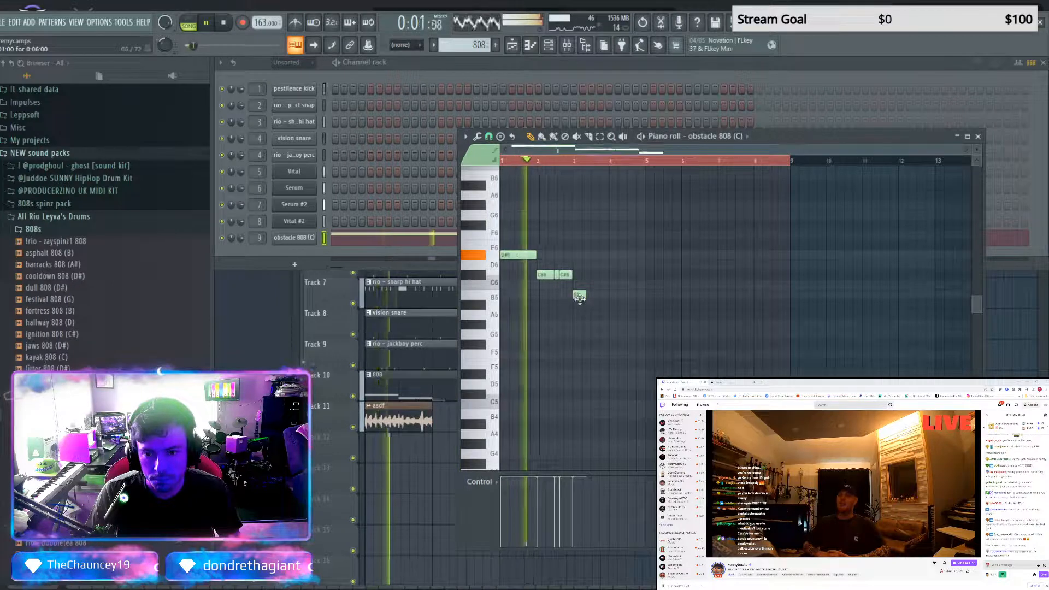
left_click_drag(578, 286, 599, 297)
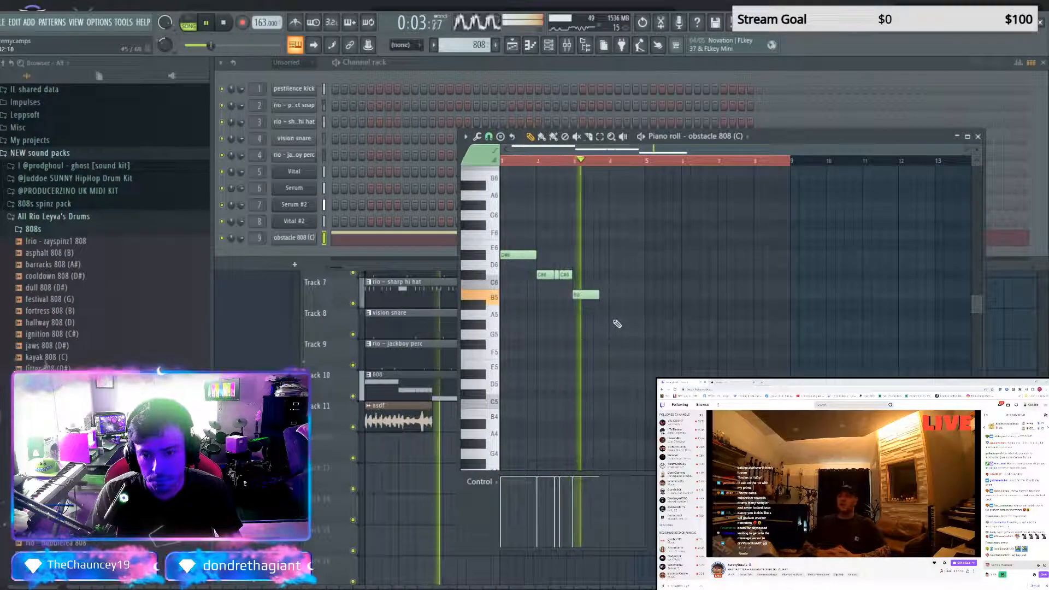
left_click(605, 294)
left_click(612, 304)
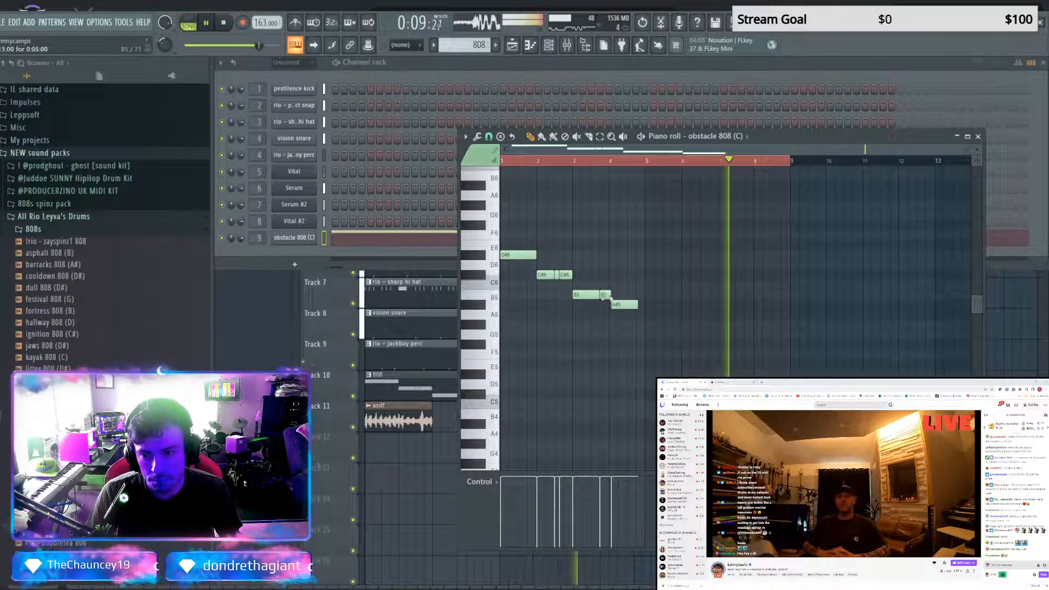
Replace the 808's A#5 note in bar 4 with a half-bar D#6 followed by a half-bar C#6
right_click(621, 305)
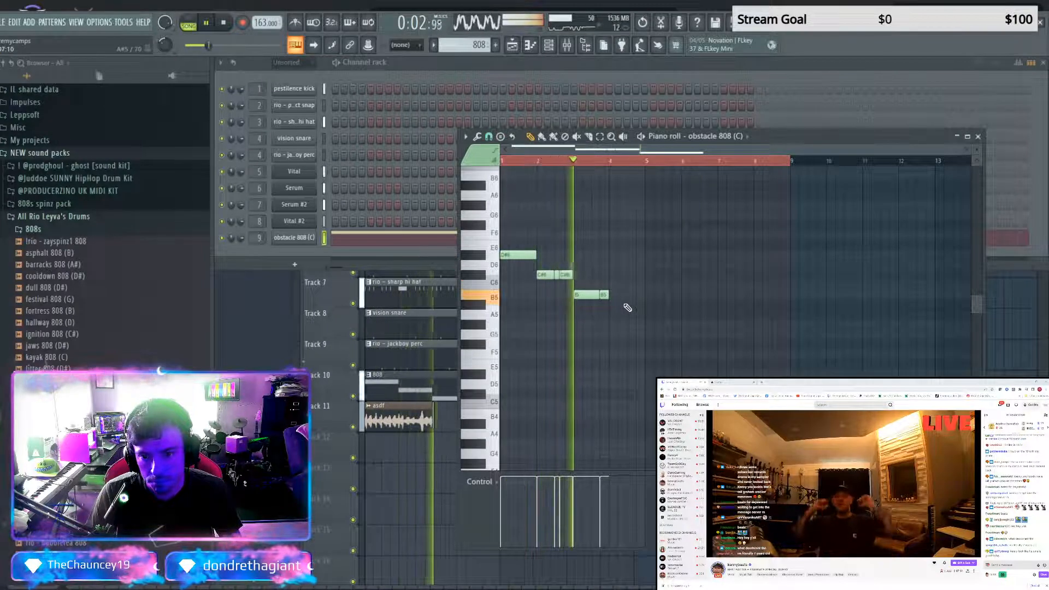
key("space")
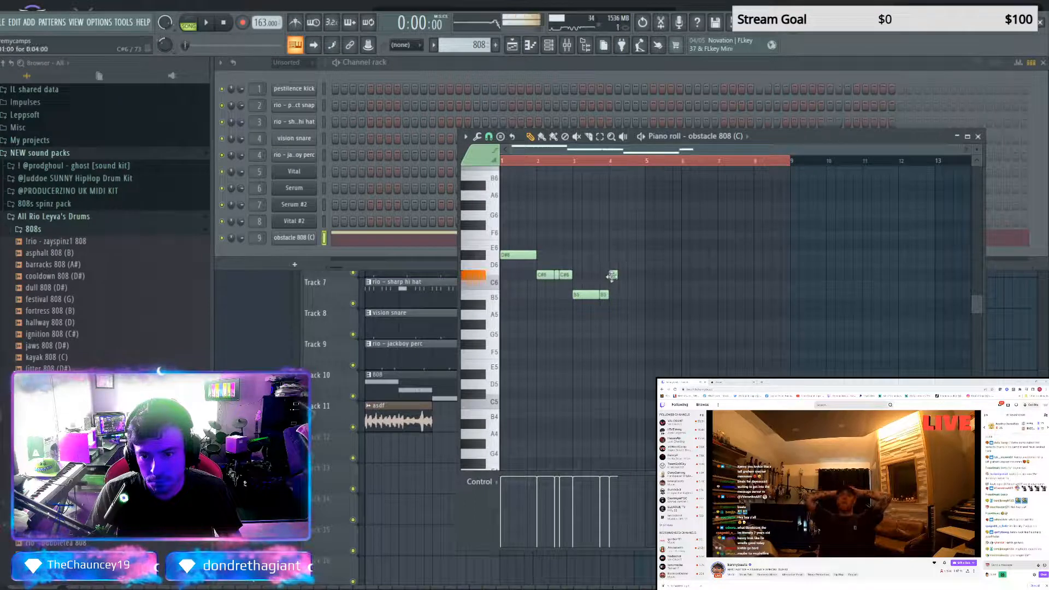
key("space")
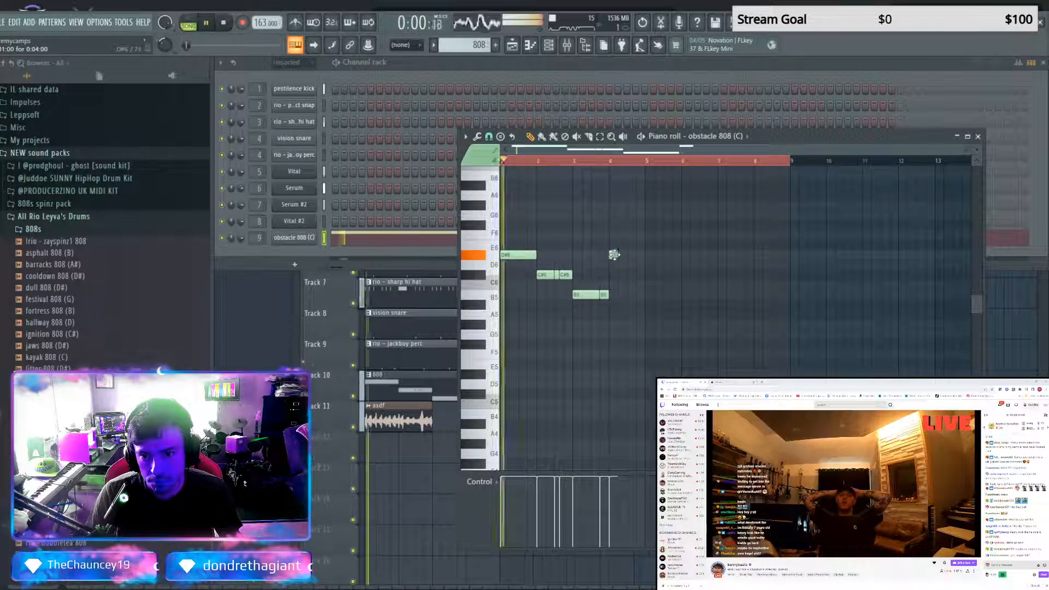
left_click_drag(616, 256, 626, 255)
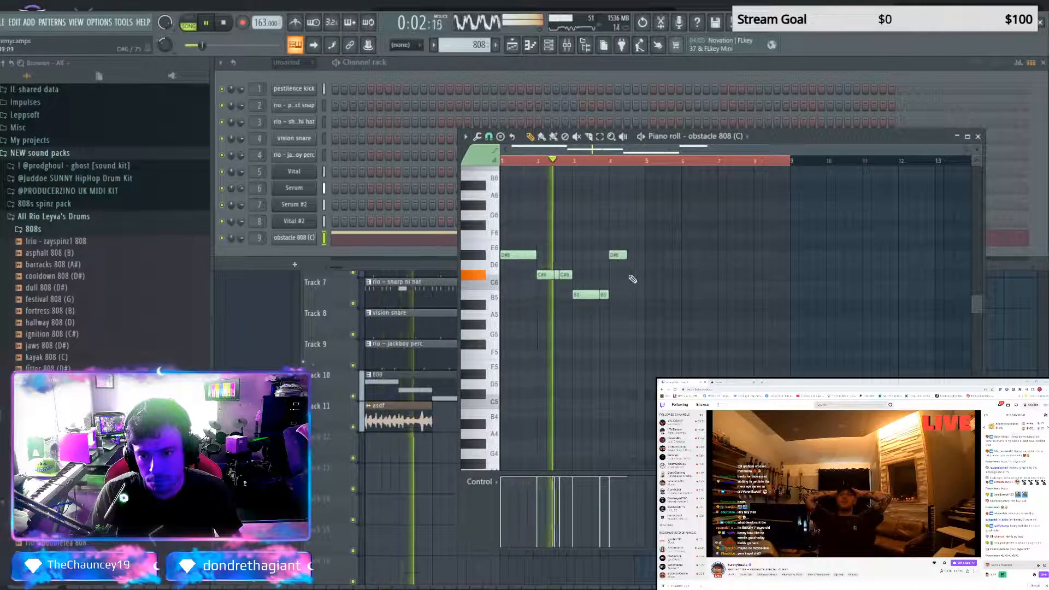
left_click(632, 274)
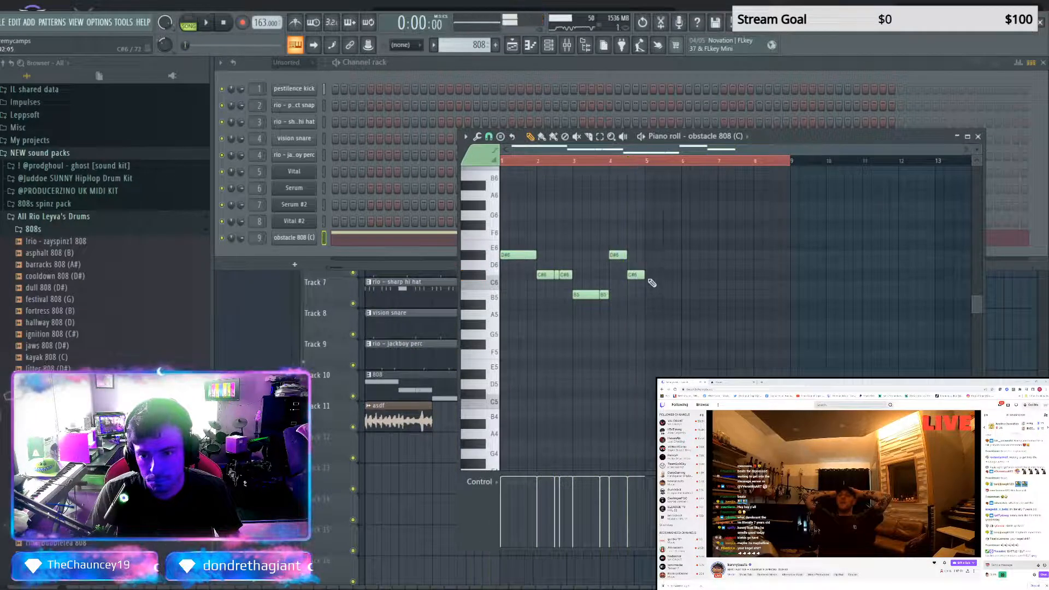
Duplicate the four-bar 808 line into bars 5 to 8 and select all of its notes
key("ctrl+a")
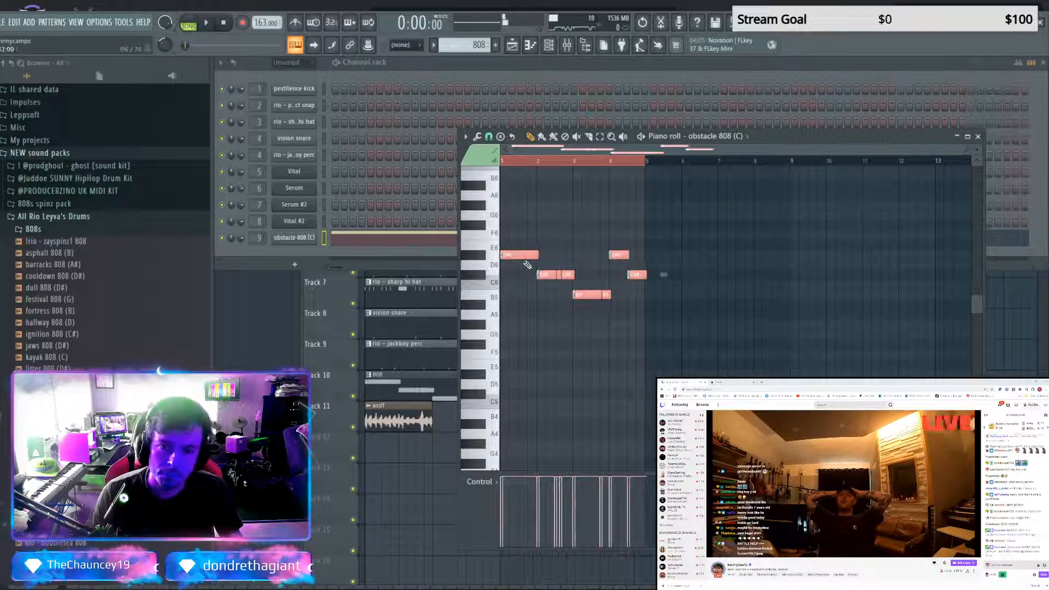
key("ctrl+b")
key("ctrl+a")
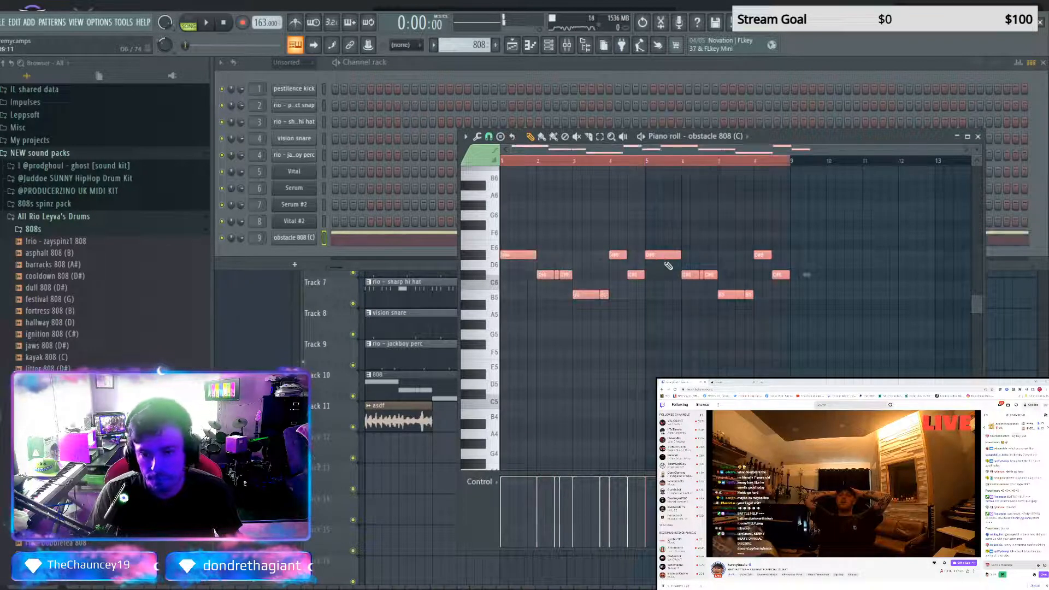
Try the whole 808 line one octave higher and audition it with the arrangement
key("ctrl+Up")
key("space")
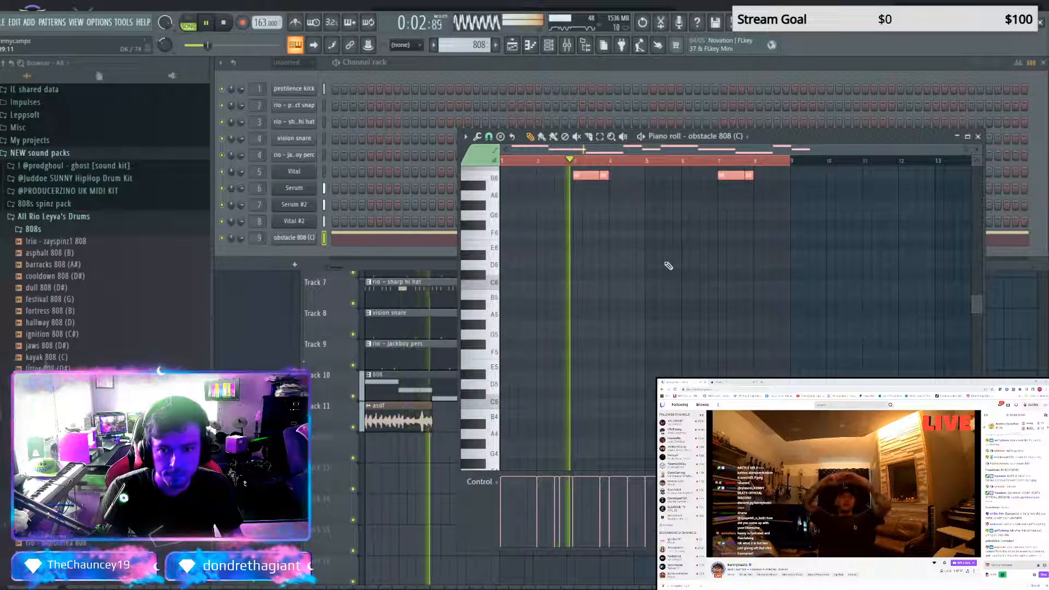
scroll(669, 267, "up", 1)
scroll(669, 269, "up", 3)
key("space")
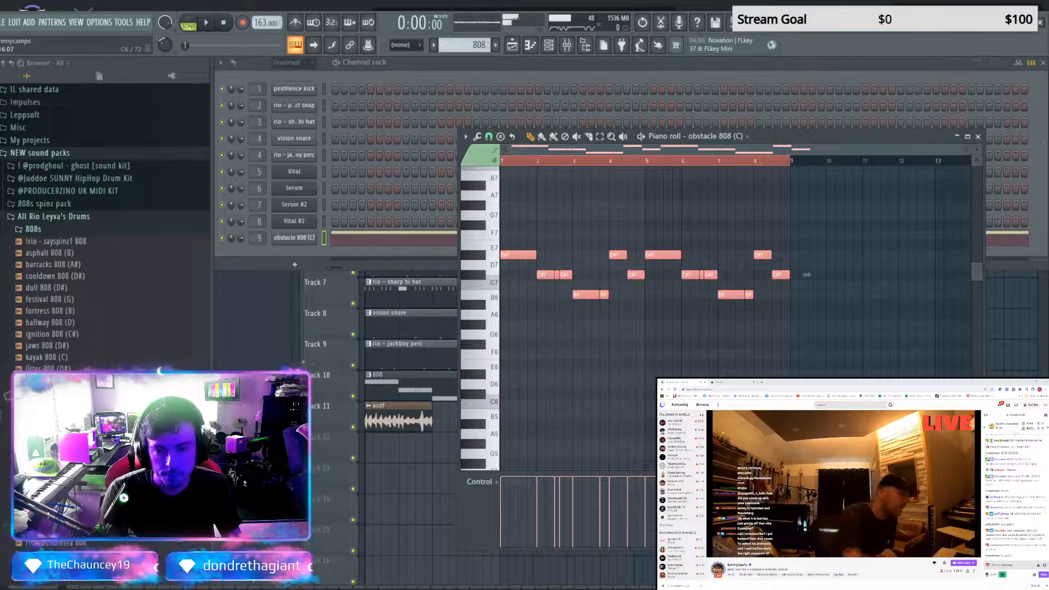
Transpose all the 808 notes down to a register below their original octave and audition the line
key("Delete")
key("space")
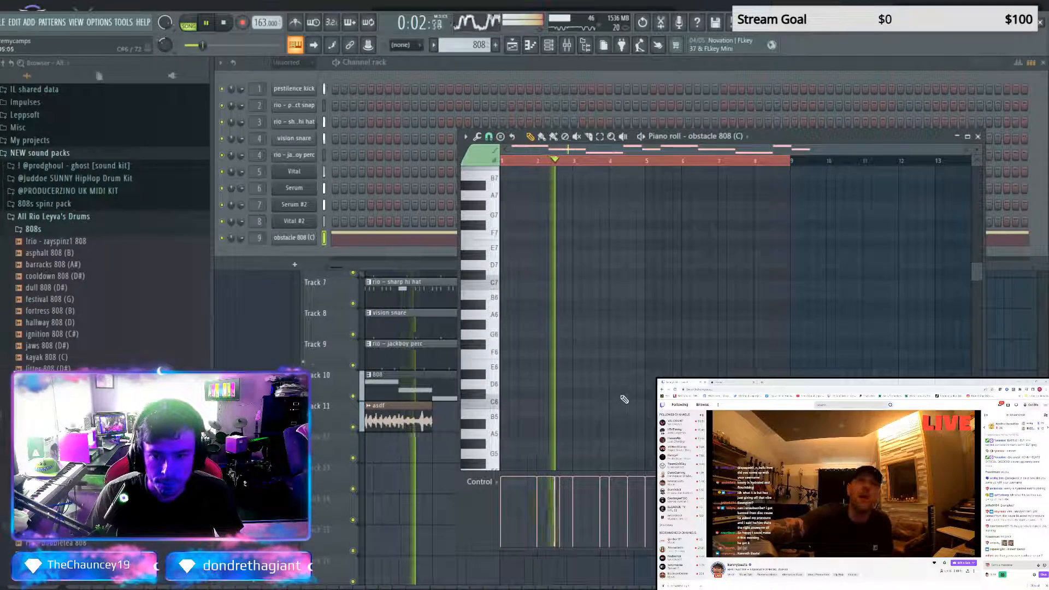
key("space")
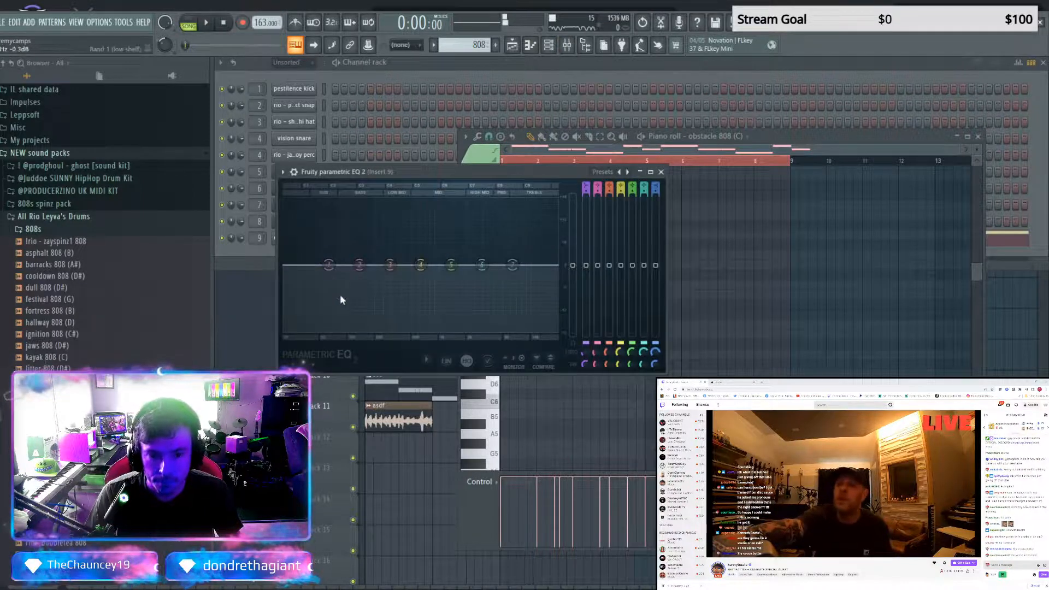
On the Insert 9 parametric EQ, set band 1 to a steep high-pass at the lowest frequencies and slightly boost band 2 during playback
left_click(394, 321)
right_click(332, 268)
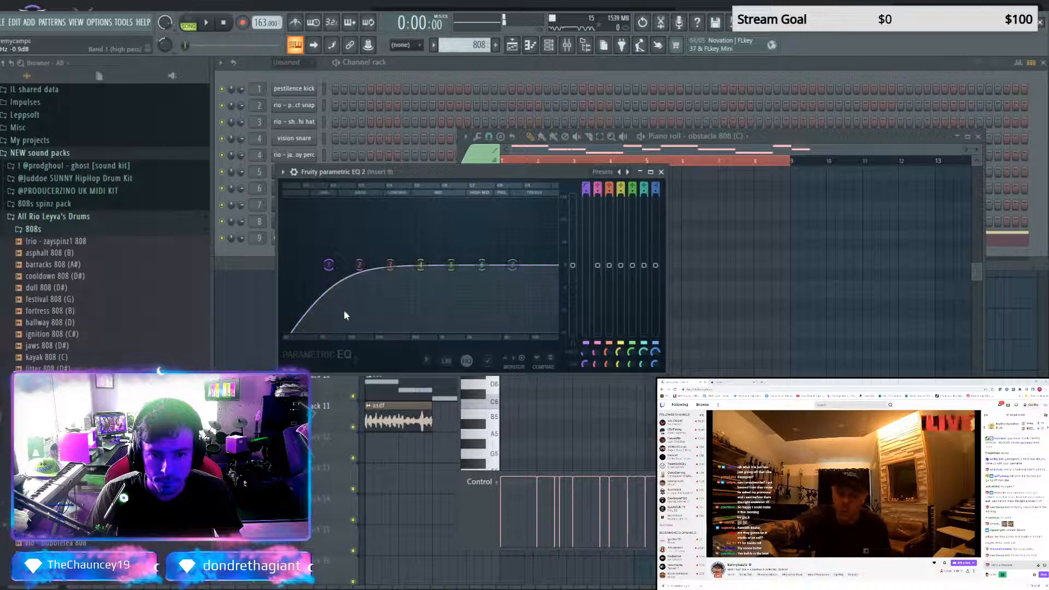
left_click(372, 309)
mouse_move(329, 265)
left_mouse_down()
mouse_move(304, 274)
mouse_move(324, 253)
mouse_move(310, 265)
left_mouse_up()
key("space")
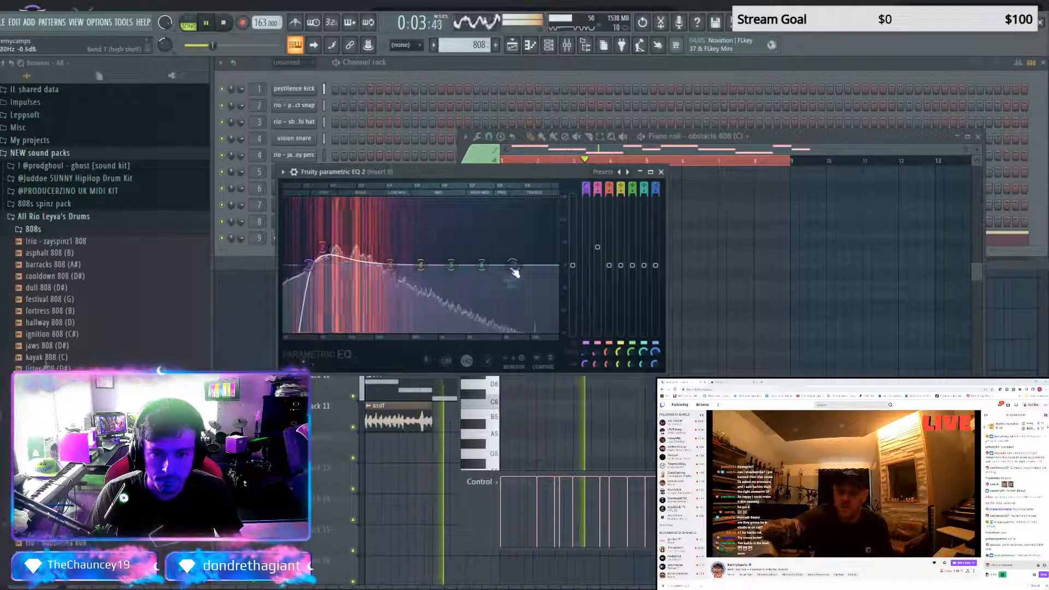
Set EQ band 7 to low-pass, lower its cutoff into the mids with a slight dip on band 4, and close the EQ
left_click(566, 300)
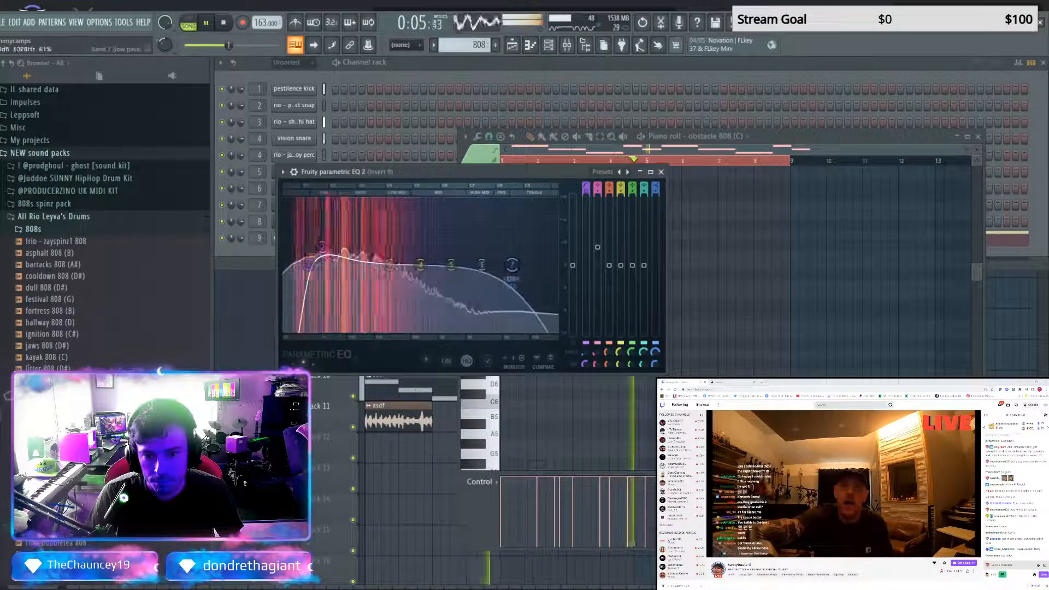
left_click_drag(512, 266, 370, 268)
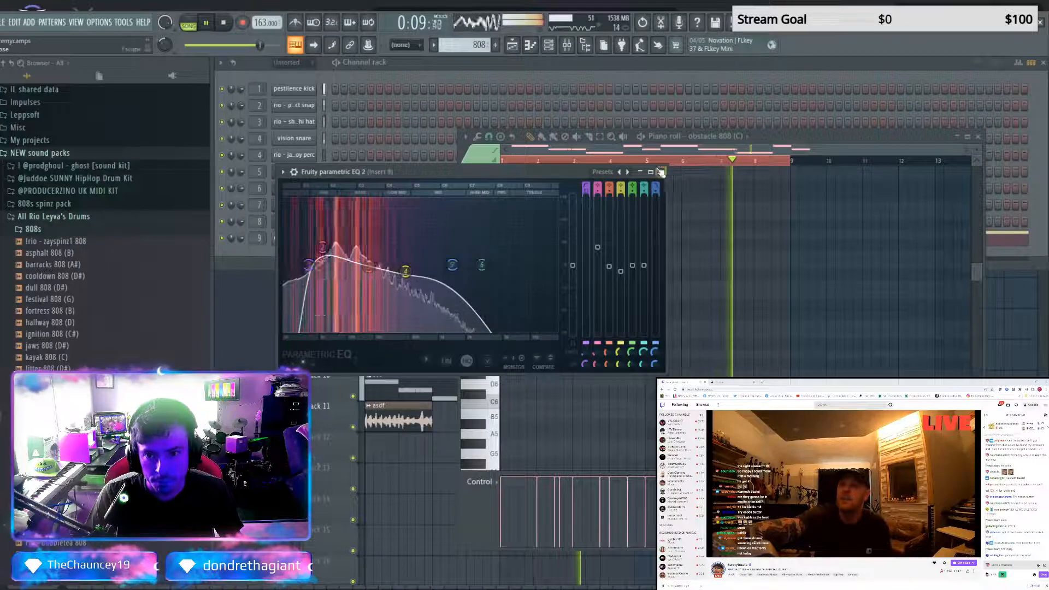
left_click(660, 172)
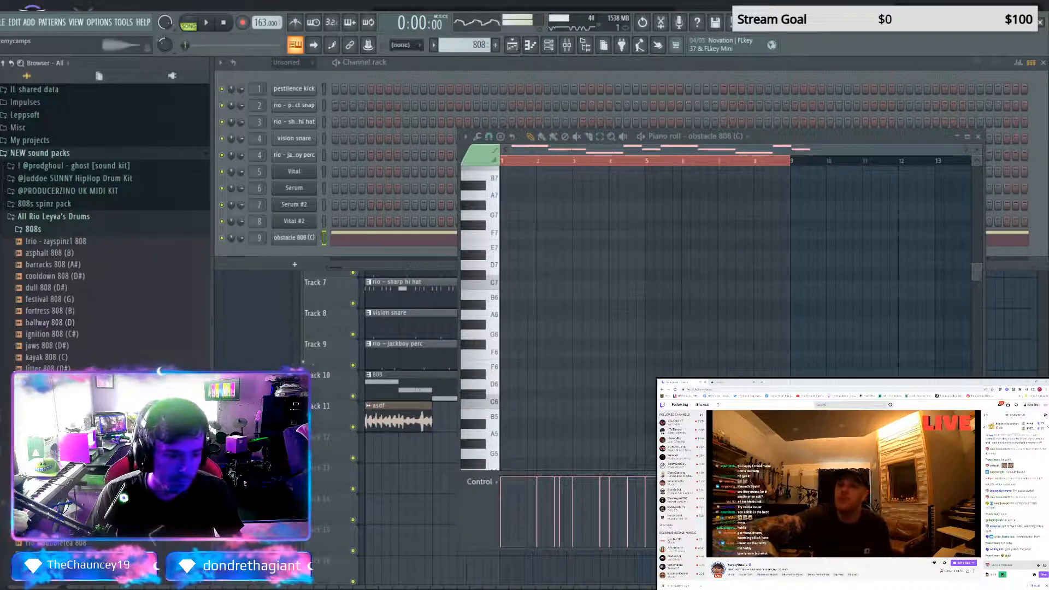
Swap the channel 9 sample for quota 808 (F), audition it, and return to the playlist
left_click_drag(302, 243, 302, 243)
key("space")
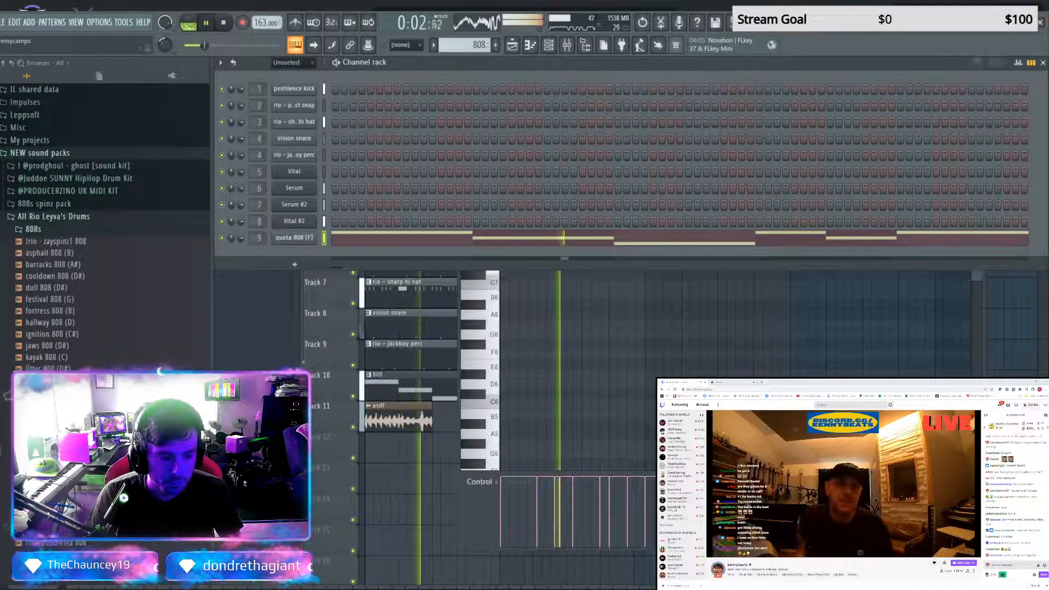
key("F5")
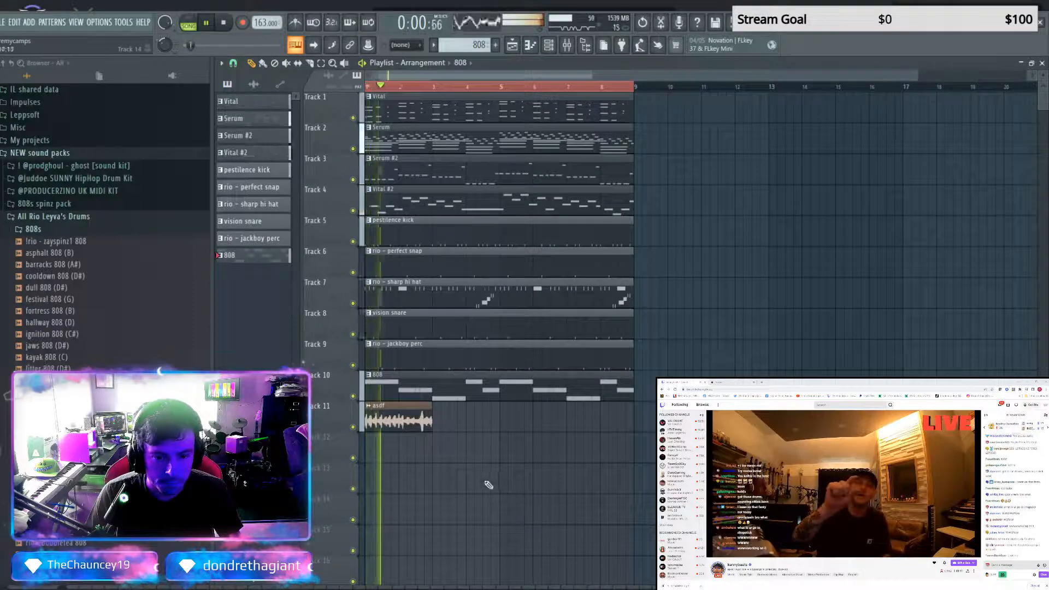
key("space")
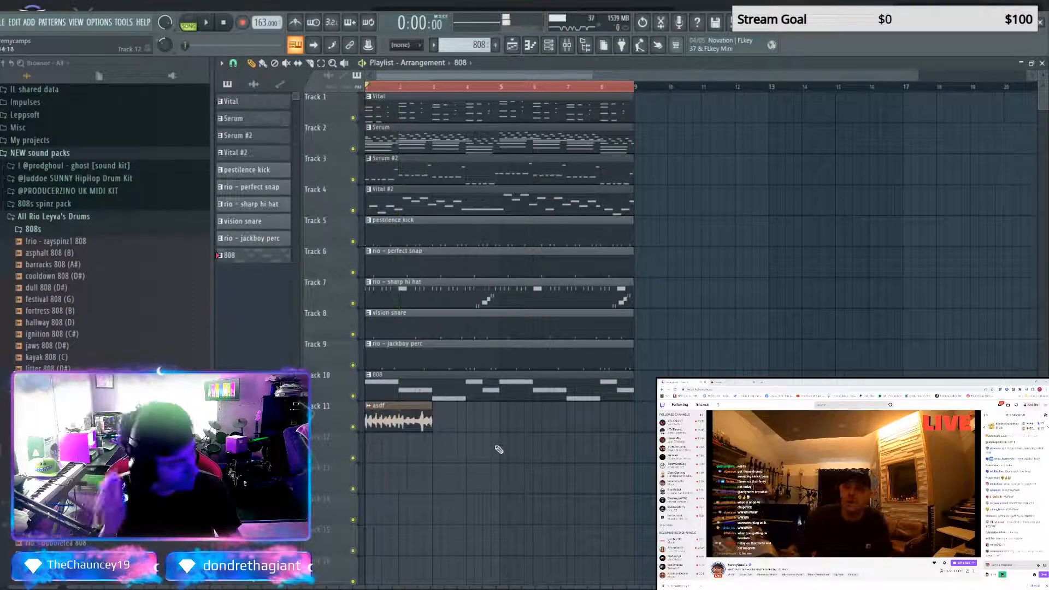
Duplicate the full eight-bar block of clips until the arrangement holds six sections through bar 48
key("ctrl+a")
key("ctrl+b")
key("ctrl+b")
key("ctrl+b")
key("ctrl+b")
key("ctrl+b")
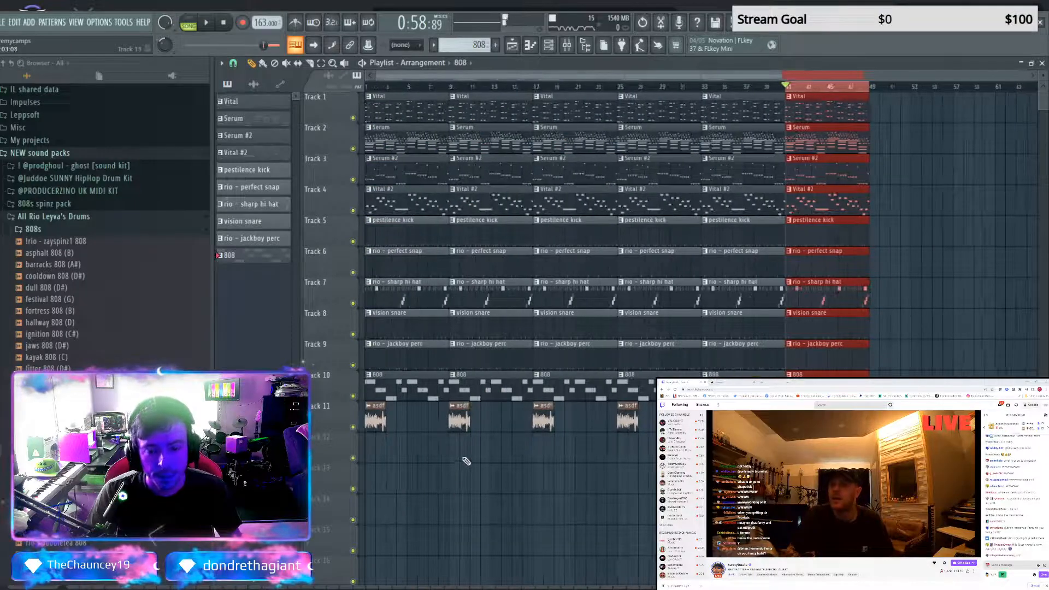
Remove the 808 clips from the first two sections and the perfect snap, sharp hi hat and jackboy perc clips from the first section
key("ctrl+a")
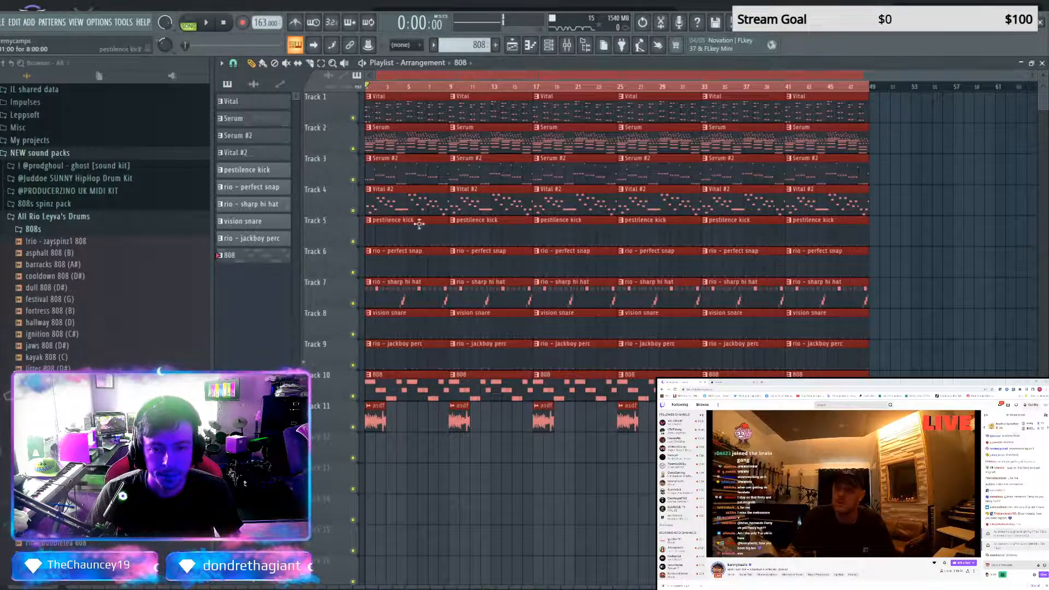
right_click(439, 368)
right_click(483, 392)
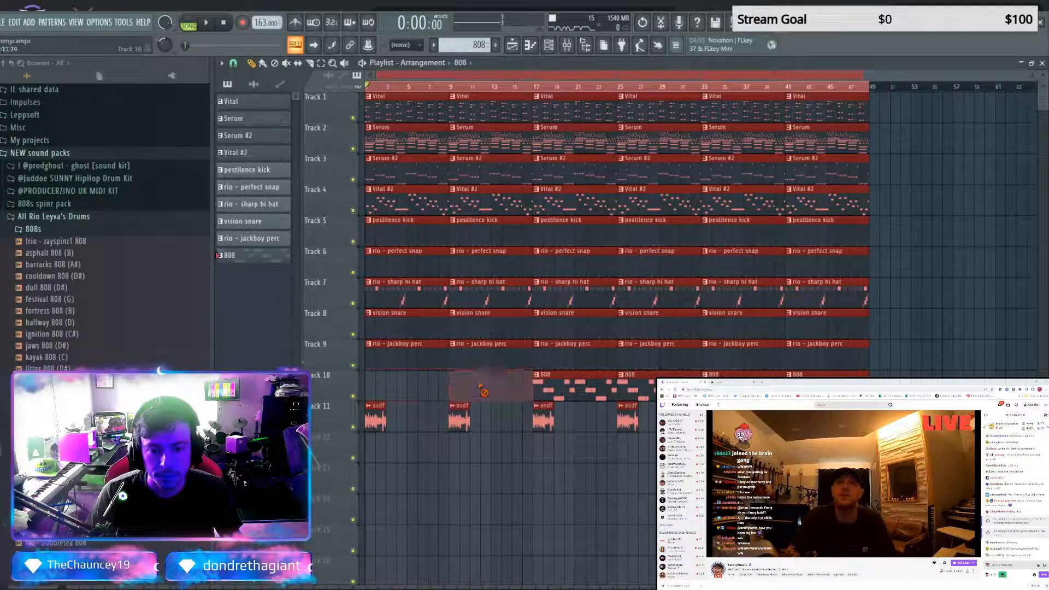
right_click(415, 265)
right_click(415, 295)
right_click(403, 352)
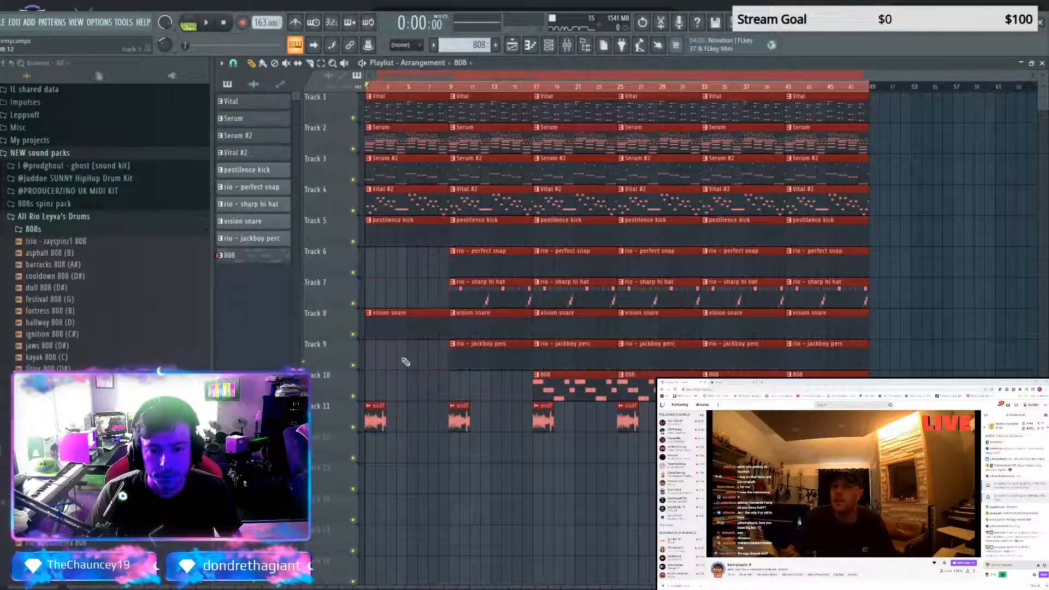
right_click(479, 291)
right_click(484, 261)
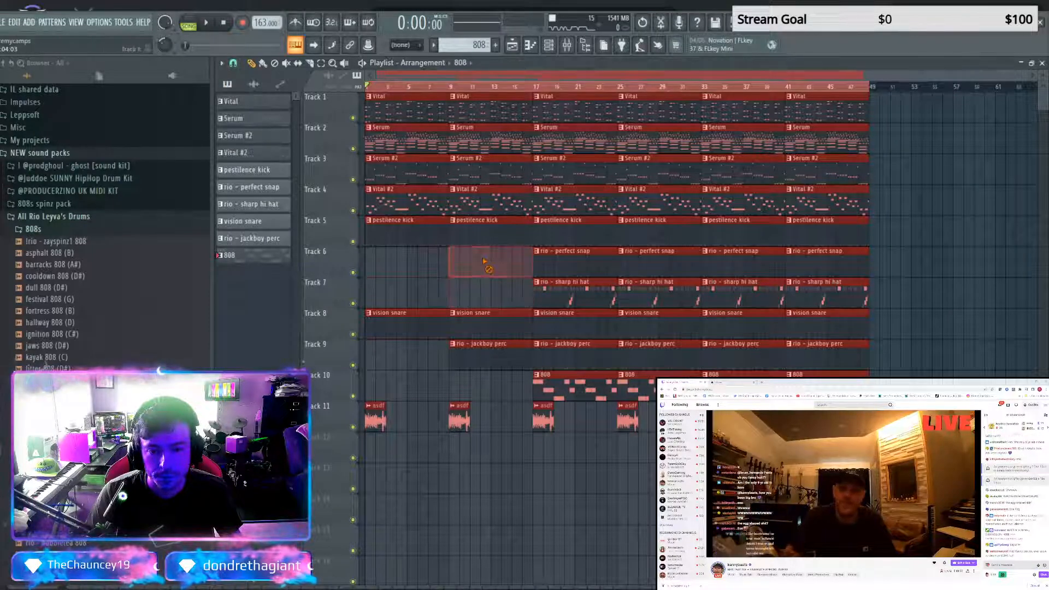
key("ctrl+z")
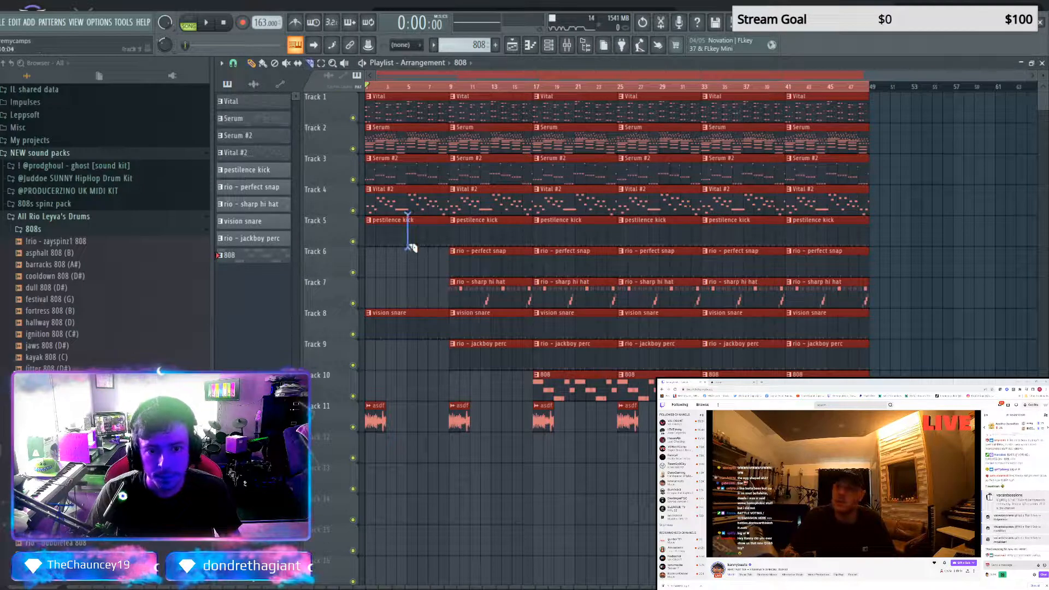
Slice the first section's pestilence kick and vision snare clips at bars 5 and 8, keeping only the bar 5 to 7 pieces
left_click(951, 281)
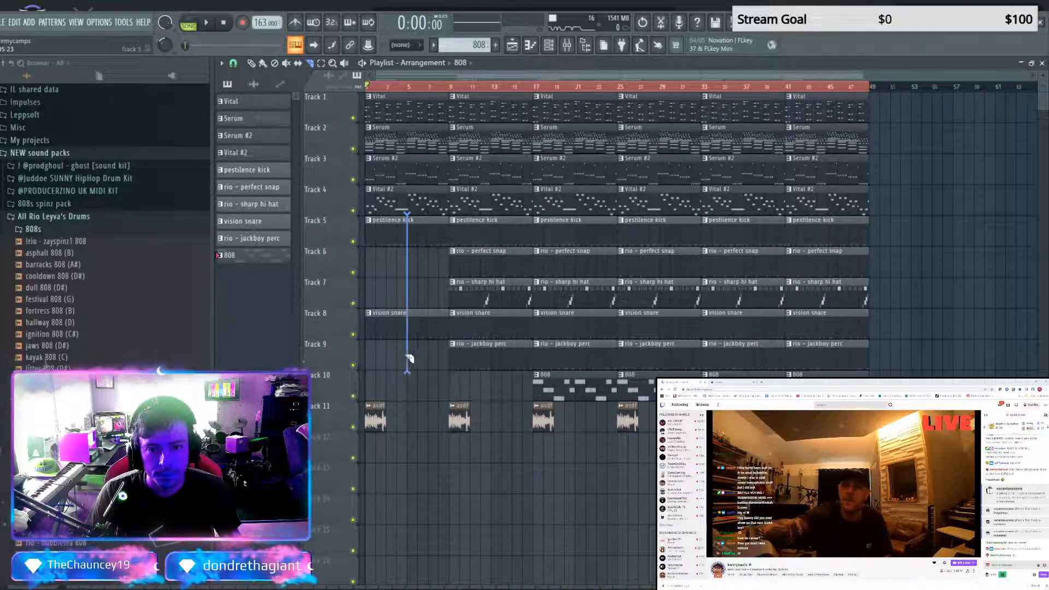
left_click_drag(440, 339, 440, 339)
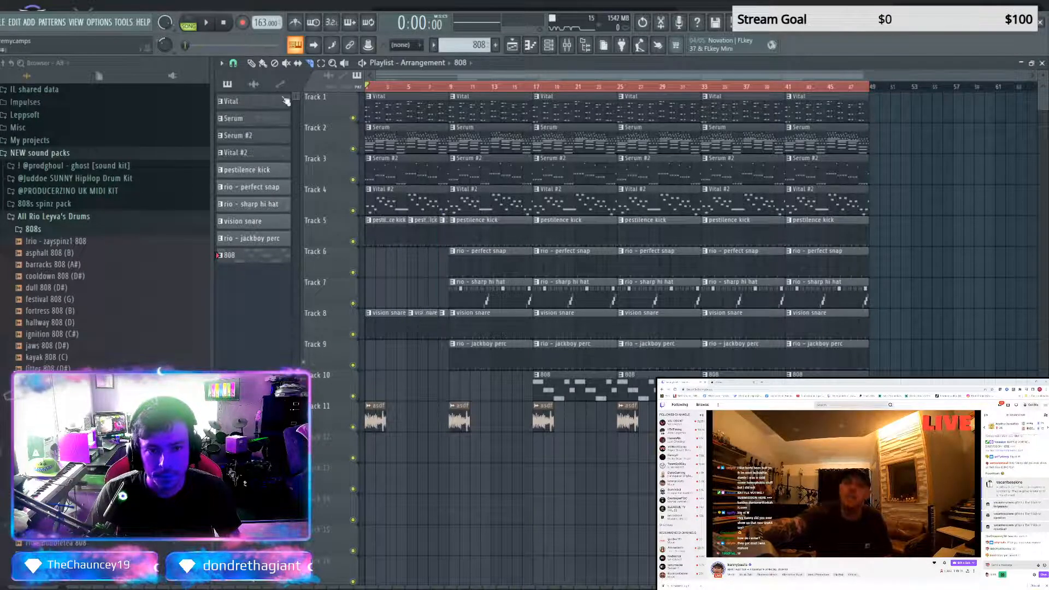
right_click(369, 233)
right_click(379, 337)
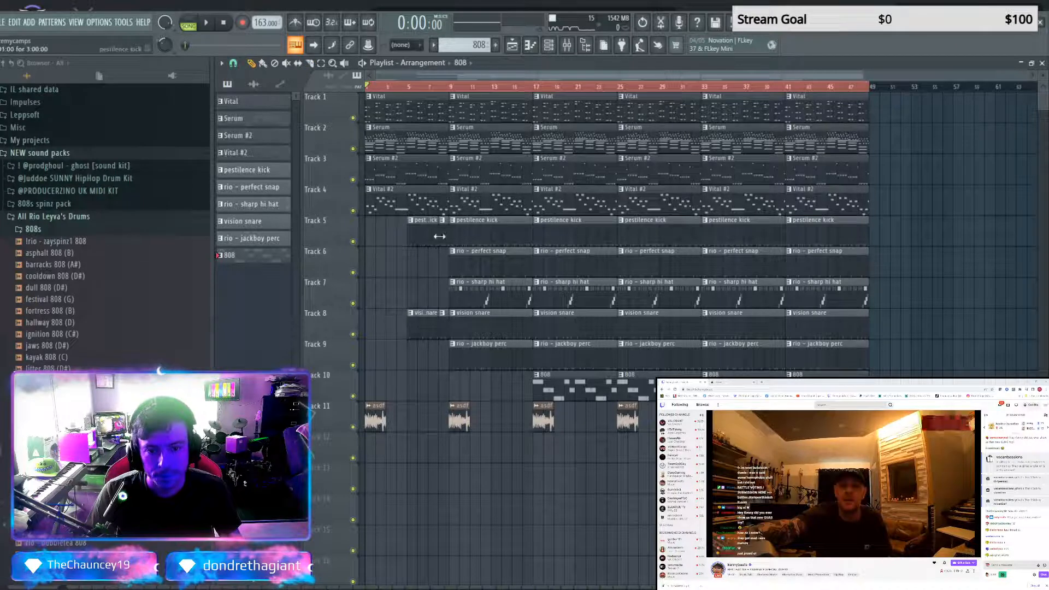
right_click(441, 322)
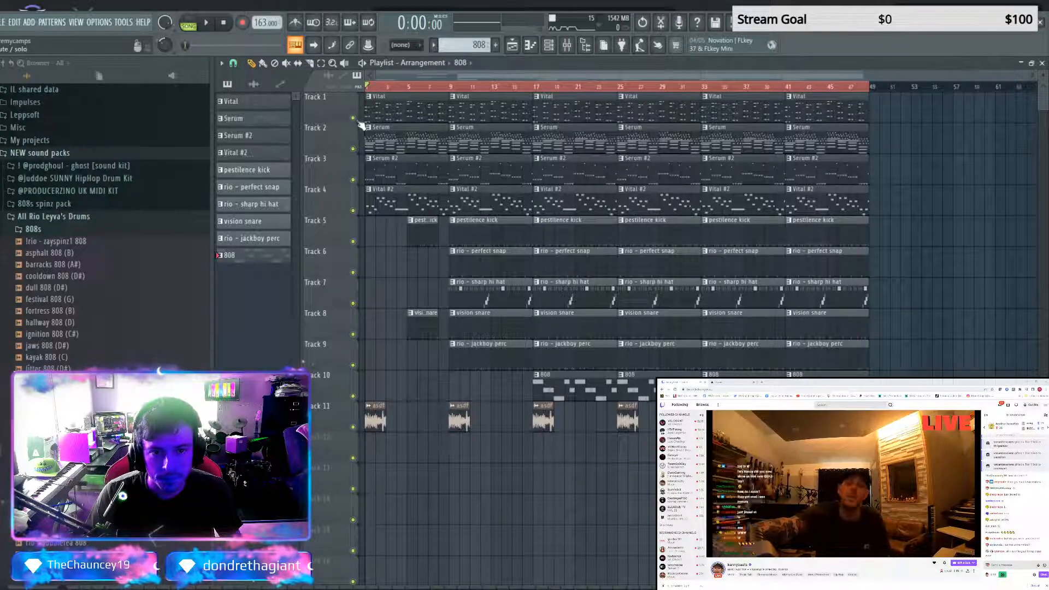
Mute the Serum, Serum #2 and Vital #2 tracks and audition the intro
left_click(353, 149)
left_click(353, 180)
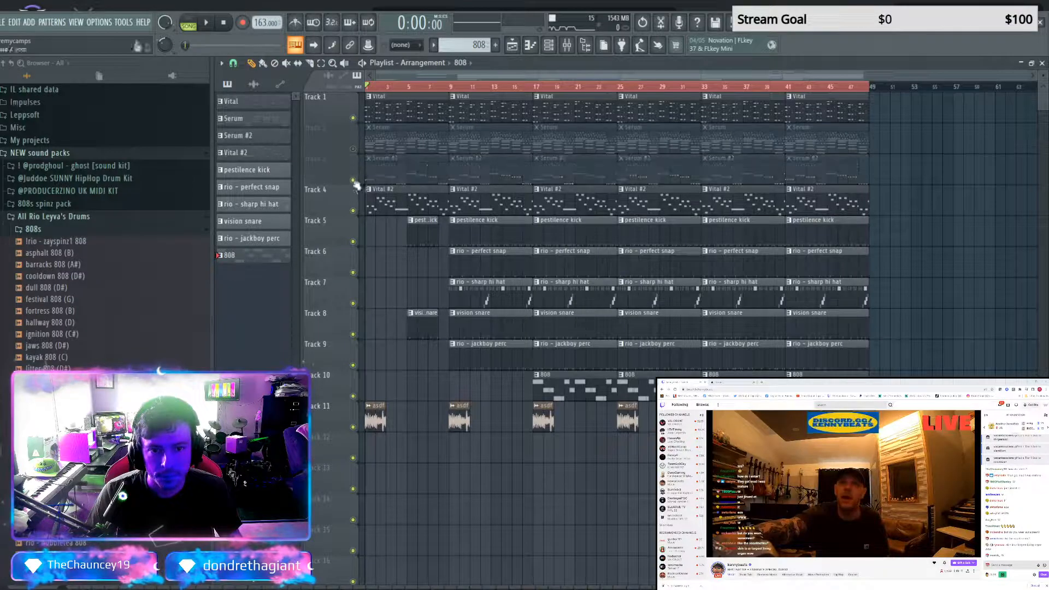
left_click(353, 210)
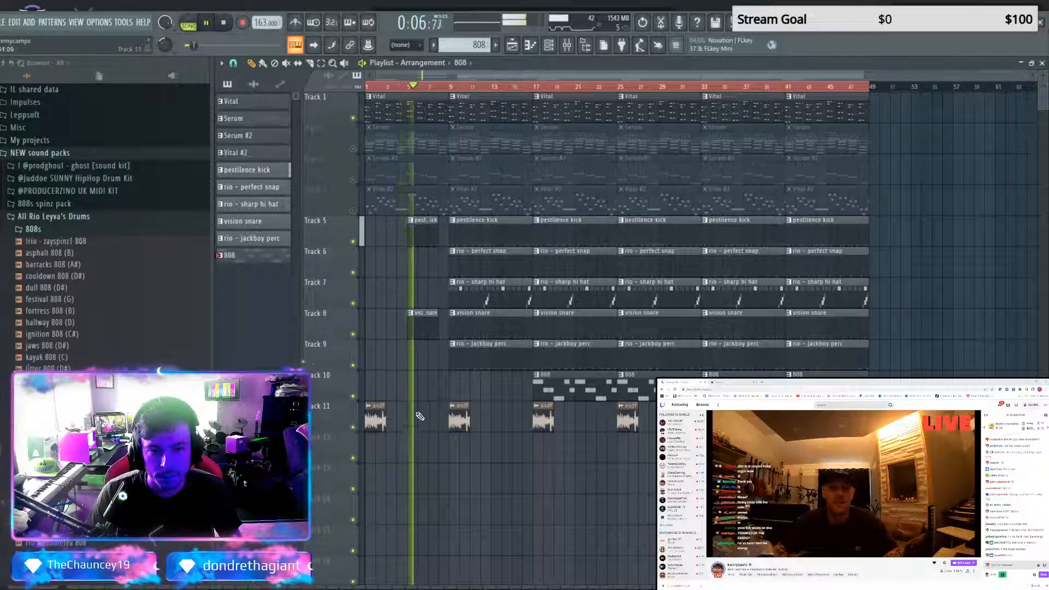
key("space")
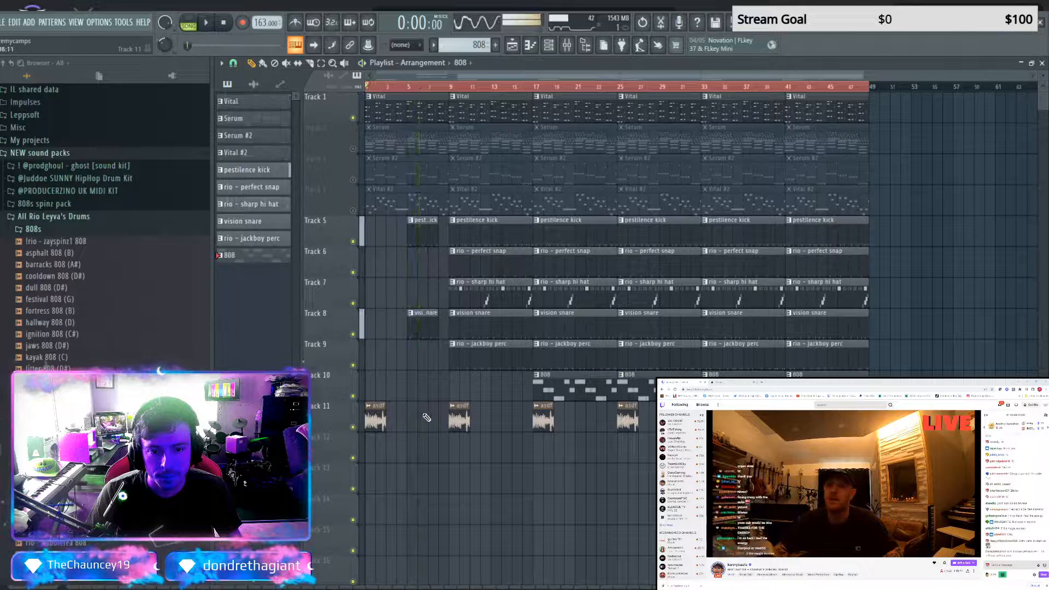
Repeat the asdf sample only across bars 1 to 8, slice out its bar 1 and bar 3 pieces, and audition it
mouse_move(449, 429)
left_mouse_down()
mouse_move(418, 428)
mouse_move(442, 423)
left_mouse_up()
left_click(454, 422)
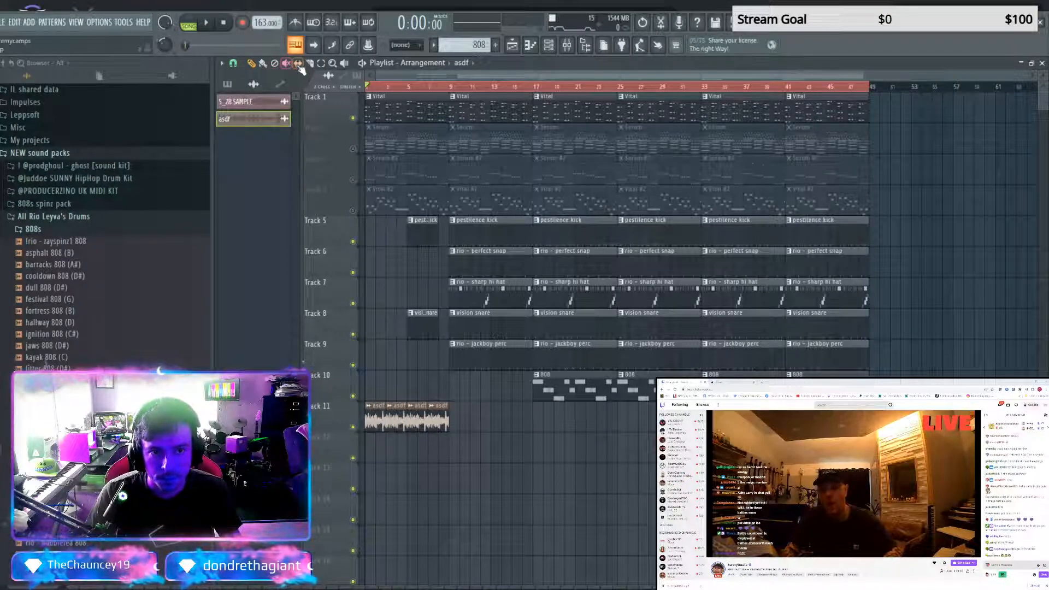
left_click(378, 421)
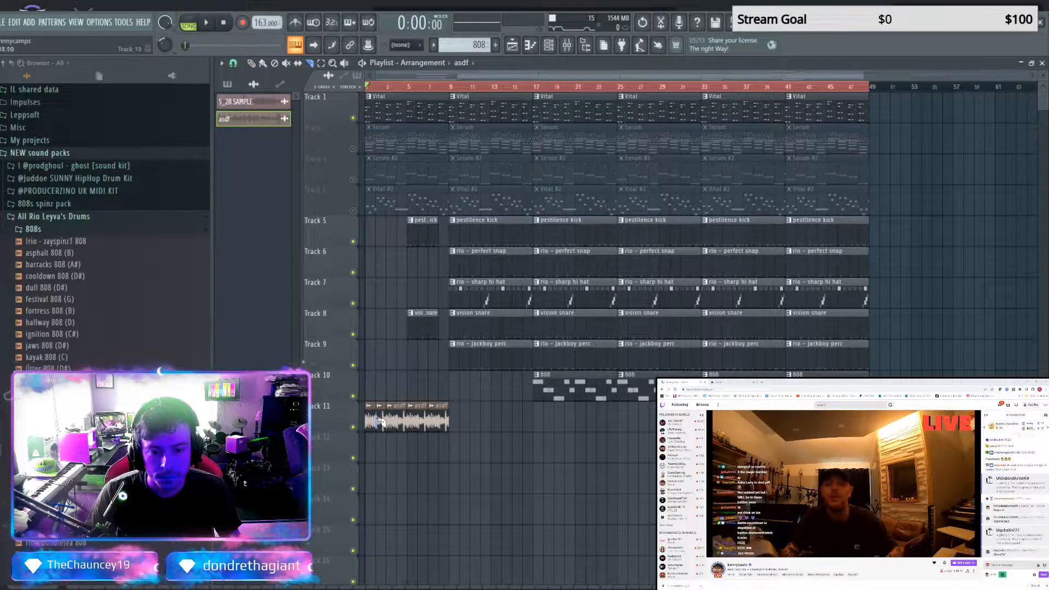
key("p")
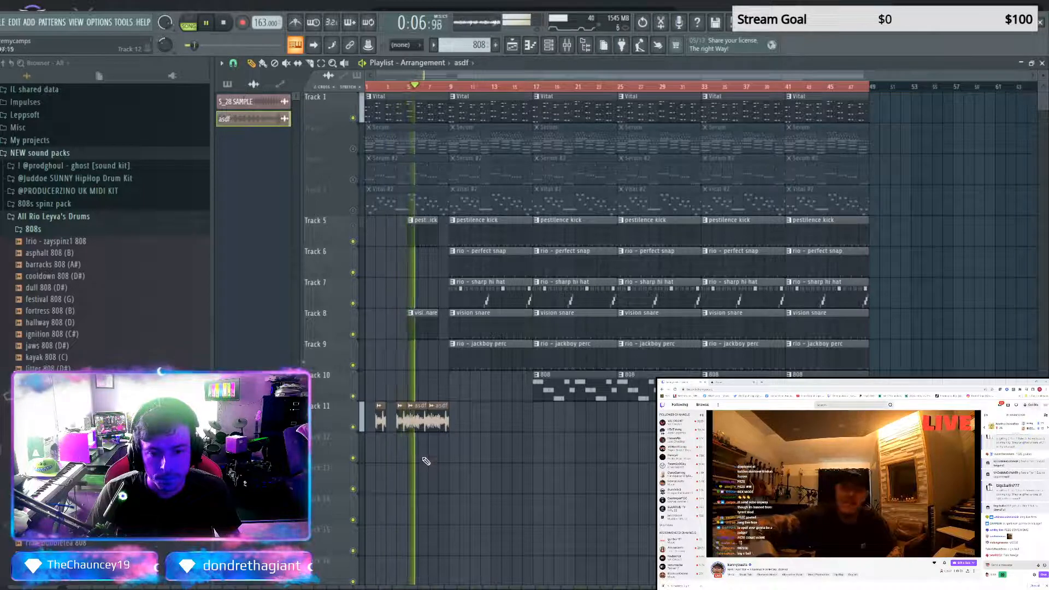
Remove the asdf sample piece at bar 5 while auditioning the intro, and collapse the All Rio Leyva's Drums folder
key("space")
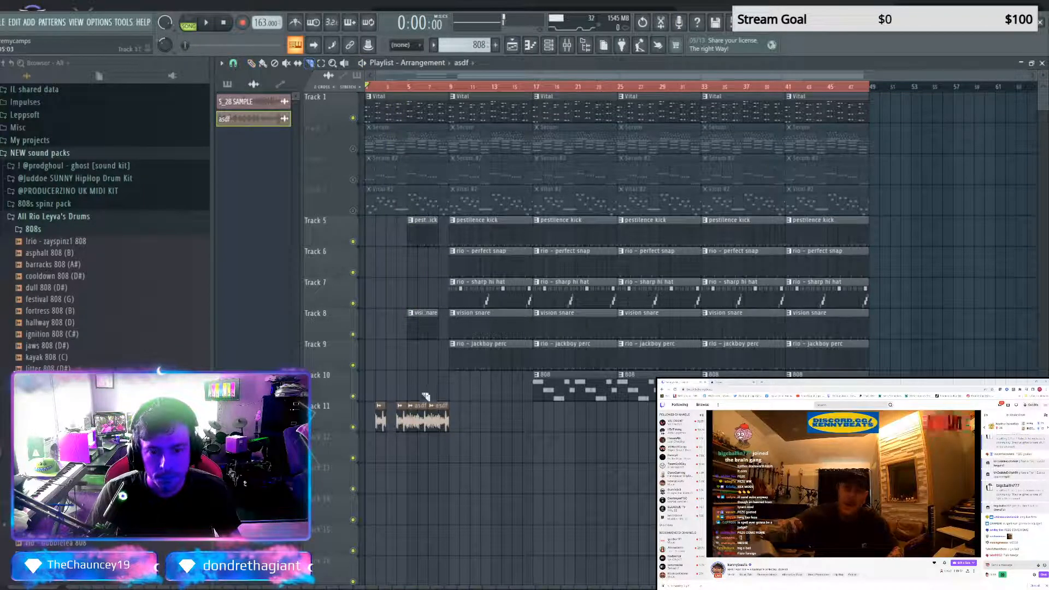
left_click(251, 63)
key("space")
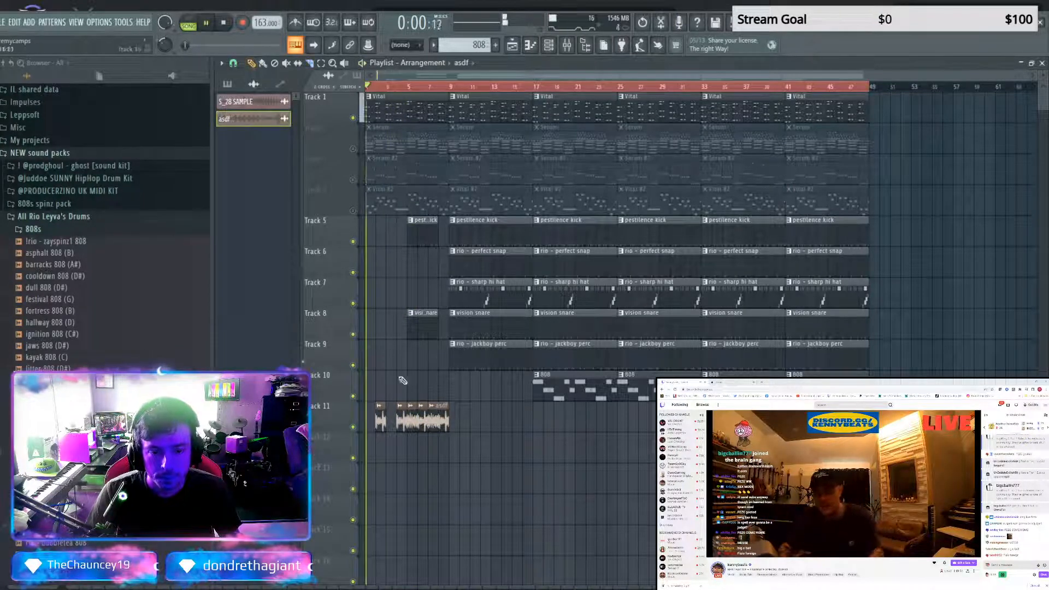
right_click(412, 420)
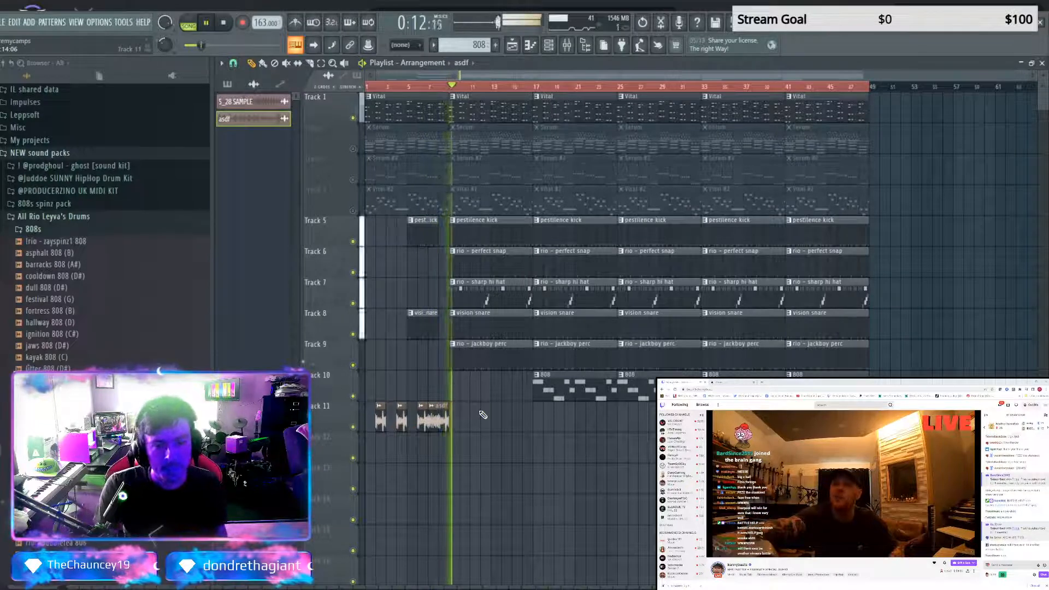
key("space")
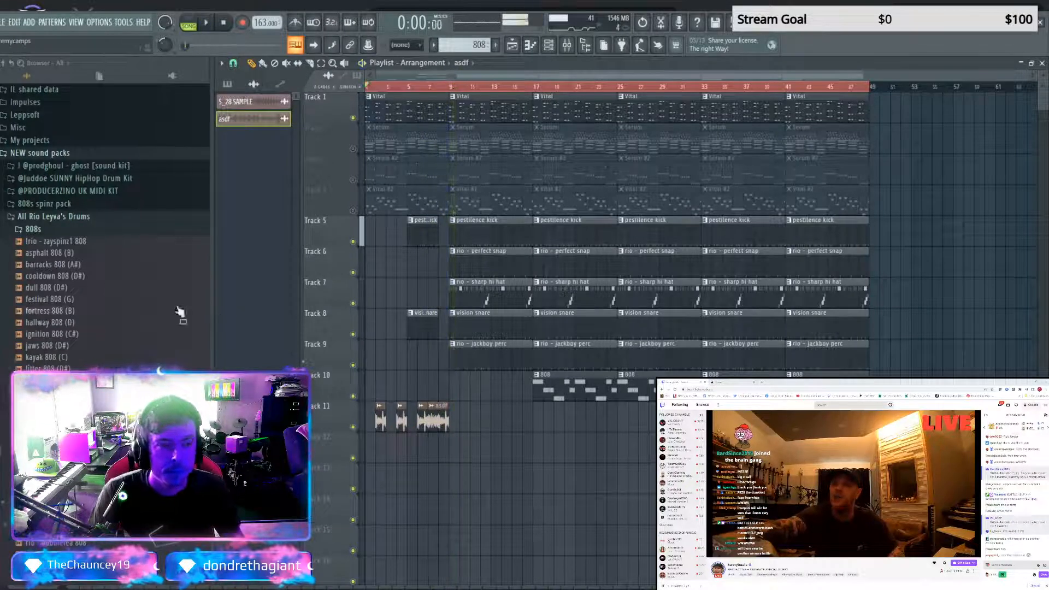
left_click(96, 218)
Unmute the Serum and Serum #2 tracks during playback and remove the first section's Serum clip
key("space")
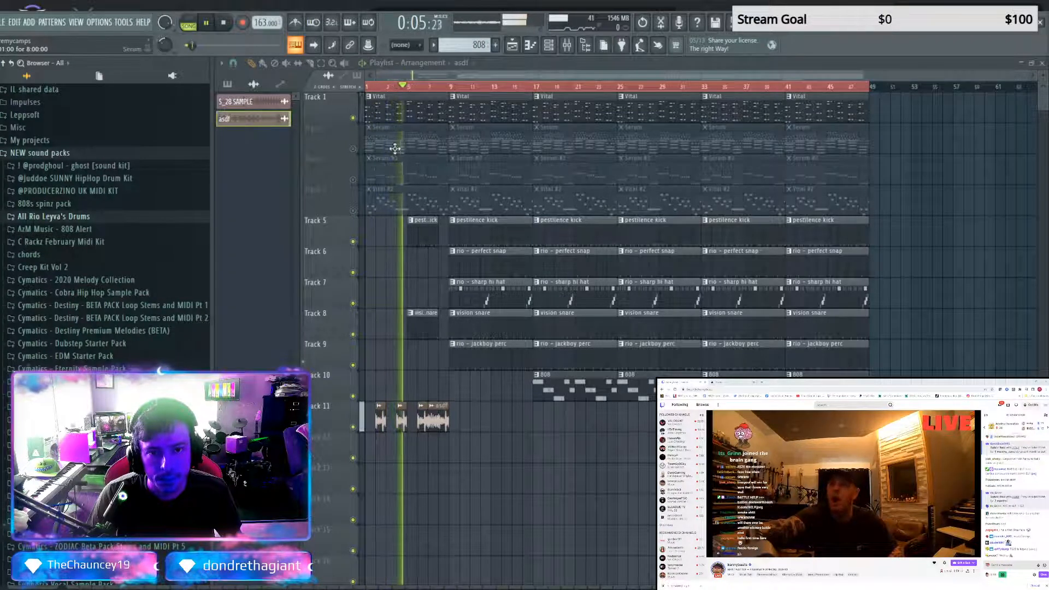
left_click(353, 148)
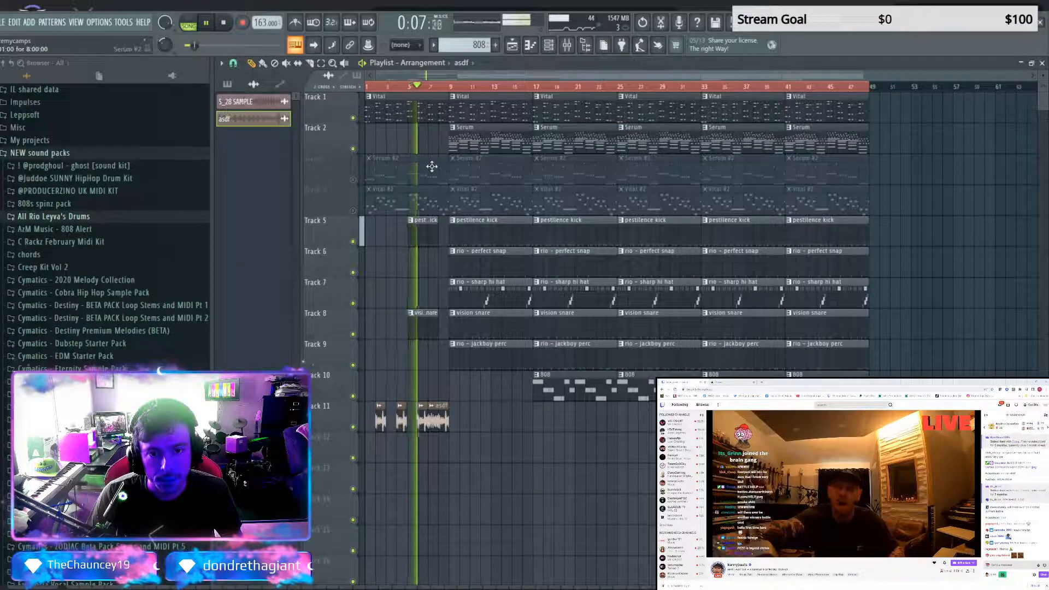
left_click(353, 179)
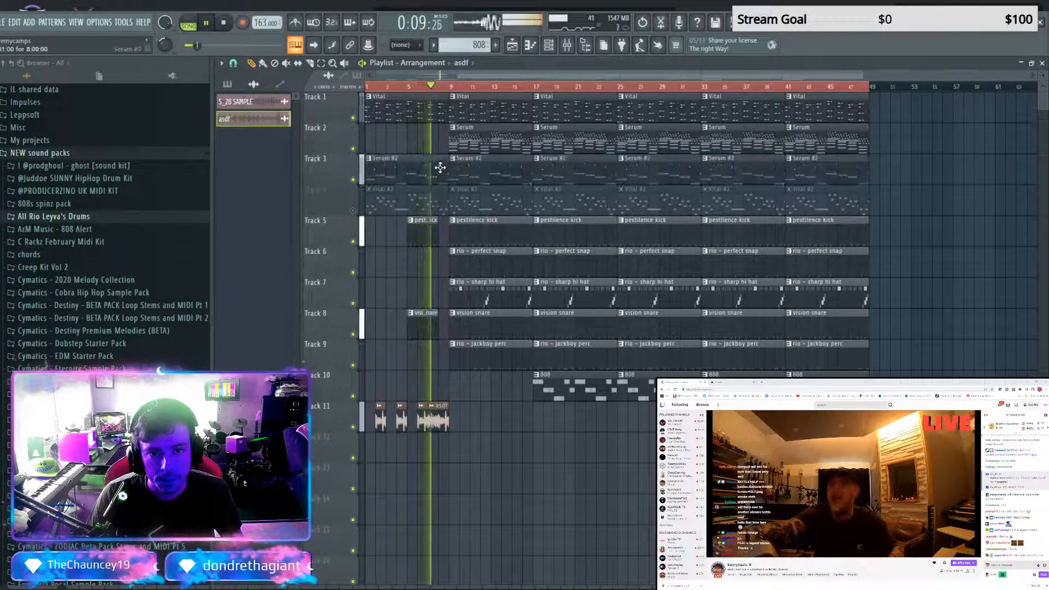
Remove the second section's Serum, perfect snap and sharp hi hat clips, and the Serum #2 clips from the first two sections
right_click(461, 145)
right_click(472, 263)
right_click(459, 292)
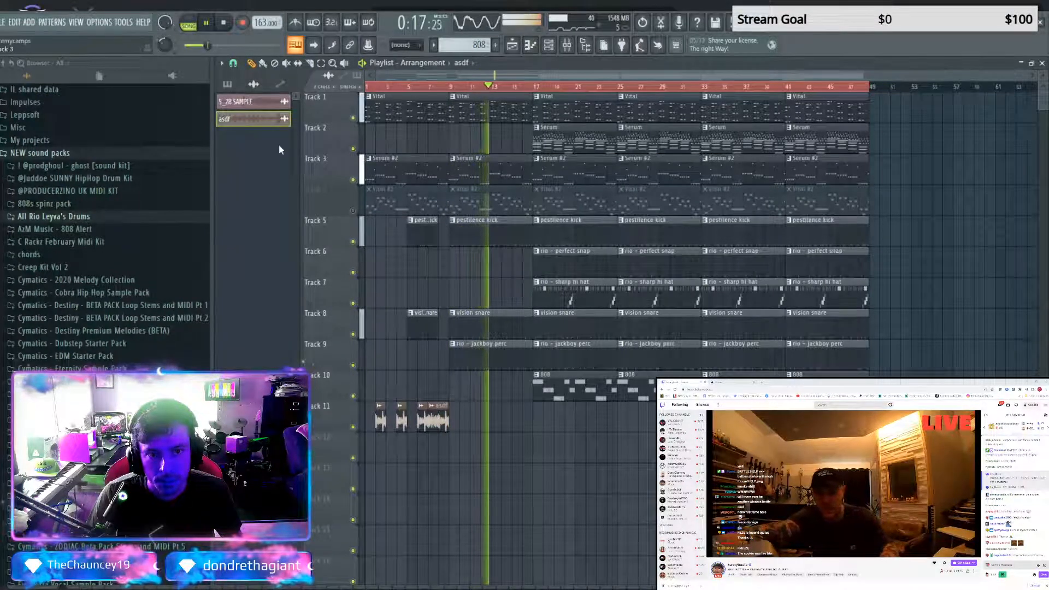
right_click(422, 173)
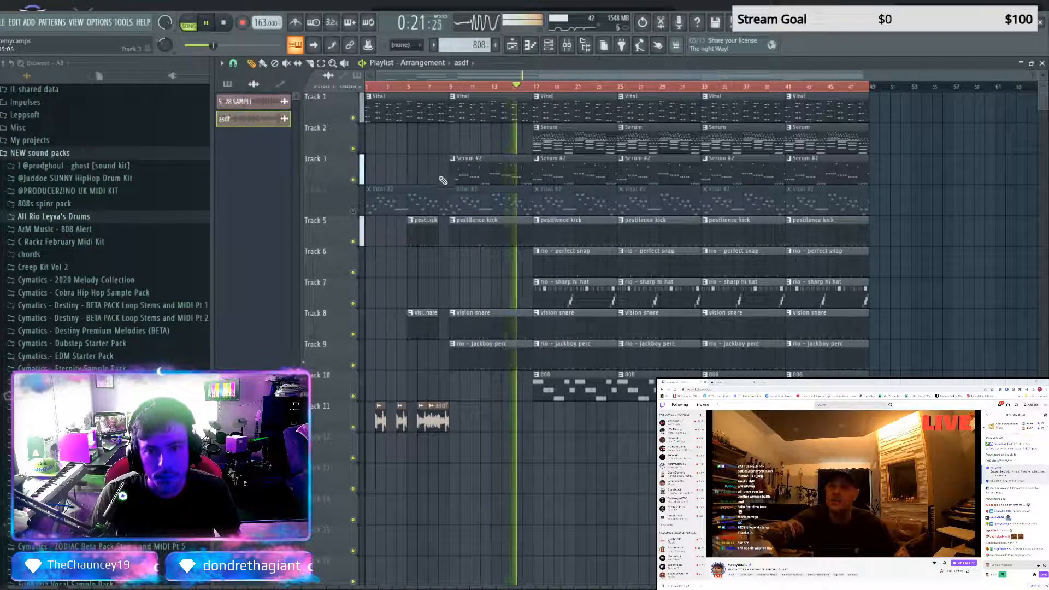
right_click(468, 182)
Place the Serum pattern on Track 2 at bar 9 and audition the song from there
left_click(227, 84)
left_click(233, 118)
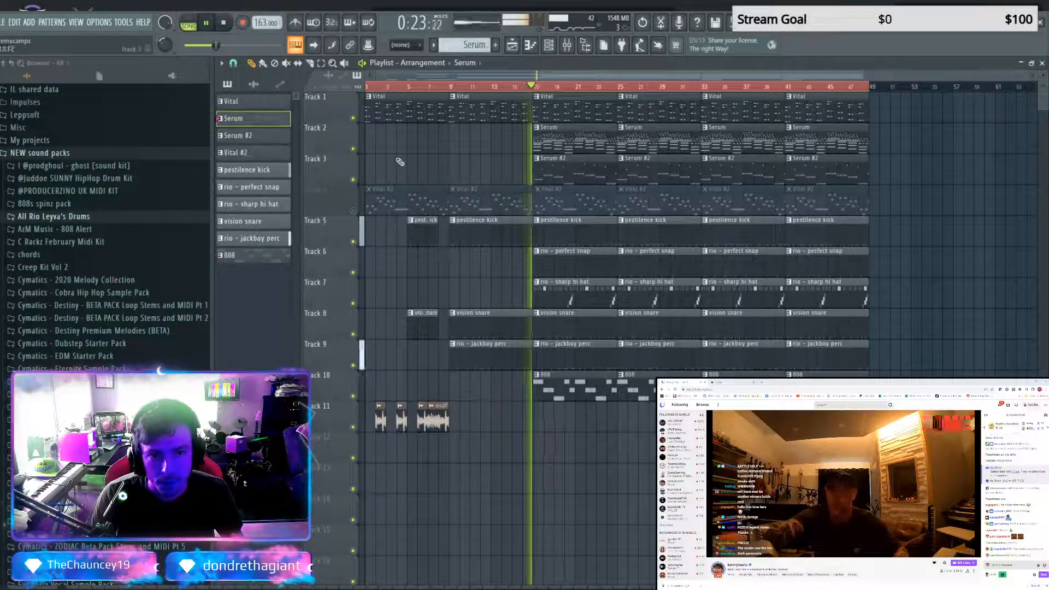
left_click(452, 146)
key("space")
key("space")
left_click(453, 88)
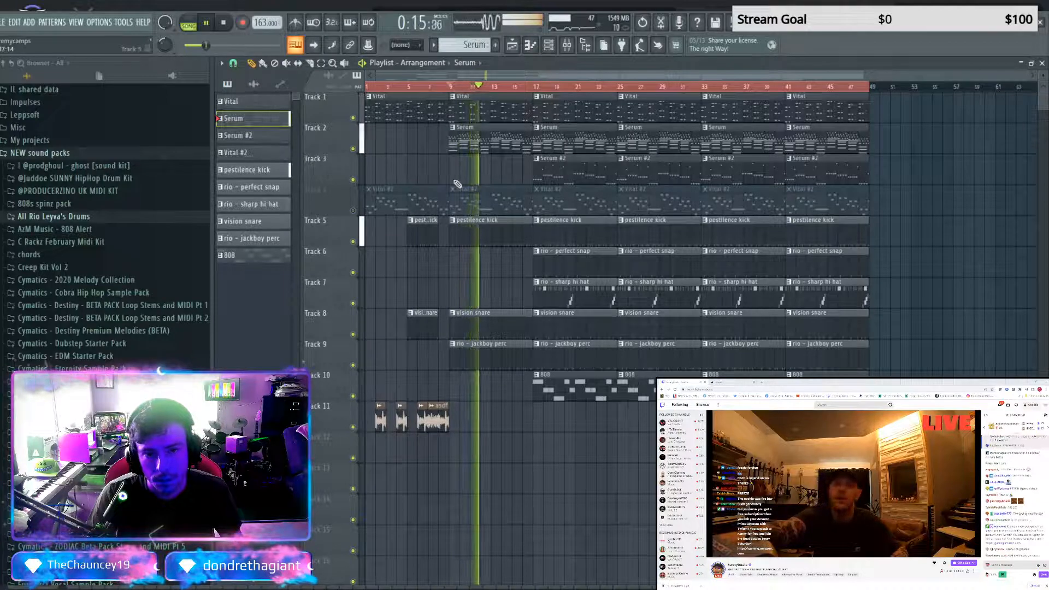
Place the Serum #2 pattern on Track 3 at bar 9 and replay the second section
left_click(276, 136)
left_click(453, 173)
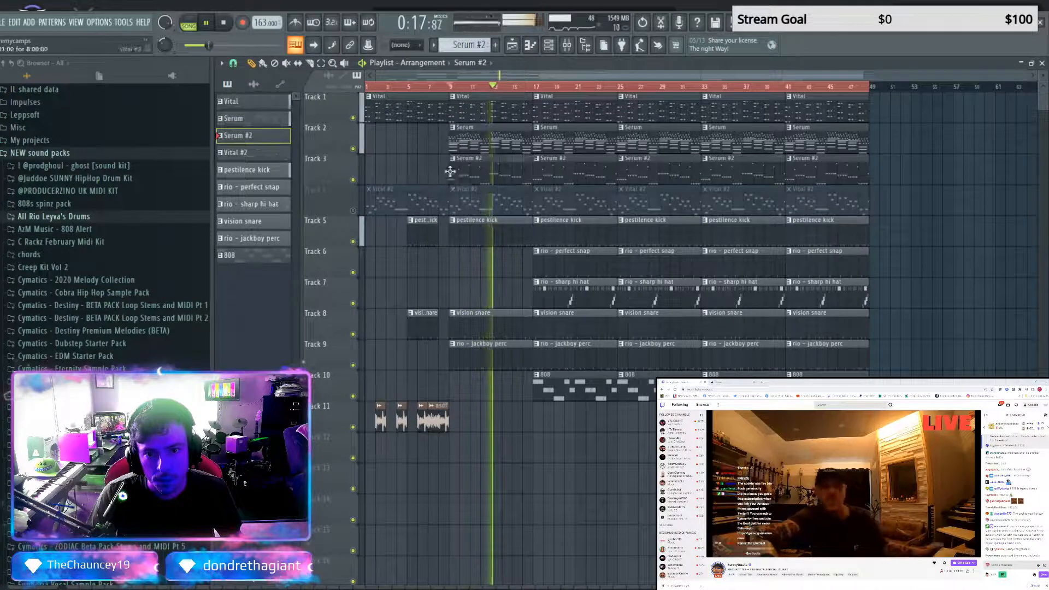
key("space")
key("space")
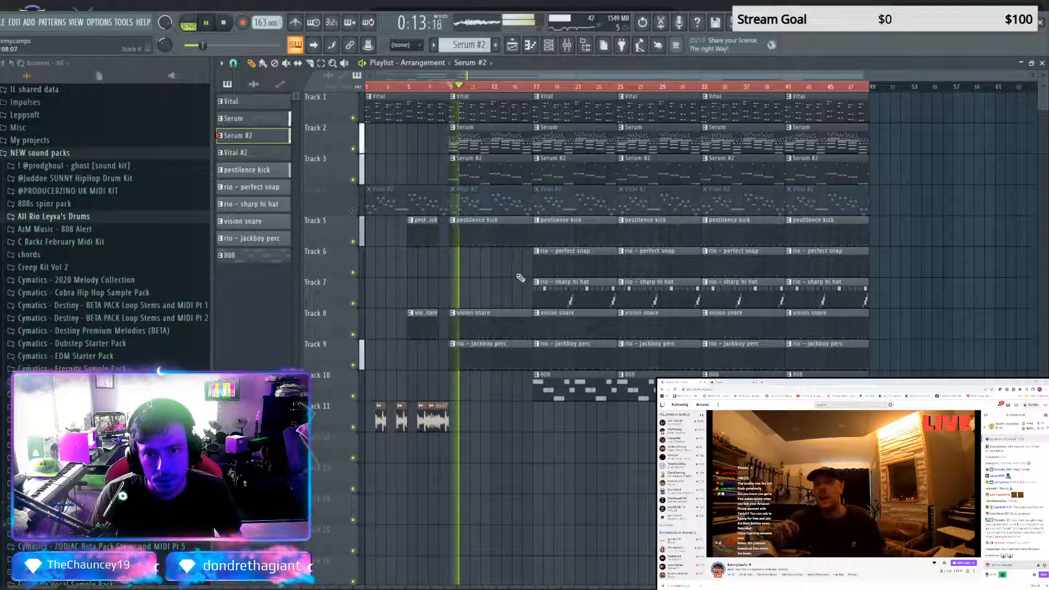
Remove the Serum clip at bar 9, unmute the Vital #2 track, and audition the second section
right_click(476, 144)
key("space")
key("space")
left_click(354, 212)
key("space")
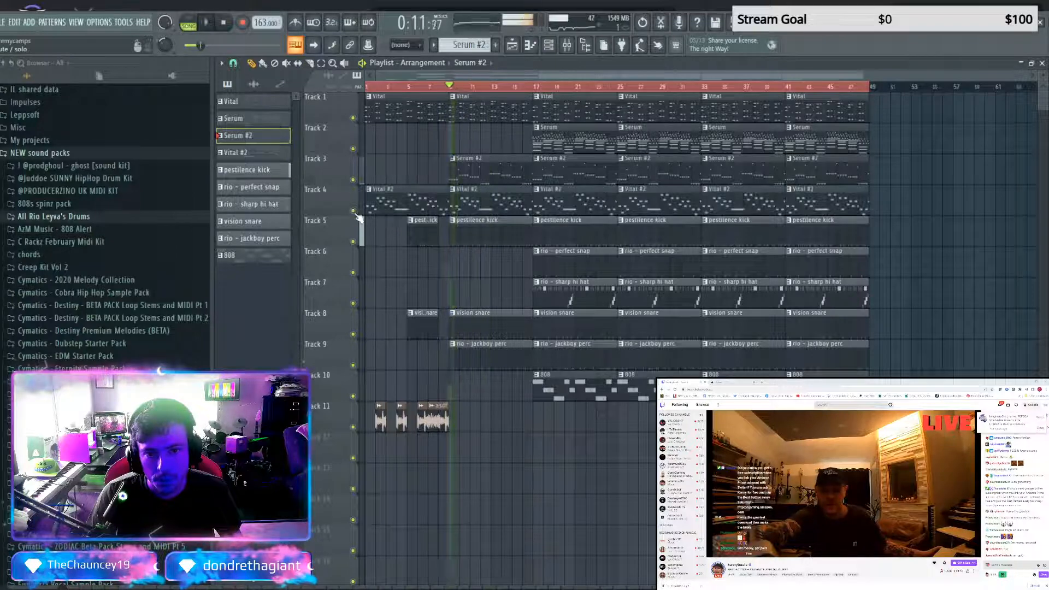
key("space")
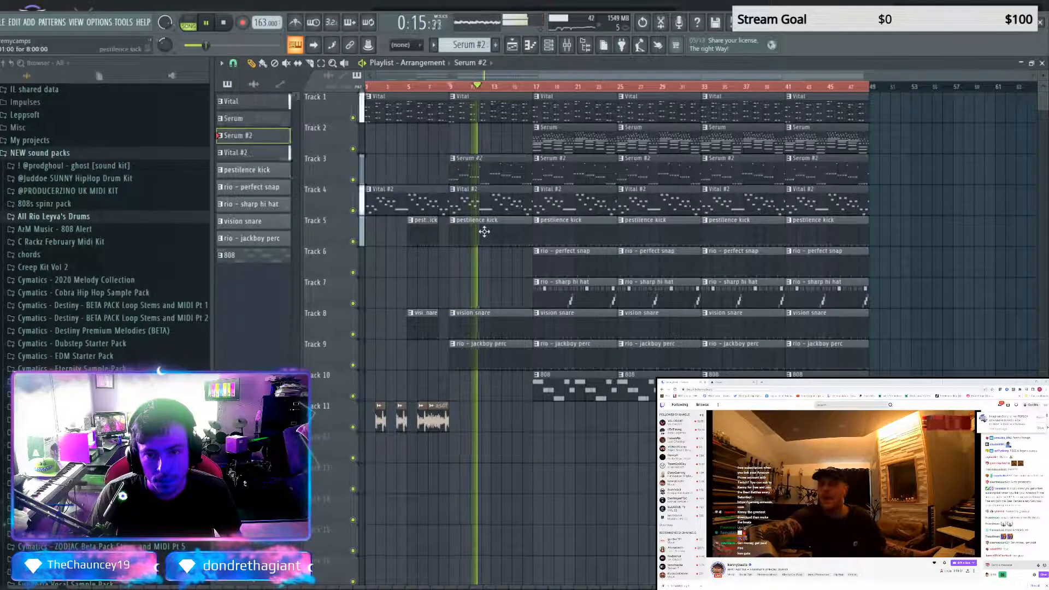
key("space")
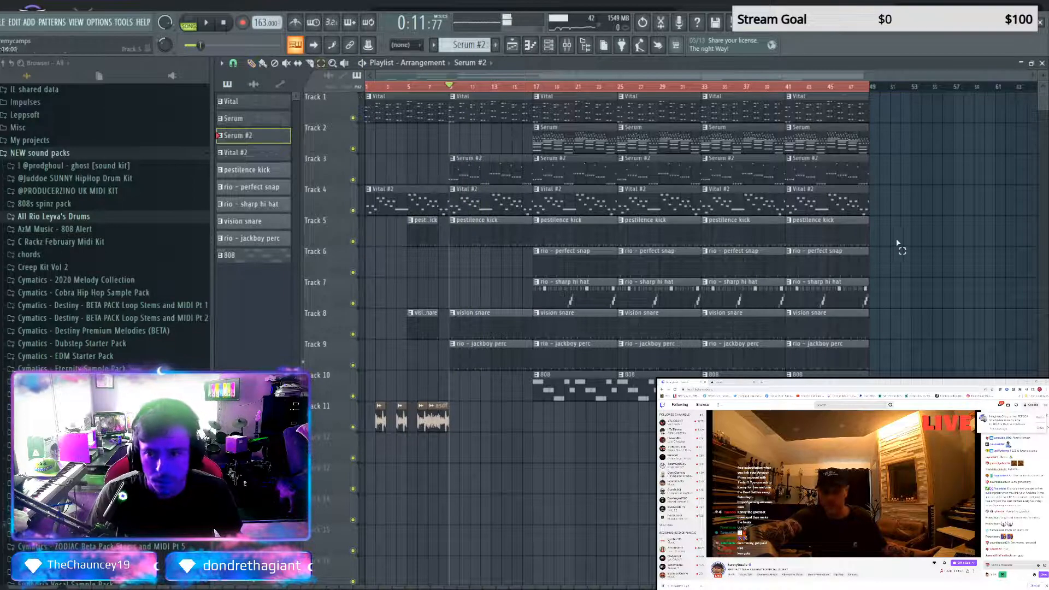
Move all drum, 808 and asdf clips down two tracks and open the Serum pattern's notes in the piano roll
left_click_drag(896, 217, 331, 454)
key("shift+Down")
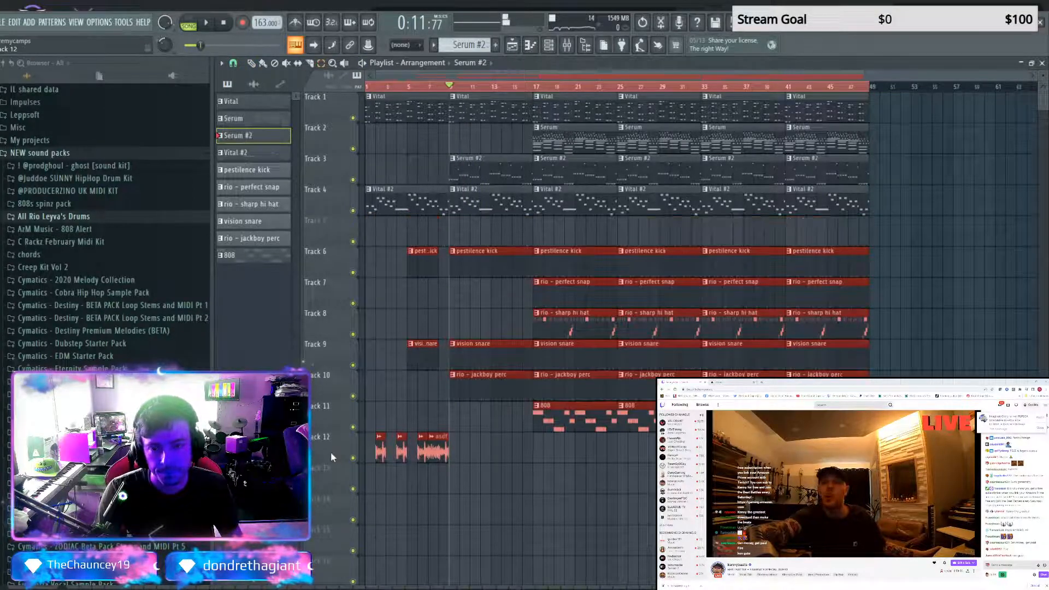
key("shift+Down")
double_click(275, 123)
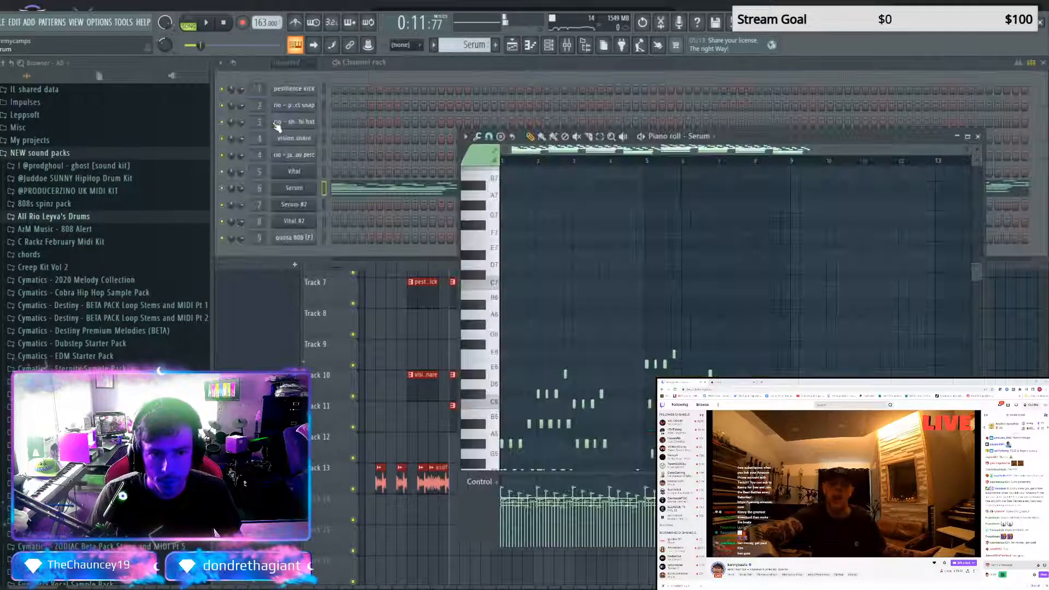
scroll(647, 336, "down", 5)
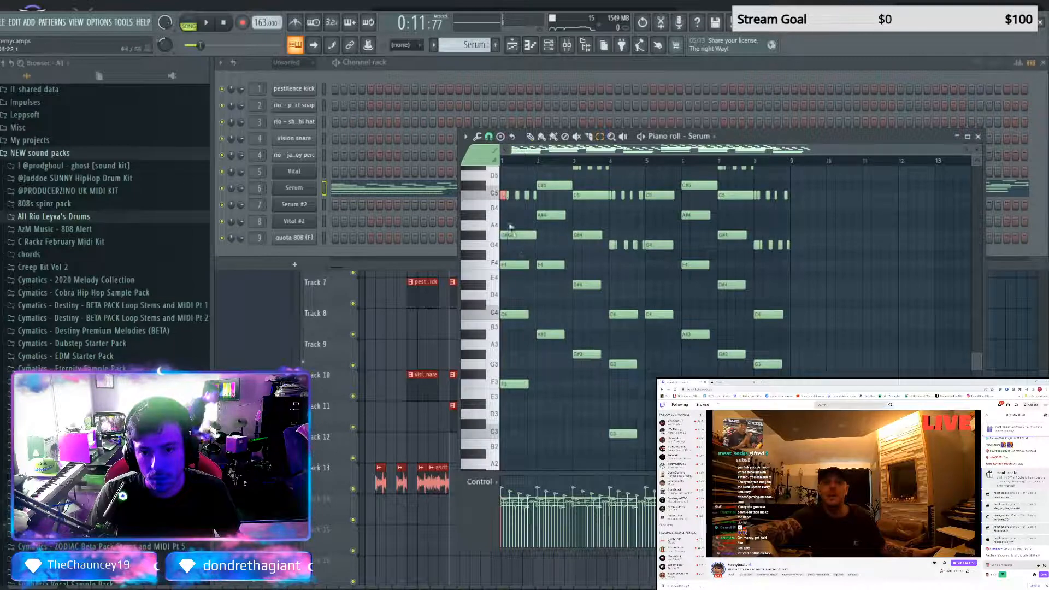
left_click_drag(511, 227, 512, 414)
scroll(551, 377, "up", 3)
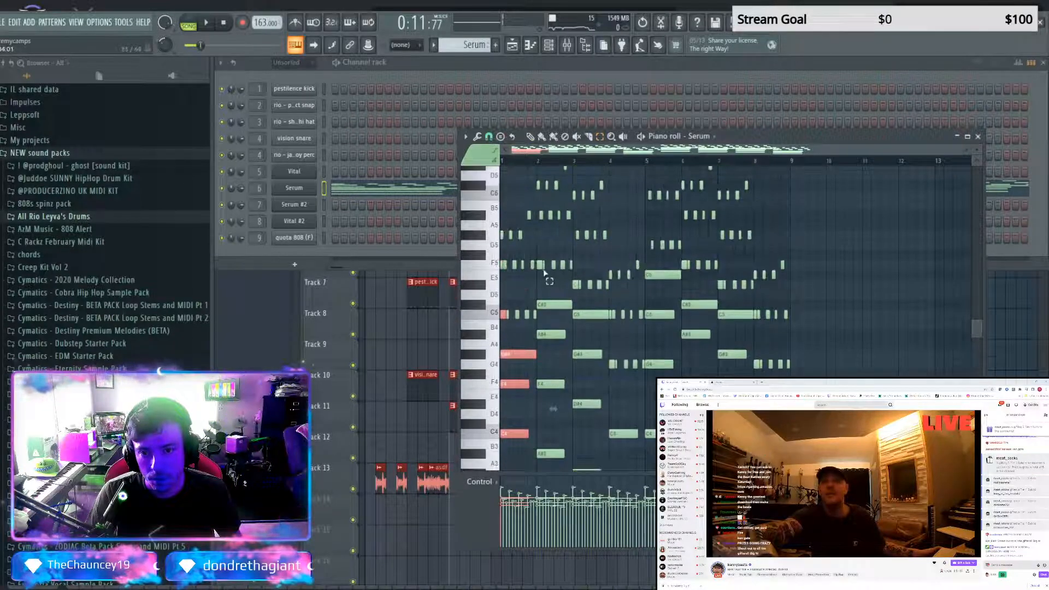
left_click_drag(545, 327, 556, 467)
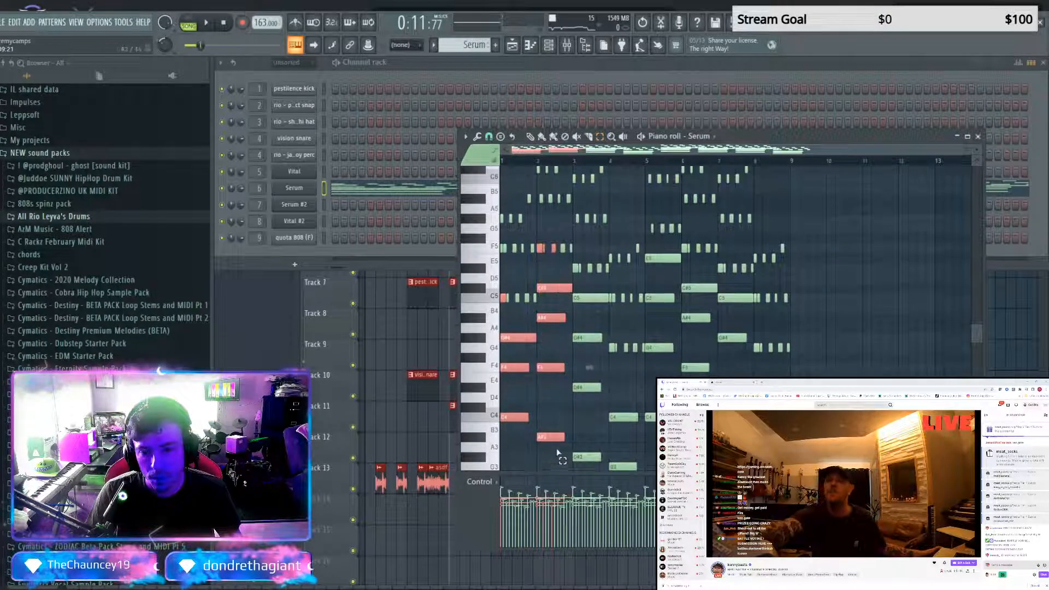
scroll(561, 441, "down", 3)
scroll(568, 426, "up", 4)
left_click_drag(576, 308, 591, 460)
scroll(591, 460, "down", 3)
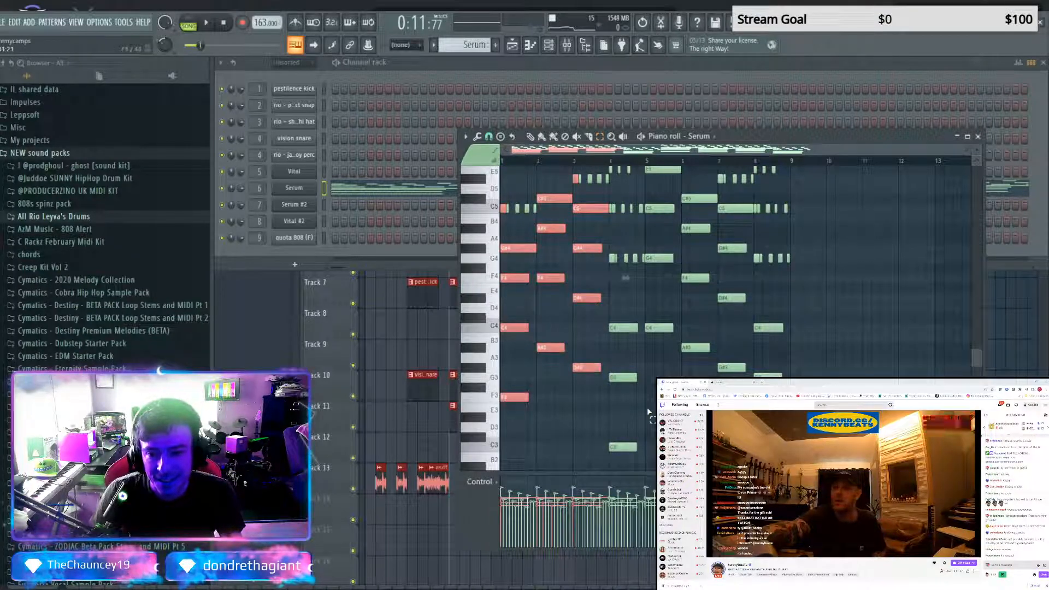
scroll(628, 346, "up", 5)
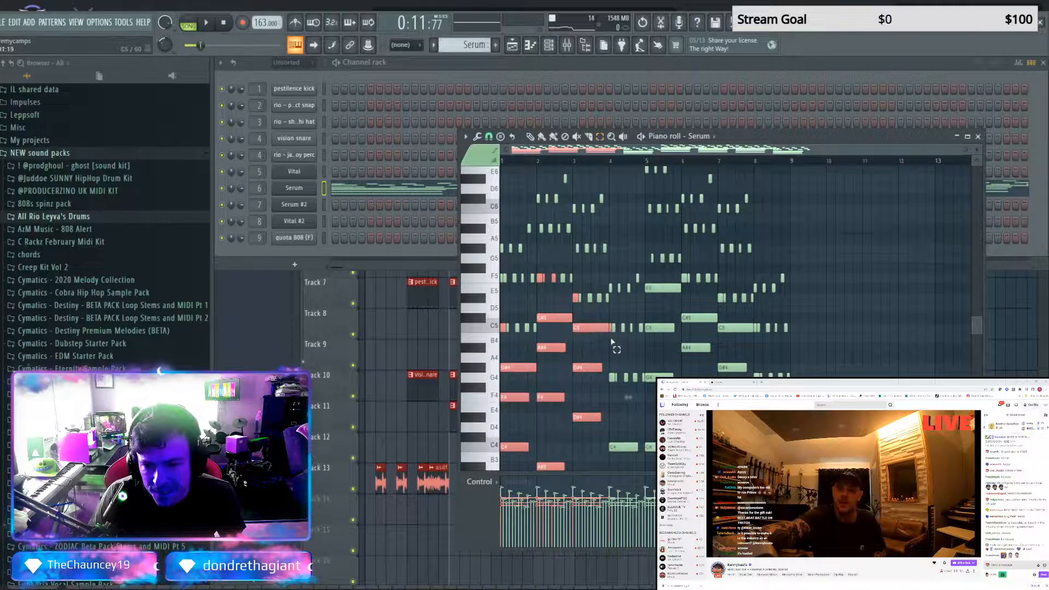
scroll(612, 334, "down", 5)
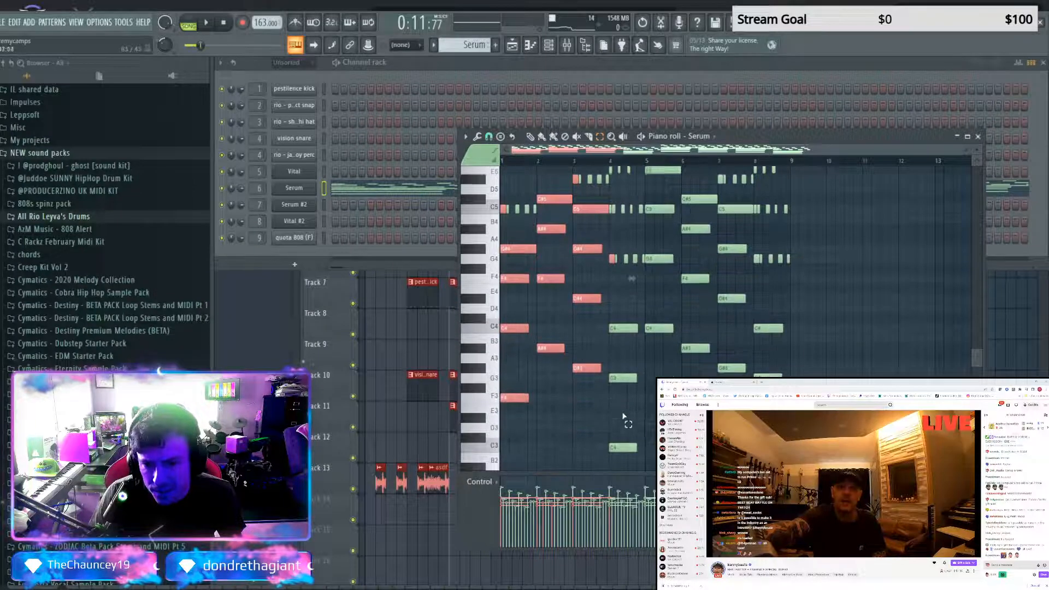
left_click(616, 330)
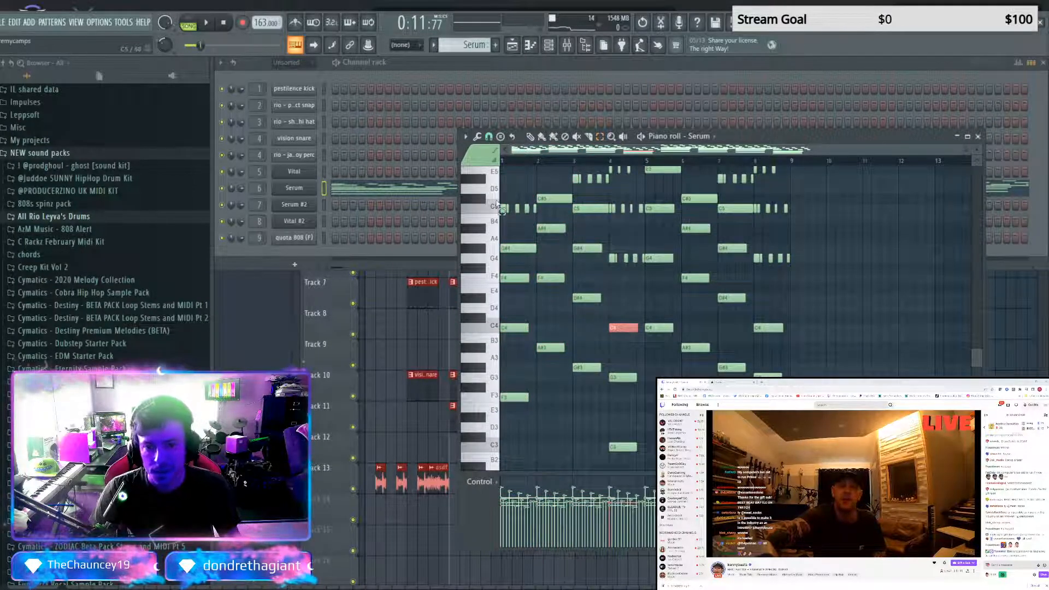
Select the sustained chord notes in bars 1 to 4 of the Serum pattern, leaving out the short melody notes
left_click_drag(506, 234, 524, 414)
scroll(548, 293, "up", 2)
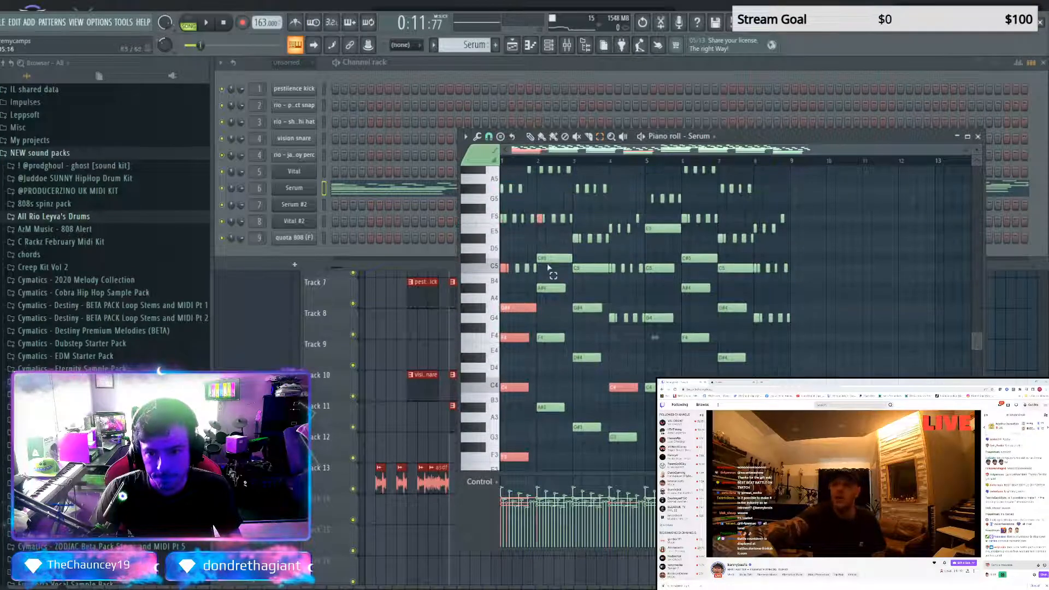
left_click_drag(573, 235, 576, 298)
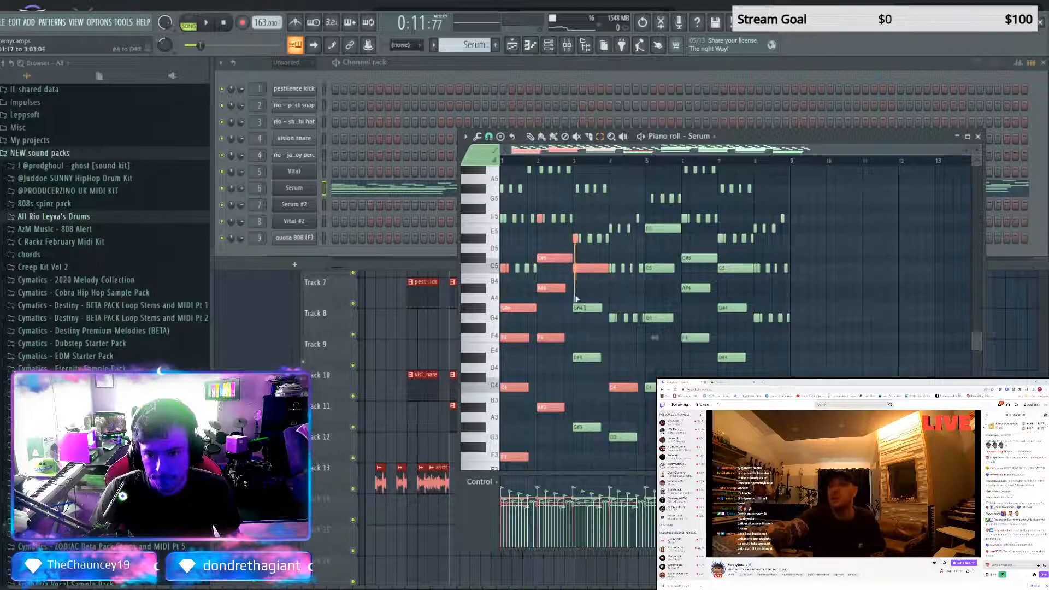
left_click_drag(579, 444, 580, 445)
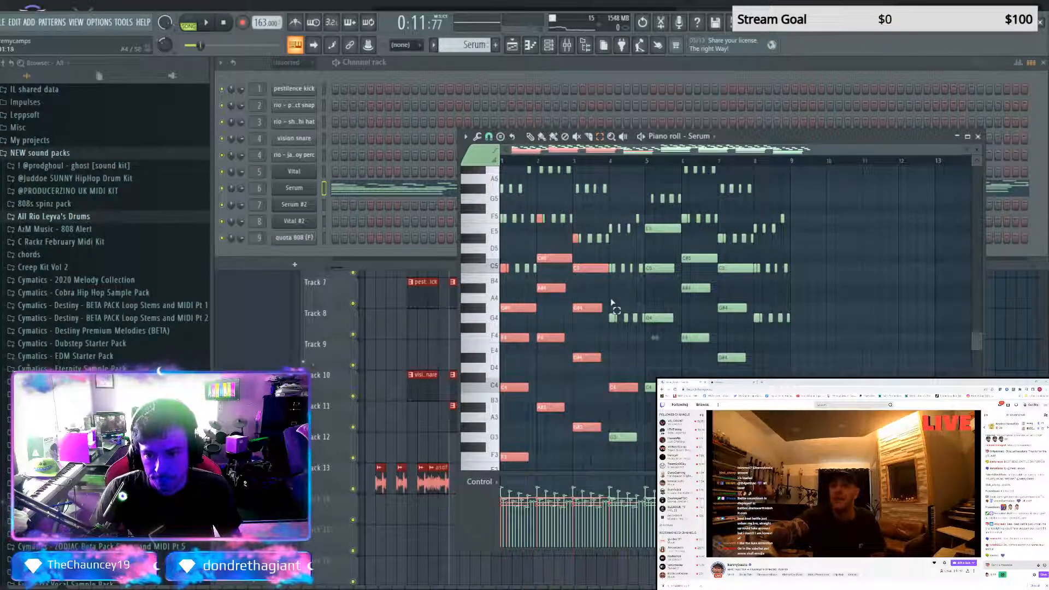
scroll(627, 448, "down", 4)
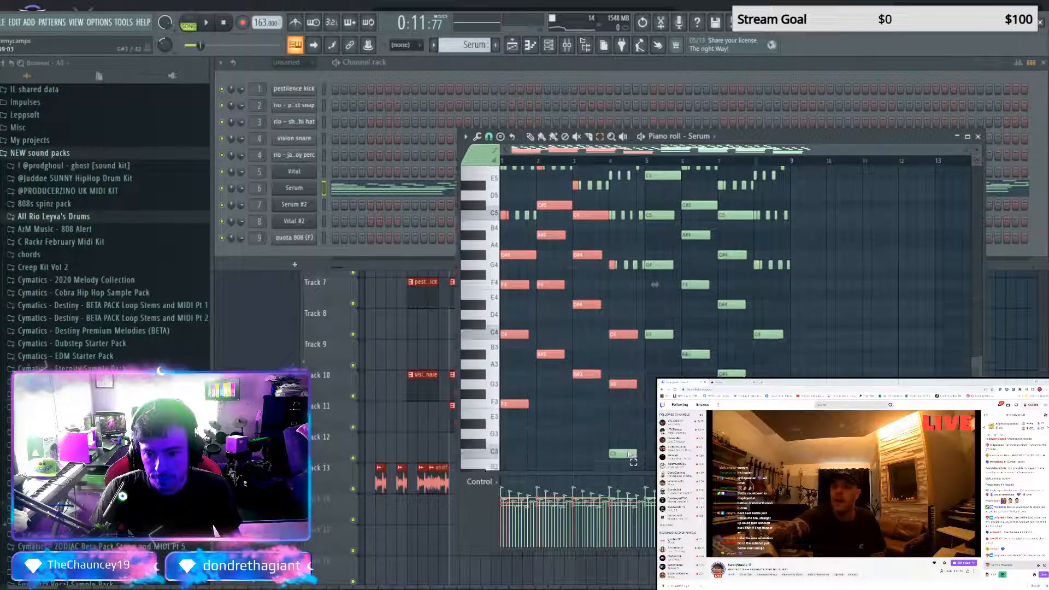
scroll(622, 389, "up", 4)
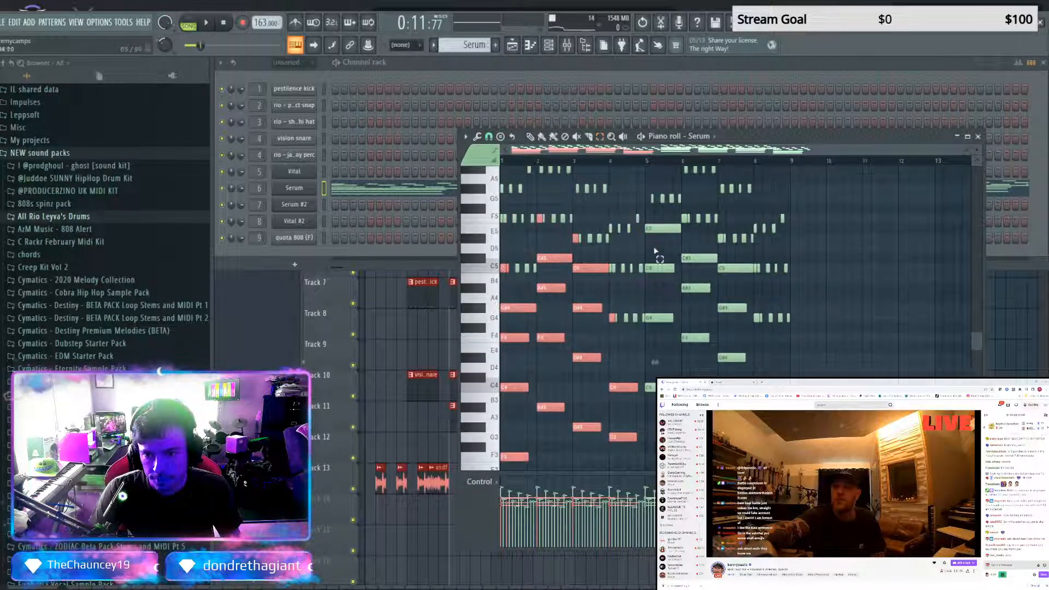
Extend the selection to the sustained chord notes in bars 5 to 8, and add a new Vital instrument channel
left_click_drag(652, 218, 654, 414)
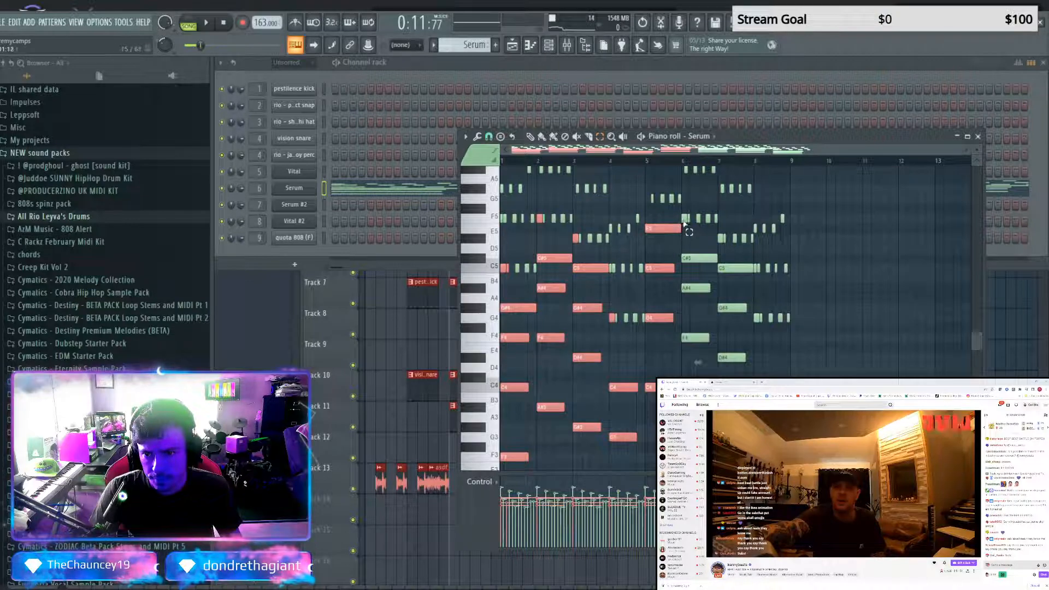
left_click_drag(683, 216, 691, 309)
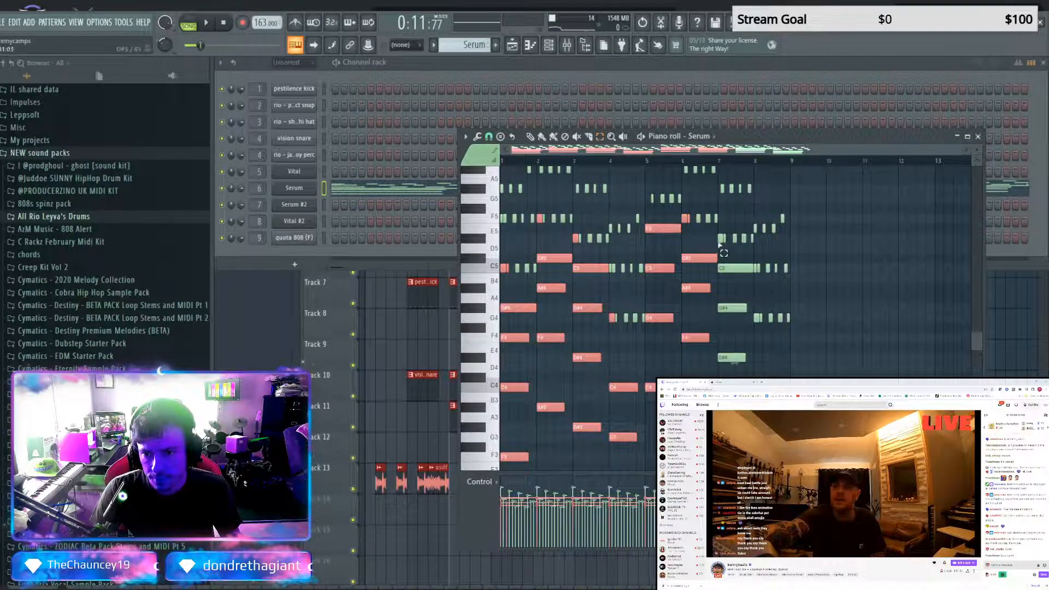
left_click_drag(718, 240, 721, 376)
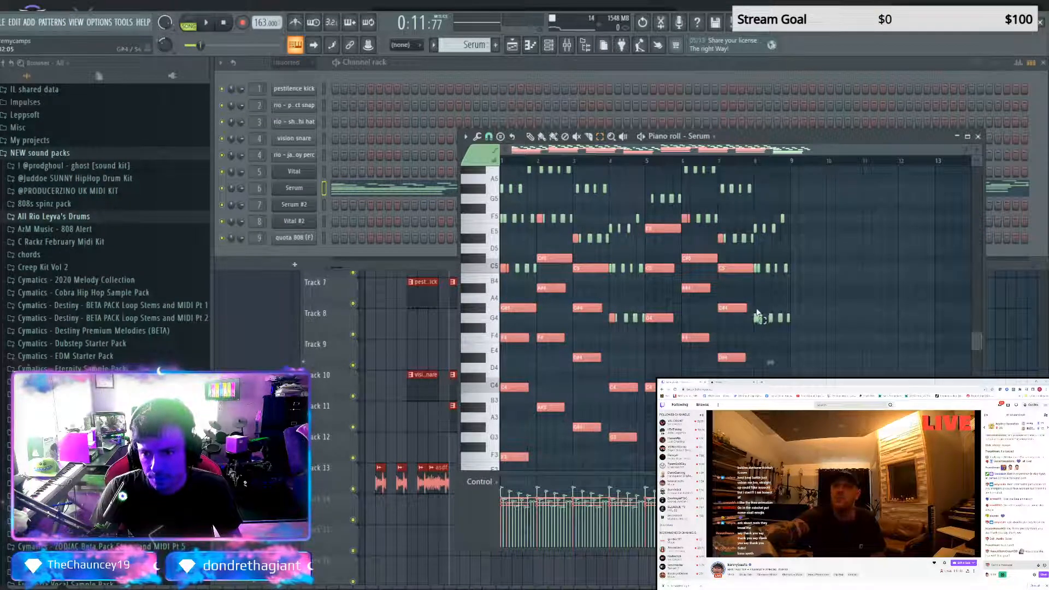
left_click_drag(758, 316, 756, 380)
left_click_drag(758, 457, 758, 458)
scroll(758, 437, "down", 3)
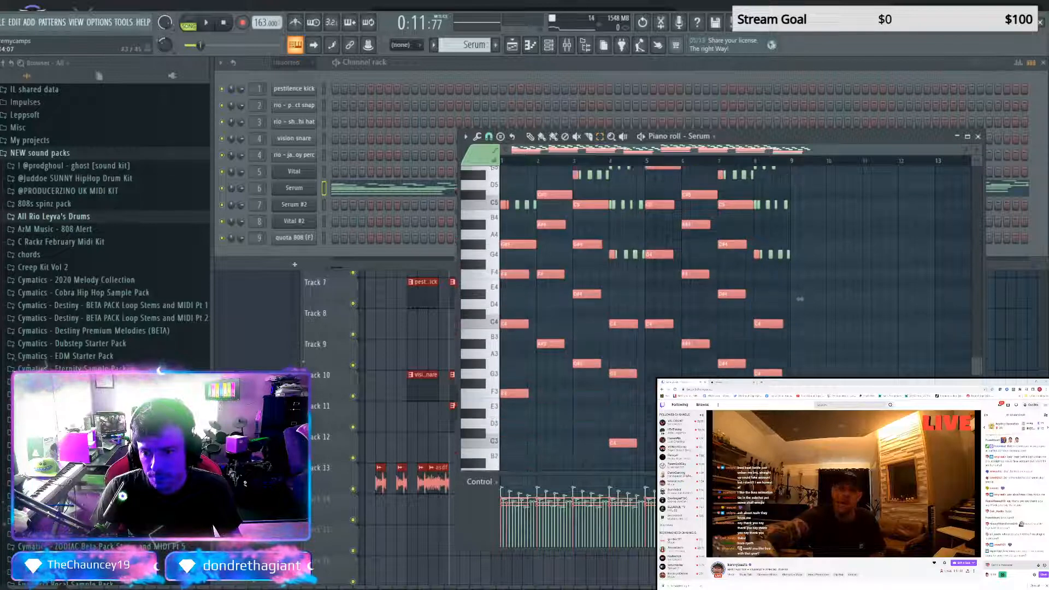
left_click(323, 252)
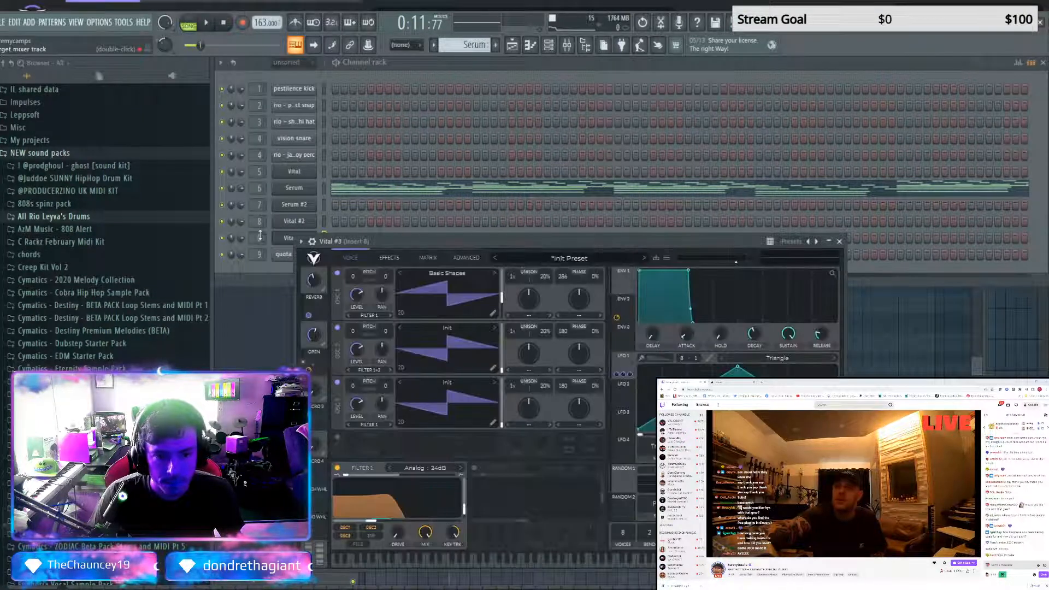
Route the Vital #3 channel to mixer track 10 and paste the copied Serum chord notes into its piano roll
left_click_drag(260, 238, 259, 221)
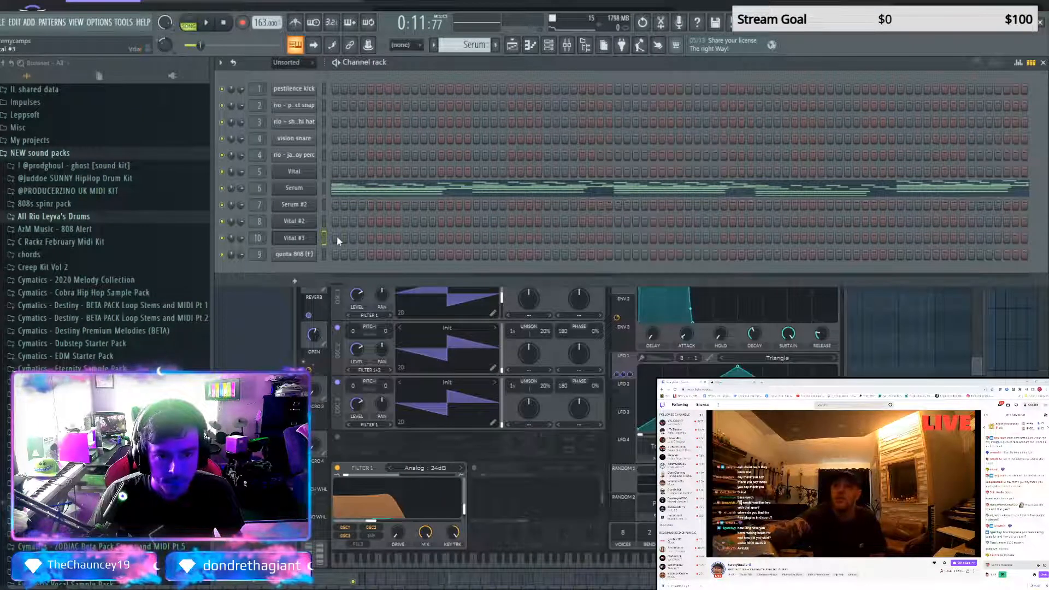
key("F7")
key("ctrl+v")
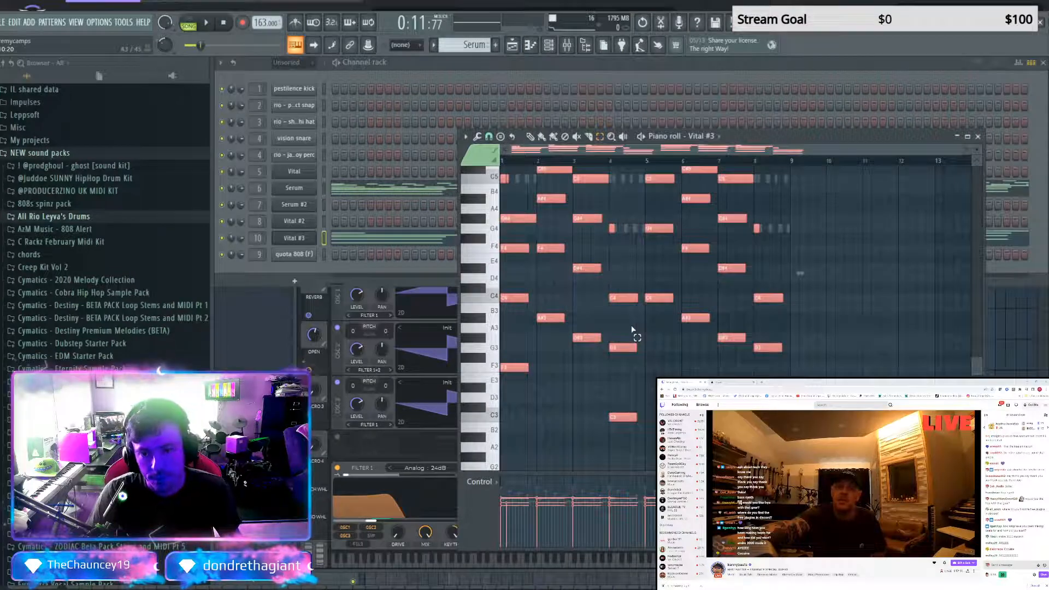
left_click(632, 328)
key("F5")
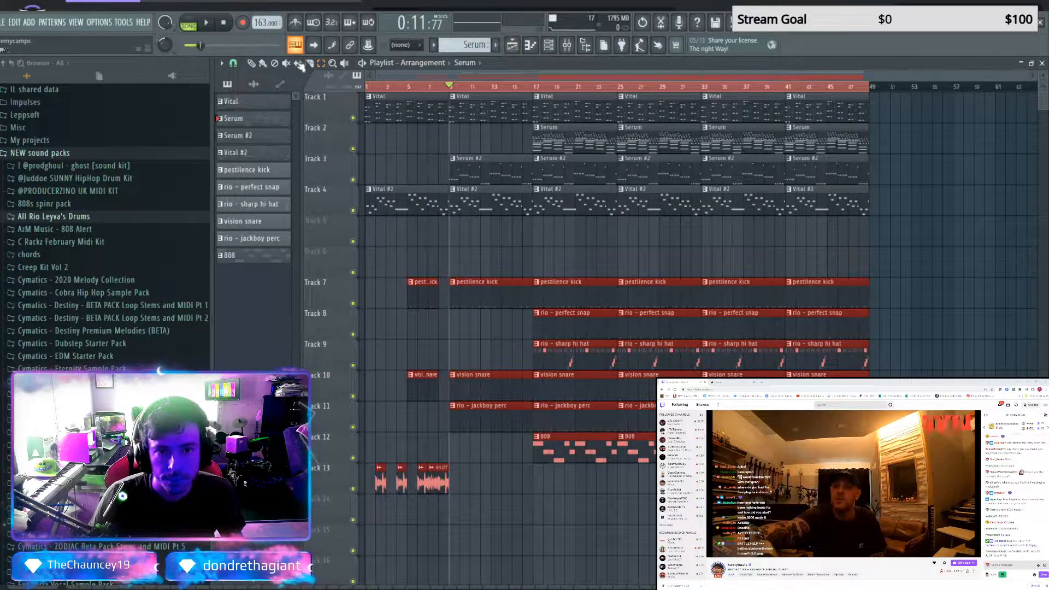
Create a new pattern named chords and place it on Track 6 of the playlist, covering the opening bars from bar 1
left_click(395, 257)
right_click(417, 265)
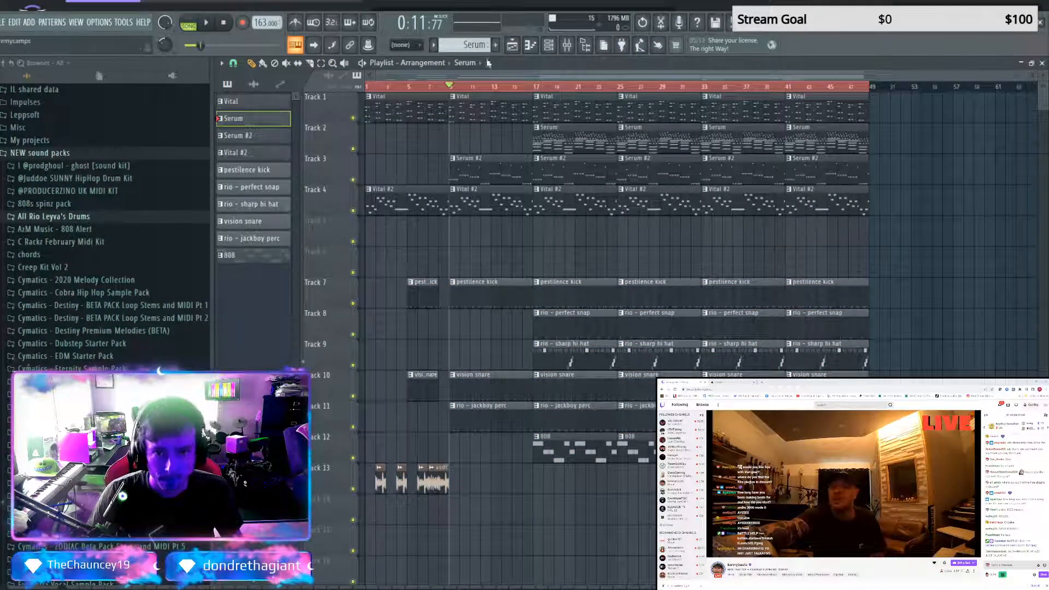
left_click(495, 44)
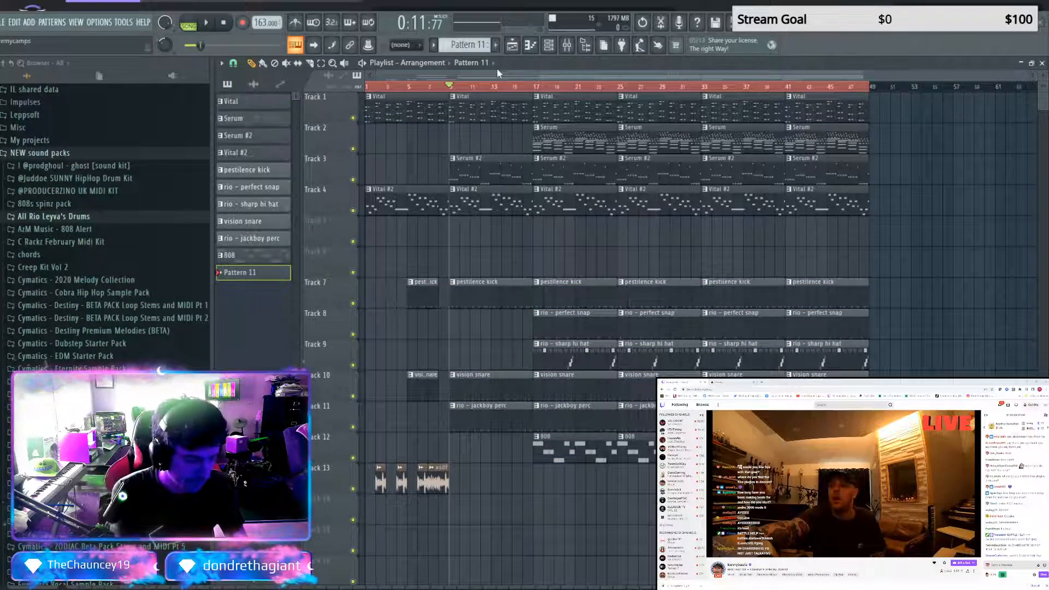
type("chords")
key("Return")
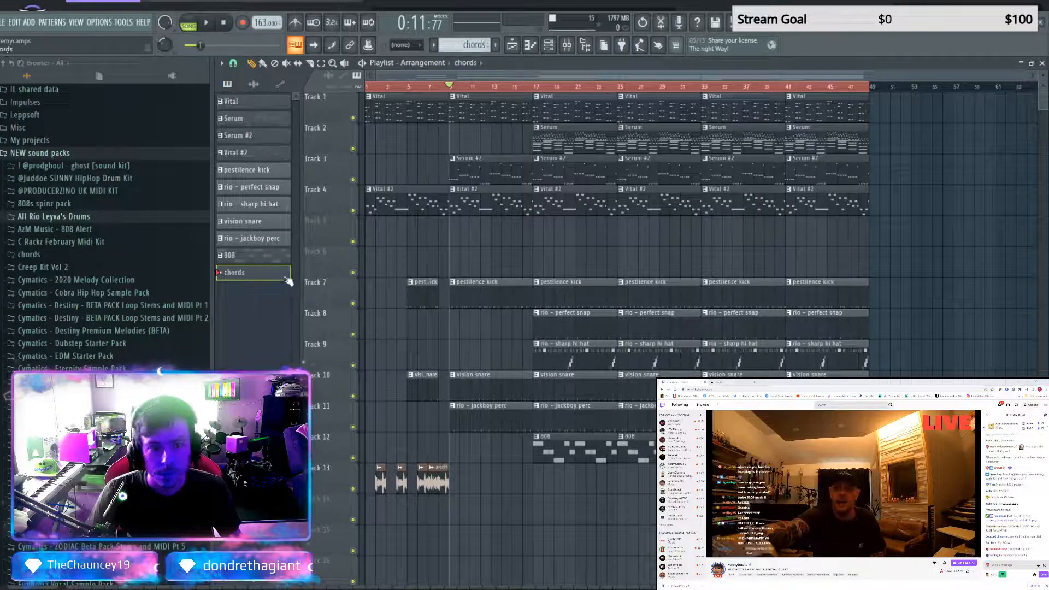
left_click(418, 261)
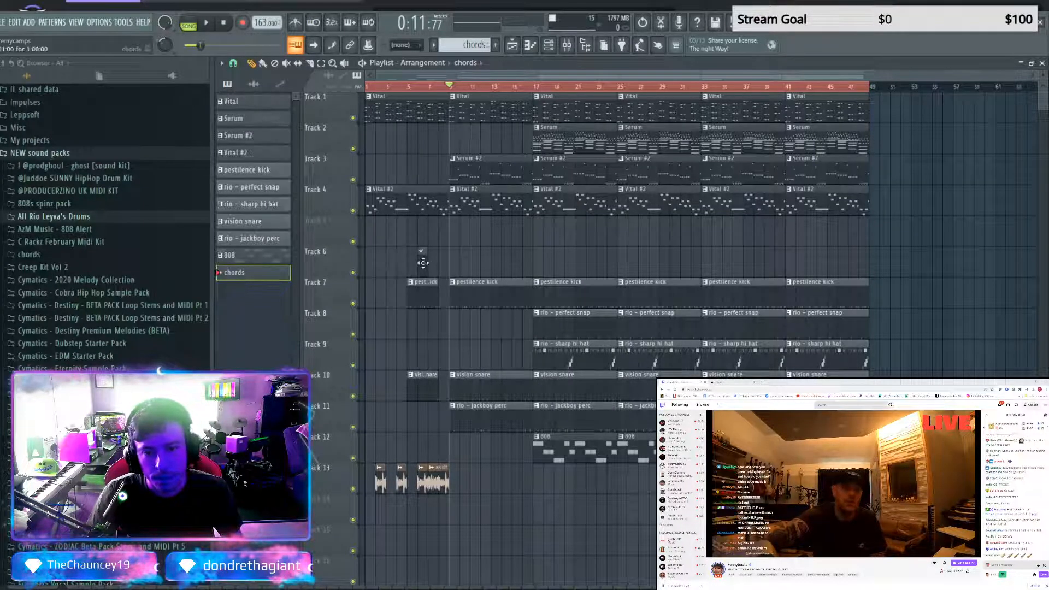
left_click_drag(381, 267, 439, 268)
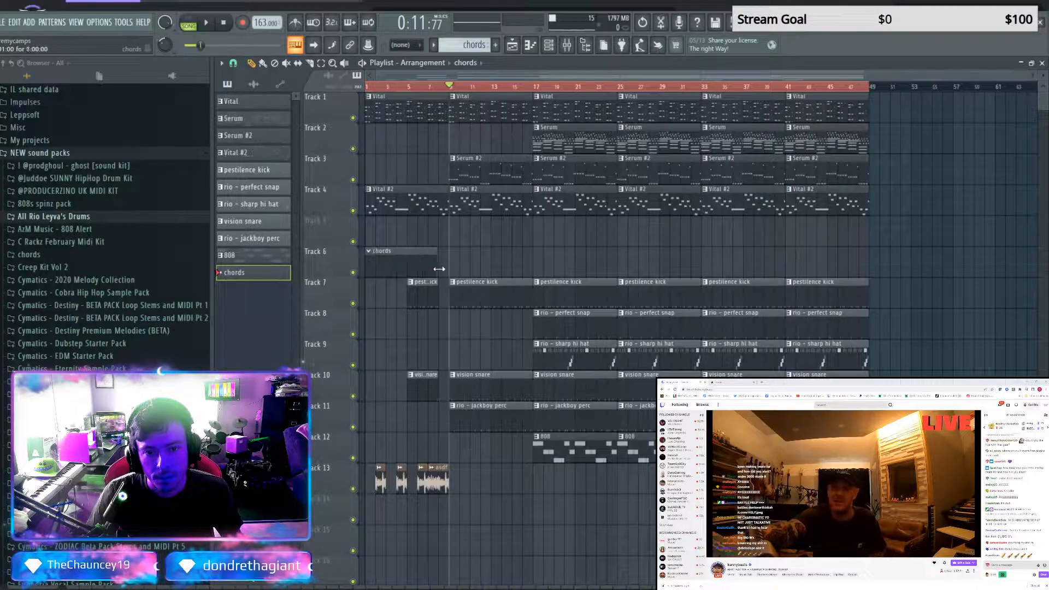
Paste the copied chord notes into the Vital #3 piano roll of the chords pattern
double_click(429, 267)
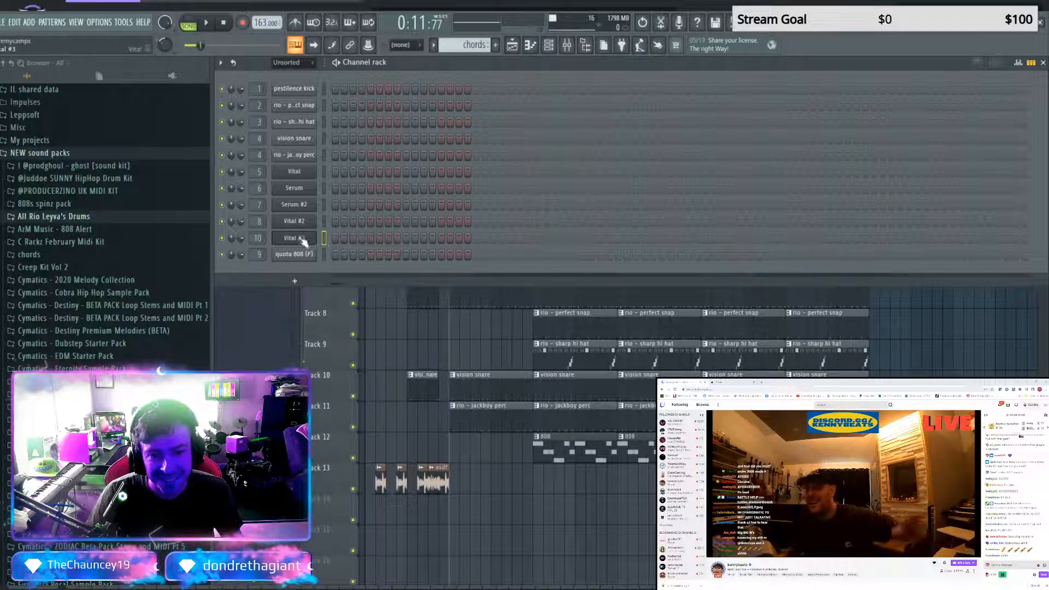
left_click(328, 241)
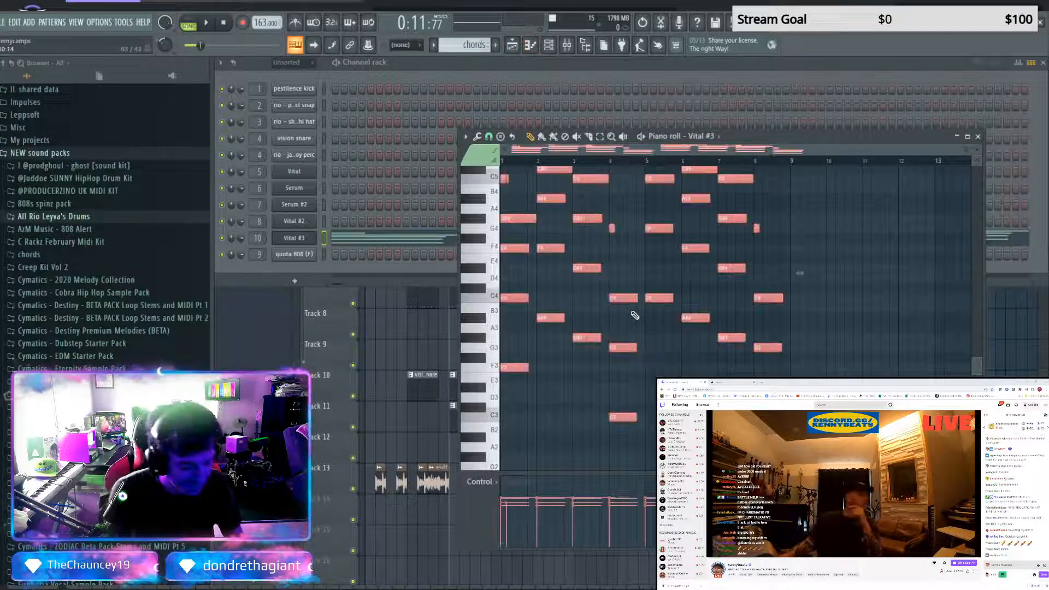
key("ctrl+l")
key("ctrl+z")
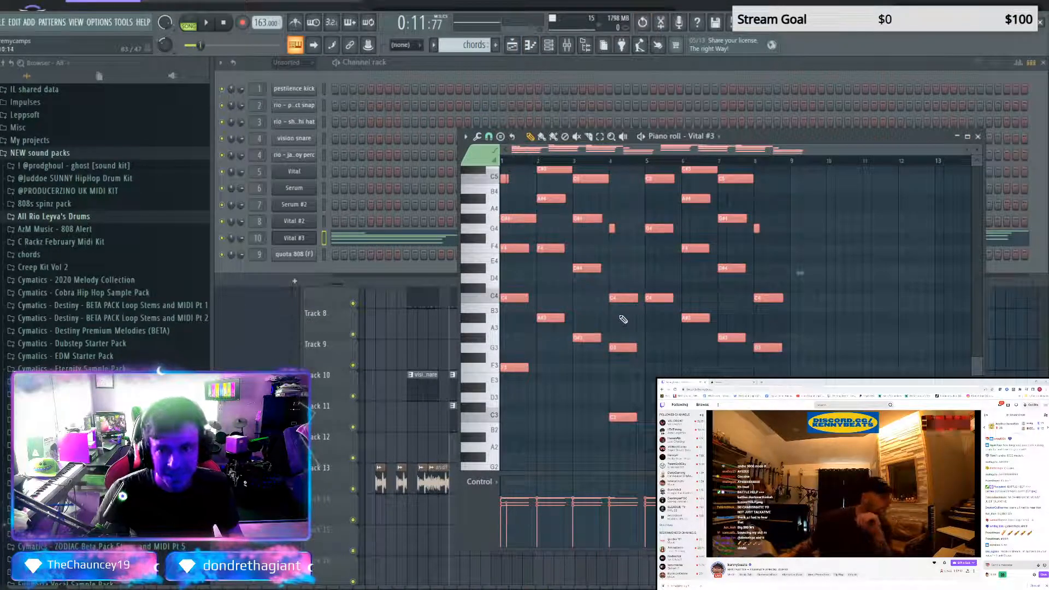
Lengthen the short C5, F5, D#5 and G4 notes in bars 1 to 4 so each fills its bar
scroll(600, 311, "up", 5)
right_click(518, 277)
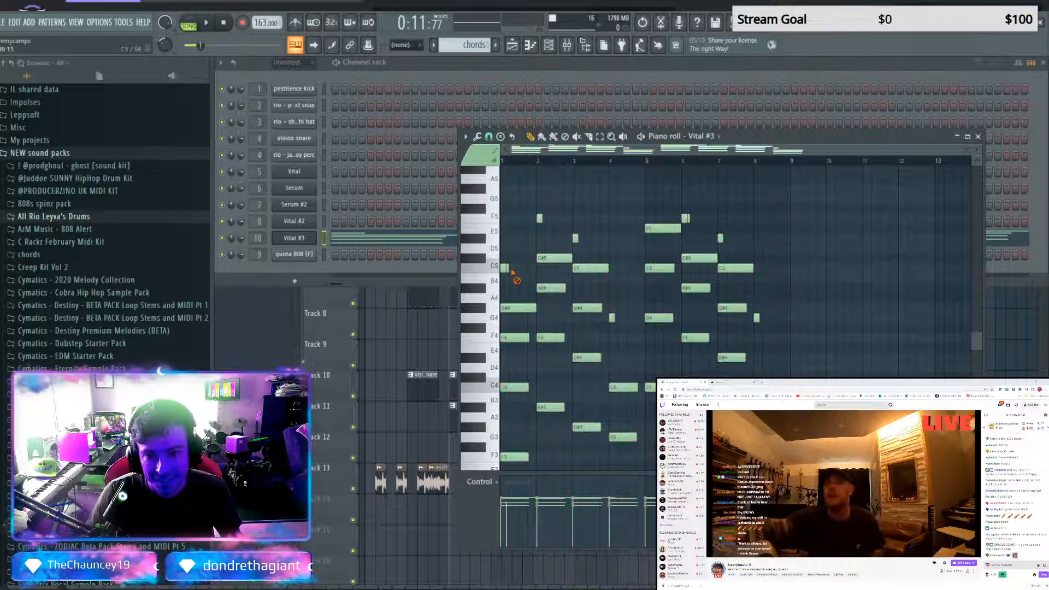
left_click_drag(535, 271, 537, 270)
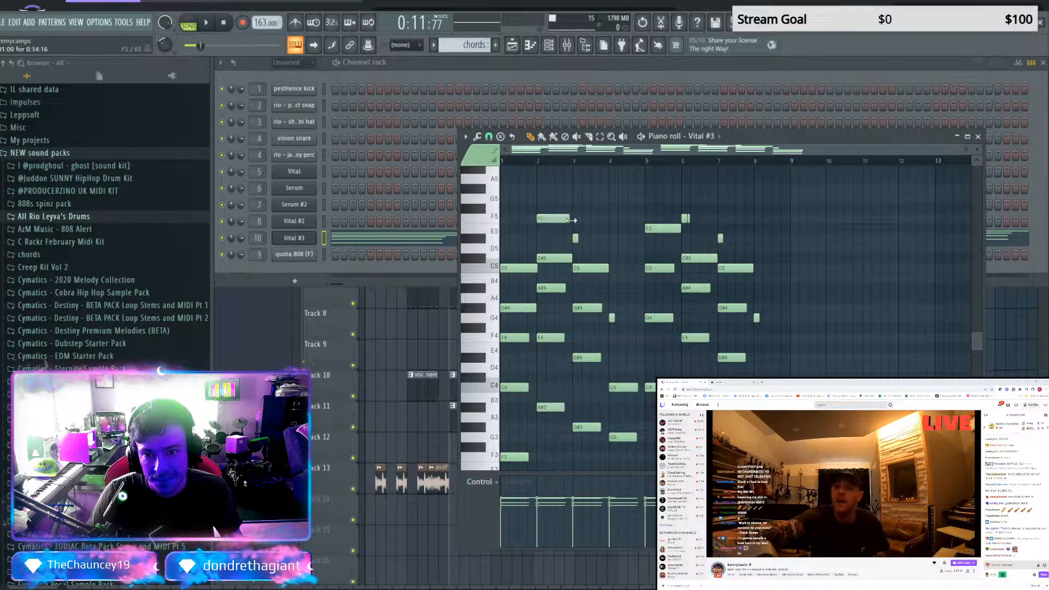
left_click_drag(601, 239, 608, 241)
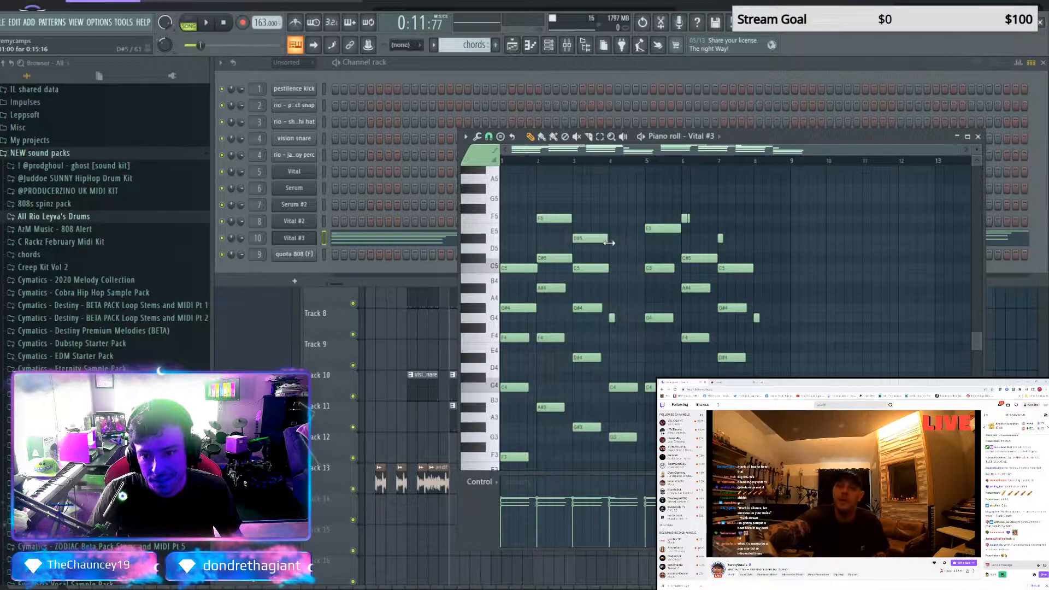
left_click_drag(612, 318, 642, 320)
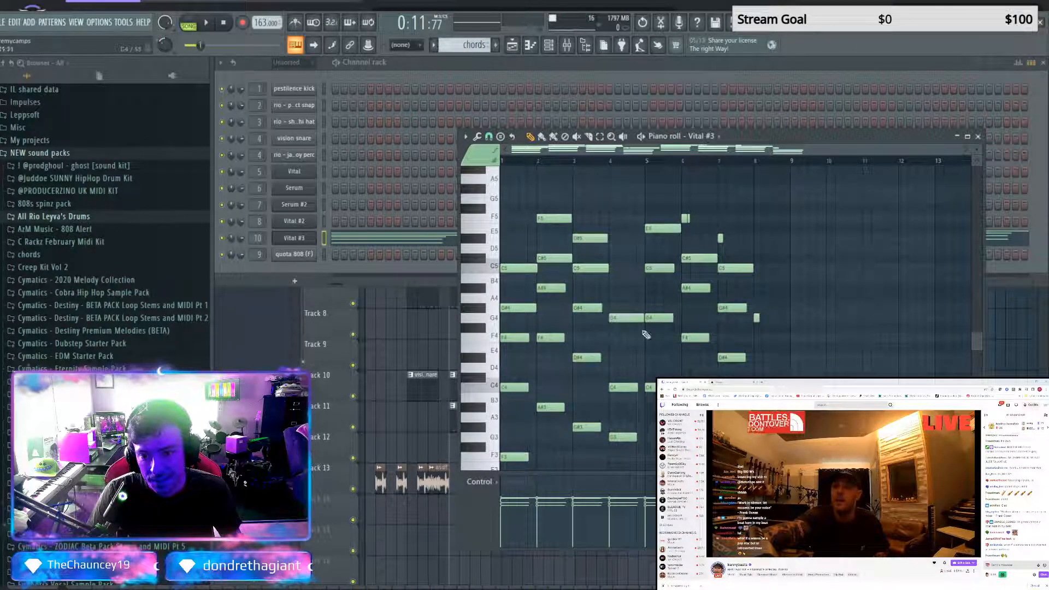
Lengthen the lower chord notes in bar 3 and the short F5, D#5 and G4 notes in bars 6 to 8 to full bars
left_click(610, 308)
right_click(611, 309)
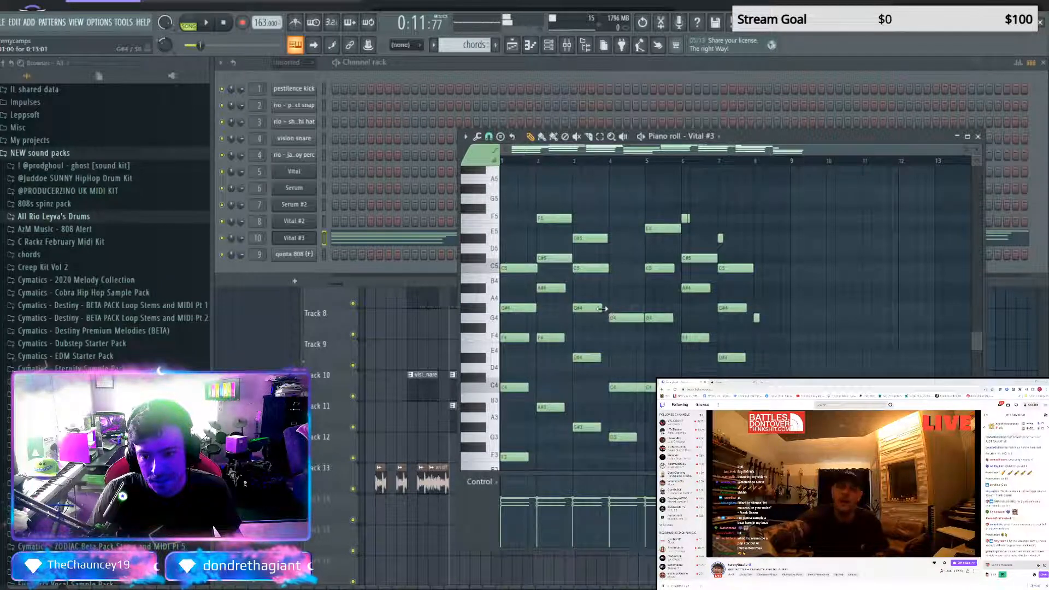
left_click_drag(602, 308, 608, 311)
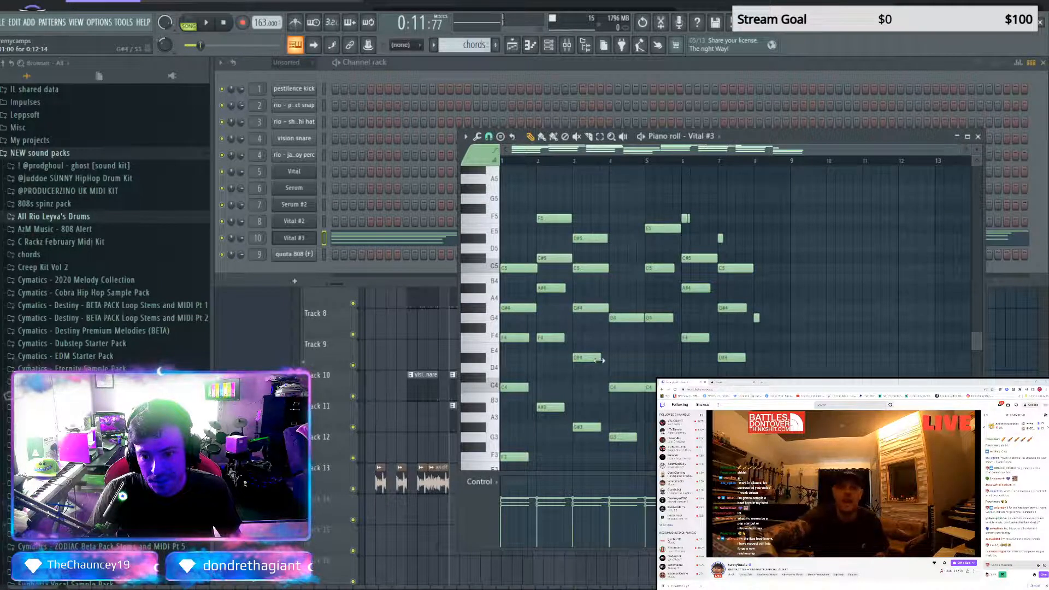
left_click_drag(600, 359, 607, 361)
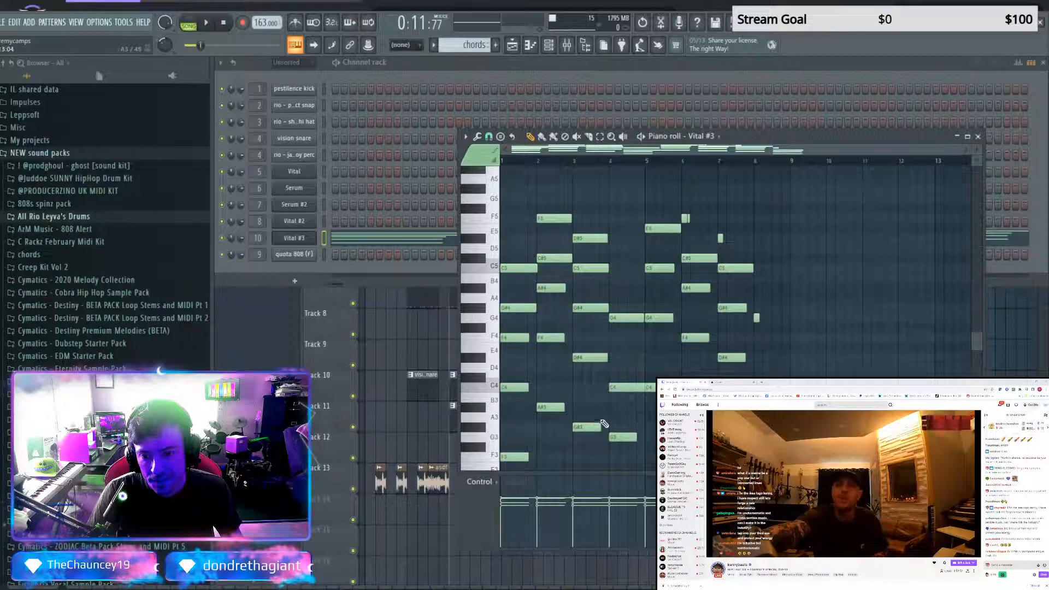
left_click_drag(600, 426, 604, 426)
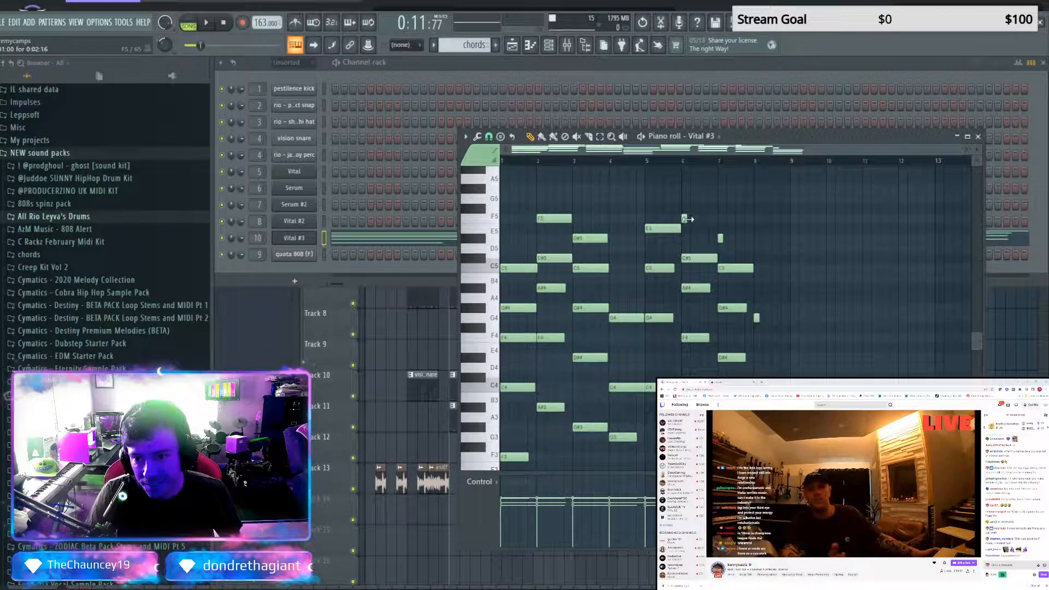
left_click_drag(689, 219, 752, 246)
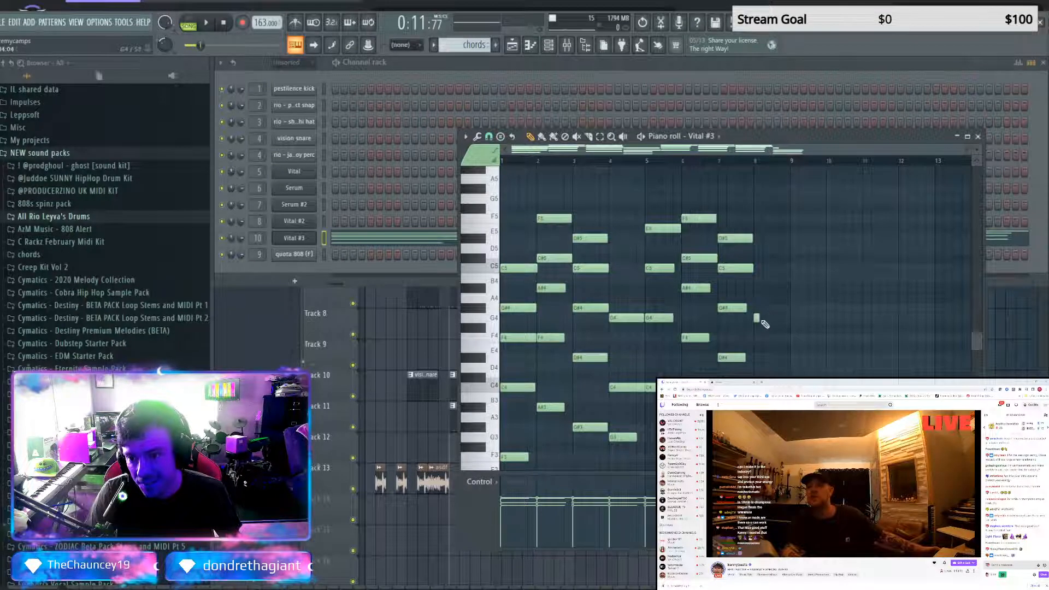
left_click_drag(760, 320, 767, 321)
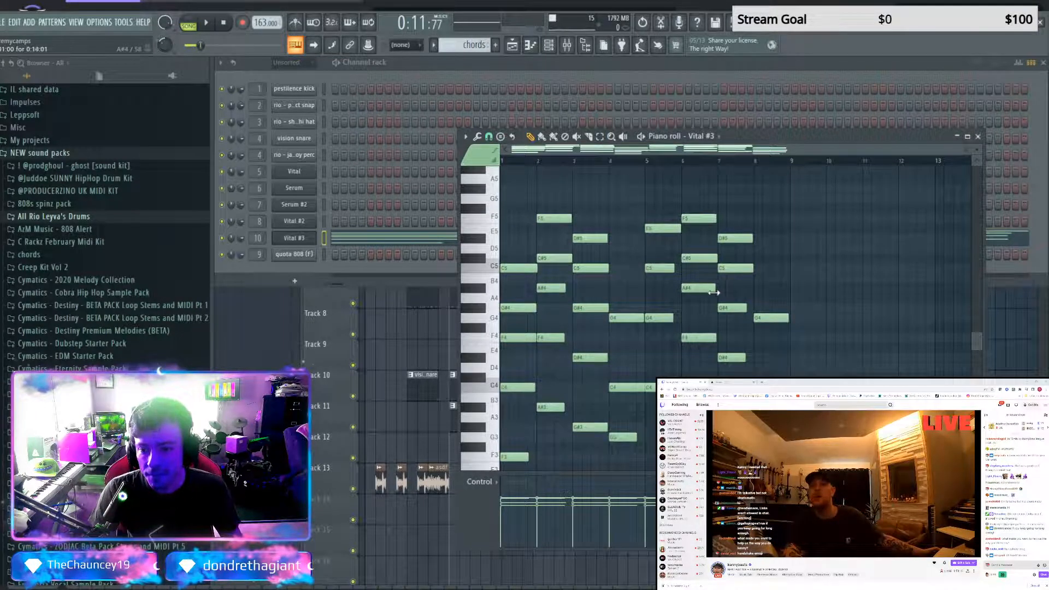
Play the arrangement from bar 1 to hear the chords clip with the intro
key("space")
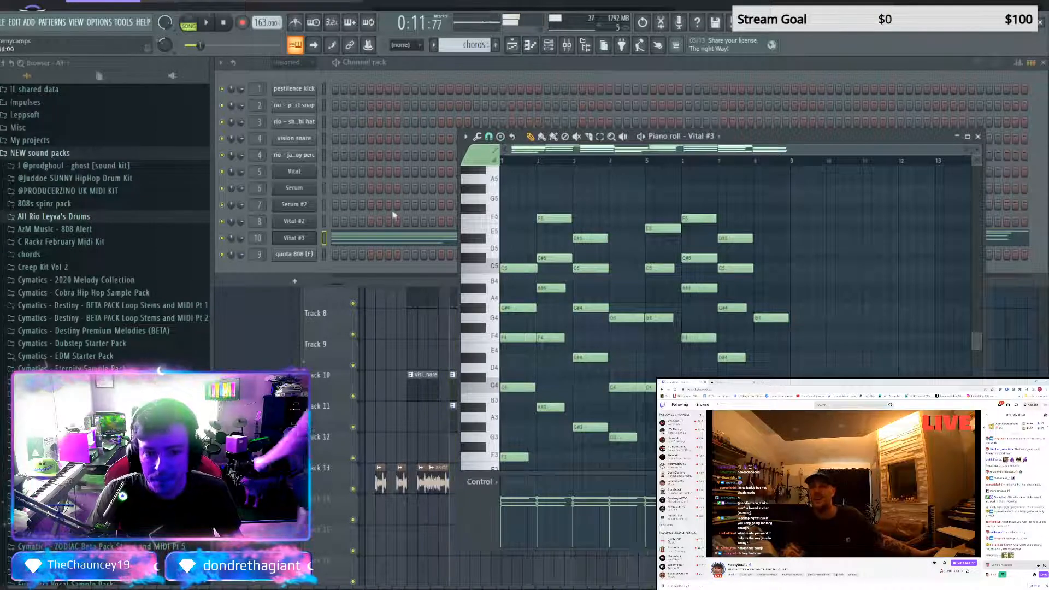
right_click(373, 332)
left_click(367, 88)
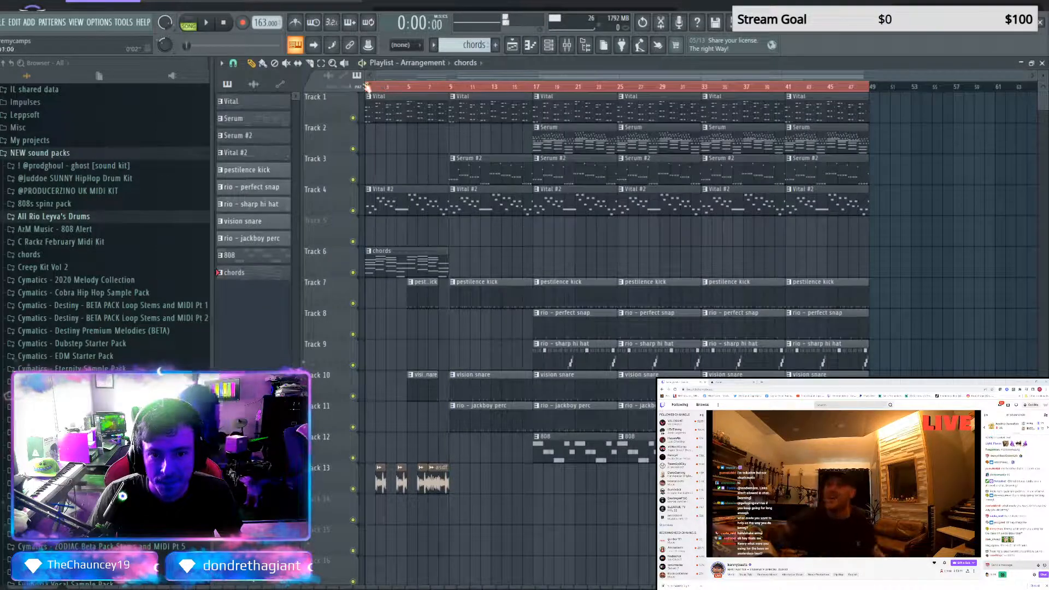
key("space")
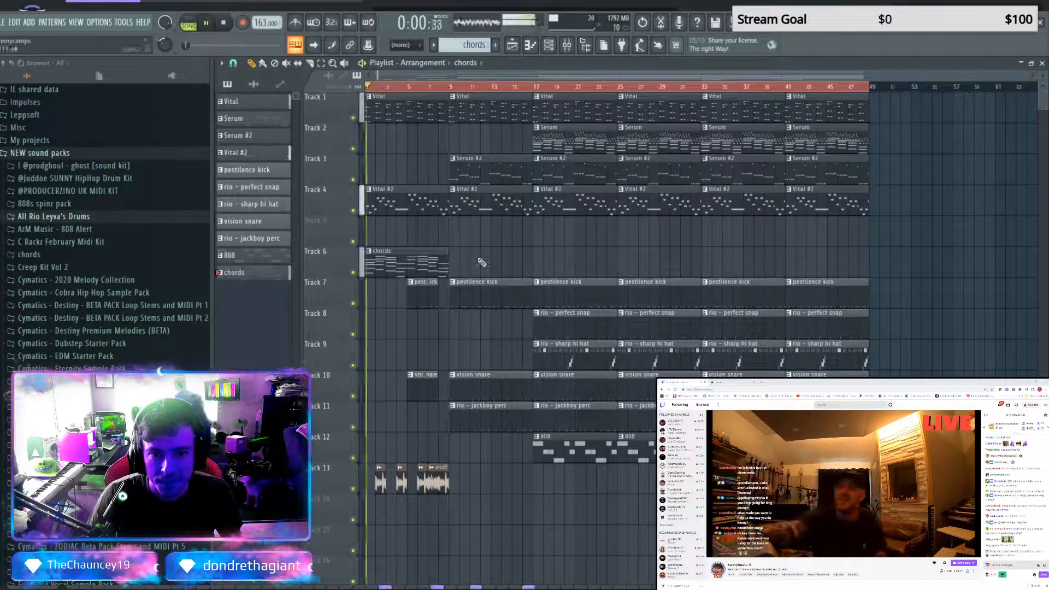
Open Vital #3, filter its preset browser to pads, and load the Cold Fusion preset
double_click(268, 278)
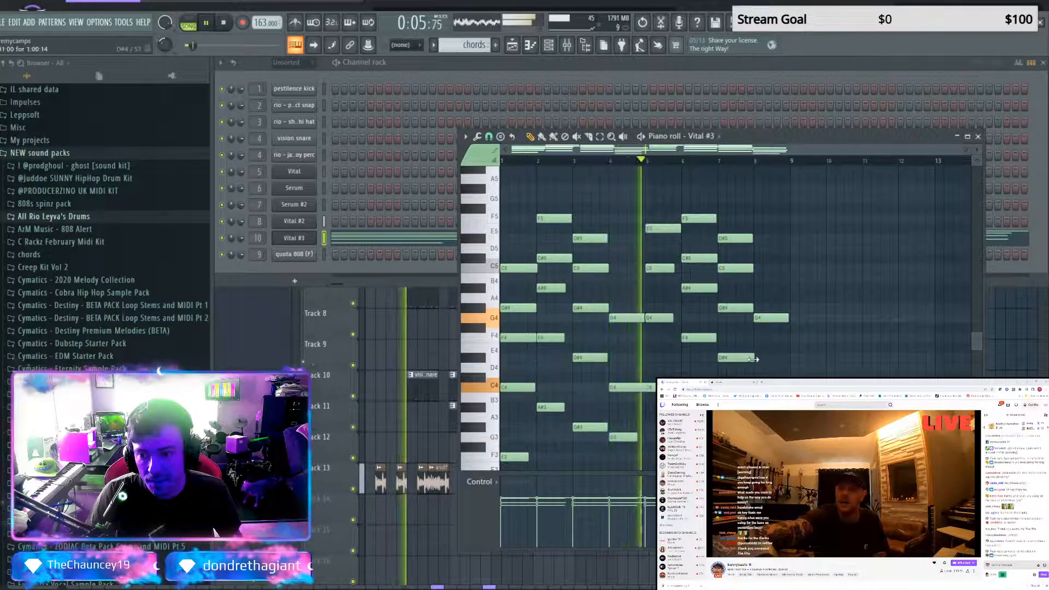
left_click(294, 237)
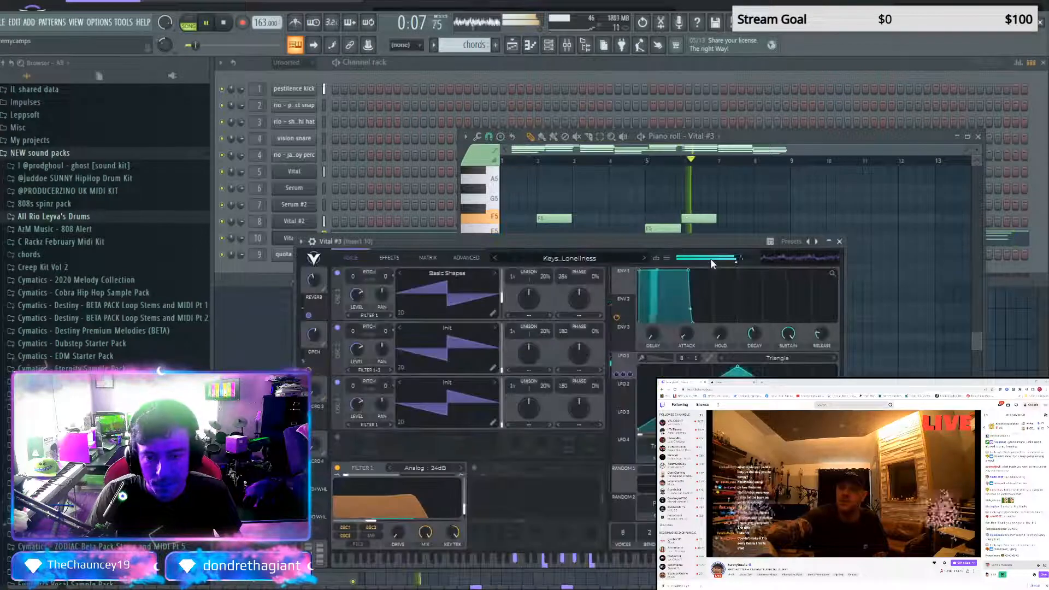
key("space")
left_click(589, 257)
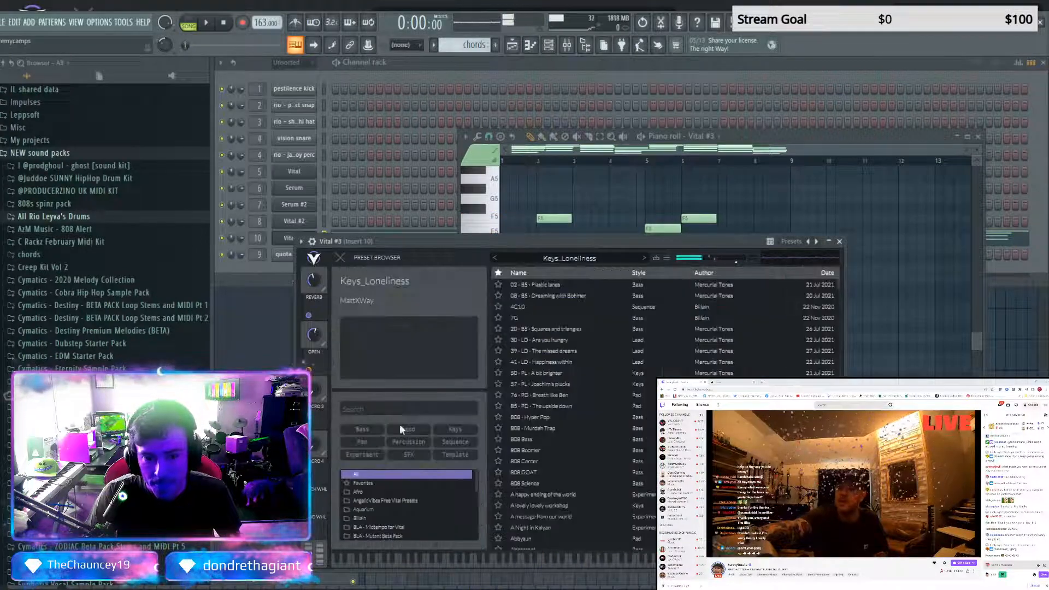
left_click(375, 441)
left_click(546, 405)
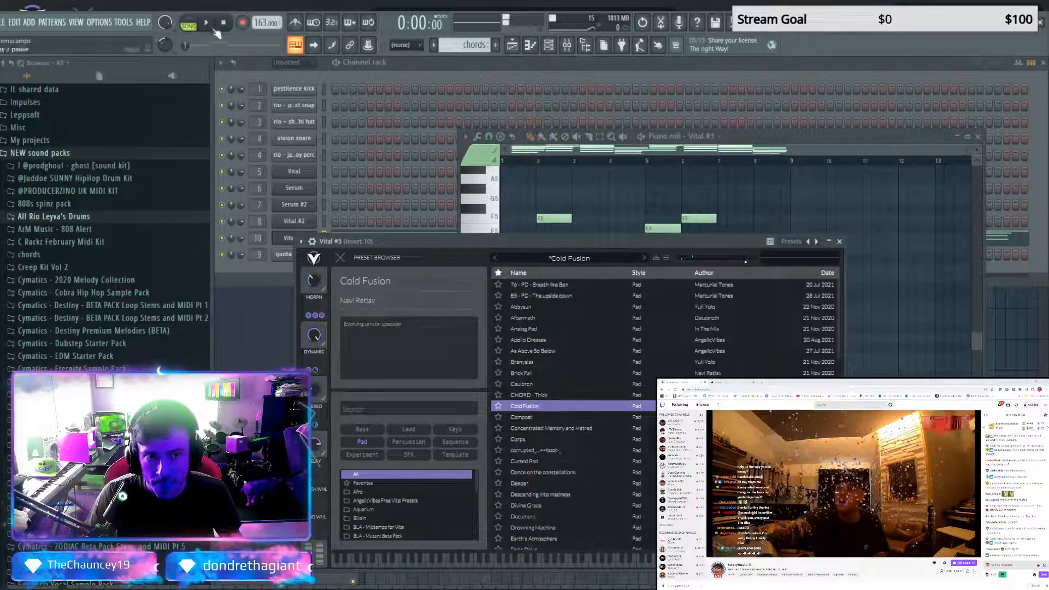
Play the chords pattern alone, load the corrupted_..++boot-_ pad, and bring up the No Cheaters battle page in the browser
left_click(188, 26)
key("space")
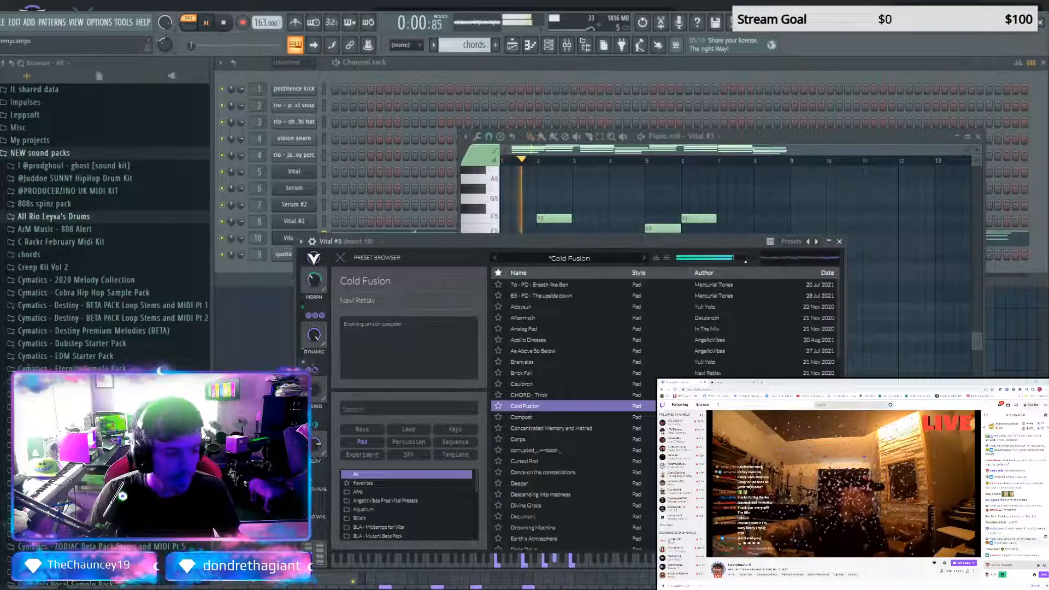
left_click(540, 450)
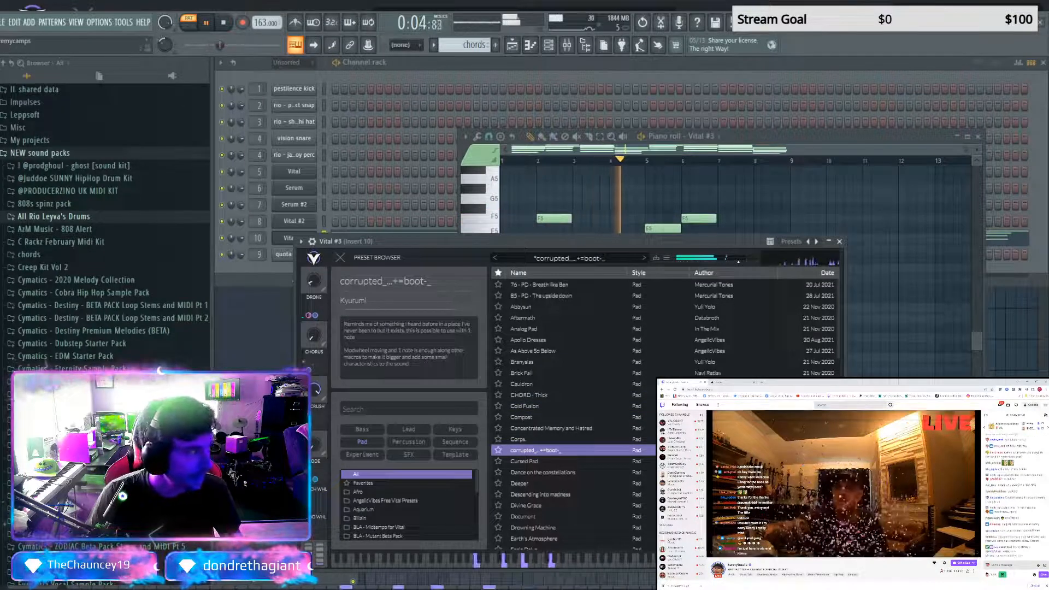
left_click(734, 383)
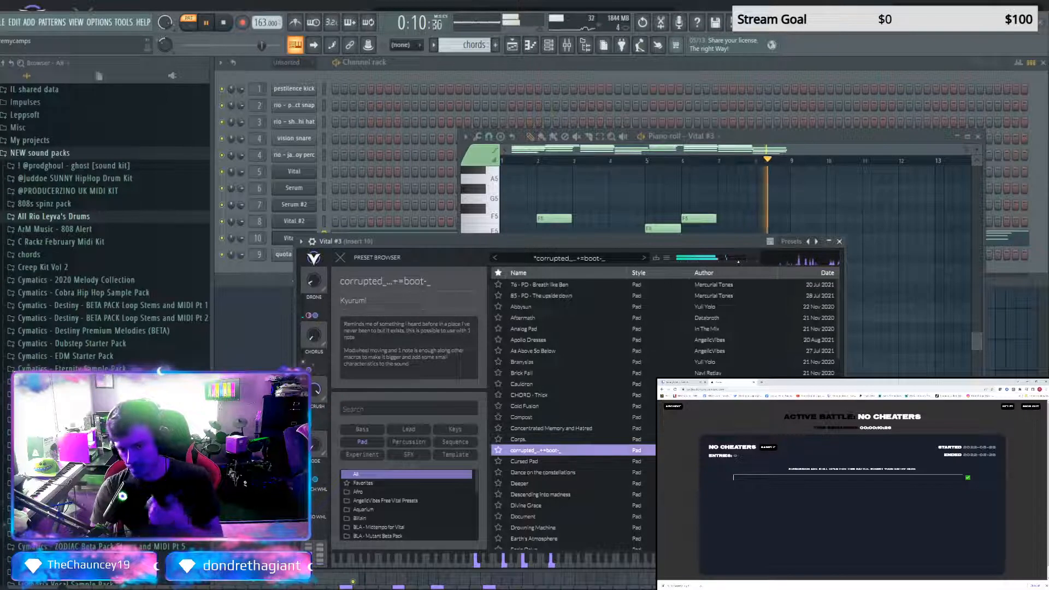
Audition more Vital #3 pads, including Dance on the constellations and Concentrated Memory and Hatred, and load CHORD - Thick
left_click(558, 461)
left_click(558, 473)
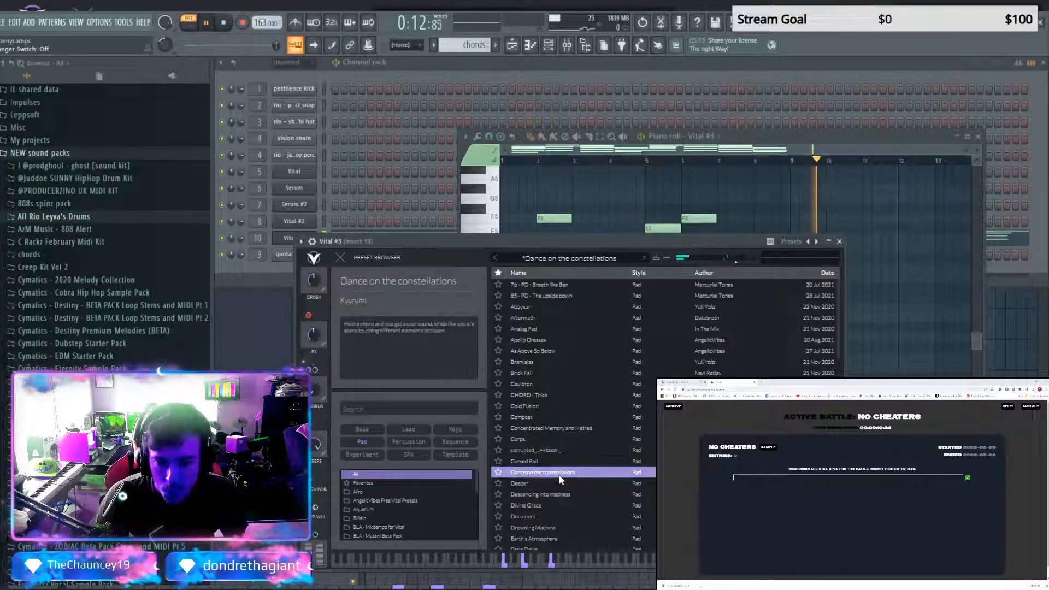
left_click(537, 421)
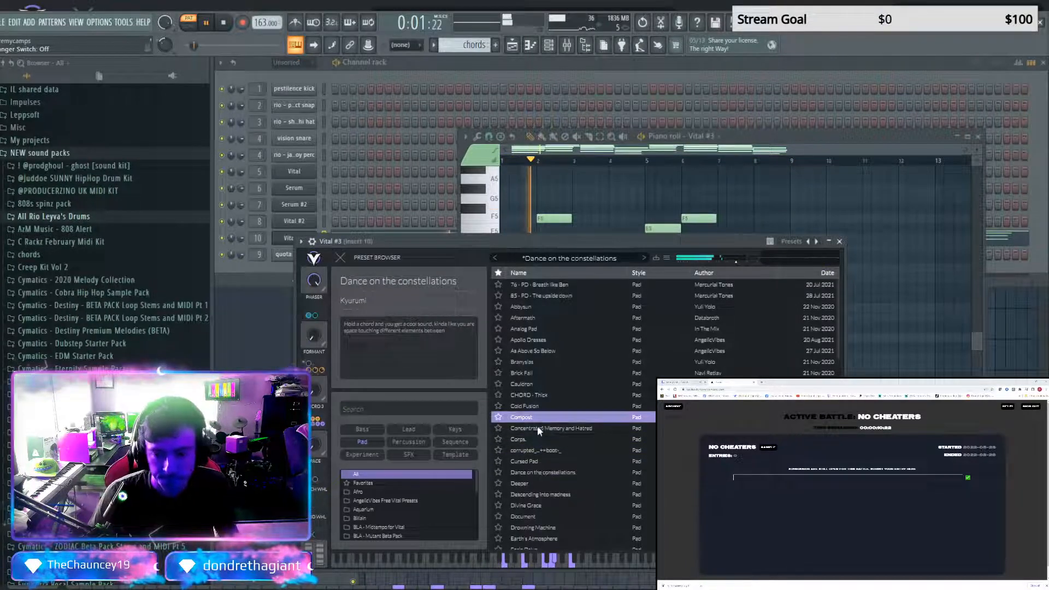
left_click(537, 428)
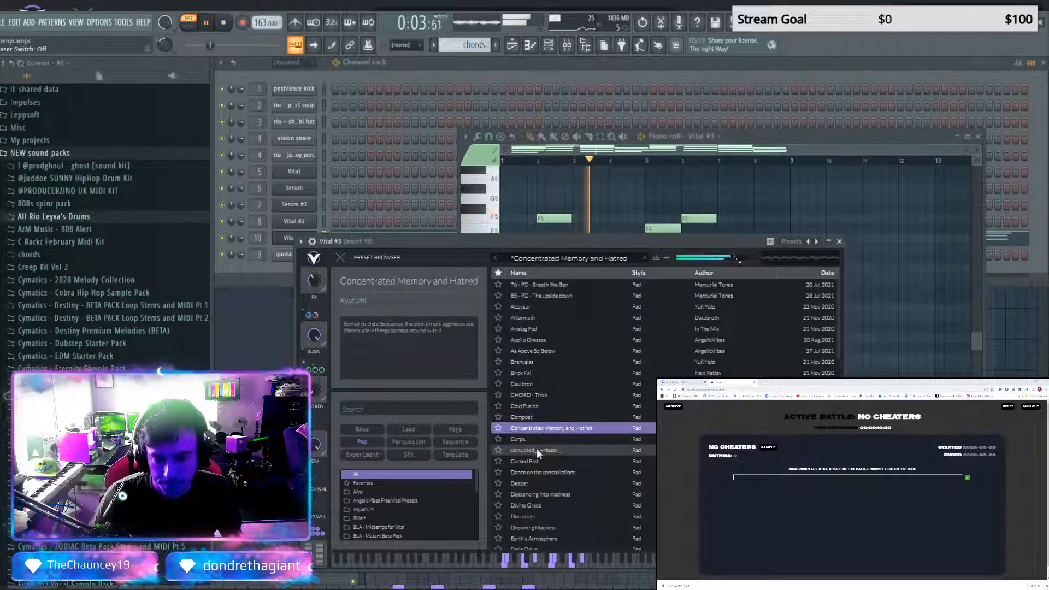
left_click(530, 408)
left_click(529, 395)
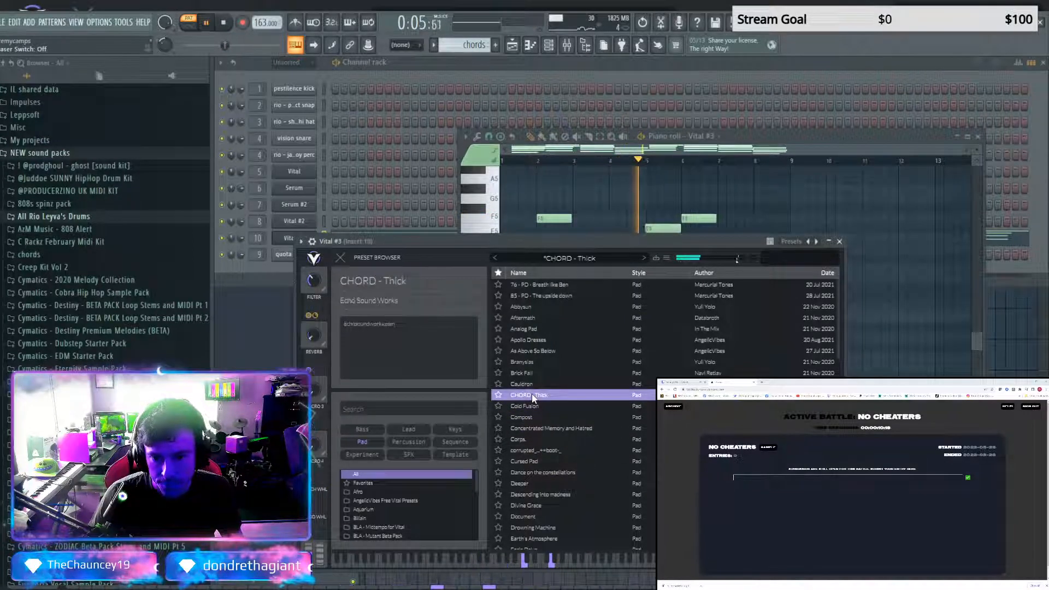
Load the Hilbert pad preset in Vital #3 for the chords
scroll(834, 347, "down", 6)
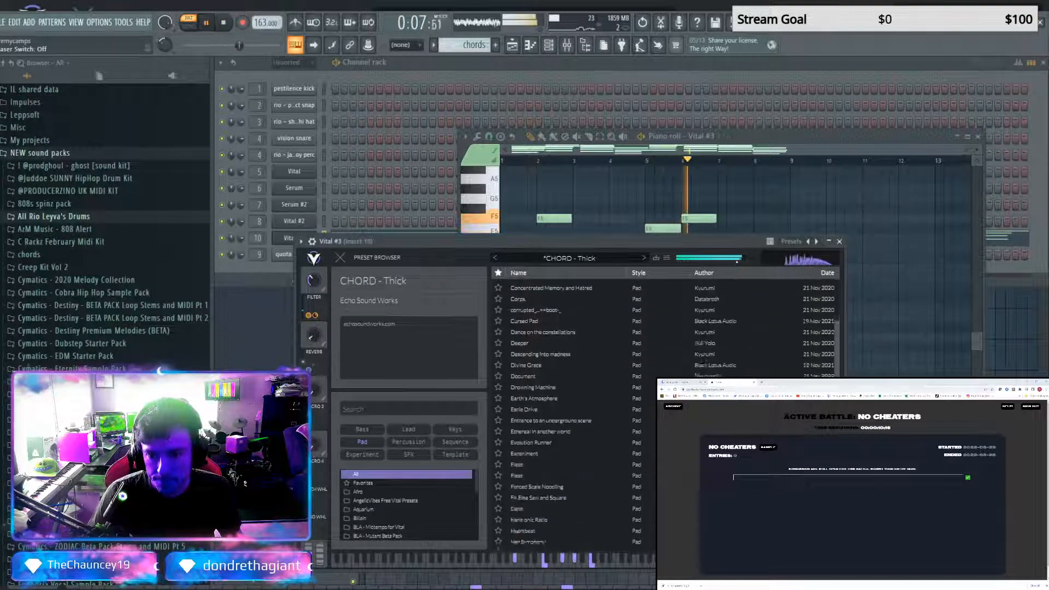
left_click(568, 484)
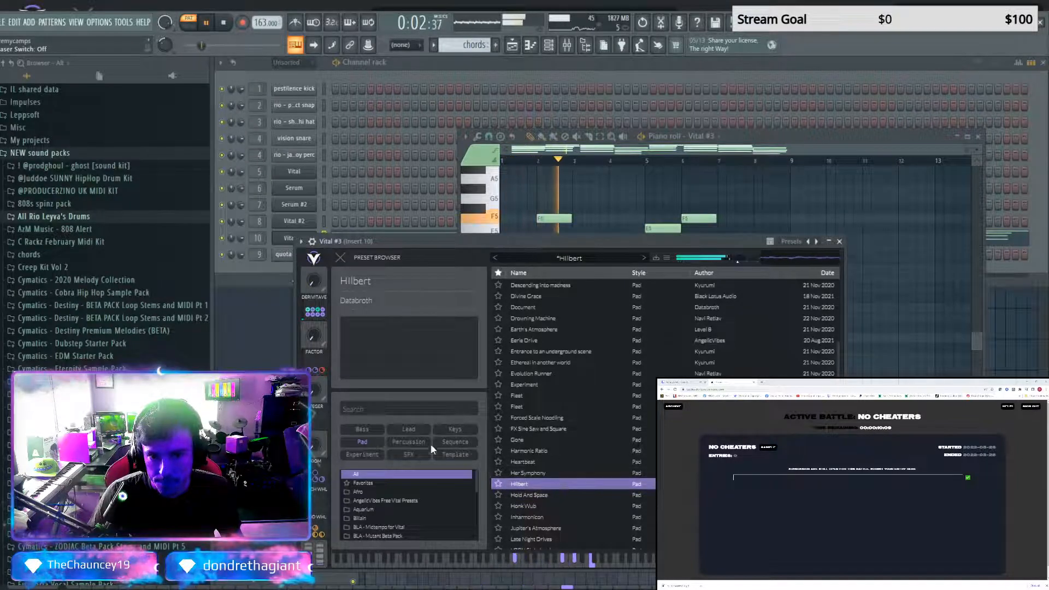
Repeat the chords clip along Track 6 from bar 1 to bar 41 and play the arrangement from the start
key("F5")
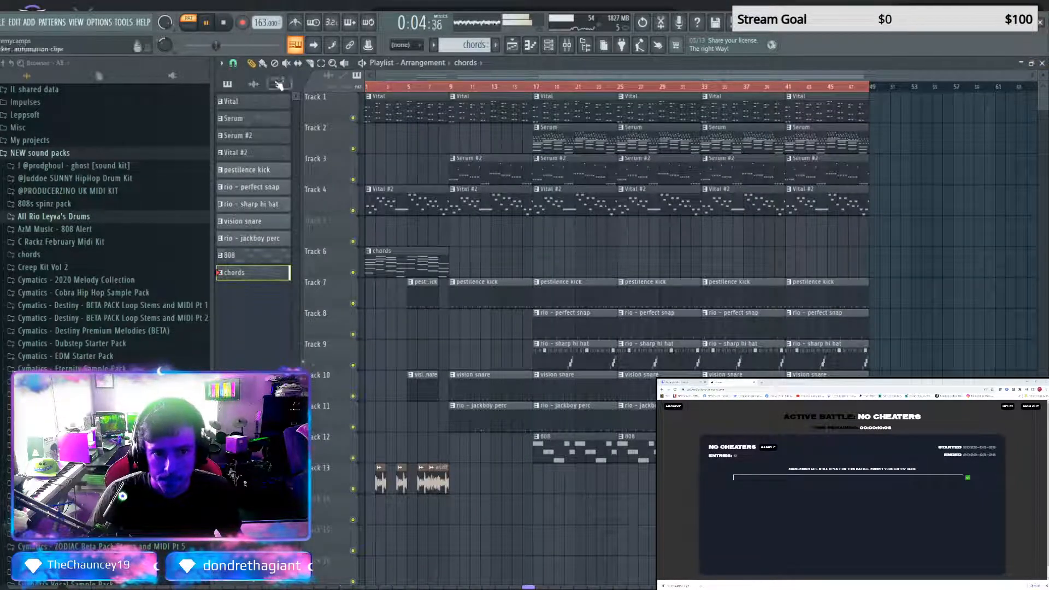
right_click(408, 260)
left_click_drag(397, 262, 720, 276)
right_click(421, 269)
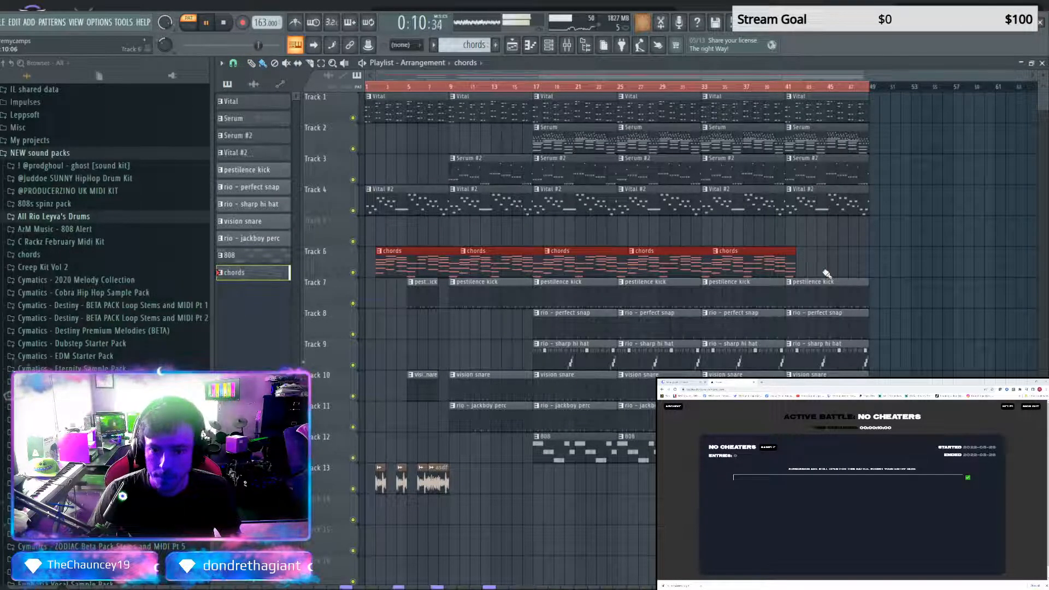
left_click_drag(791, 270, 719, 267)
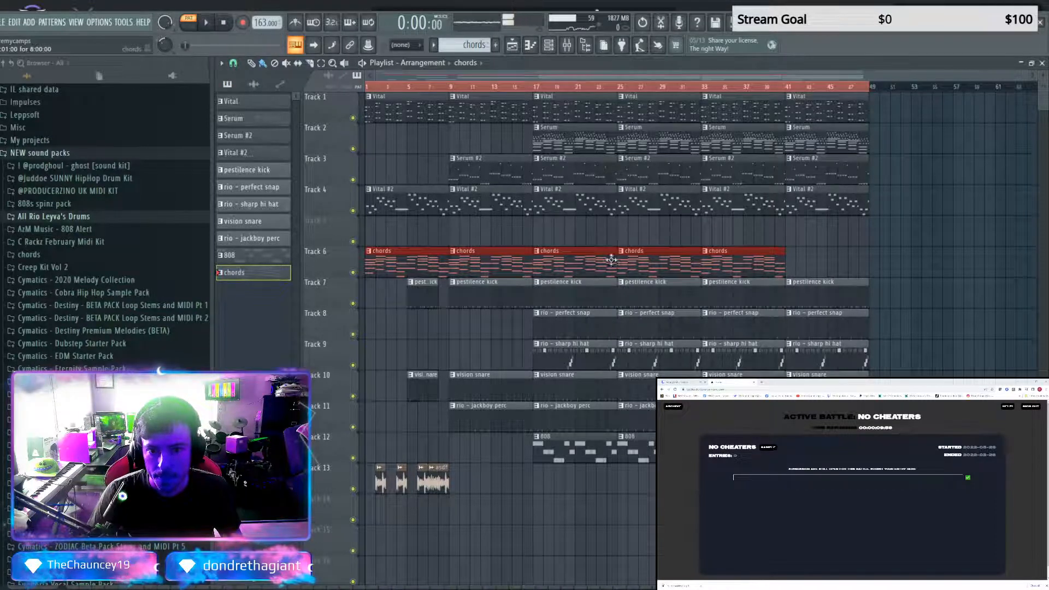
left_click_drag(402, 88, 365, 87)
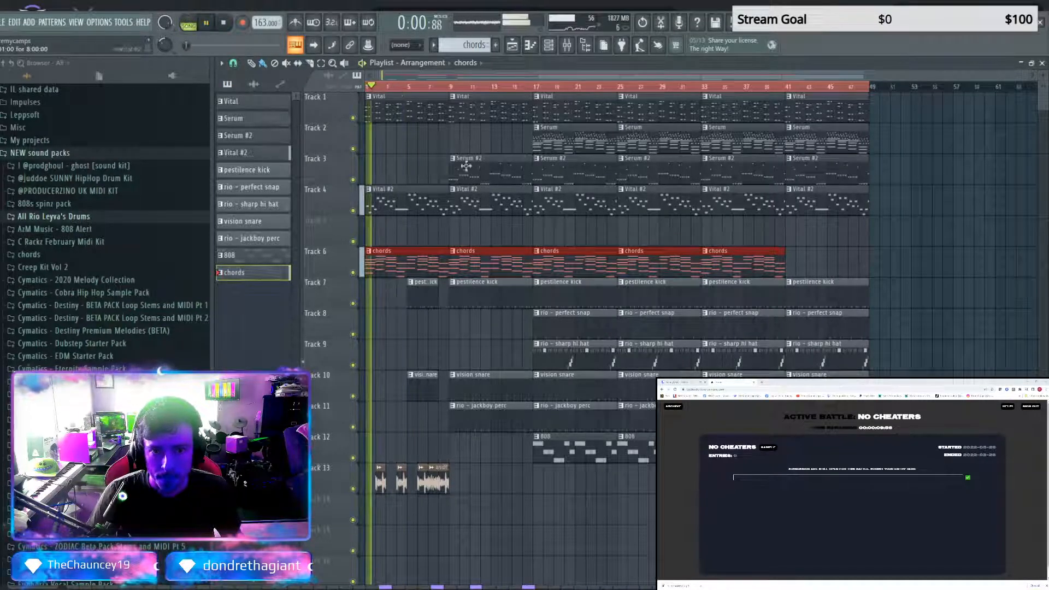
key("space")
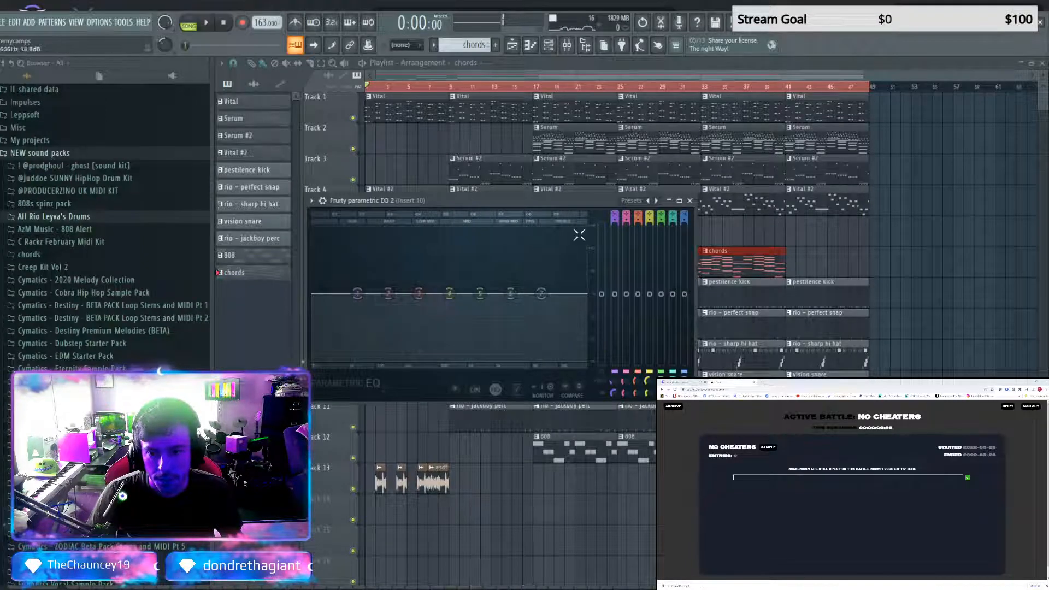
Apply the 20Hz - 18kHz cut preset to Insert 10's Parametric EQ 2 and narrow it with a higher low cut and a lower high cut
key("space")
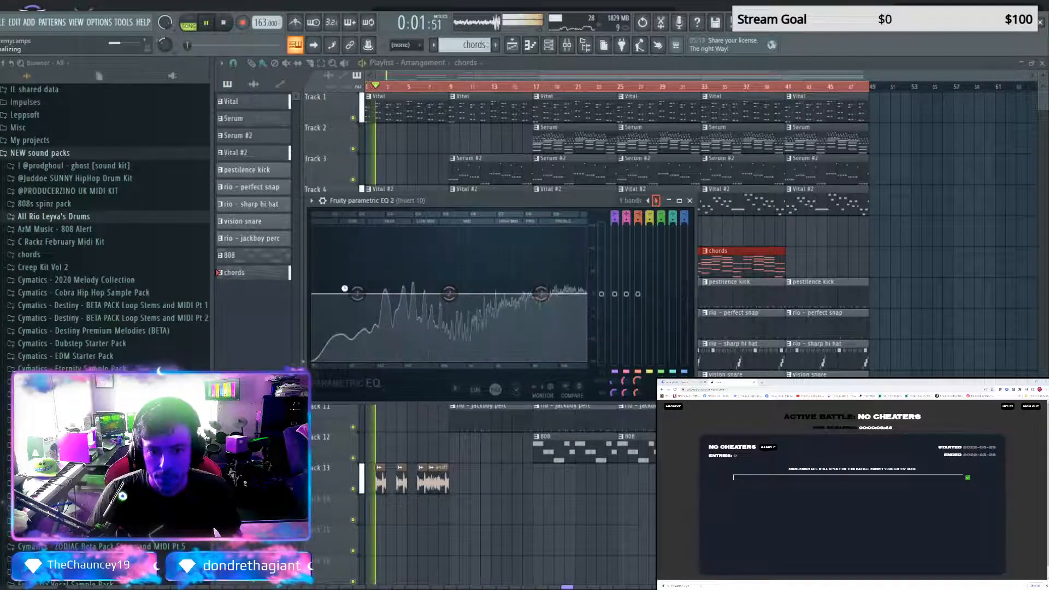
left_click(655, 200)
left_click_drag(366, 294, 387, 294)
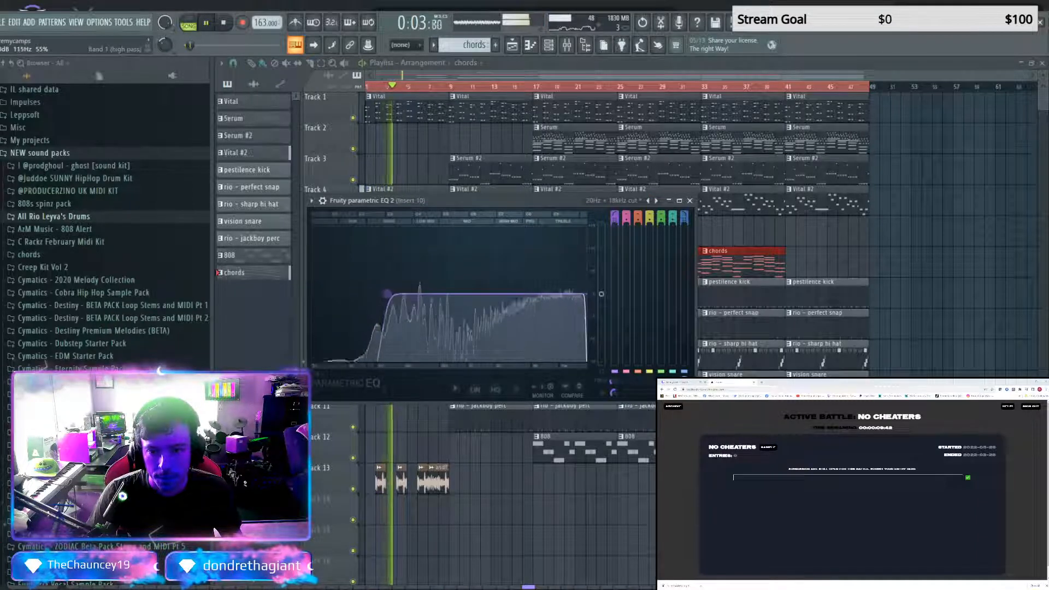
left_click_drag(583, 293, 569, 294)
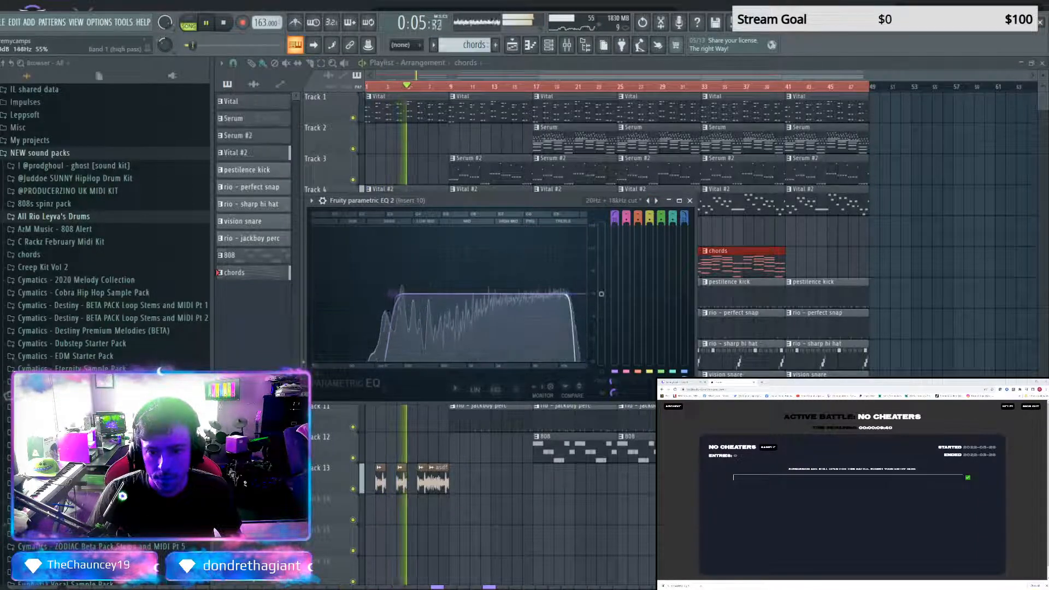
left_click_drag(388, 293, 399, 294)
left_click_drag(569, 294, 565, 294)
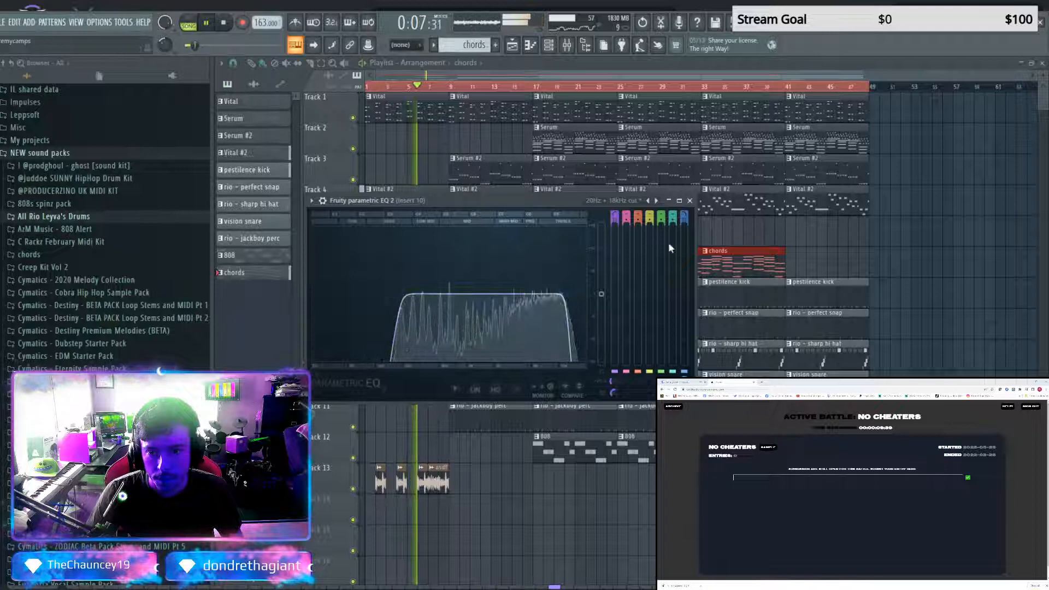
left_click(690, 201)
key("space")
Add Fruity soft clipper and Maximus with the Clear master preset to the Master track ahead of its Fruity Limiter
key("F9")
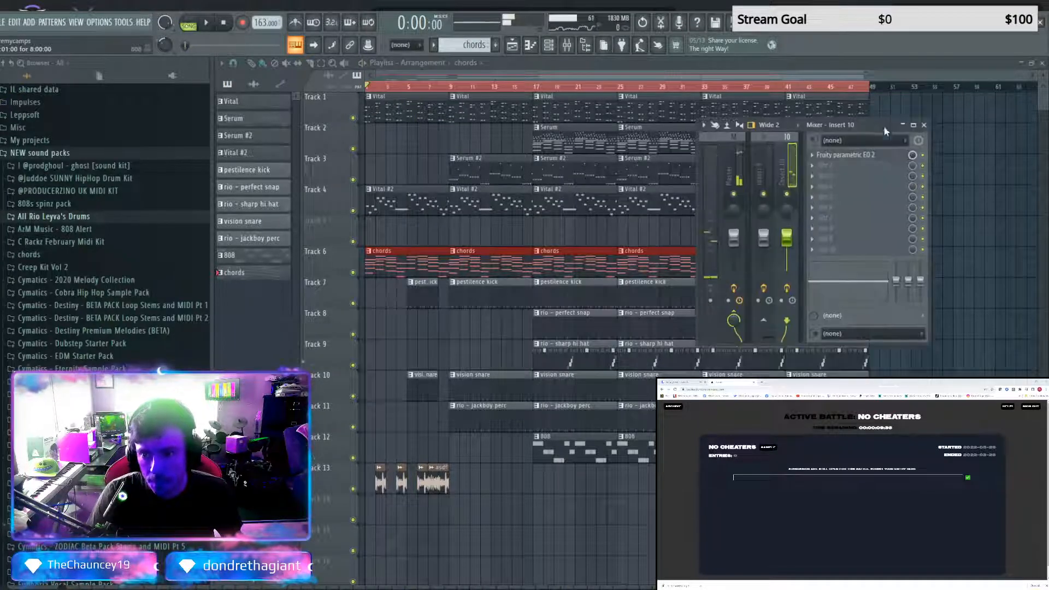
left_click(742, 143)
left_click(835, 250)
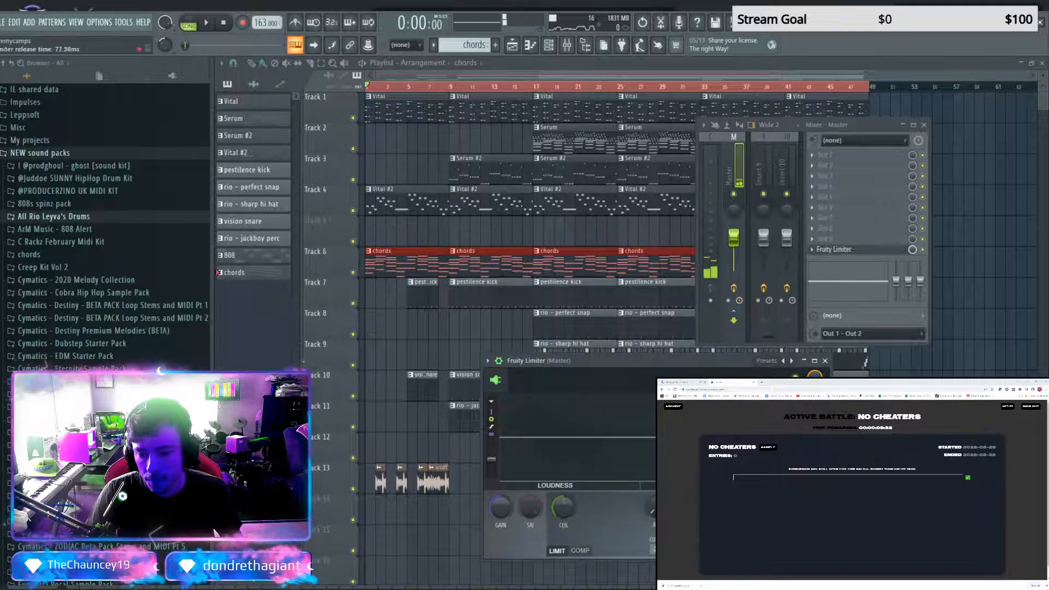
left_click(825, 361)
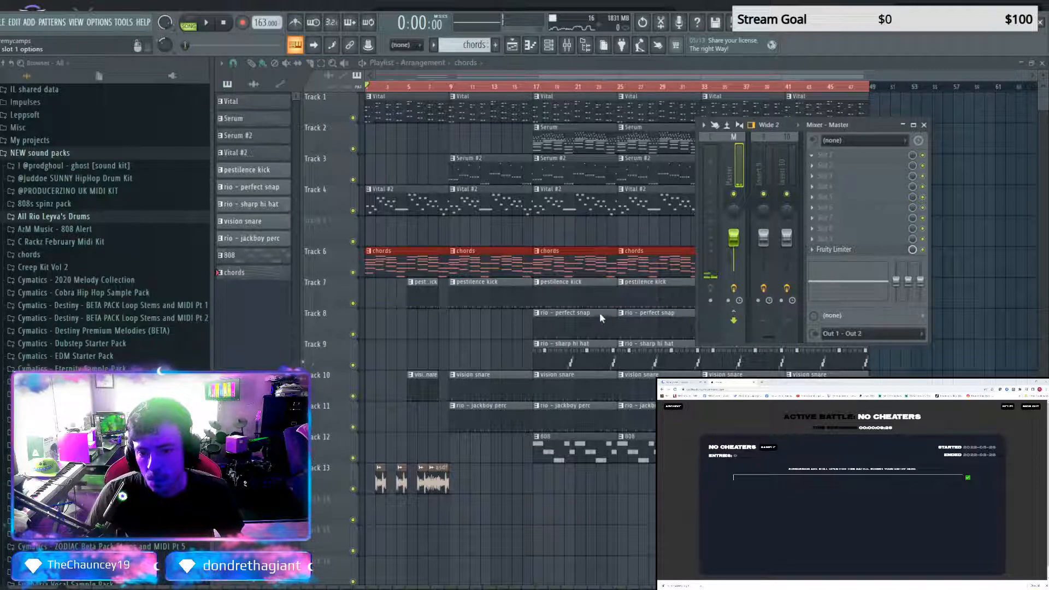
left_click(818, 156)
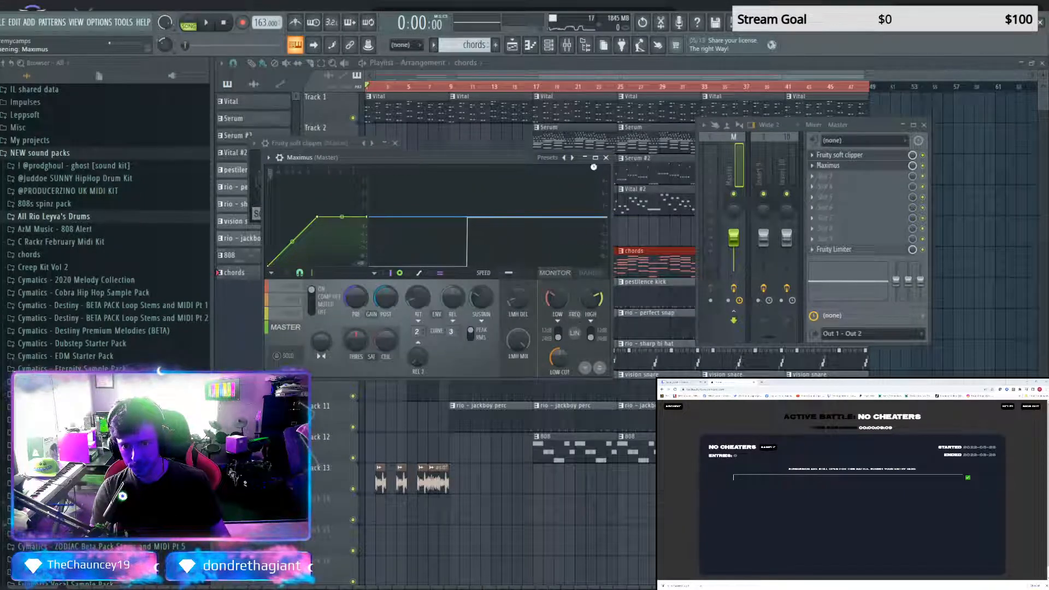
key("space")
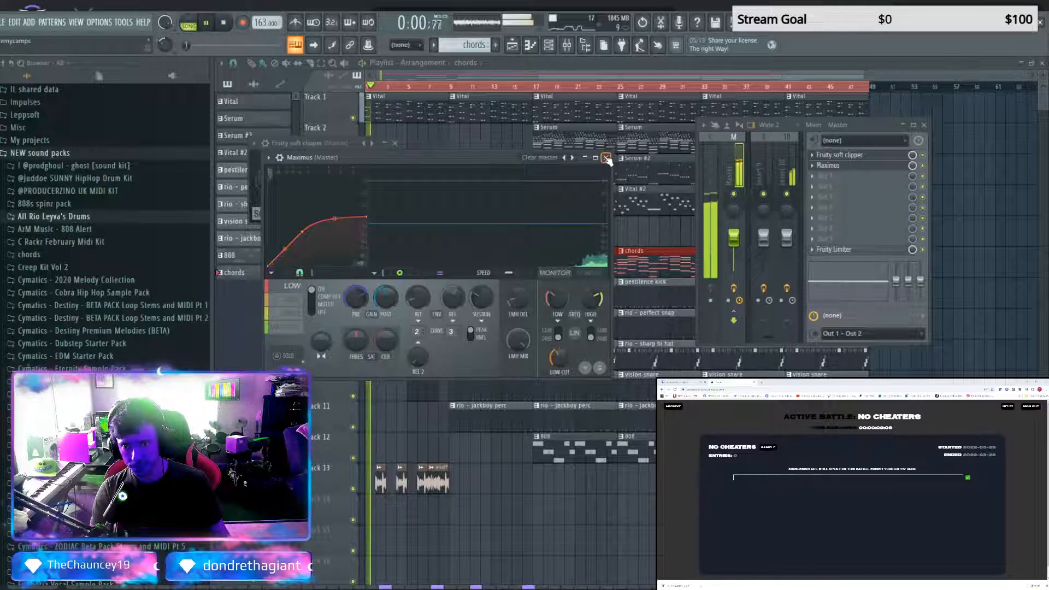
left_click(606, 158)
left_click(395, 143)
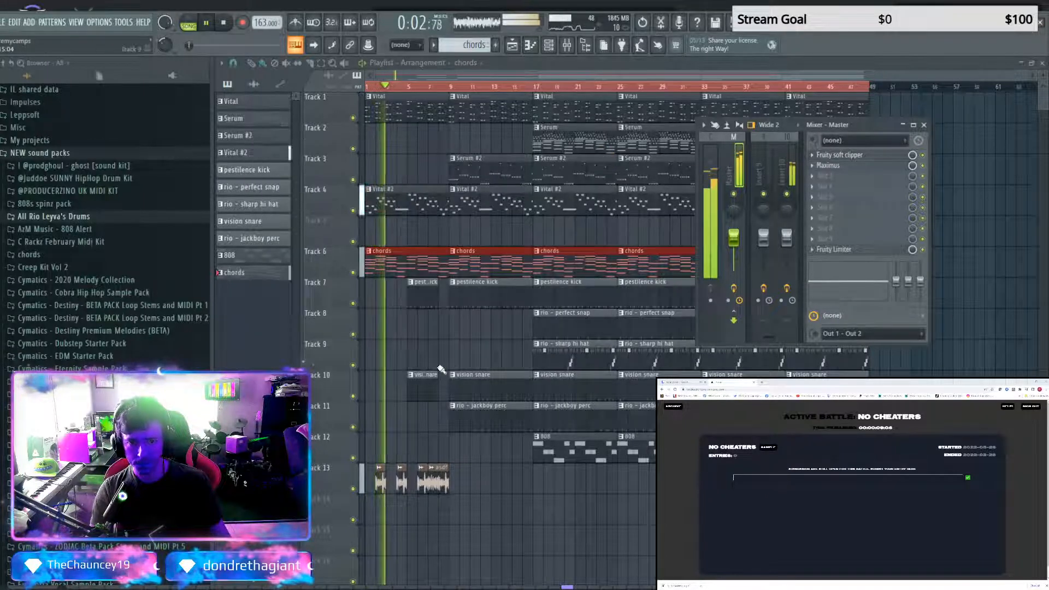
right_click(440, 341)
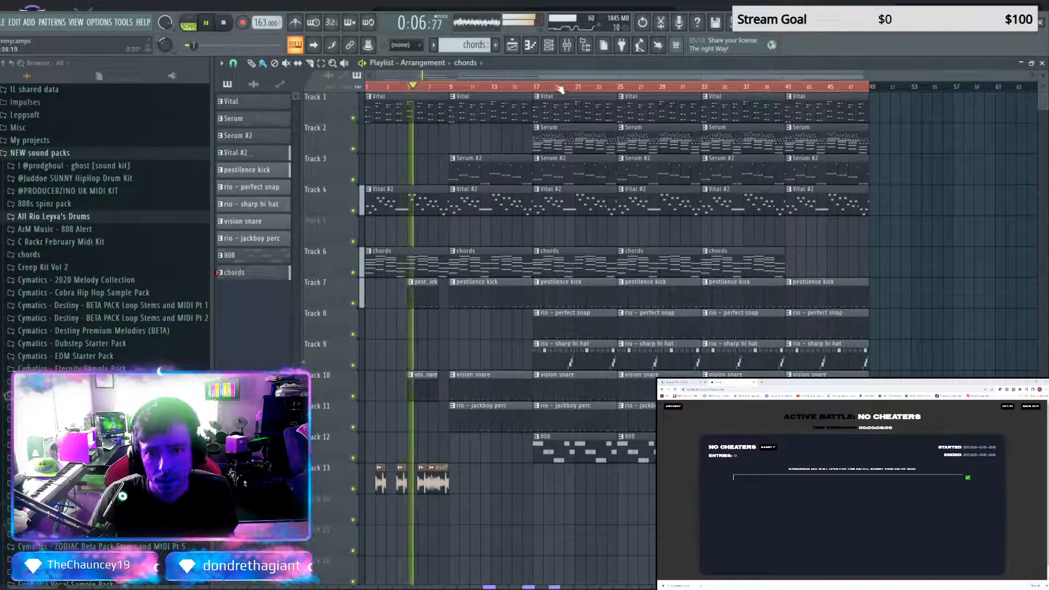
Lower Inserts 25 and 10 by about 7 dB, reduce Inserts 8, 7 and 5 by about 6 dB, and reduce Insert 4 slightly
left_click(566, 45)
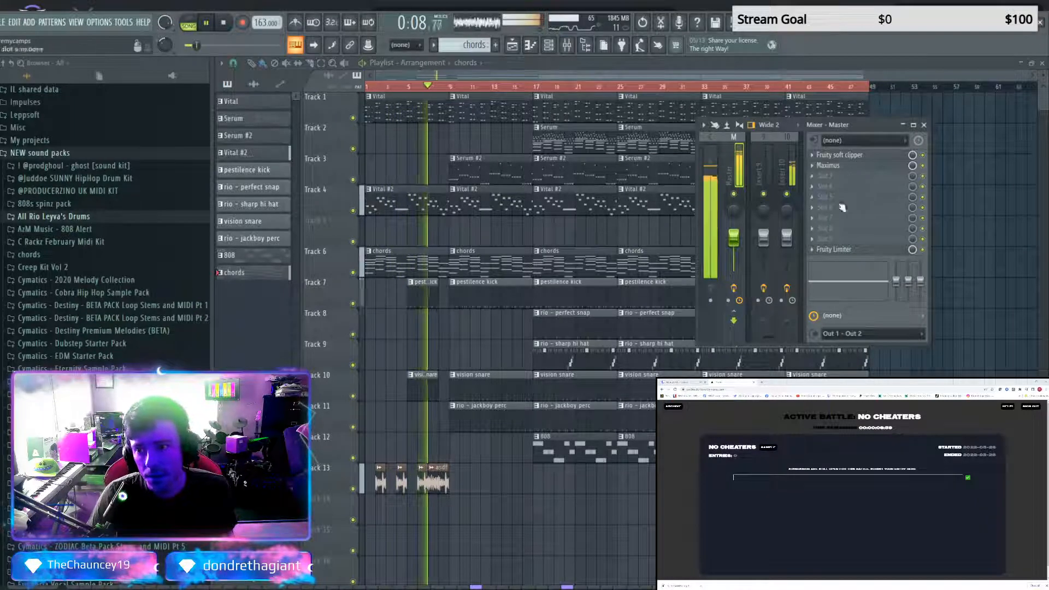
scroll(316, 81, "up", 4)
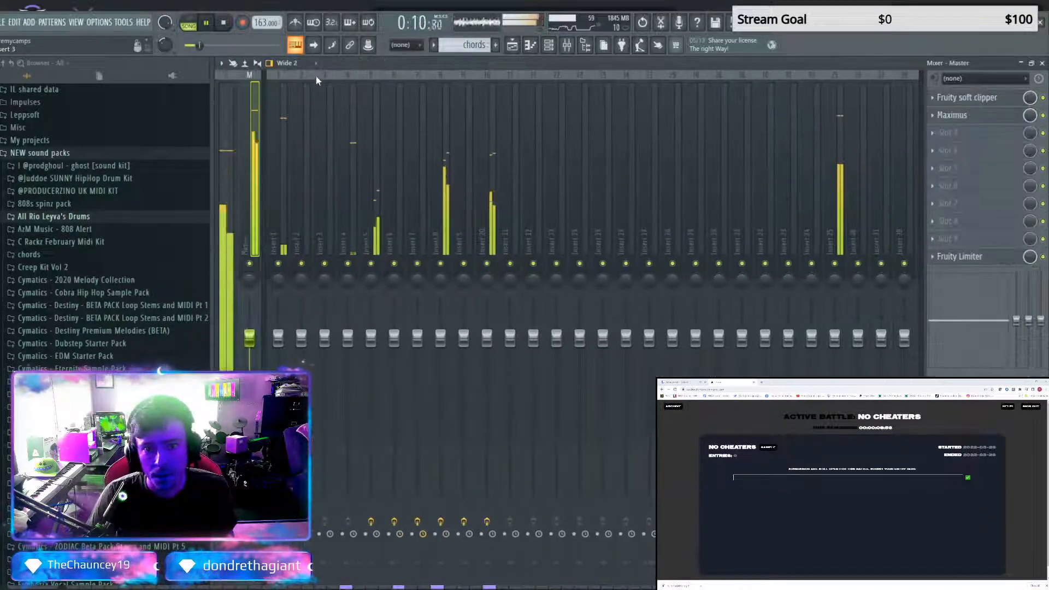
left_click(834, 339)
left_click_drag(834, 338, 834, 393)
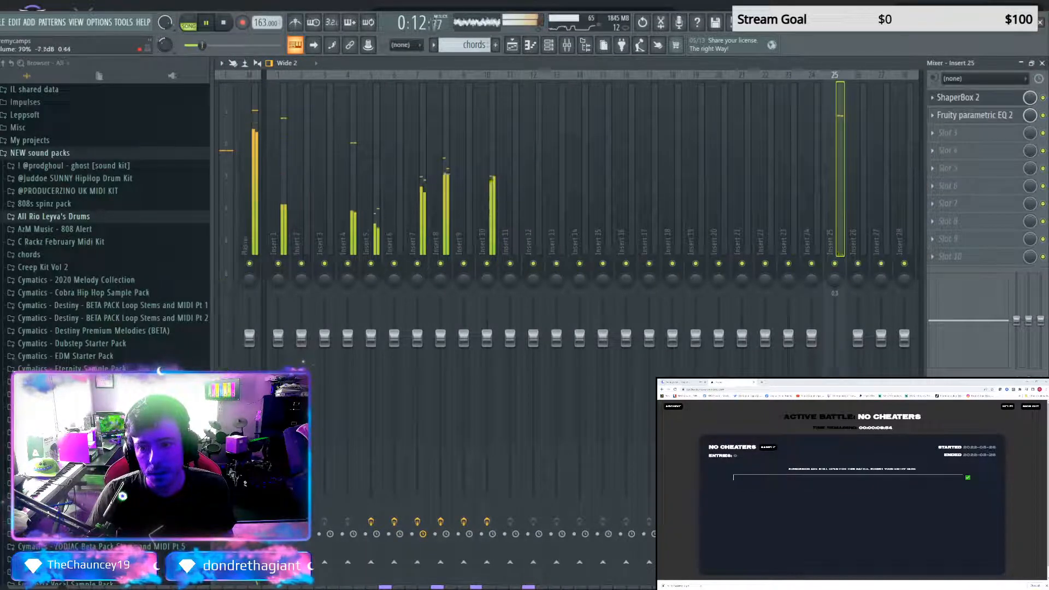
left_click_drag(487, 338, 487, 388)
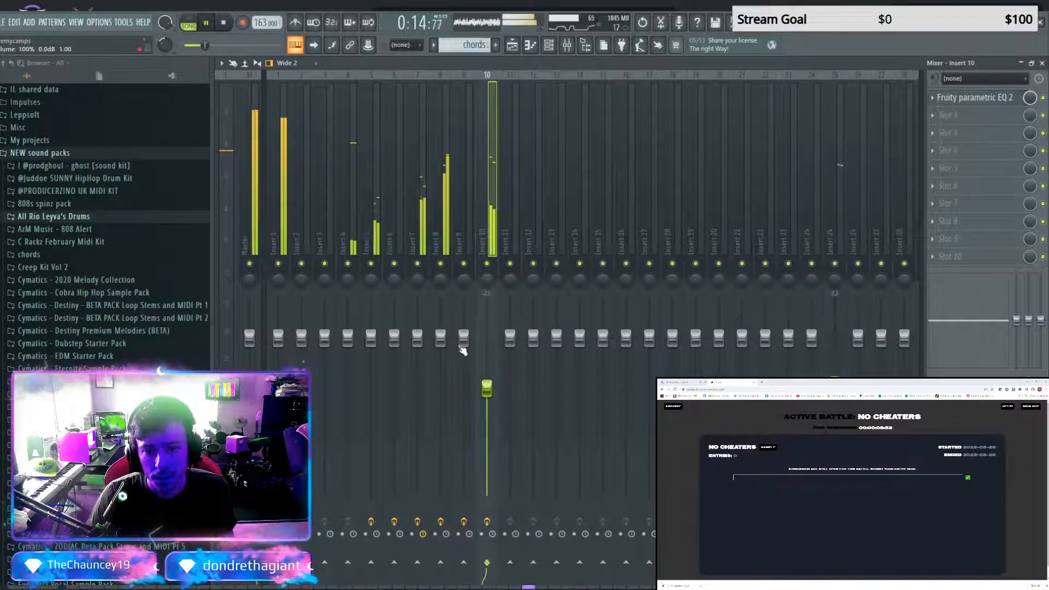
left_click(463, 339)
left_click_drag(440, 338, 440, 380)
left_click(416, 337)
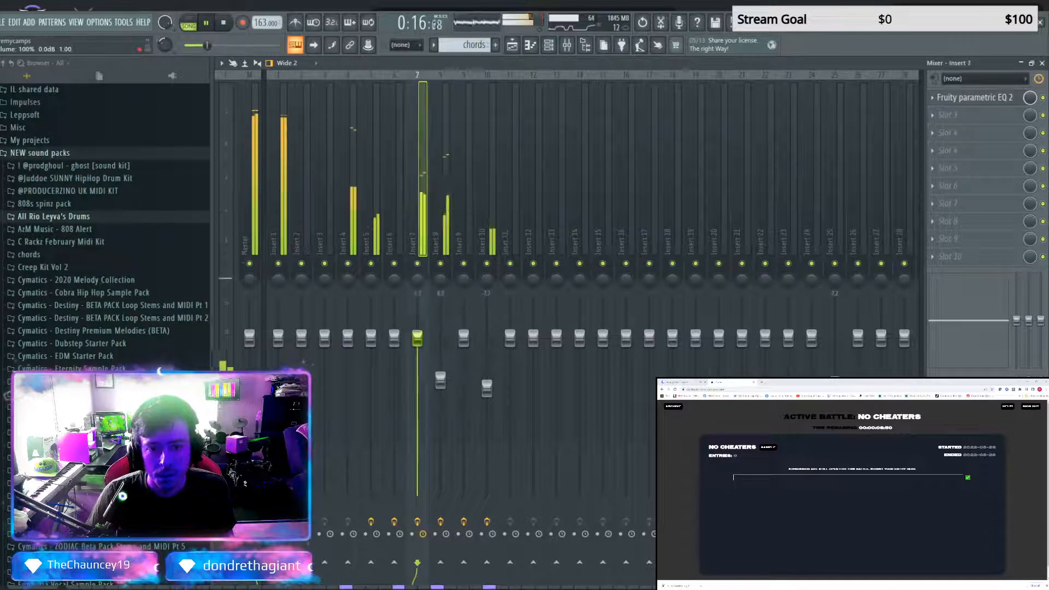
left_click_drag(371, 337, 347, 345)
left_click(325, 337)
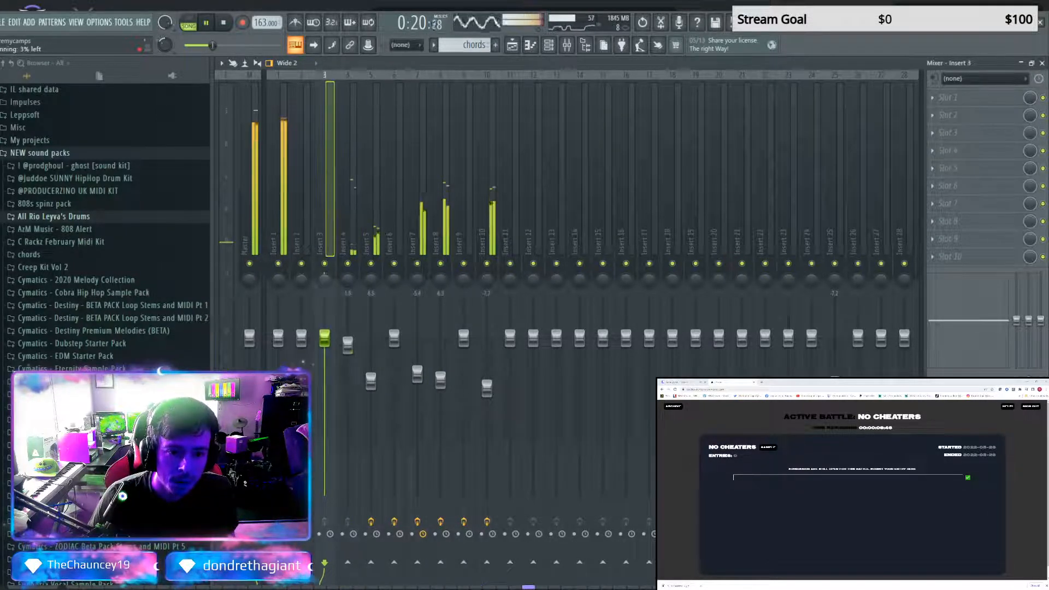
Pan Inserts 2 and 3 slightly left and lower the volumes across Inserts 1 to 10
left_click_drag(325, 280, 302, 284)
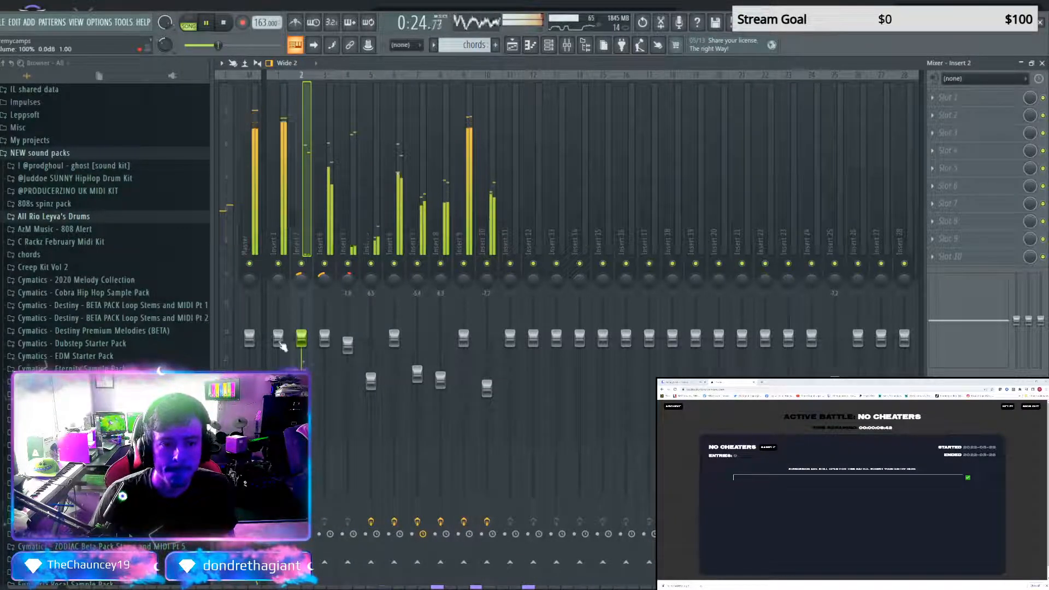
left_click_drag(278, 337, 371, 397)
left_click(393, 338)
left_click_drag(394, 340, 440, 415)
left_click_drag(463, 337, 486, 393)
Route Insert 1 as a sidechain into Insert 9 and add a Fruity Limiter to Insert 9
left_click(278, 82)
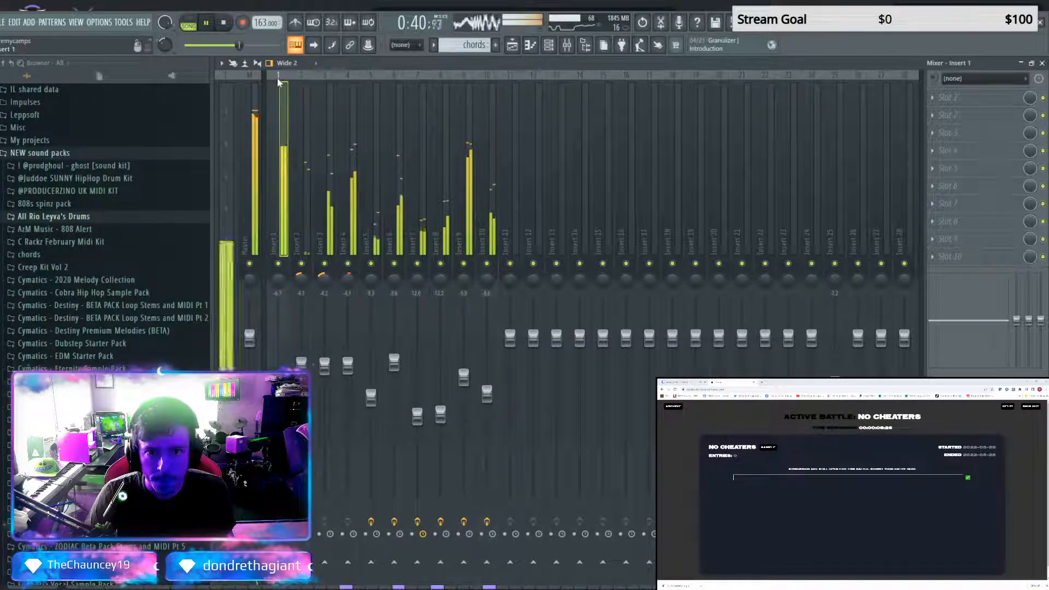
left_click(466, 75)
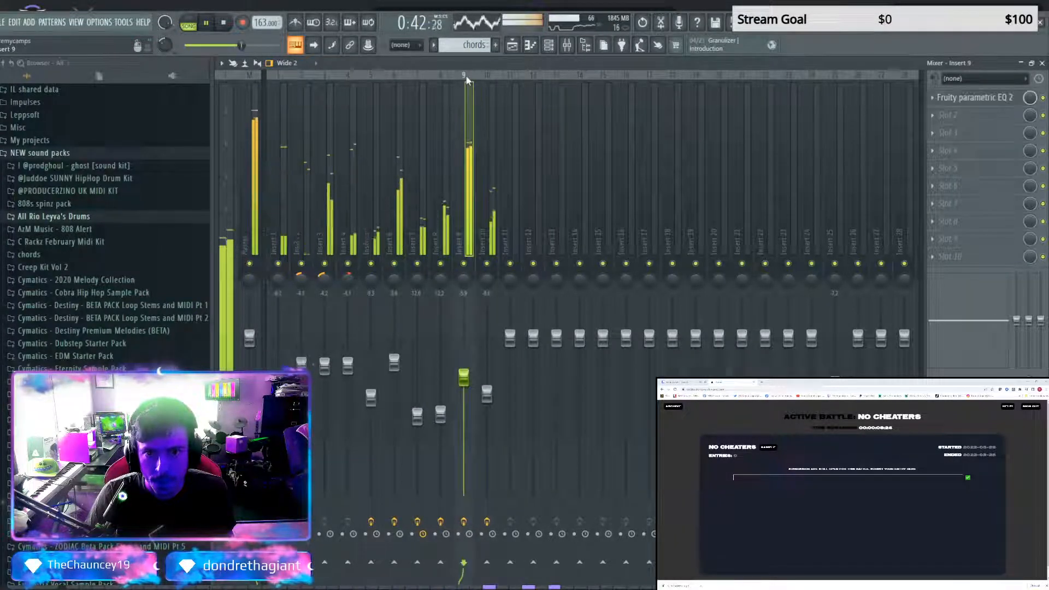
left_click(277, 77)
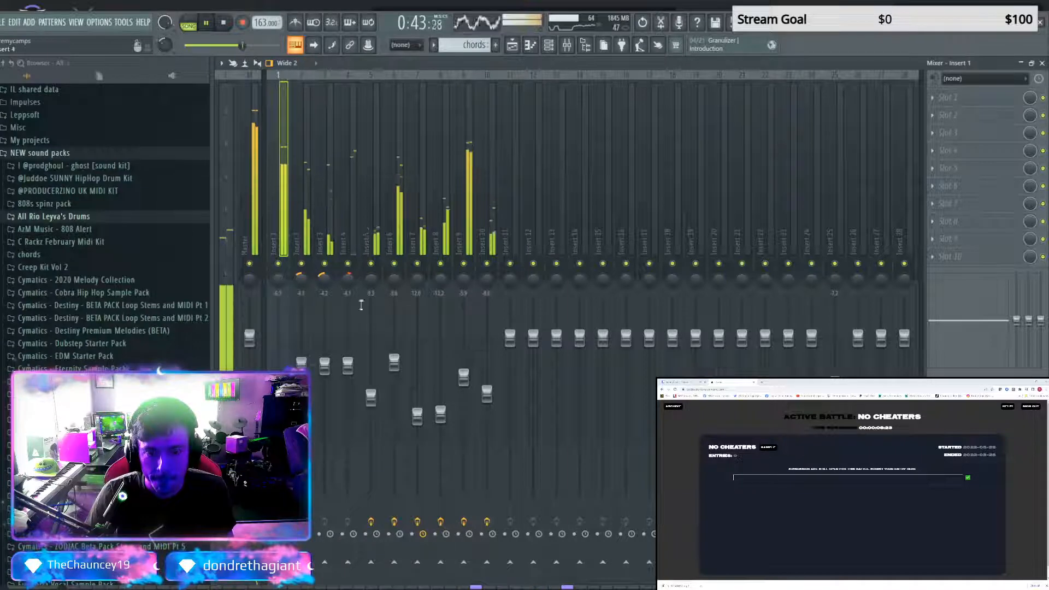
left_click(468, 89)
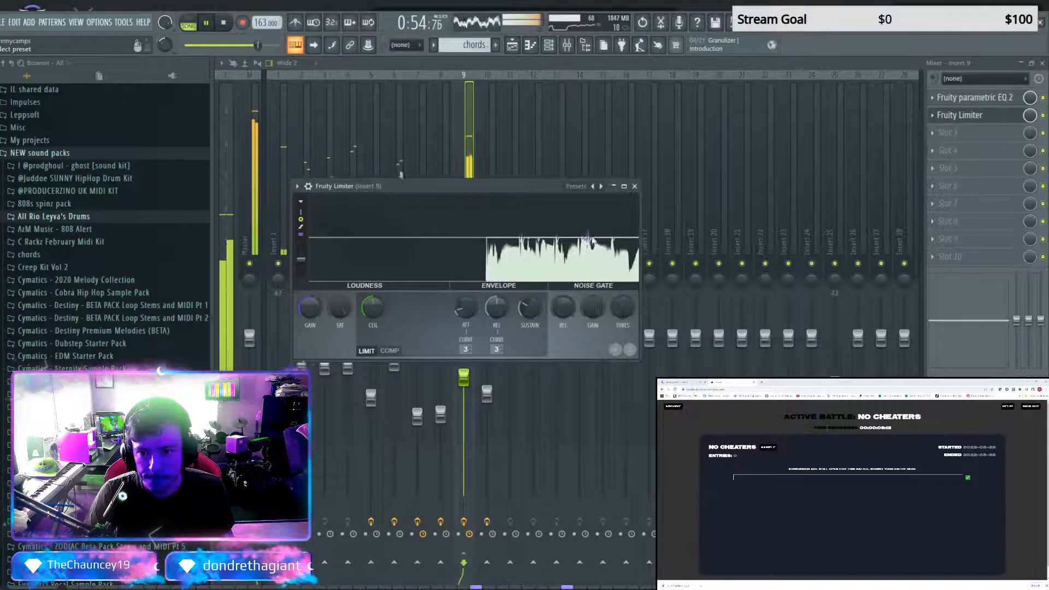
Set Insert 9's Fruity Limiter to compressor mode with sidechain input 1, a lower threshold and a knee of about 64%
left_click(392, 351)
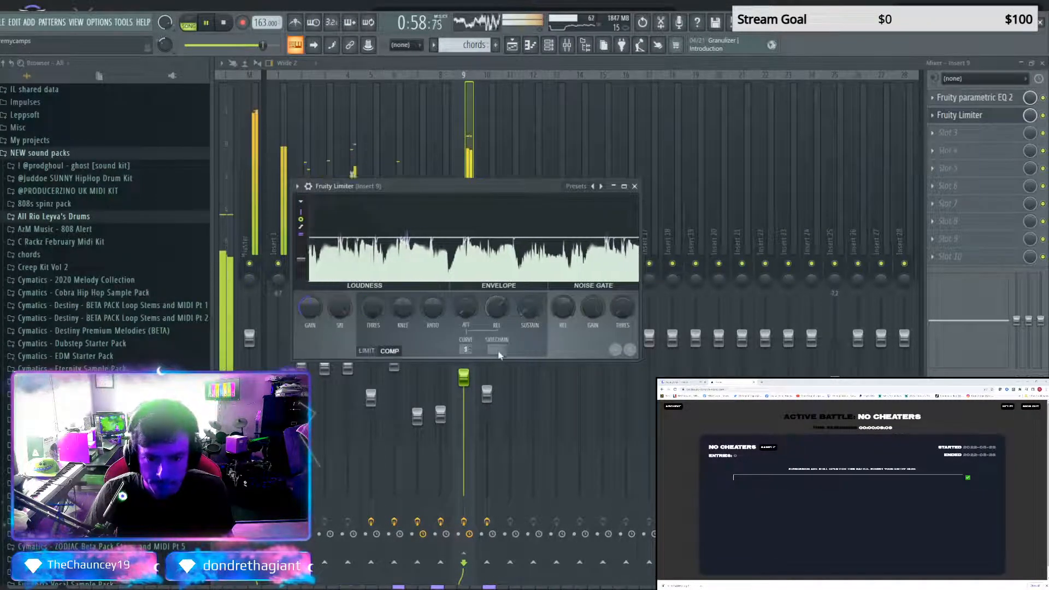
left_click_drag(376, 308, 402, 287)
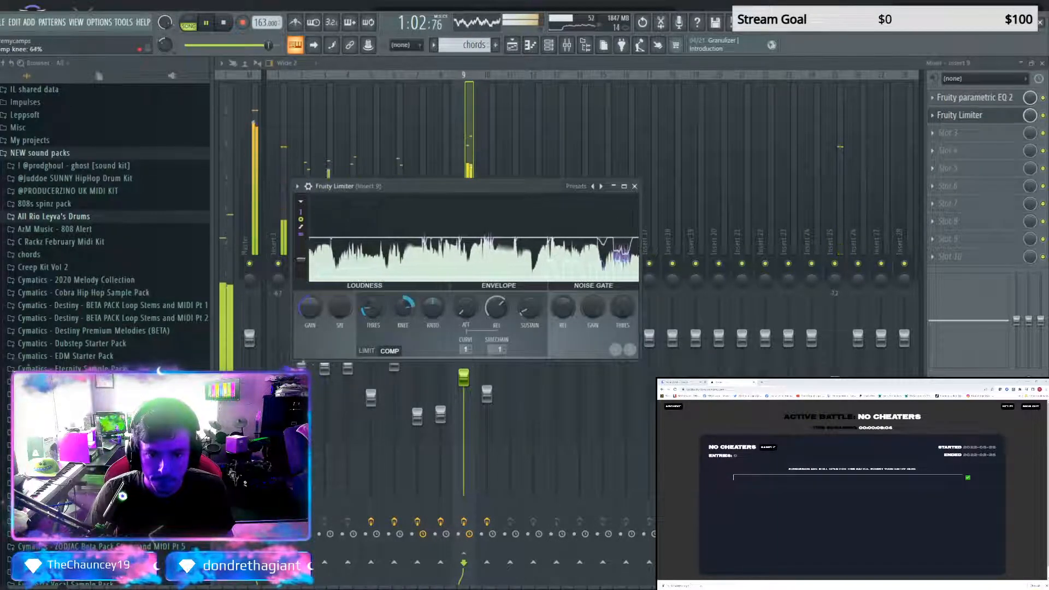
left_click(634, 187)
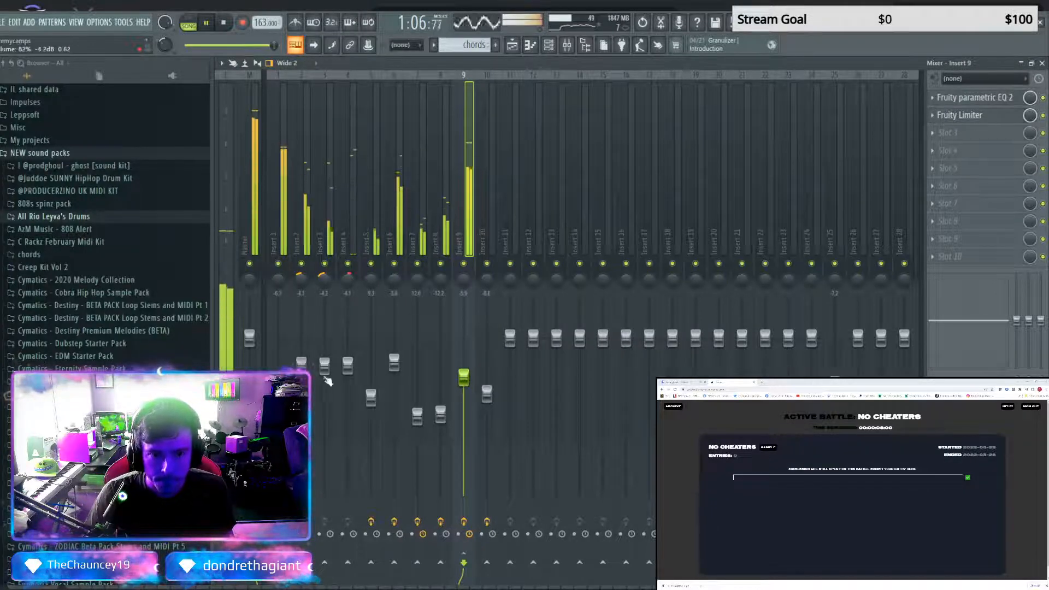
Raise Insert 1's volume slightly and play the arrangement from the start in the playlist
left_click_drag(277, 382, 278, 367)
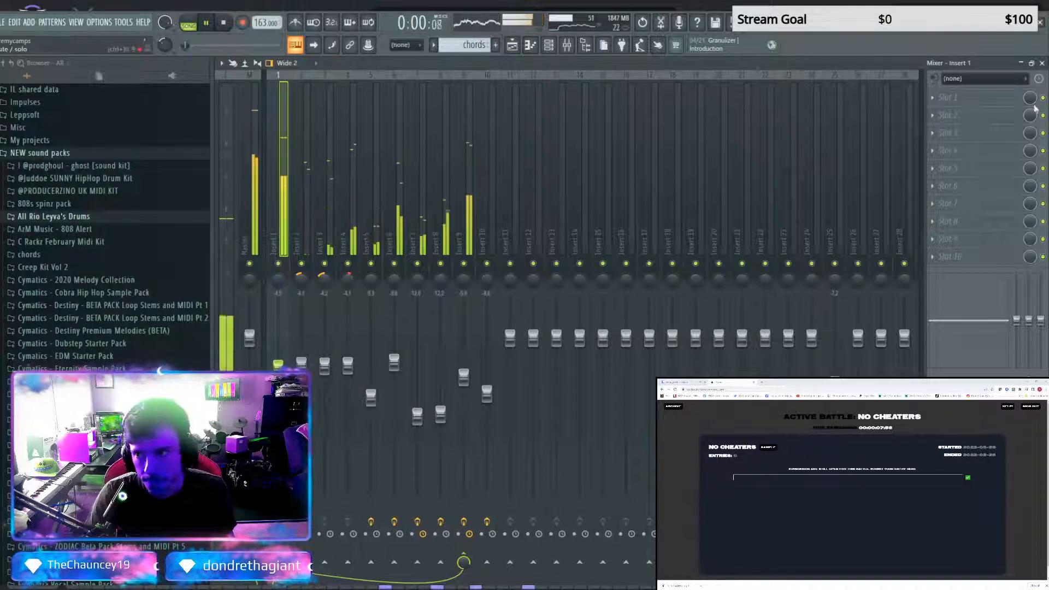
key("F5")
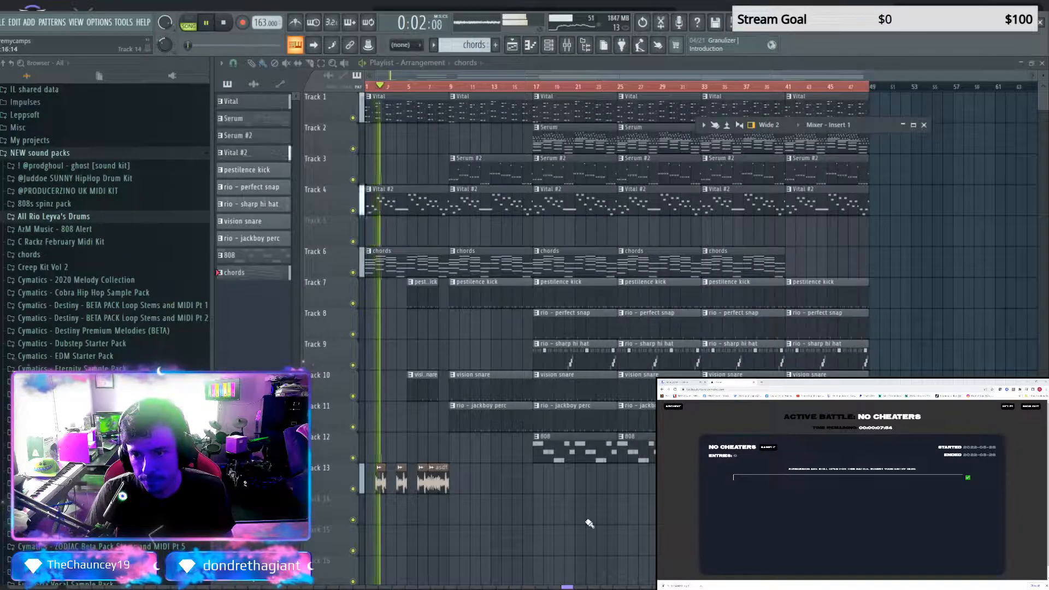
scroll(600, 535, "up", 2)
scroll(600, 535, "down", 2)
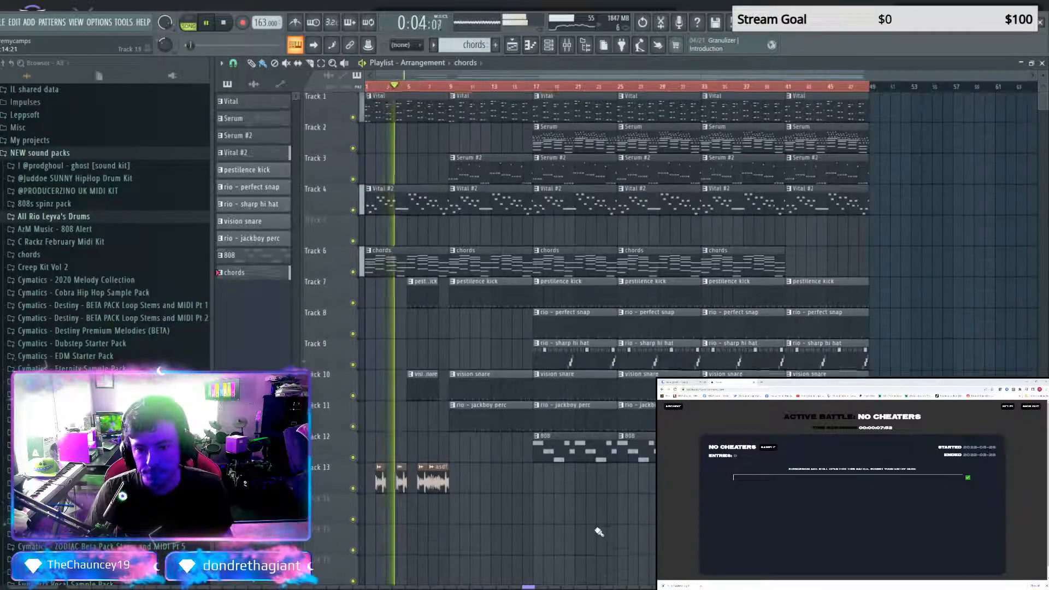
Stop playback and delete the Vital #2 clips starting at bars 1, 9, 17 and 33 on Track 4
key("space")
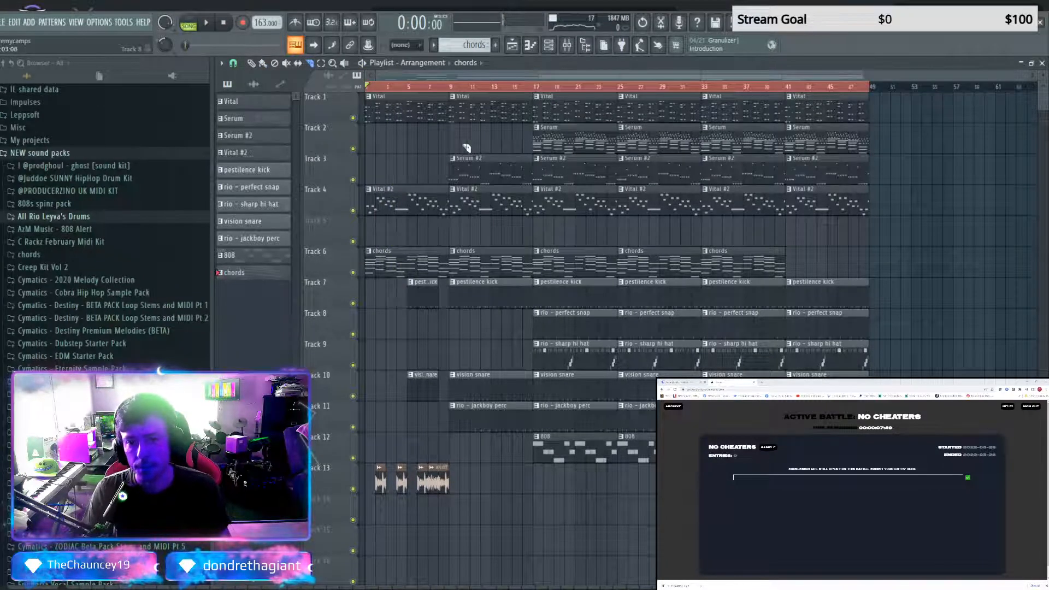
right_click(403, 203)
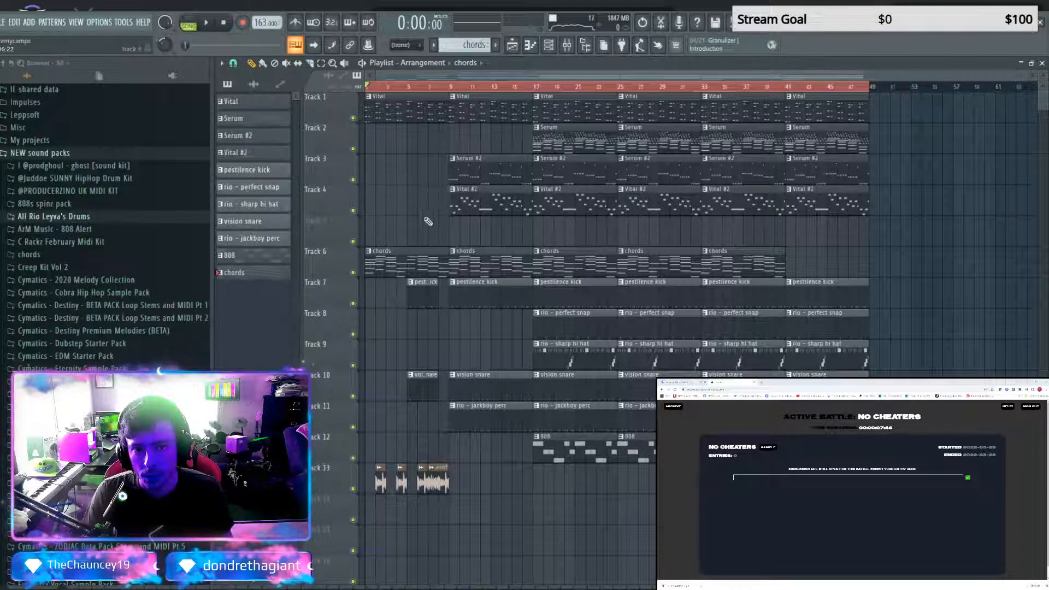
right_click(510, 210)
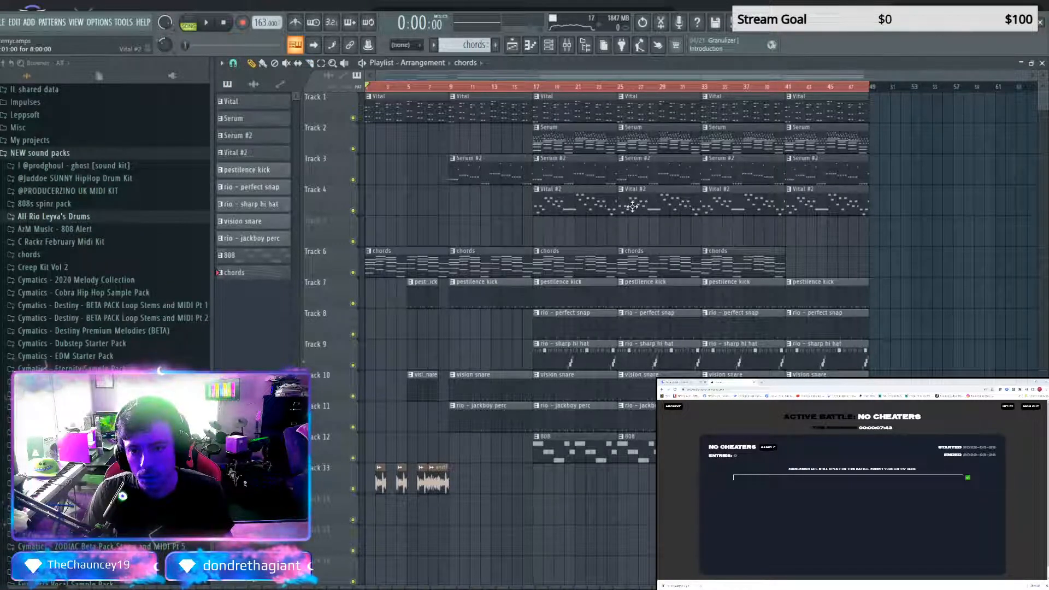
right_click(588, 207)
right_click(728, 211)
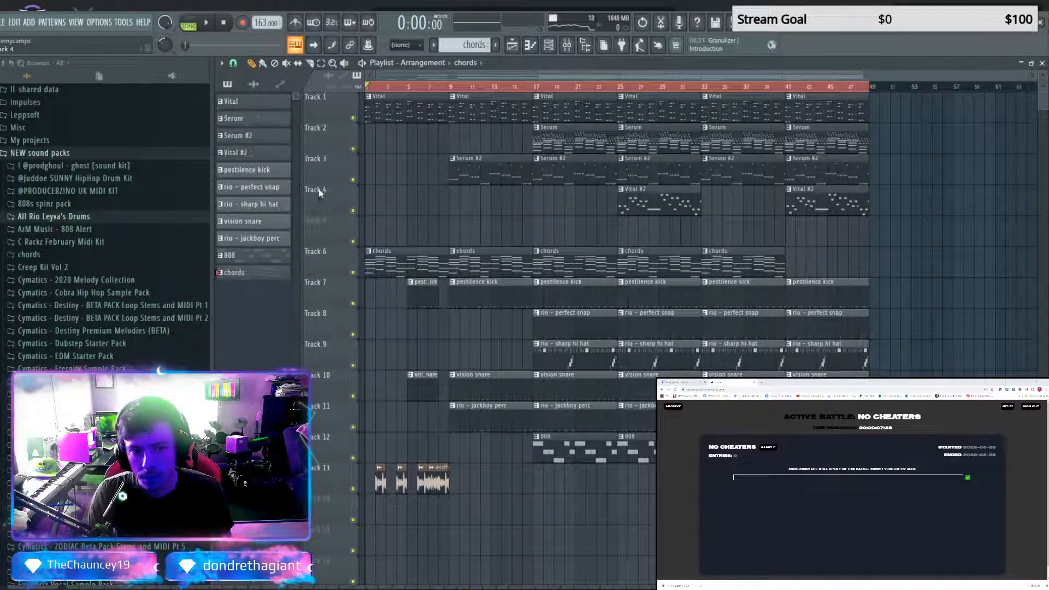
Add the chords pattern at bar 41 on Track 6 and delete the short kick and snap pieces just before bar 49
left_click(271, 279)
left_click(793, 262)
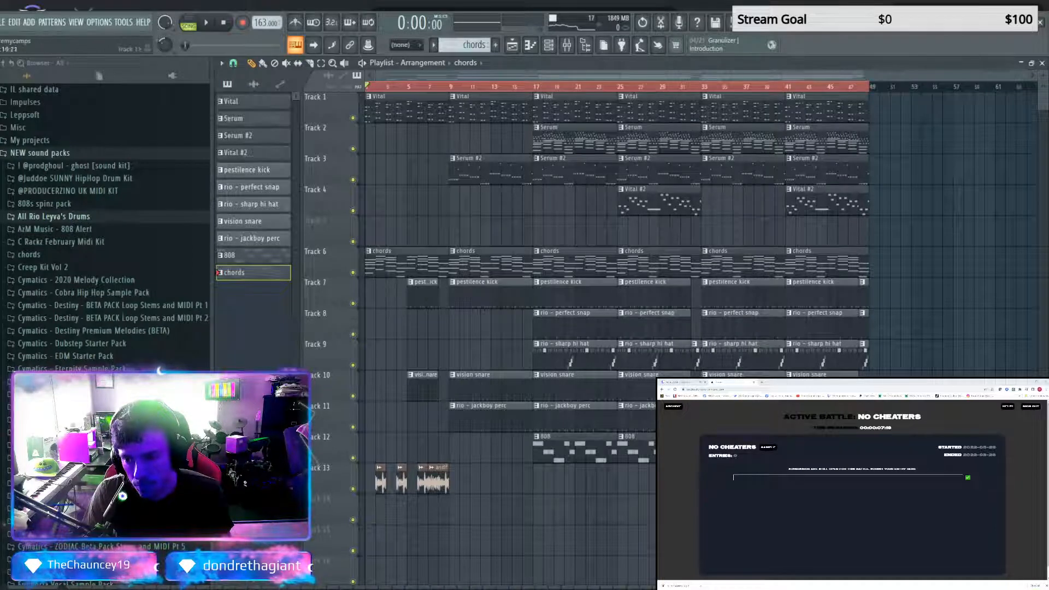
left_click_drag(867, 294, 866, 326)
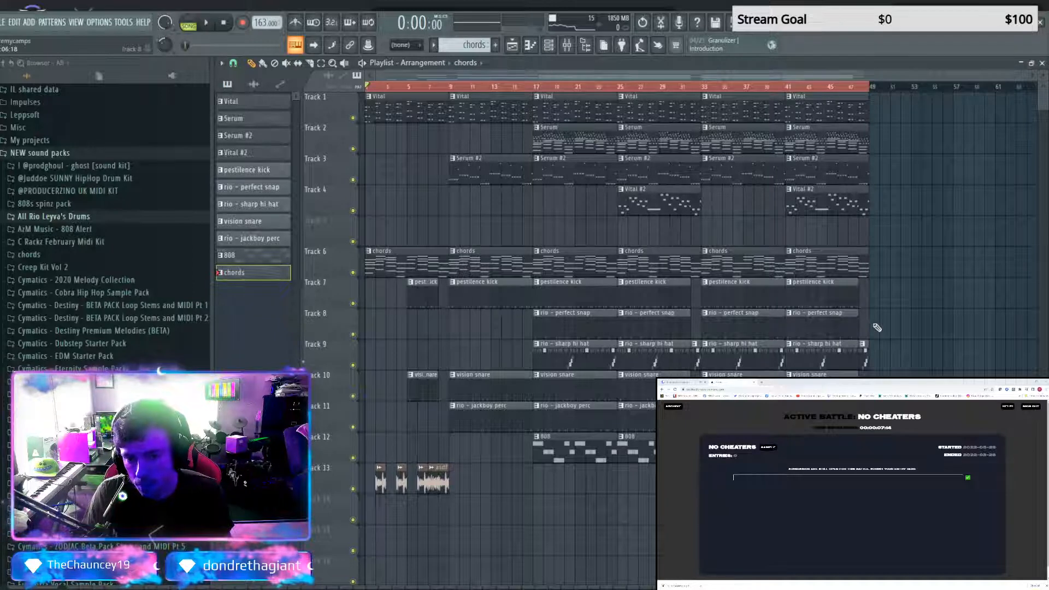
Play the arrangement and spot-check its sections from about bars 13, 17, 25, 33, 41 and 45
key("space")
left_click(489, 86)
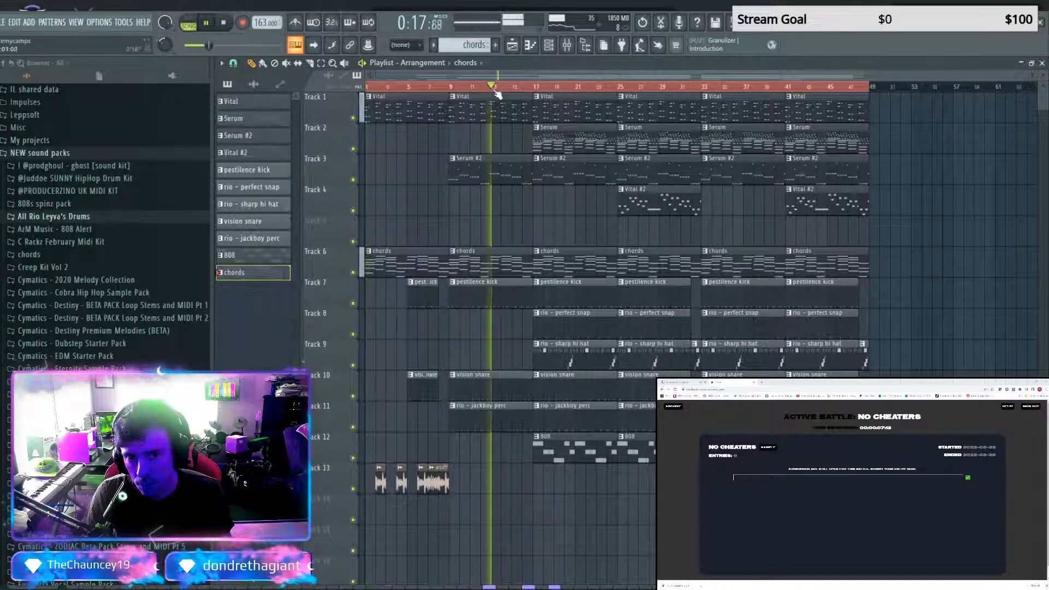
left_click(541, 87)
left_click(627, 86)
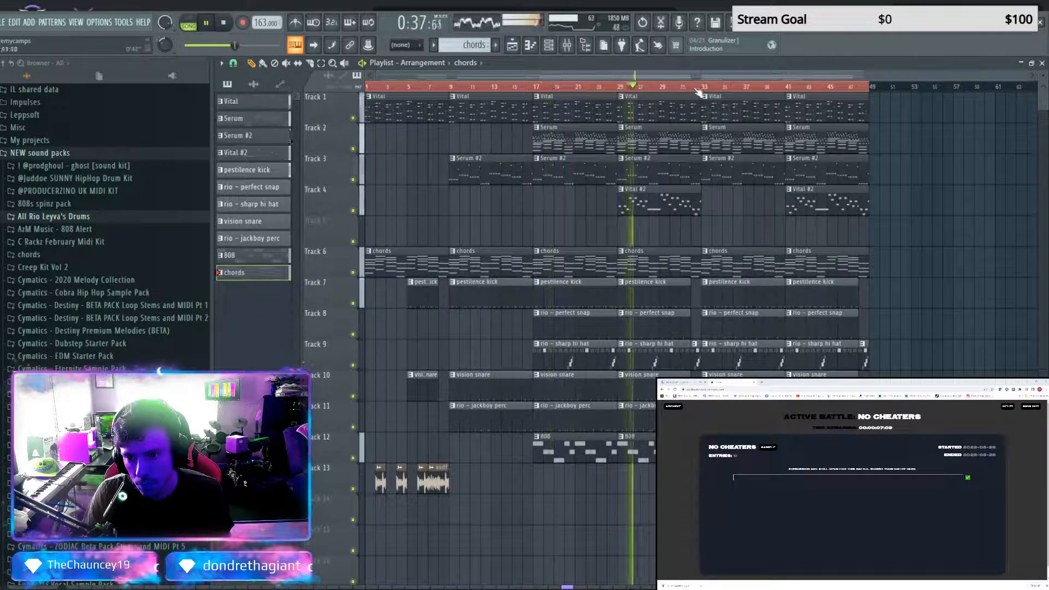
left_click(703, 86)
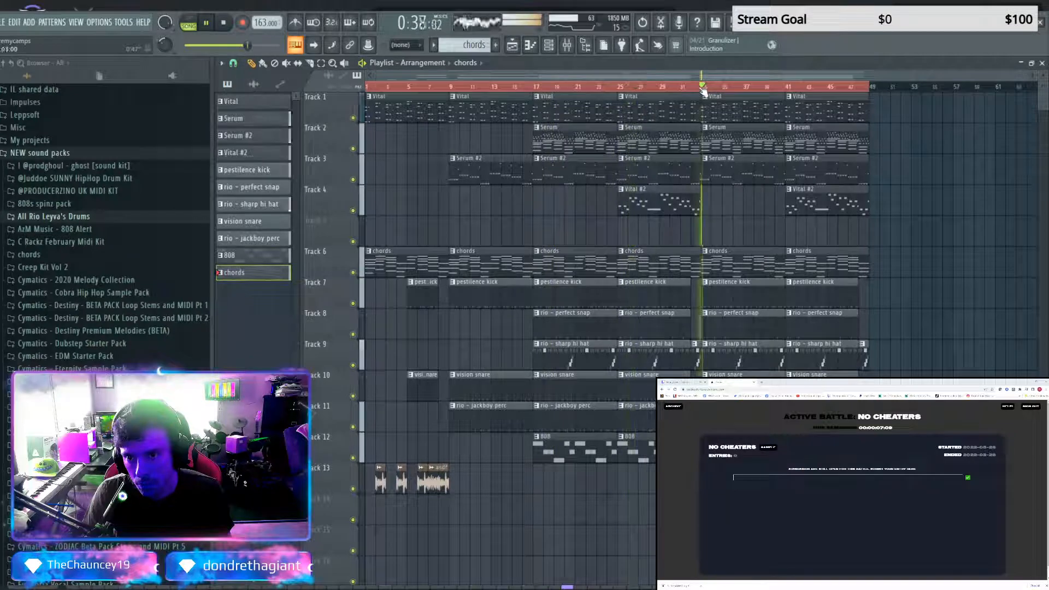
left_click(785, 87)
left_click(828, 87)
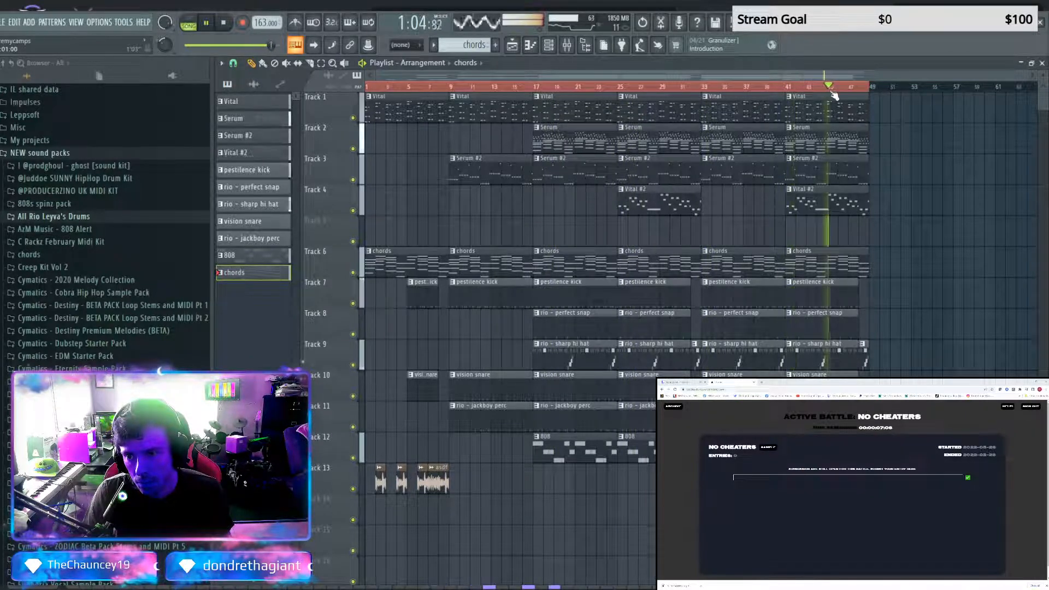
Create a Master volume automation clip on Track 5 and shape a gradual fade-in from bar 1 to bar 9
left_click(568, 45)
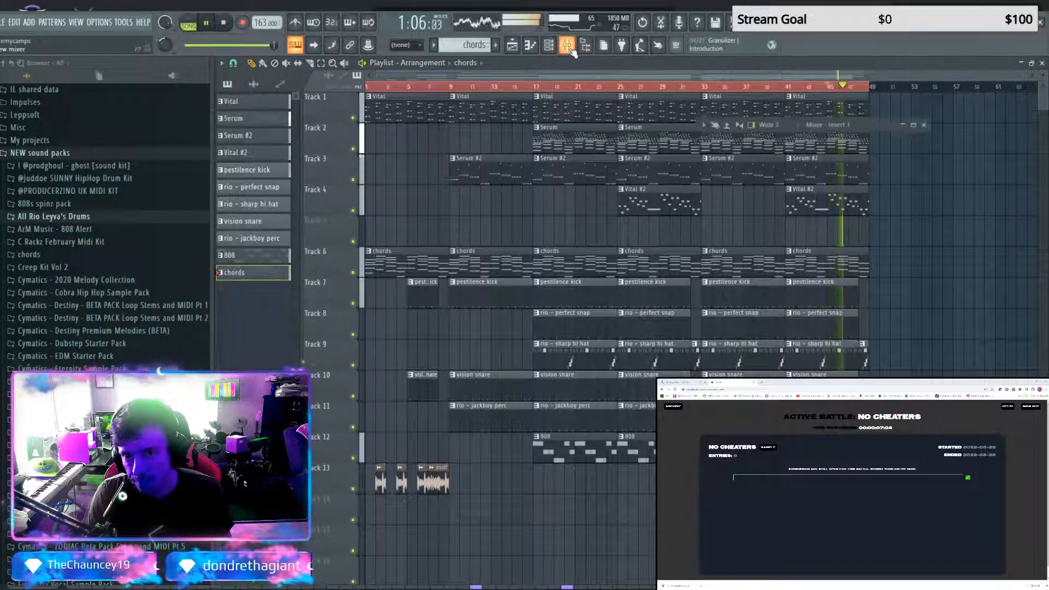
left_click(913, 125)
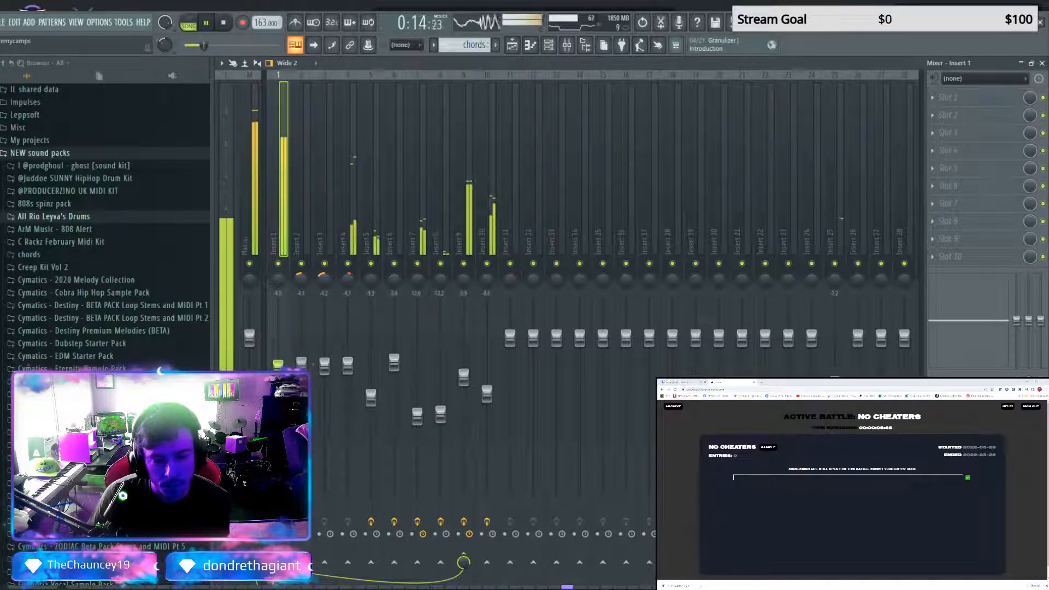
left_click(1021, 63)
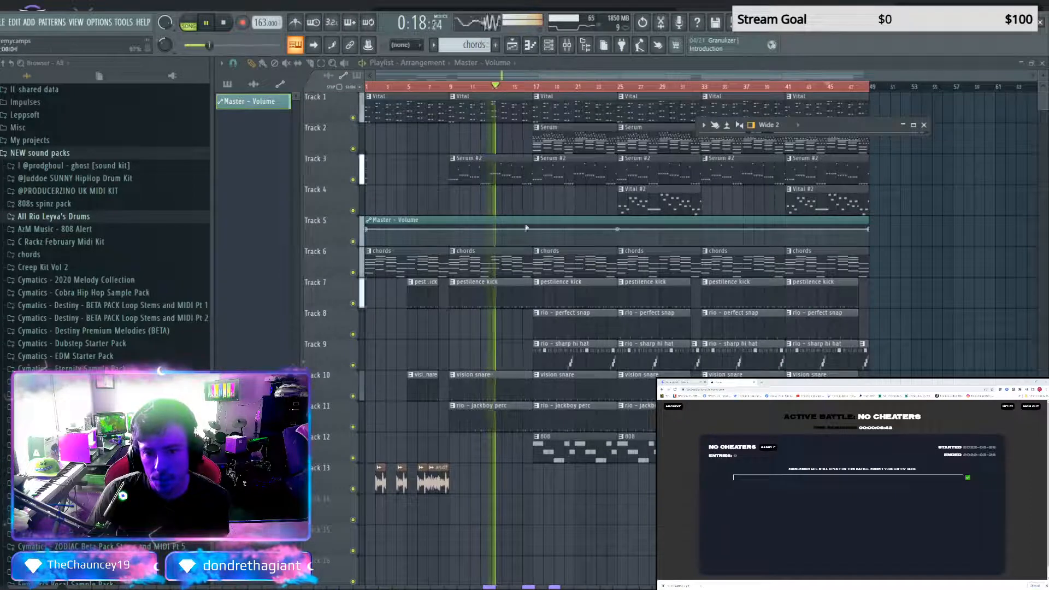
right_click(450, 231)
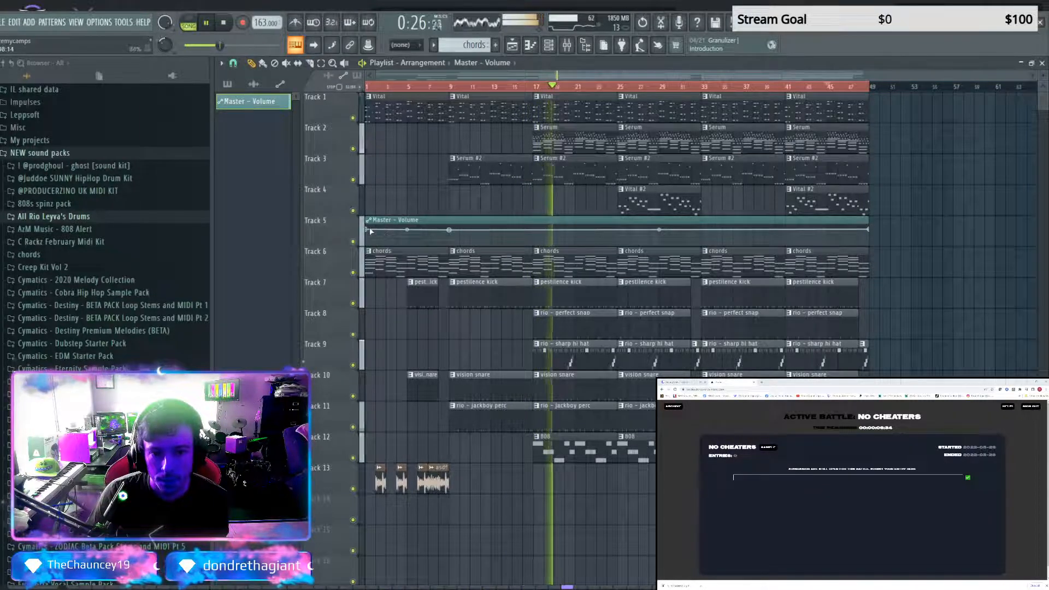
left_click_drag(367, 230, 367, 237)
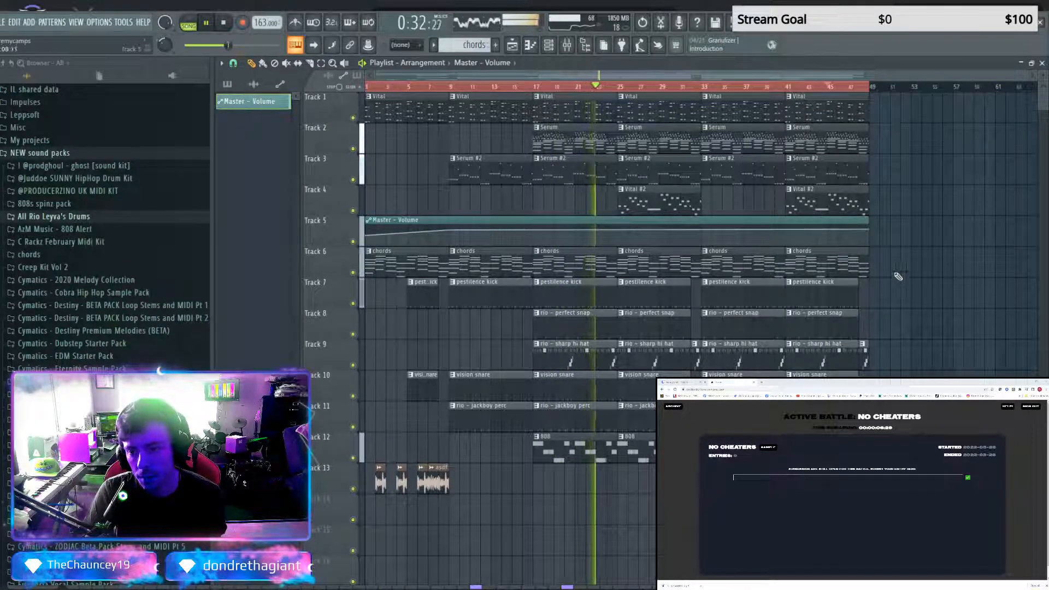
Stop playback, leave only Tracks 1 to 4 and Track 6 unmuted, and select the time range from bar 41 to 49
key("space")
right_click(352, 271)
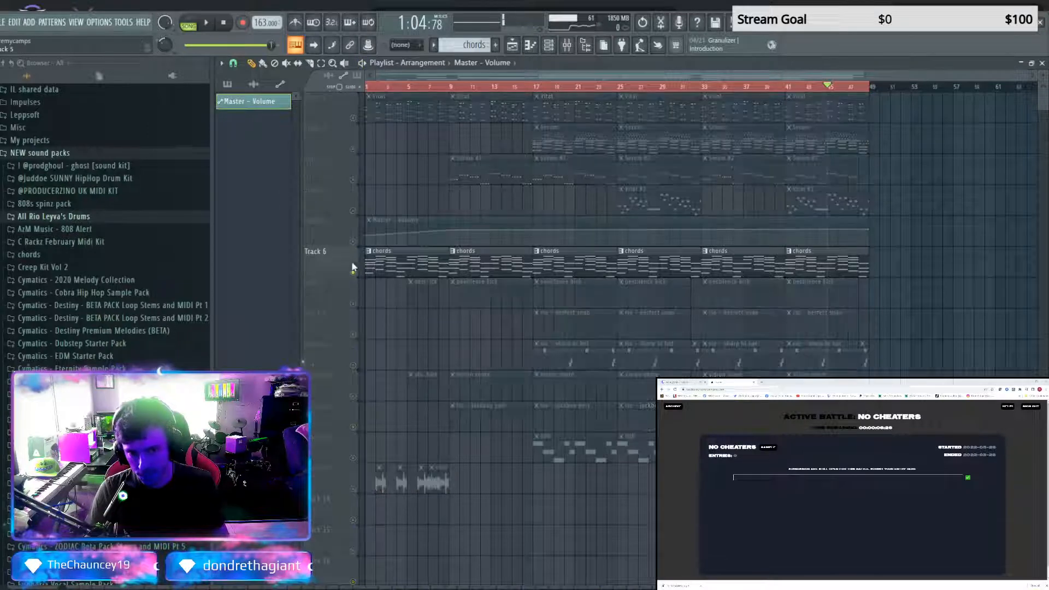
left_click(352, 209)
left_click(352, 179)
left_click(352, 148)
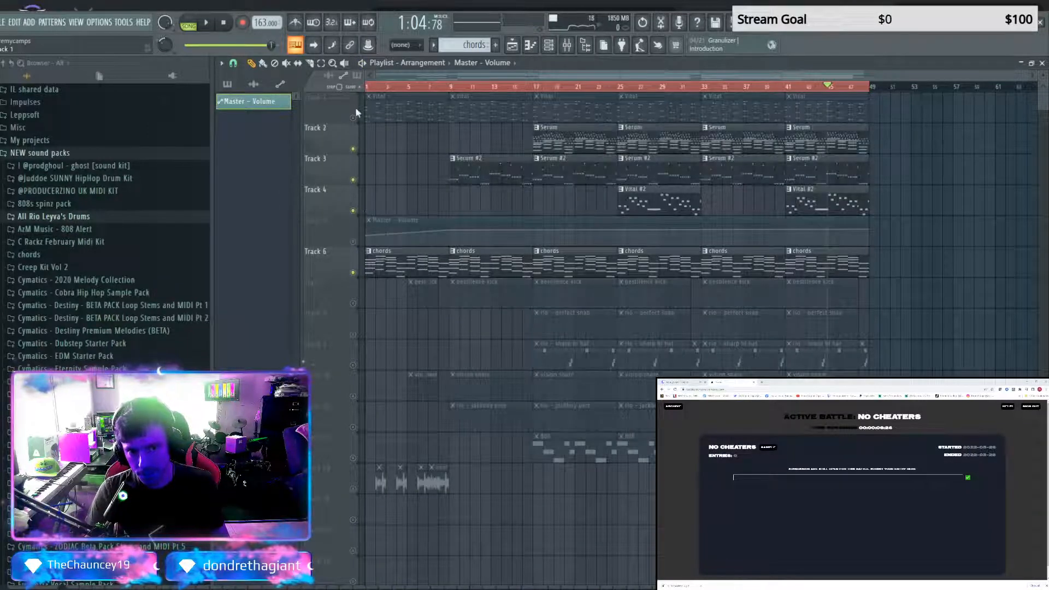
left_click(352, 117)
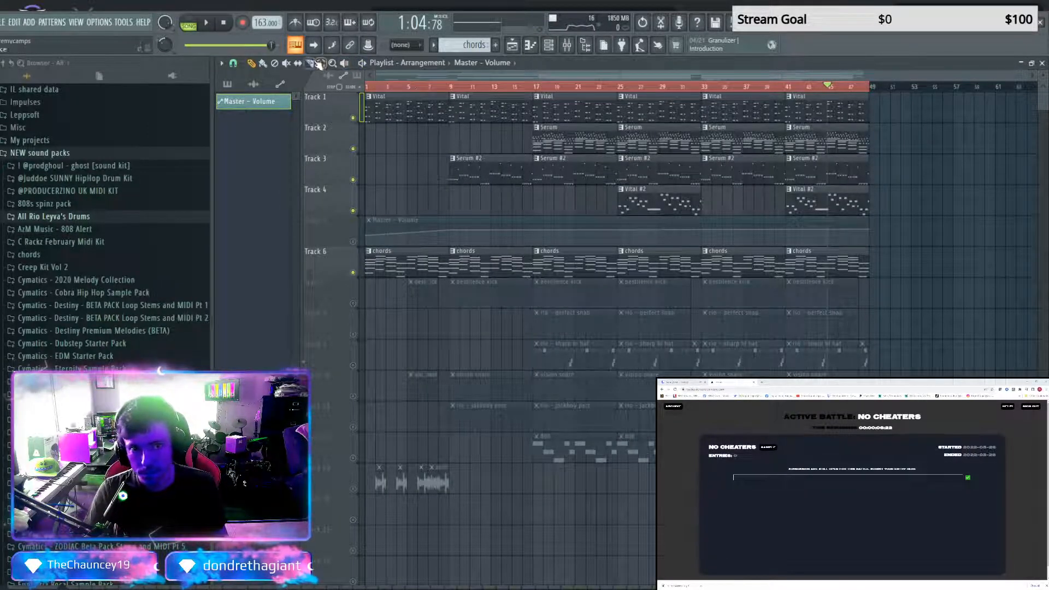
left_click_drag(787, 89, 868, 88)
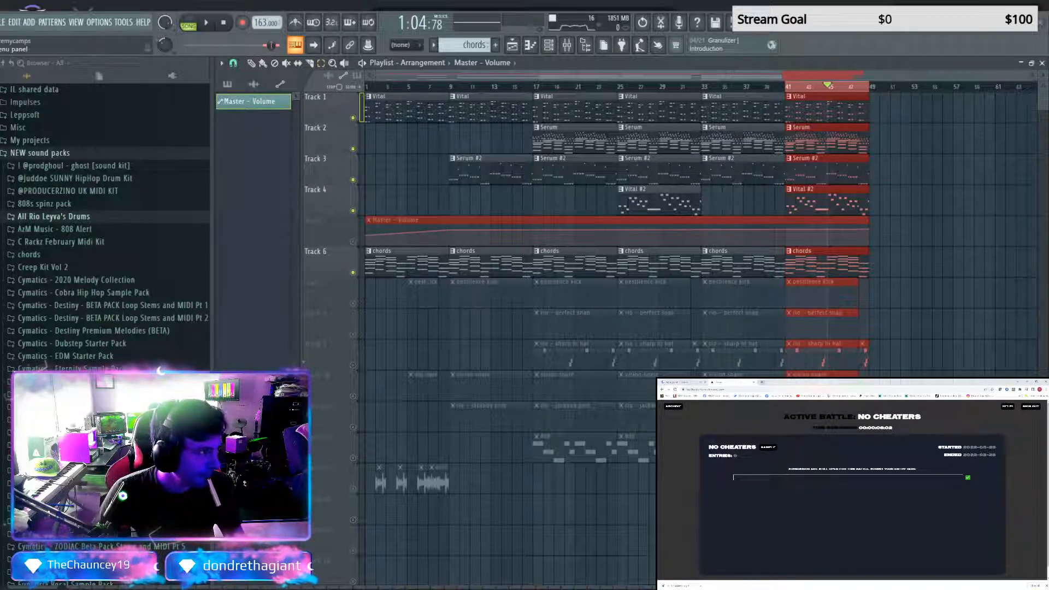
Switch to the web browser, open soundcloud.com and go to its track upload page
left_click(761, 382)
type("soundcloud.com")
key("Return")
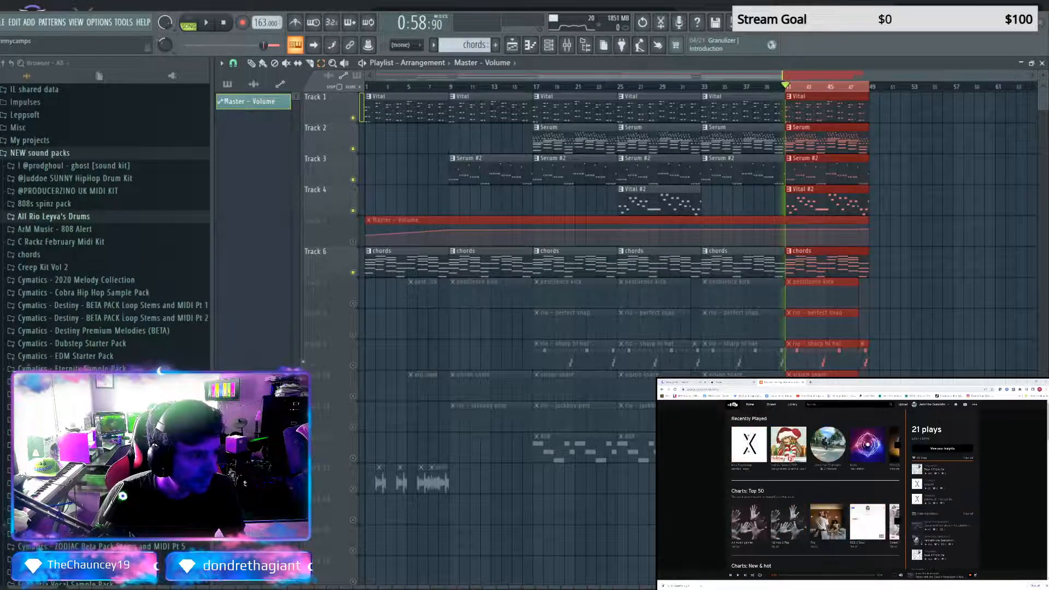
left_click(903, 404)
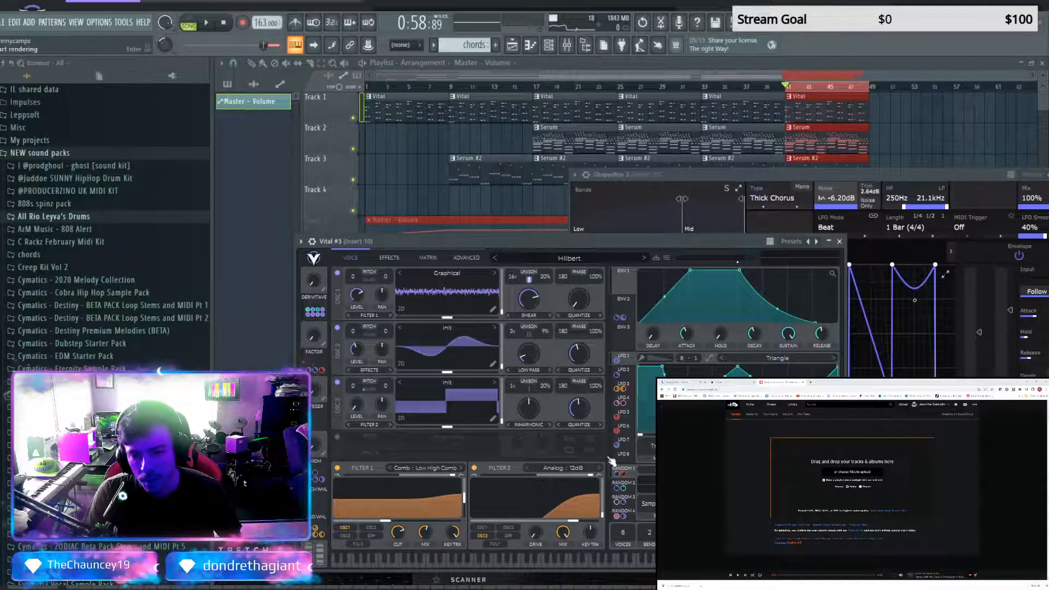
Reverse the rendered zxvcxzvzxcv audio clip and route it to its own mixer insert
key("F5")
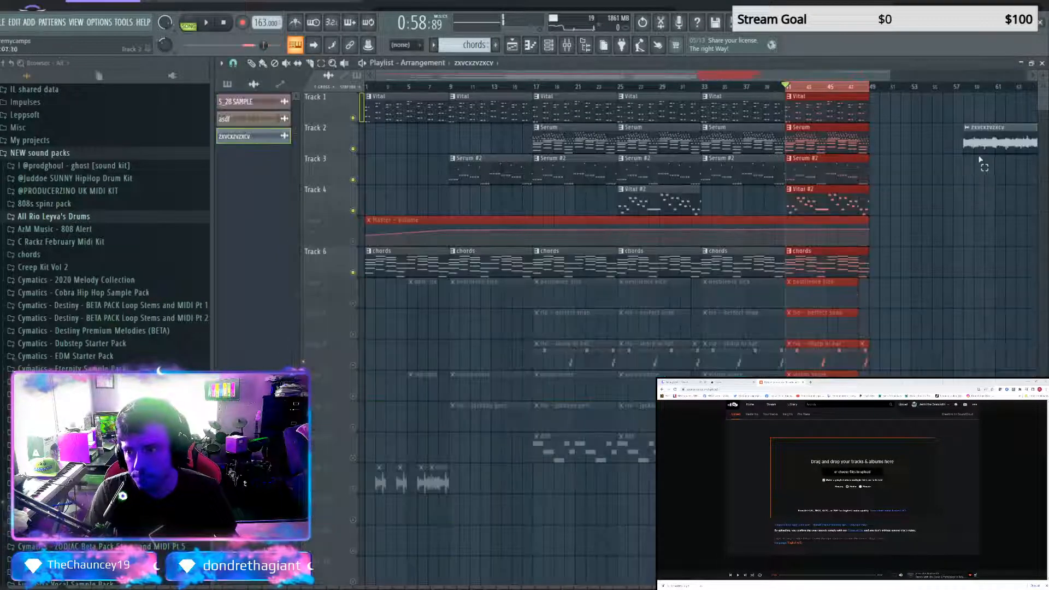
left_click(988, 144, "ctrl")
left_click(256, 137)
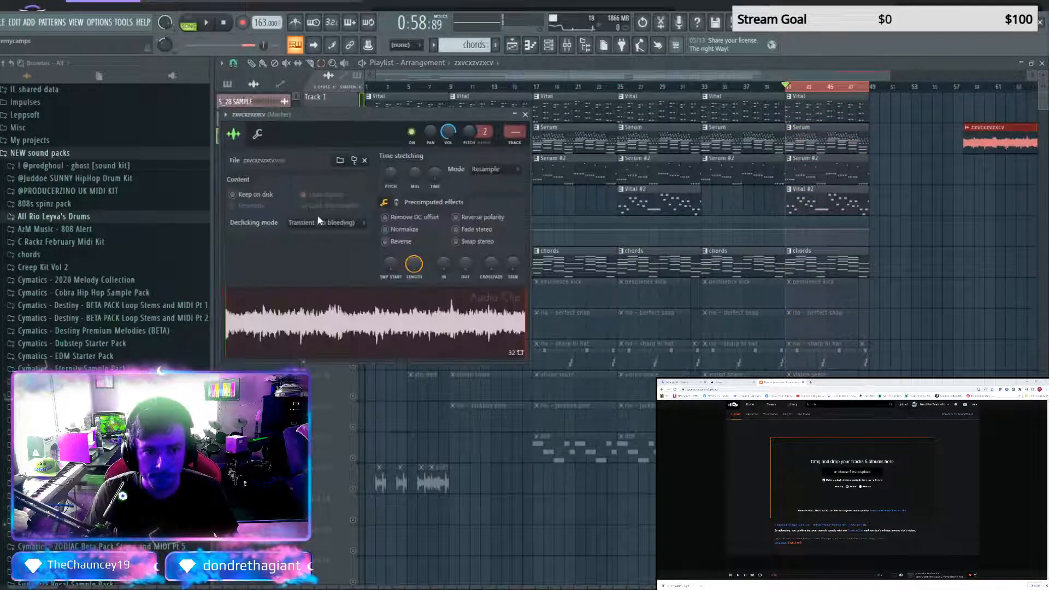
left_click(385, 241)
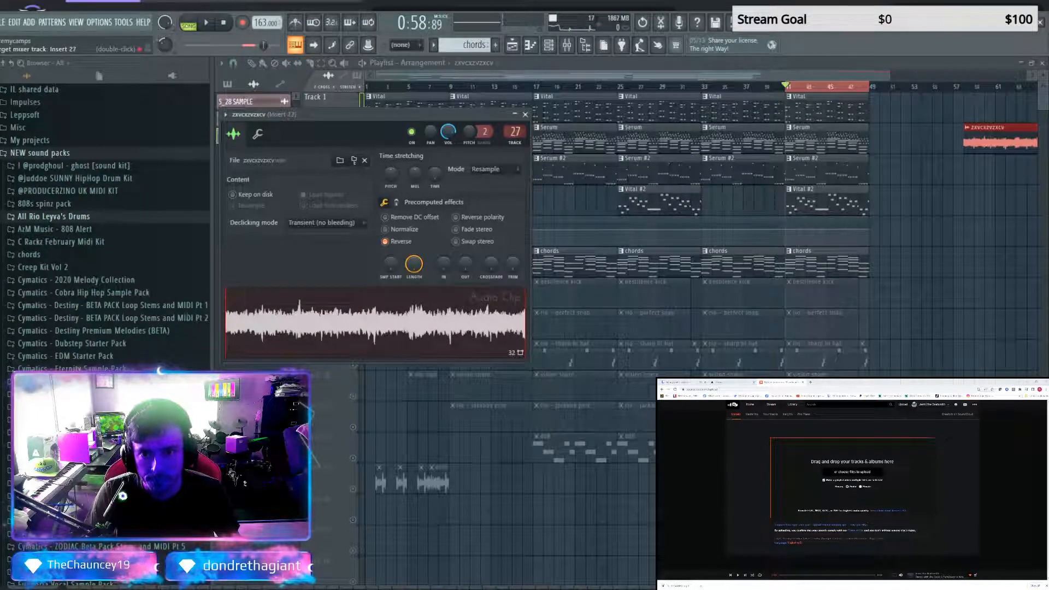
left_click(524, 115)
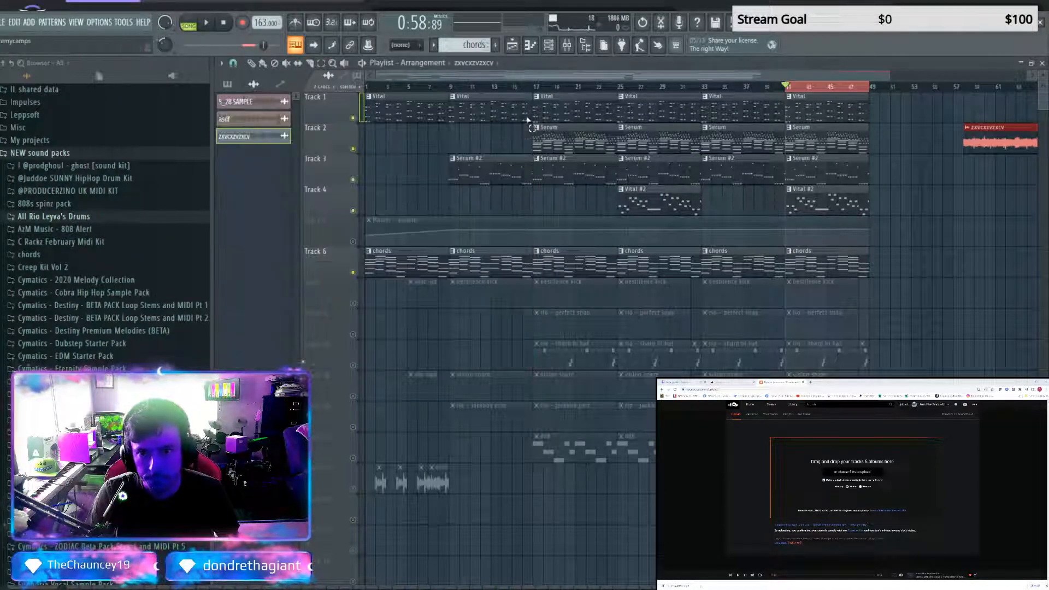
Add Fruity Parametric EQ 2 to Insert 31, cut its lows and highs to leave only the midrange, and play the selected section
left_click(573, 48)
left_click(902, 125)
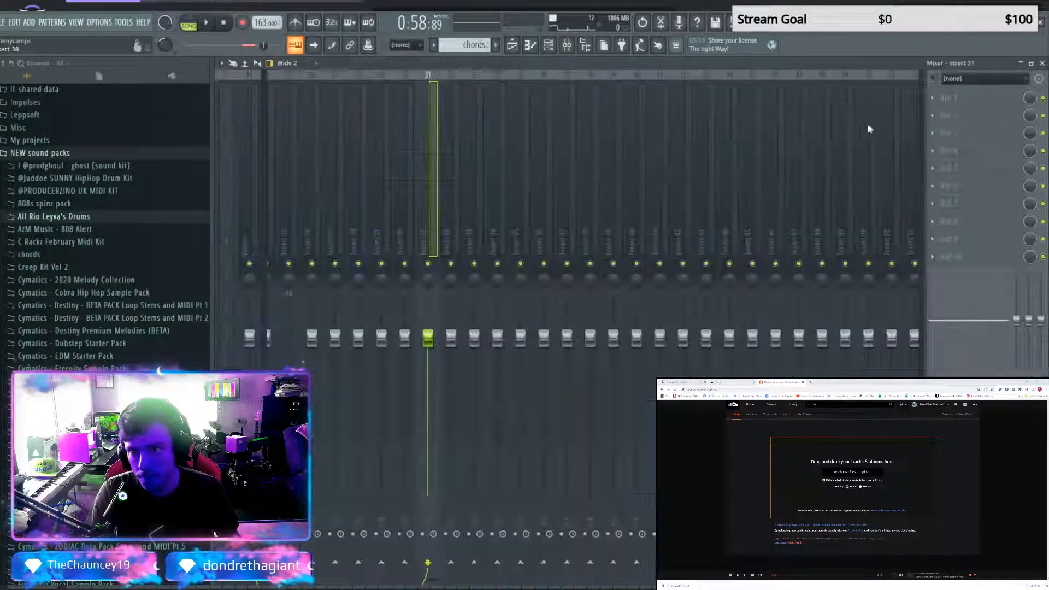
left_click(810, 85)
left_click(570, 115)
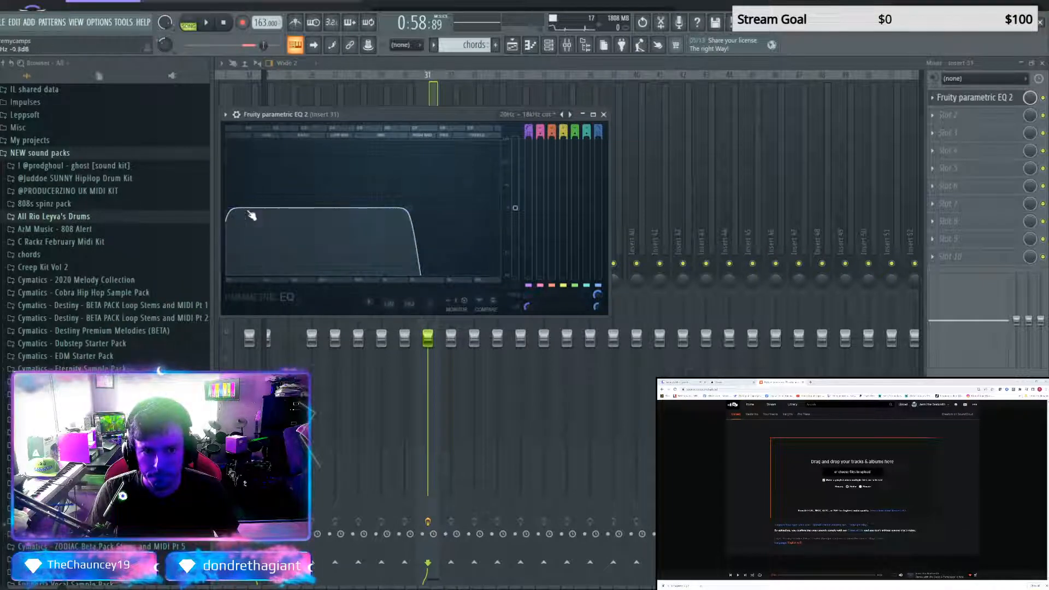
left_click_drag(229, 209, 315, 208)
key("space")
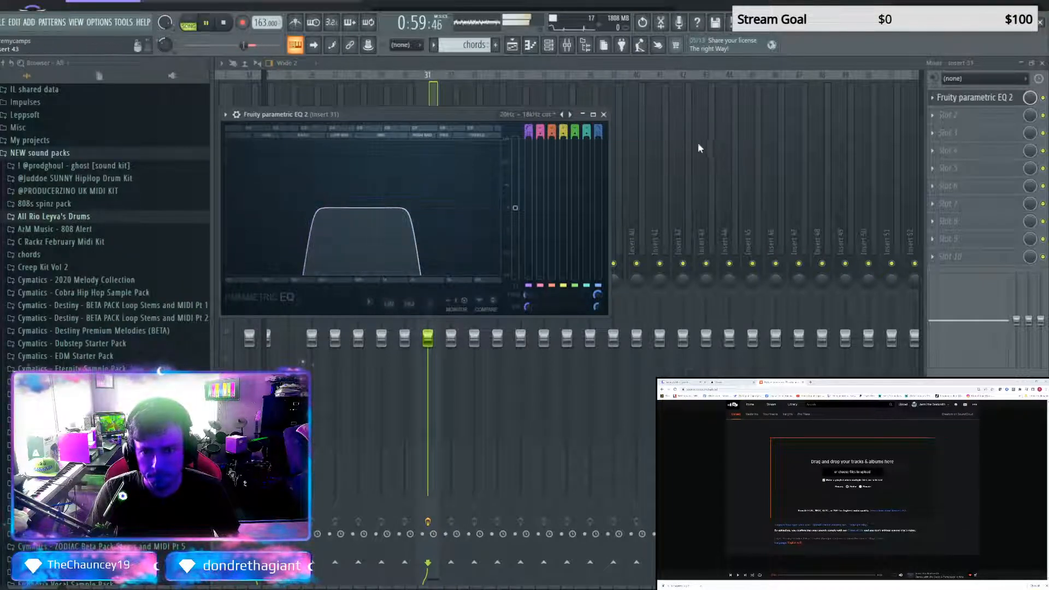
left_click(604, 115)
left_click(1021, 63)
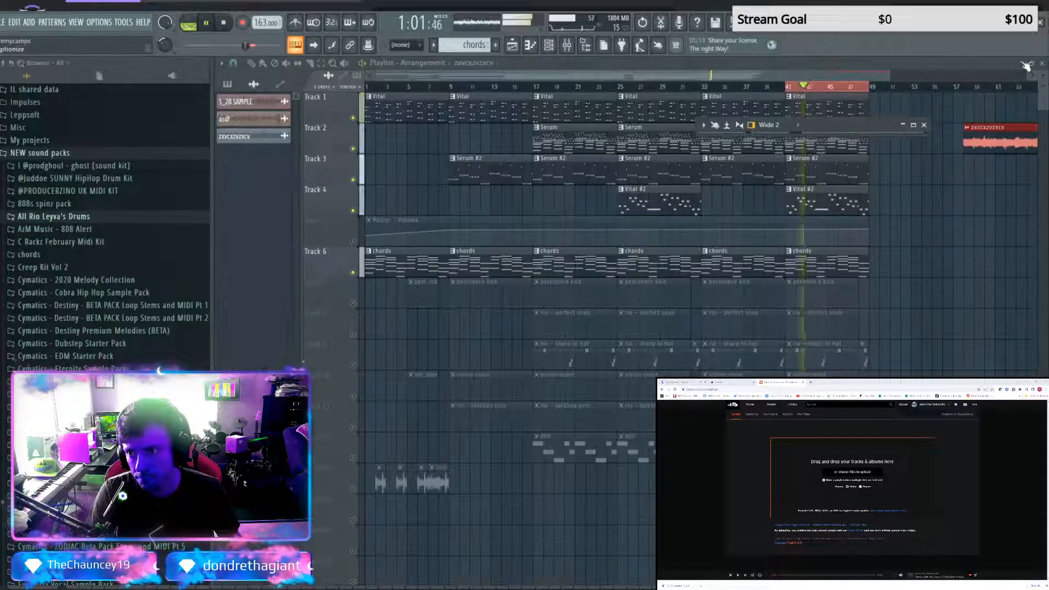
Extend the Master volume automation to bar 57 with a fade-out from bar 49, and move the zxvcxzvzxcv clip to bar 49 on Track 1
left_click(251, 63)
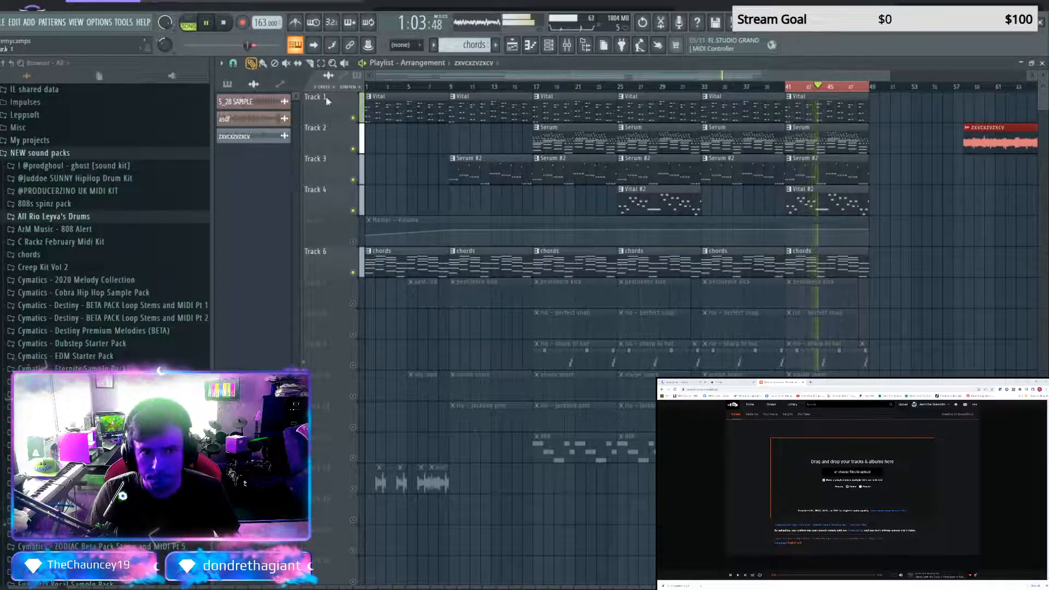
left_click_drag(868, 219, 949, 219)
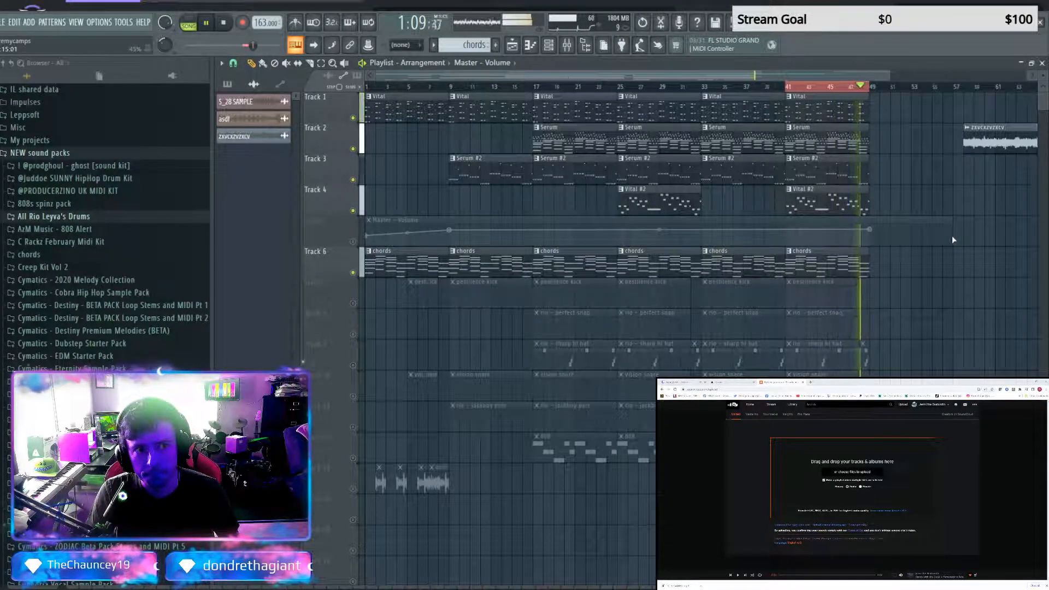
right_click(953, 237)
left_click_drag(984, 138, 891, 108)
Select every clip in the playlist to set the full arrangement as the playback range, and unmute all tracks
key("ctrl+a")
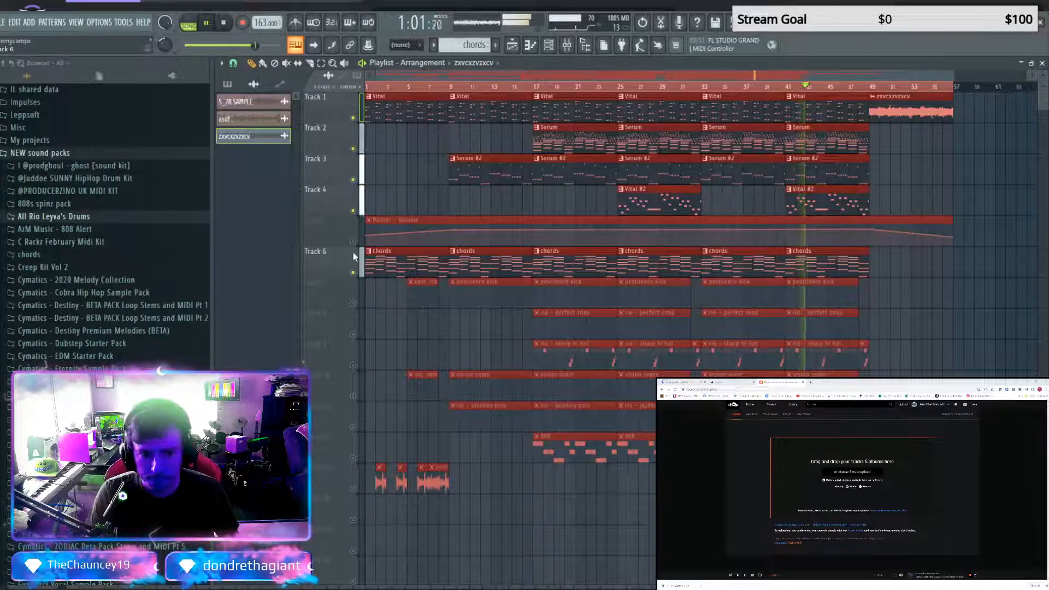
right_click(353, 273)
right_click(353, 272)
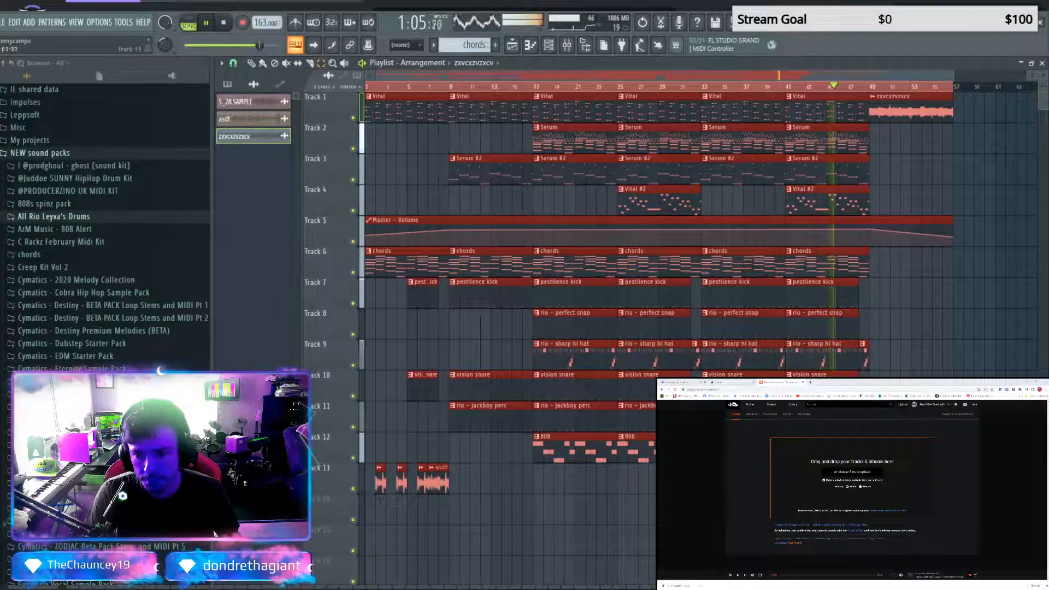
Select the asdf audio clips on Track 13 and copy them further along the same track
left_click_drag(498, 492, 350, 484)
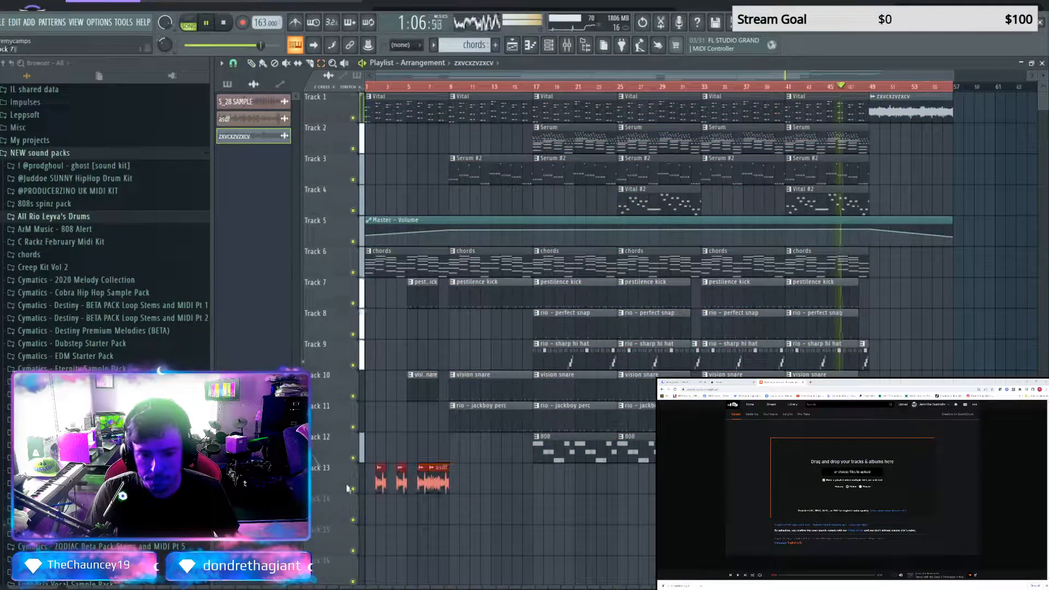
left_click(263, 64)
mouse_move(426, 480)
left_mouse_down()
mouse_move(415, 480)
mouse_move(752, 481)
left_mouse_up()
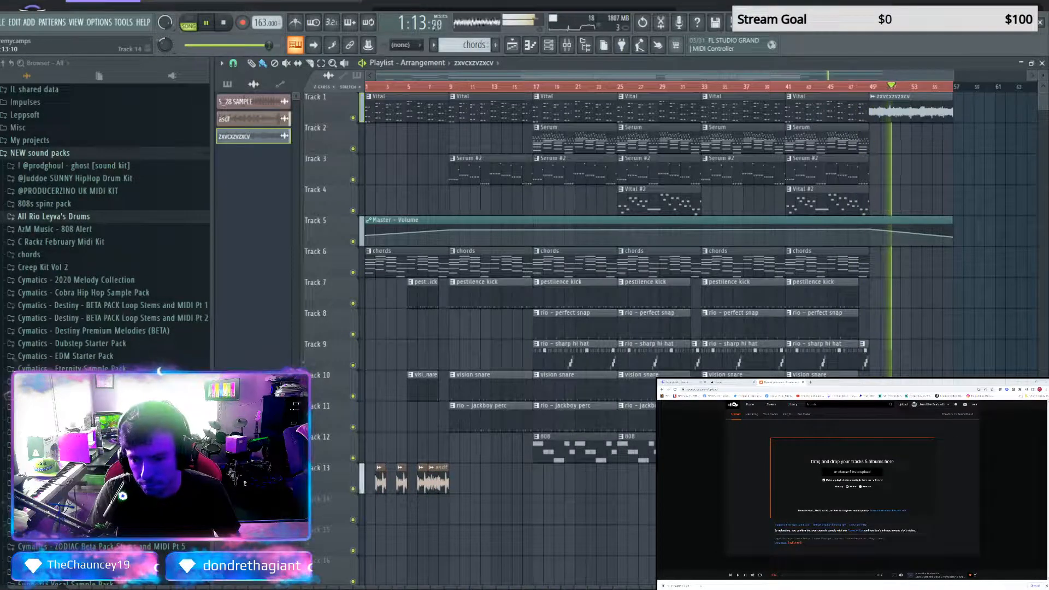
Add another asdf clip at bar 25 on Track 13 and play the full arrangement with every clip selected
left_click(890, 482)
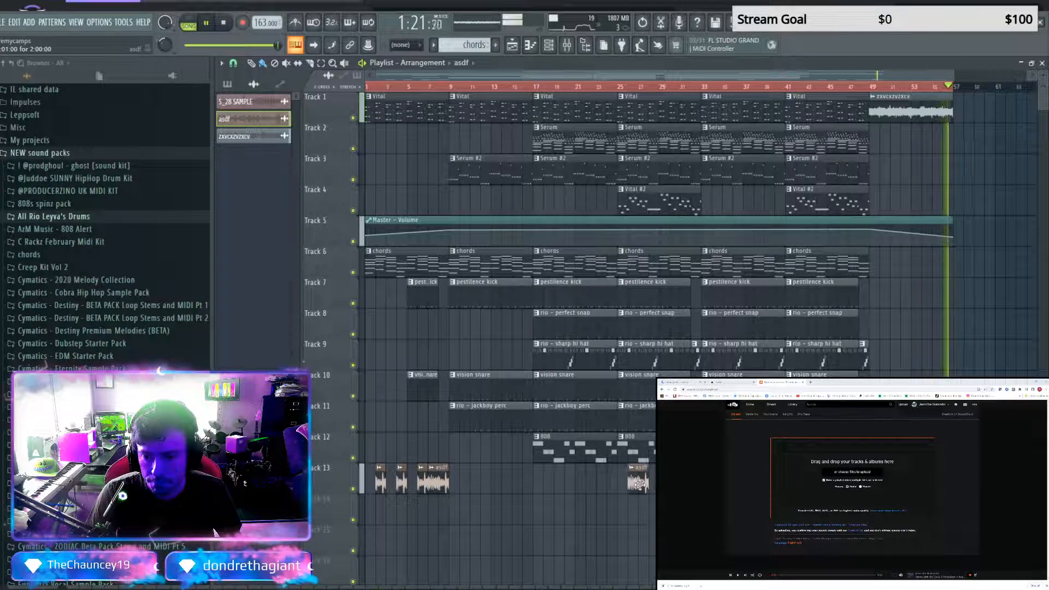
left_click(623, 478)
key("ctrl+a")
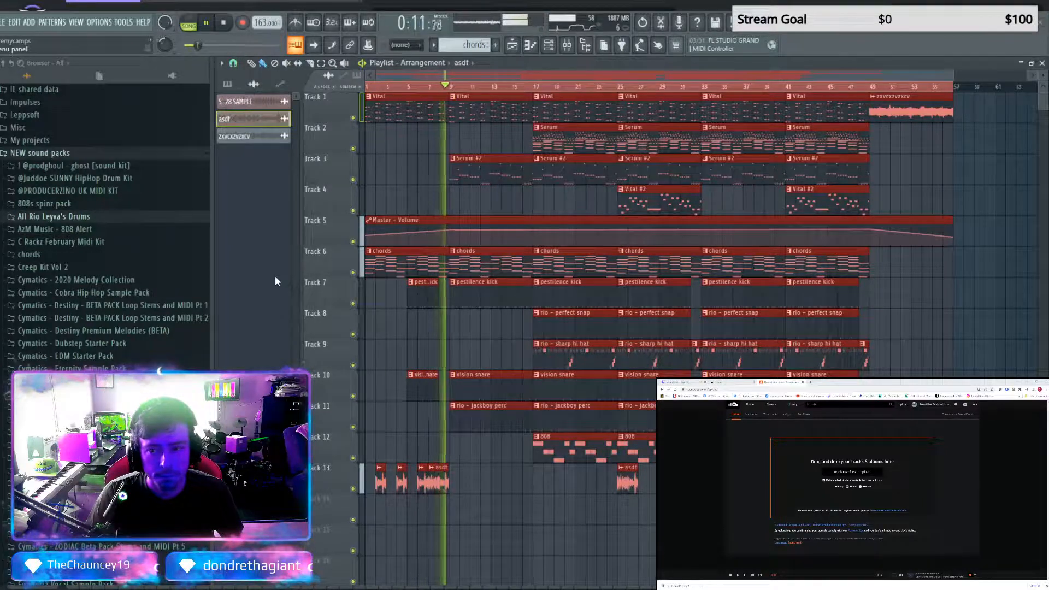
key("space")
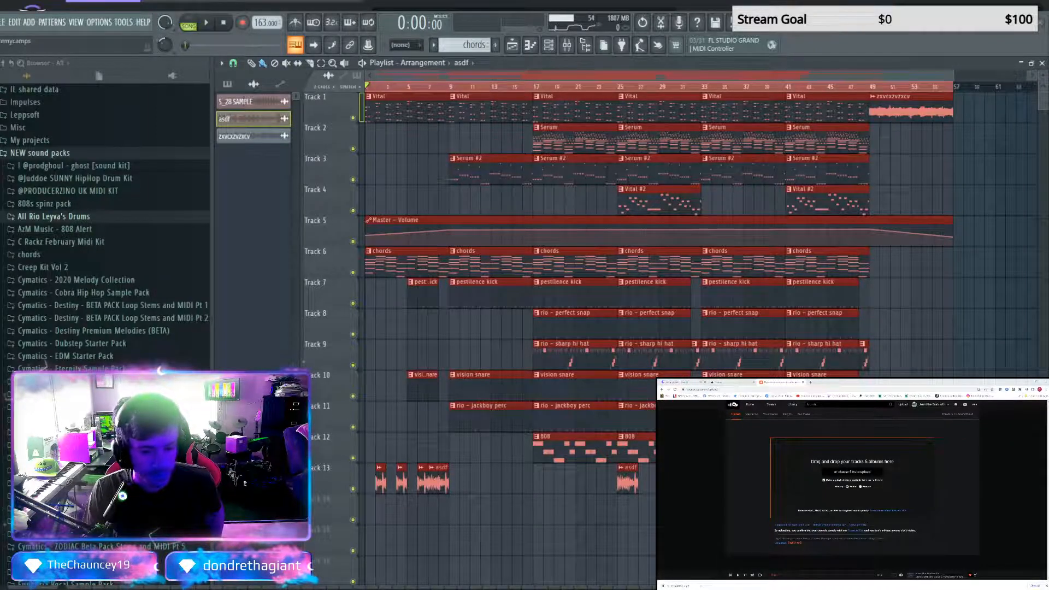
Switch to the SoundCloud upload page in the browser and add the exported beat file Kenny3 for uploading
left_click(691, 382)
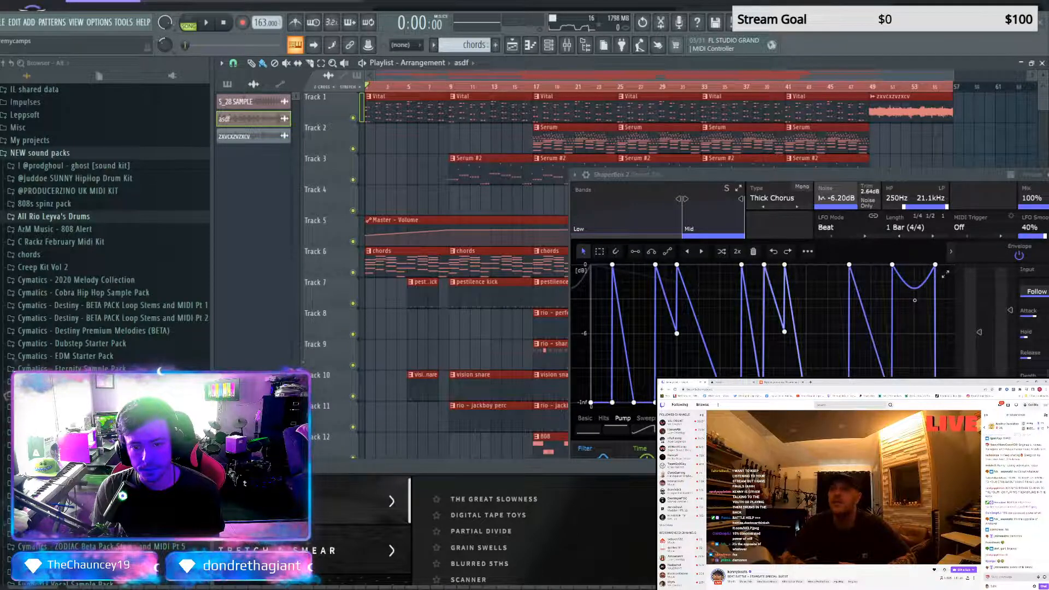
left_click(776, 384)
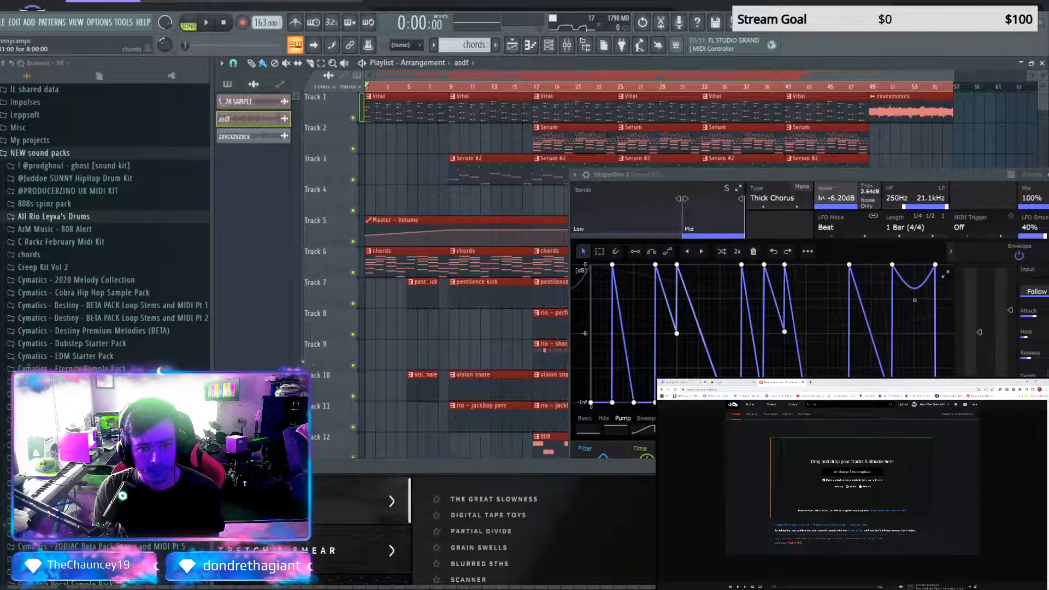
left_click_drag(661, 489, 819, 489)
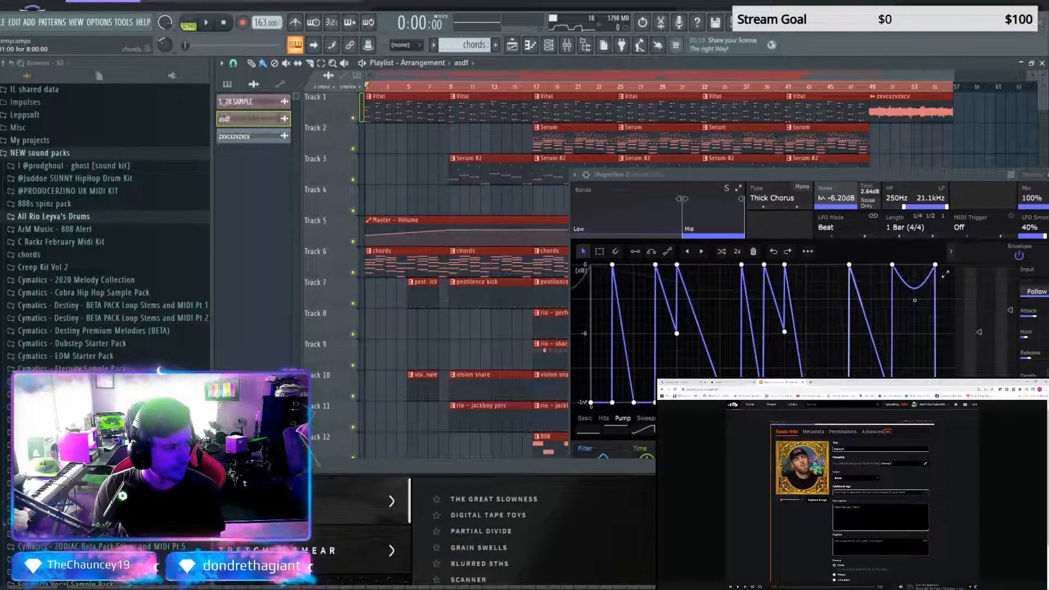
Add a track description starting "3rd attempt in the kenny beats", set the genre to Electronic, and save the upload
left_click(864, 506)
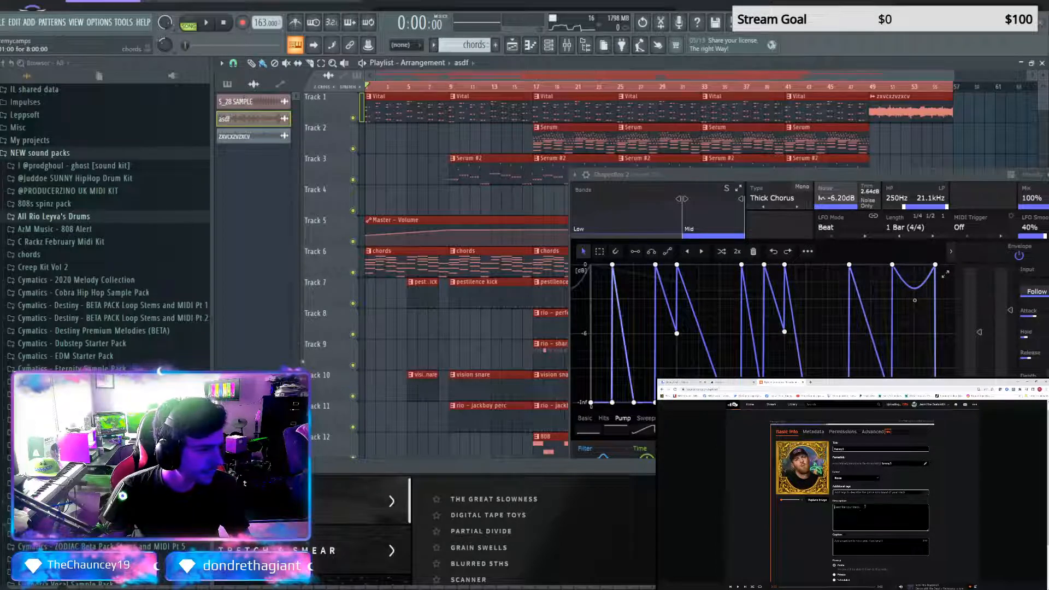
type("s")
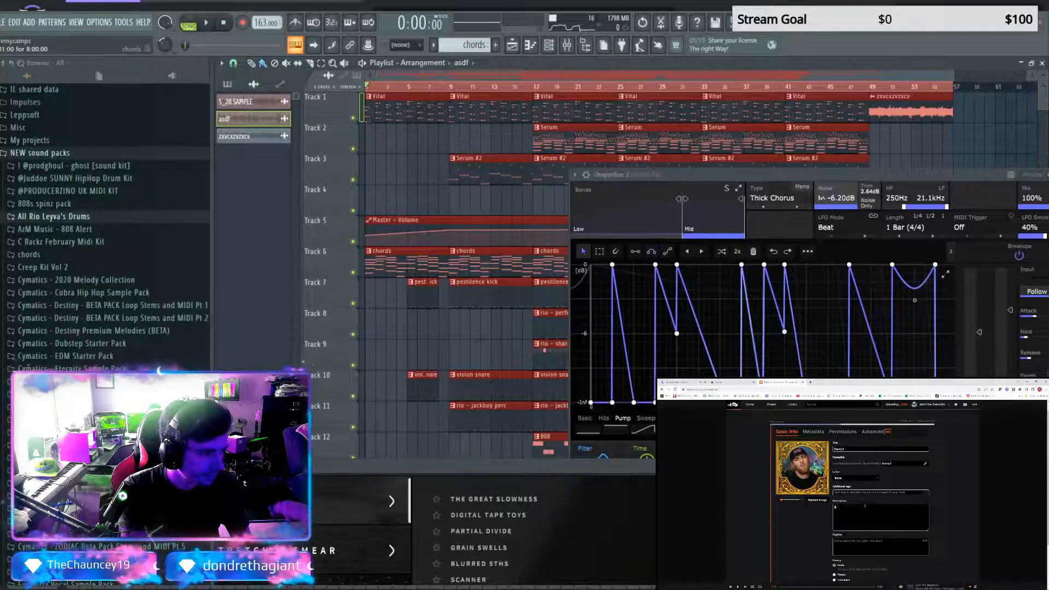
type("rd attempt in t")
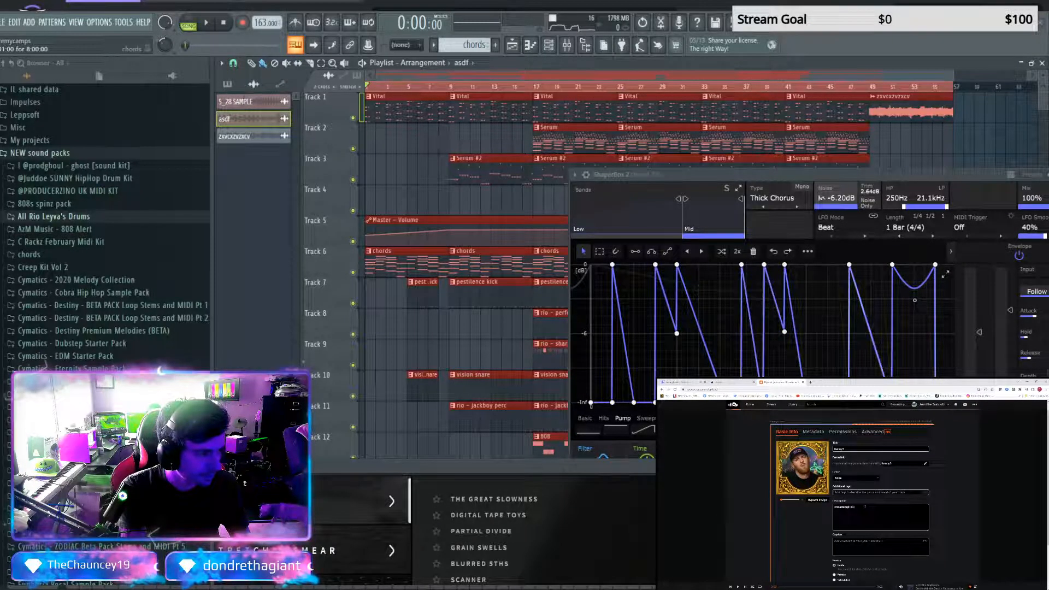
type("he kanny beats beattle")
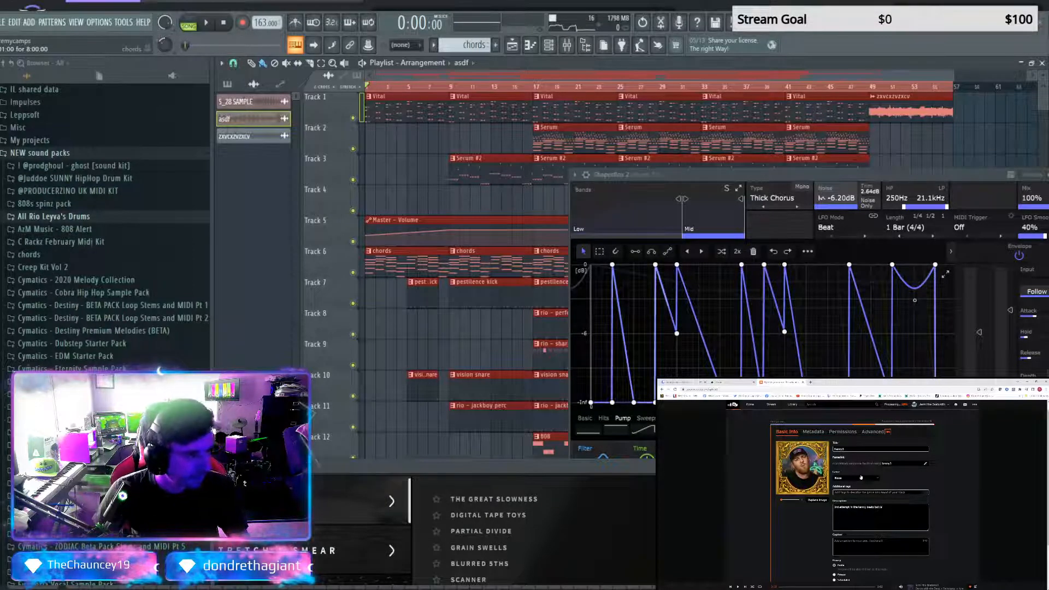
left_click(860, 477)
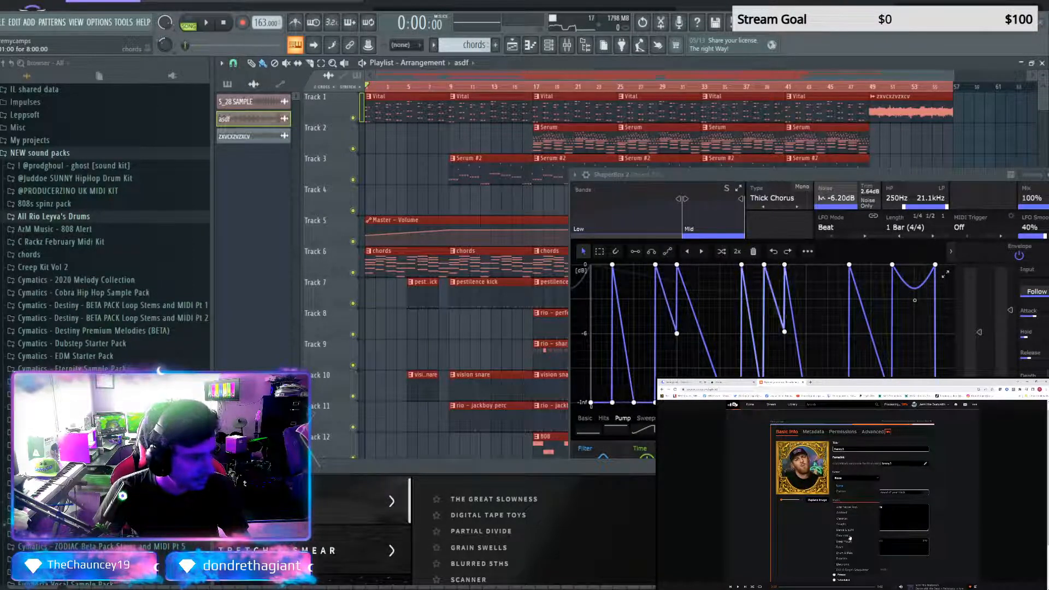
left_click(848, 564)
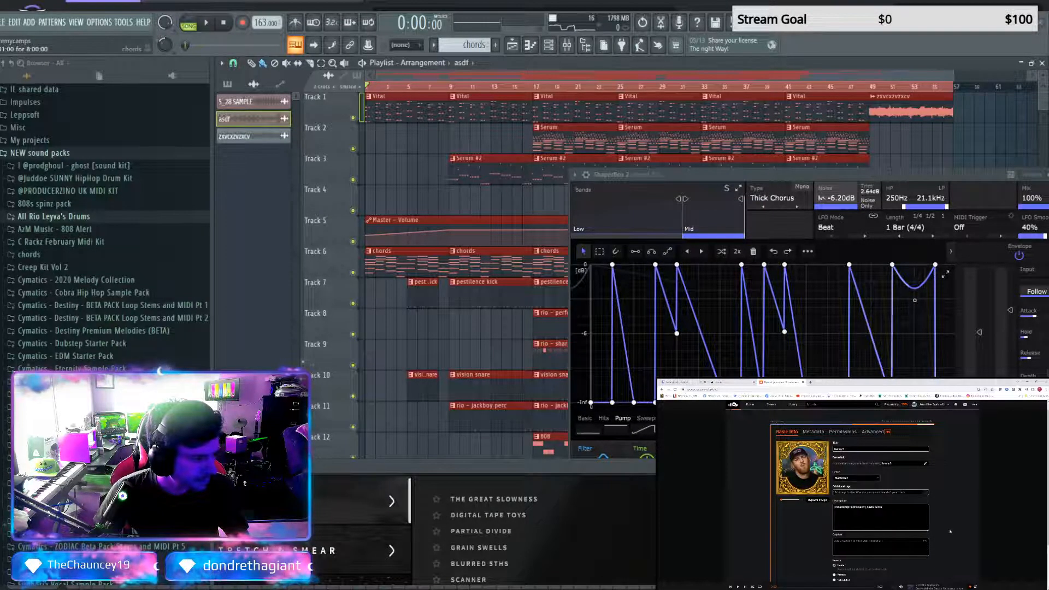
scroll(950, 531, "down", 3)
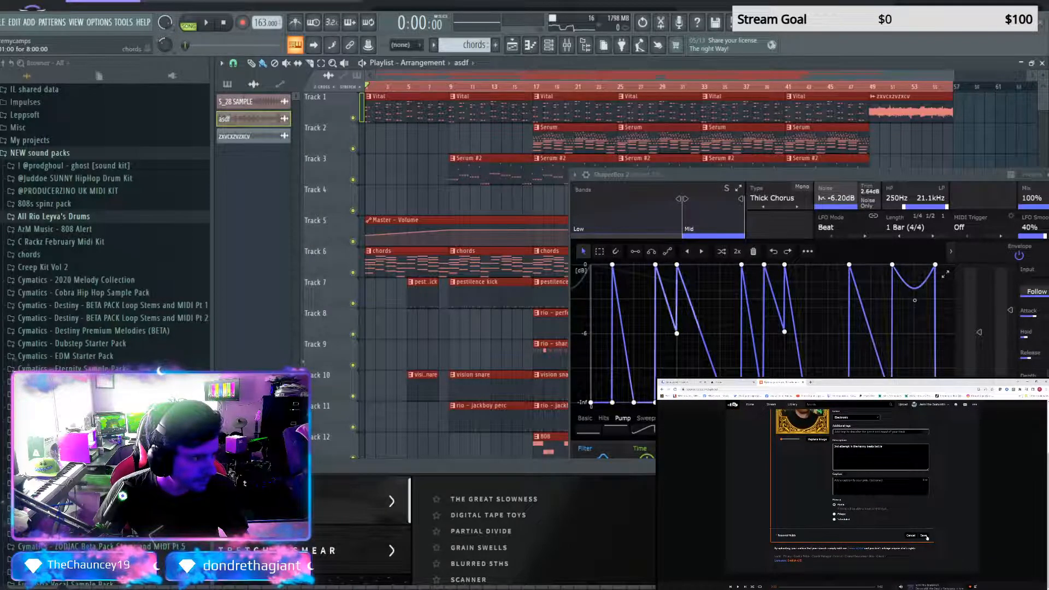
left_click(924, 535)
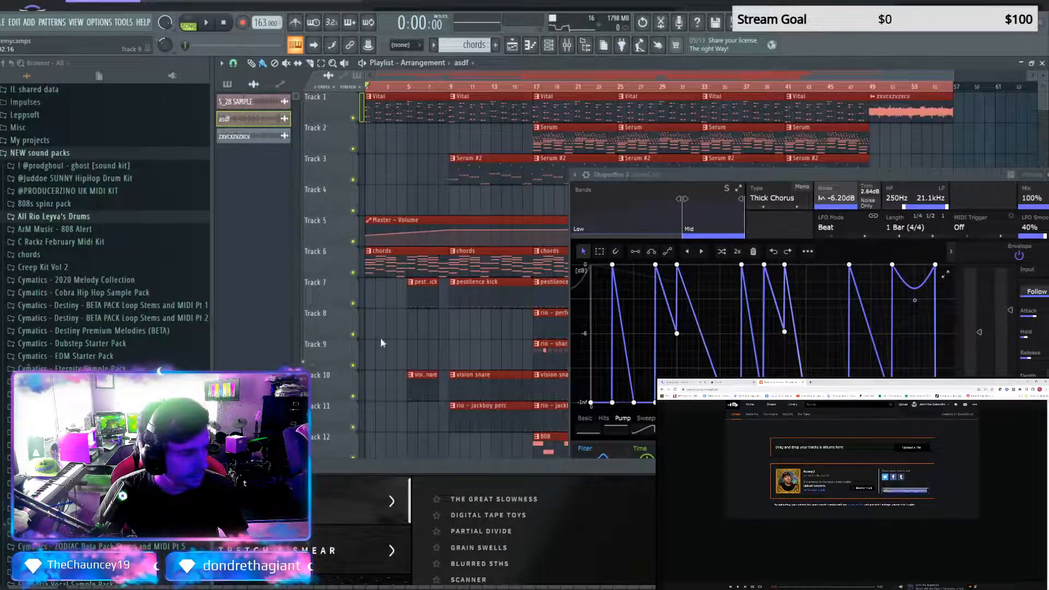
left_click_drag(382, 342, 890, 501)
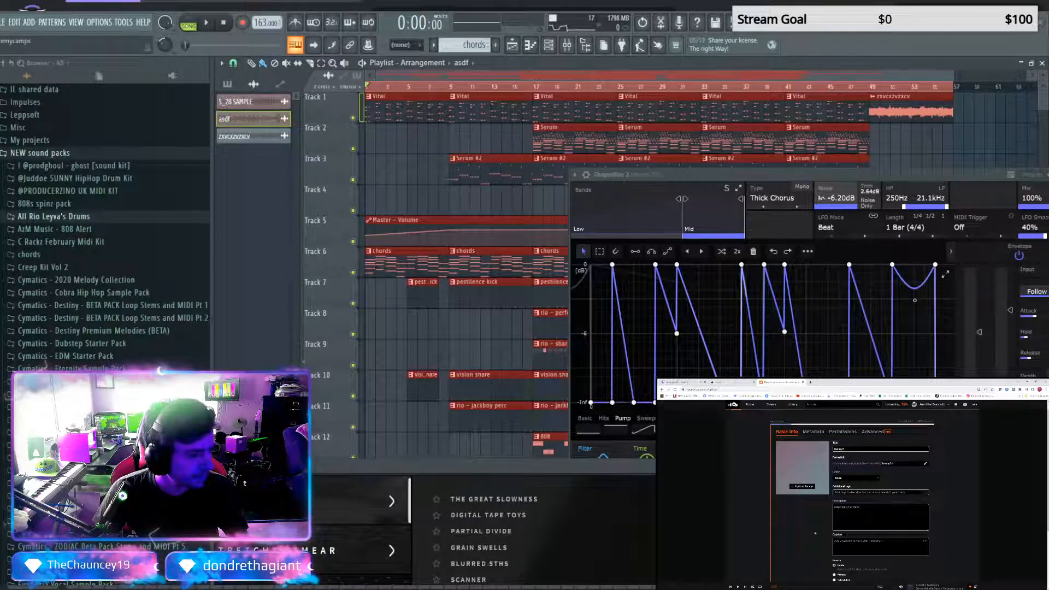
scroll(883, 503, "down", 3)
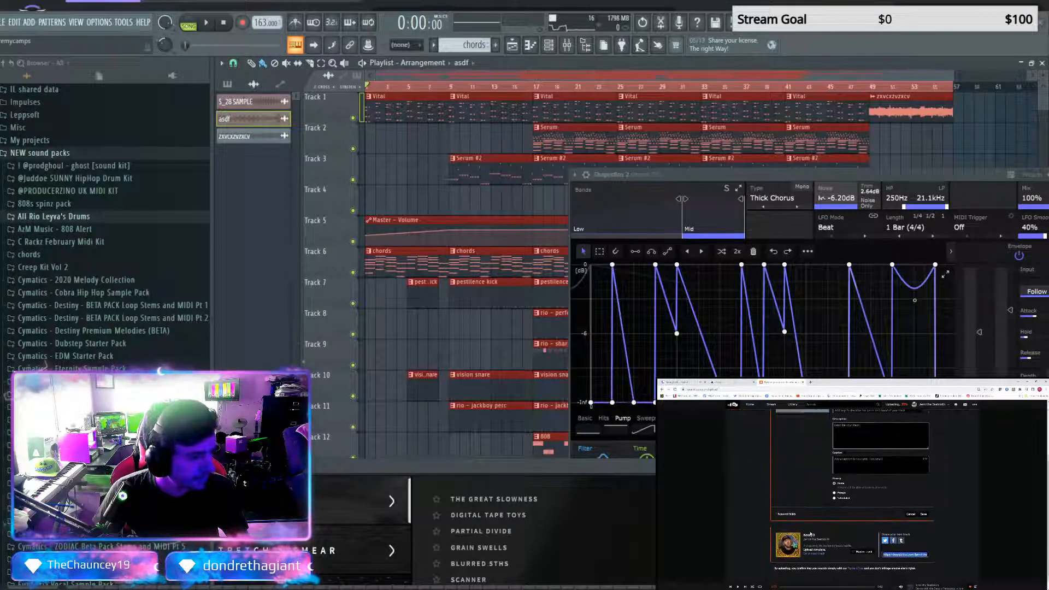
left_click(909, 514)
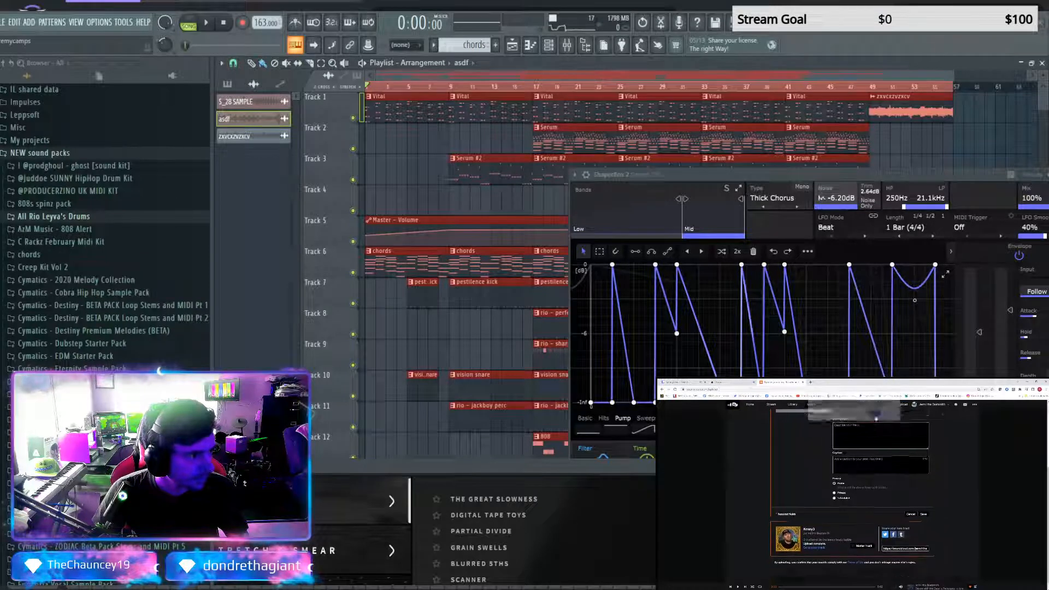
Find the newly uploaded Kenny3 among the profile's recent tracks, start playing it, and open its track page
left_click(914, 406)
left_click(917, 412)
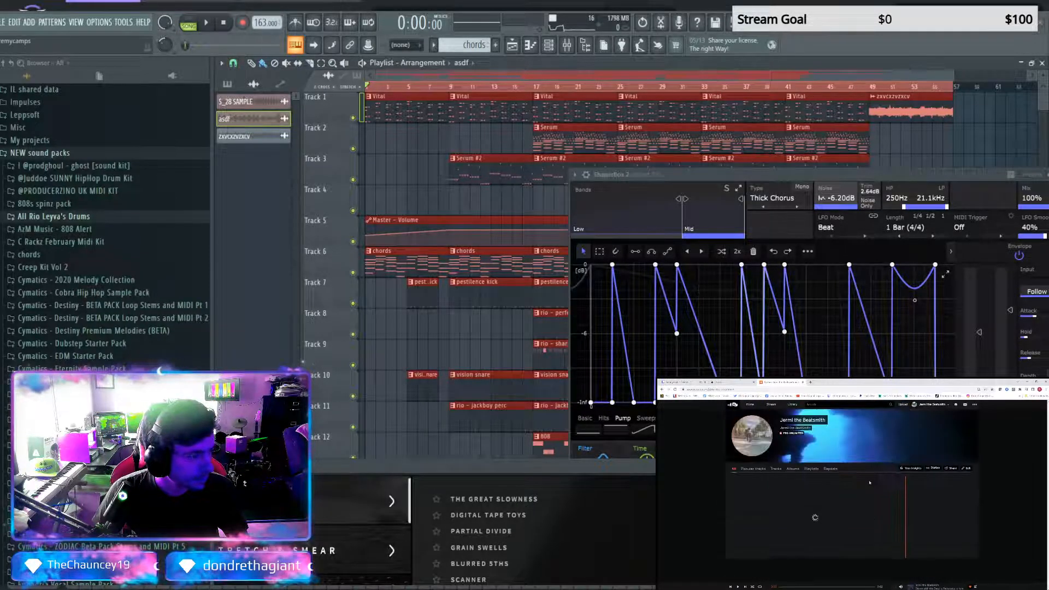
scroll(850, 506, "down", 5)
scroll(850, 507, "down", 2)
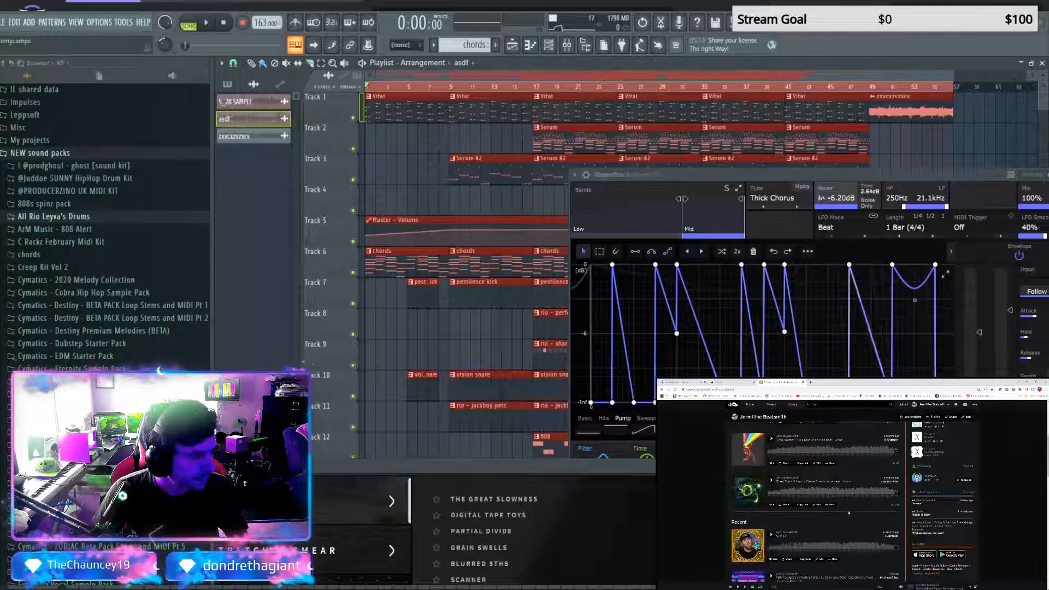
left_click(804, 545)
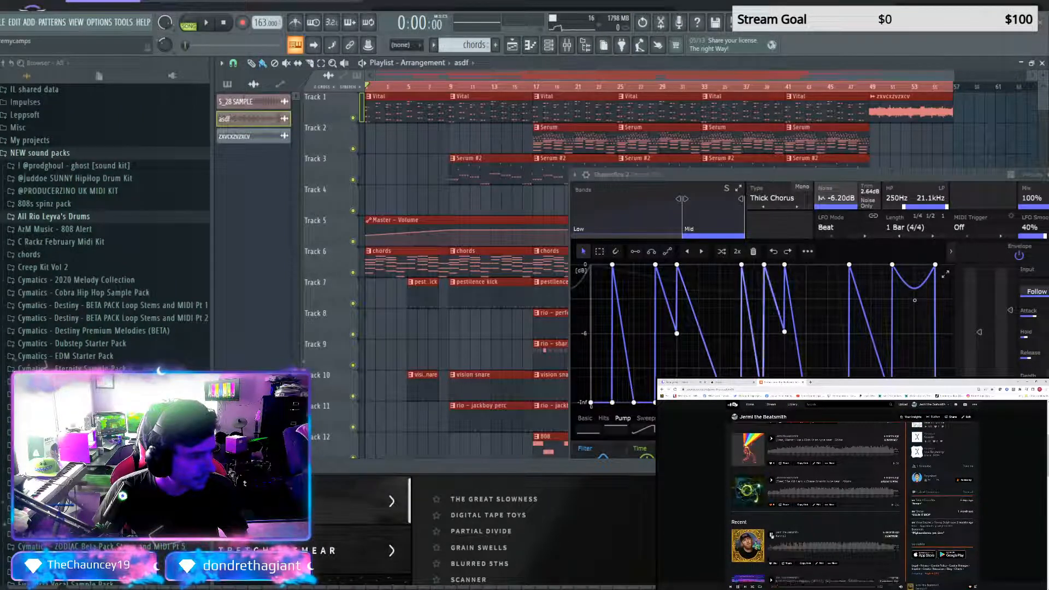
left_click(829, 568)
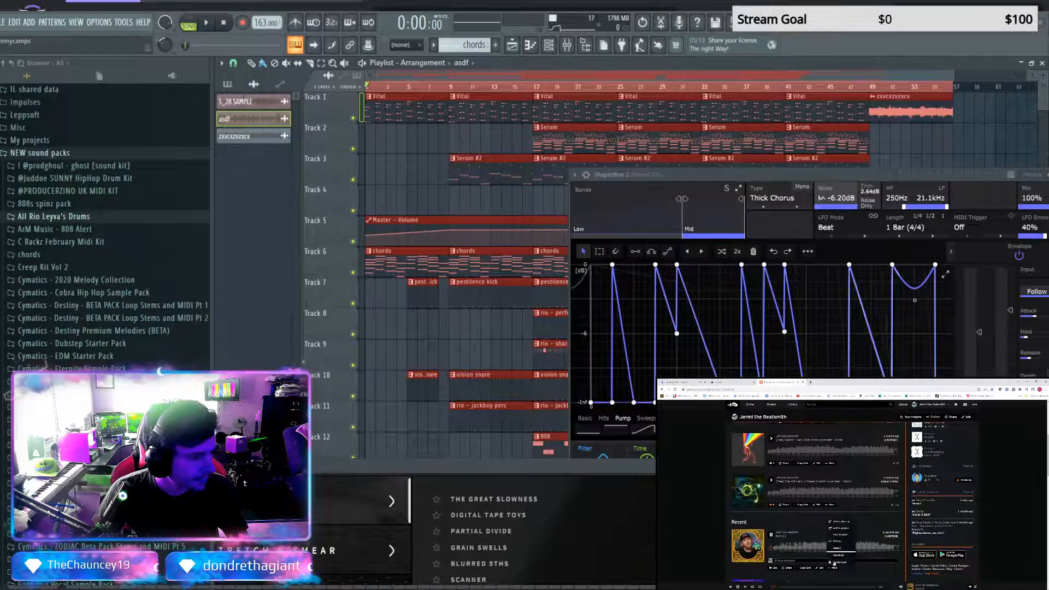
left_click(837, 550)
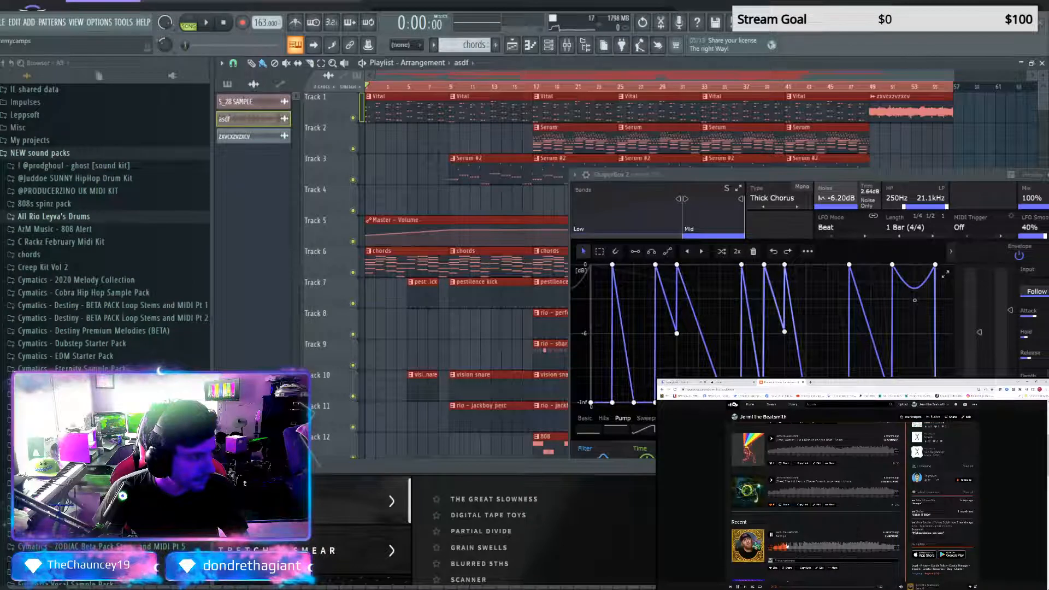
left_click(781, 536)
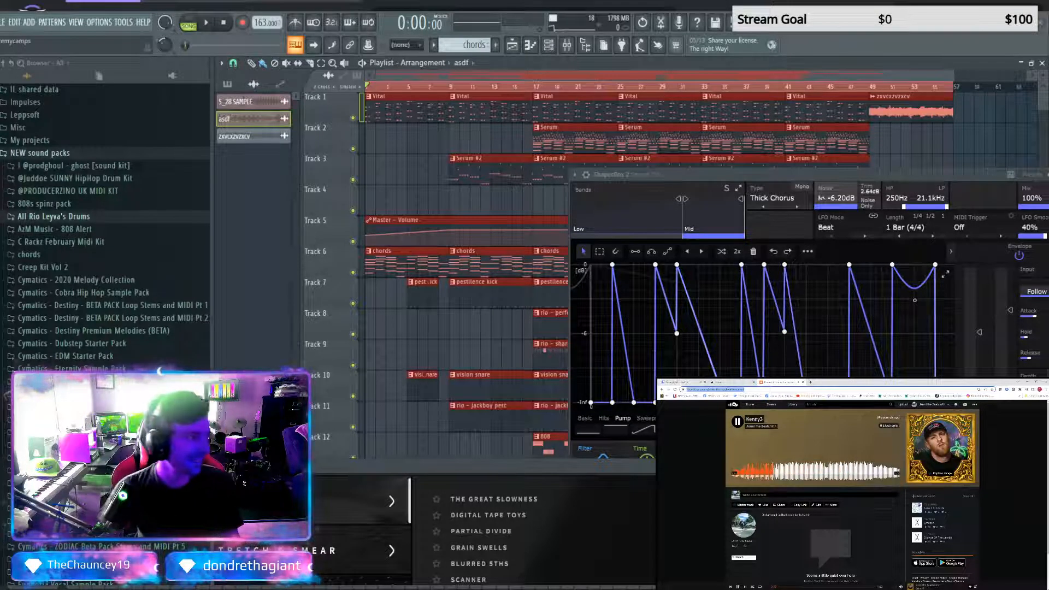
Submit the Kenny3 track's SoundCloud link as an entry on the active No Cheaters battle page
key("ctrl+shift+Tab")
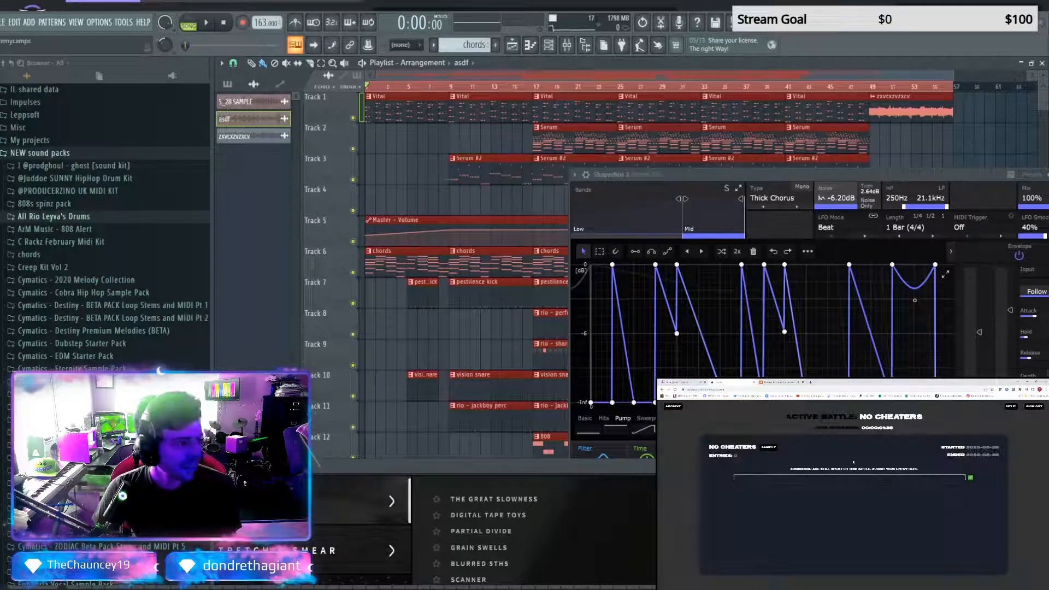
left_click(855, 477)
key("ctrl+v")
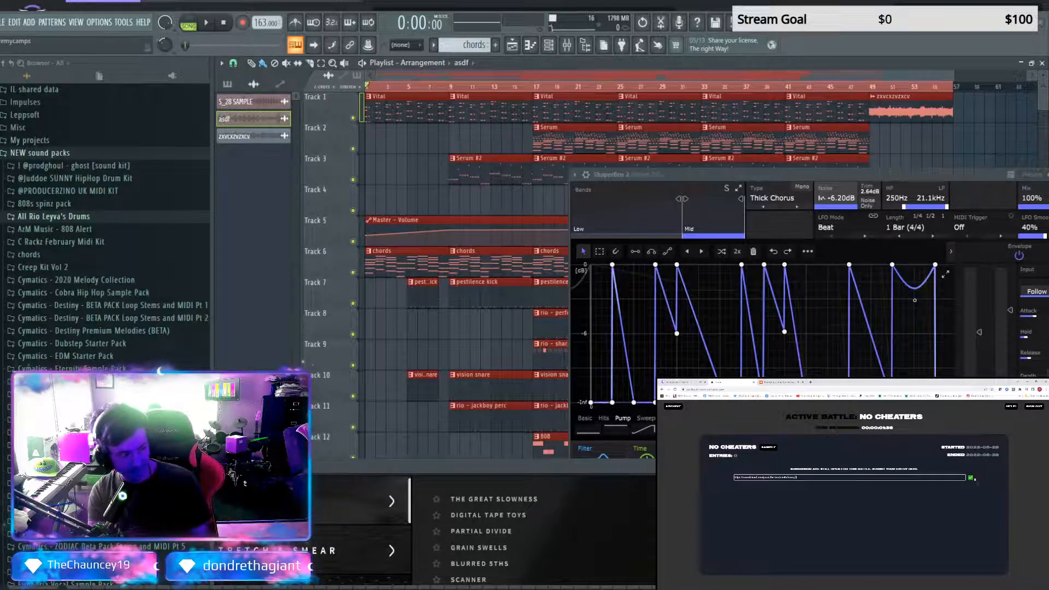
left_click(970, 477)
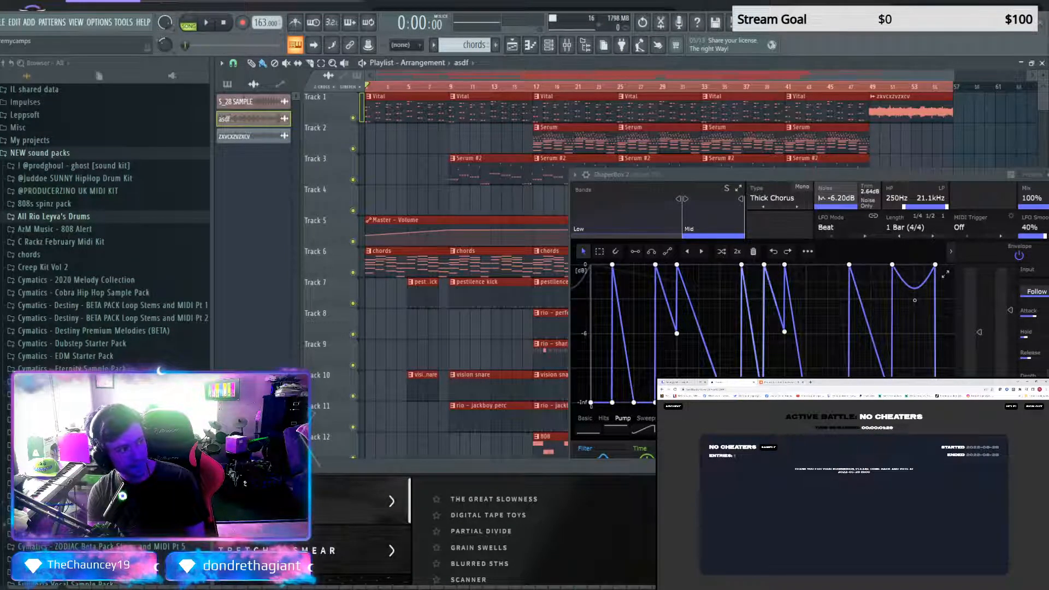
Stop the Kenny3 playback on SoundCloud and watch the kennybeats Twitch stream in full screen
left_click(778, 383)
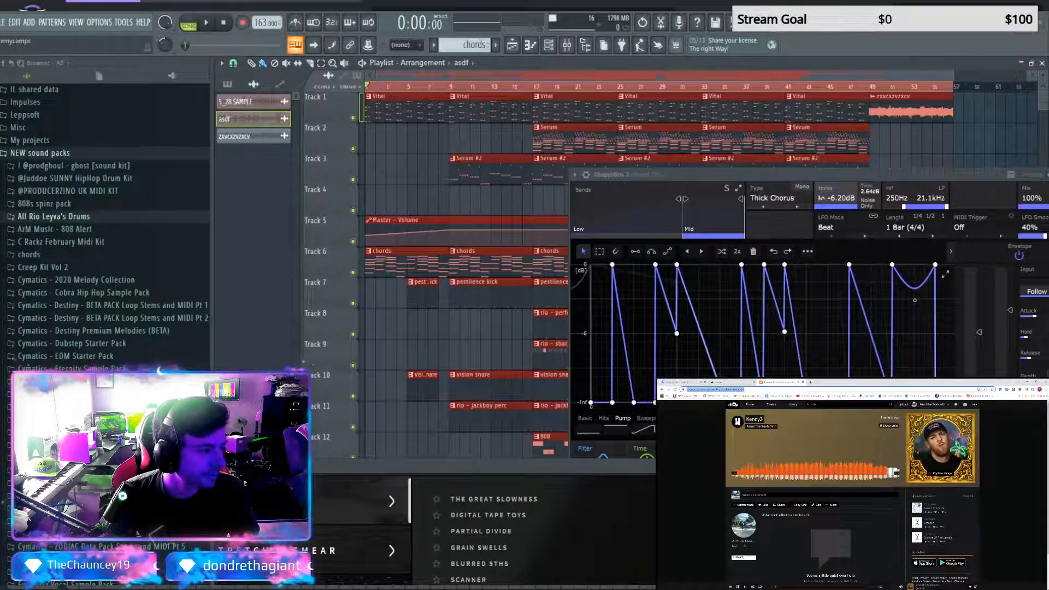
left_click(738, 587)
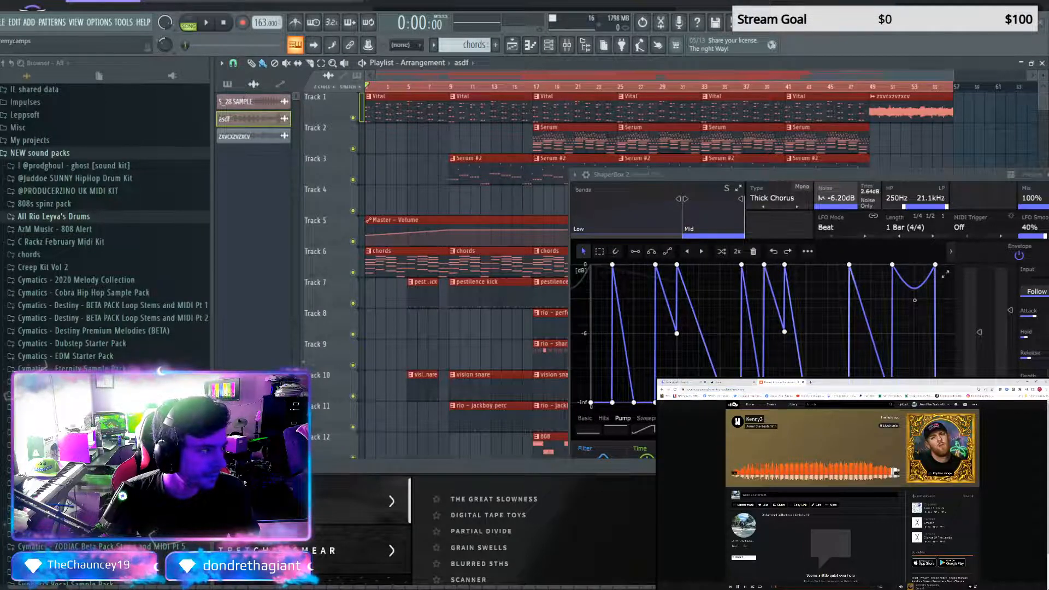
left_click(679, 382)
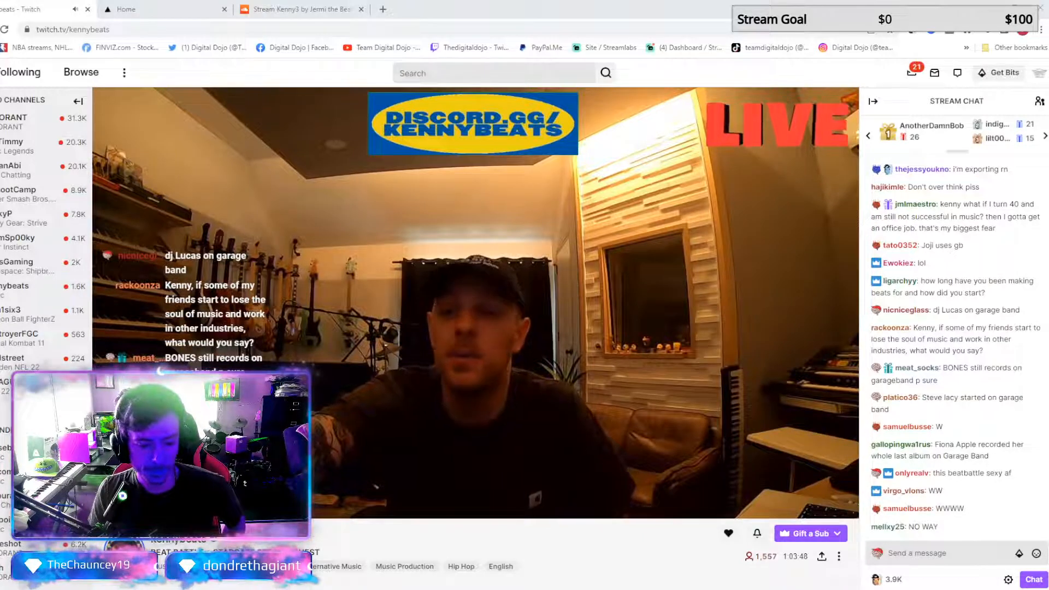
left_click(845, 507)
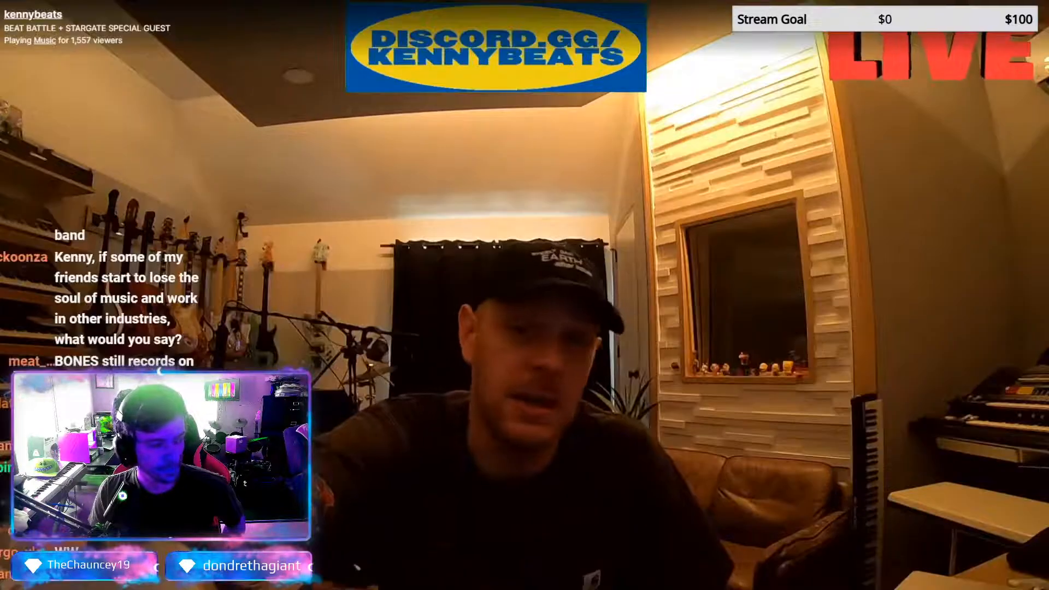